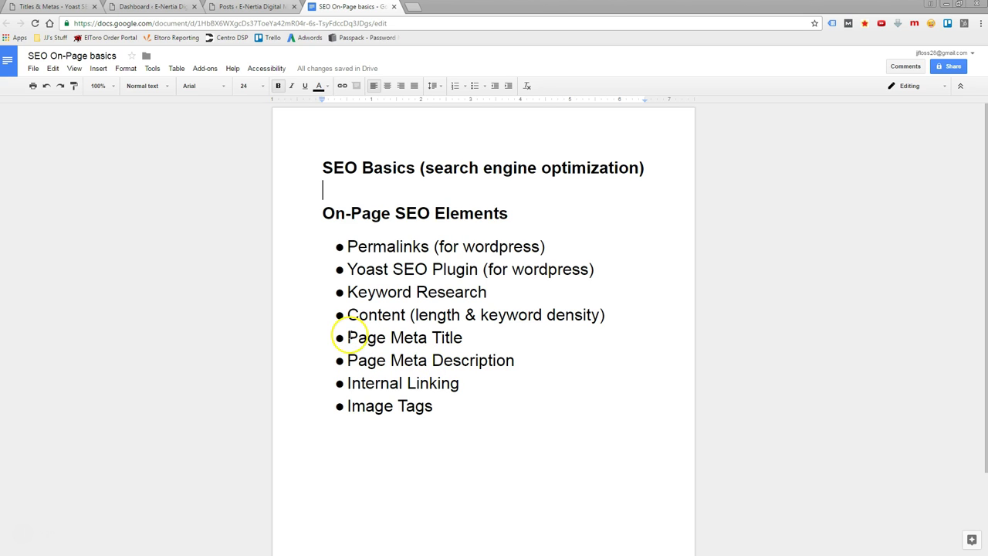
Step: Highlight the Page Meta Title and Page Meta Description items, then switch to the WordPress Dashboard
{"action": "left_click_drag", "start_coordinate": [348, 337], "coordinate": [465, 339]}
{"action": "left_click", "coordinate": [348, 360]}
{"action": "left_click_drag", "start_coordinate": [345, 360], "coordinate": [521, 360]}
{"action": "left_click", "coordinate": [521, 360]}
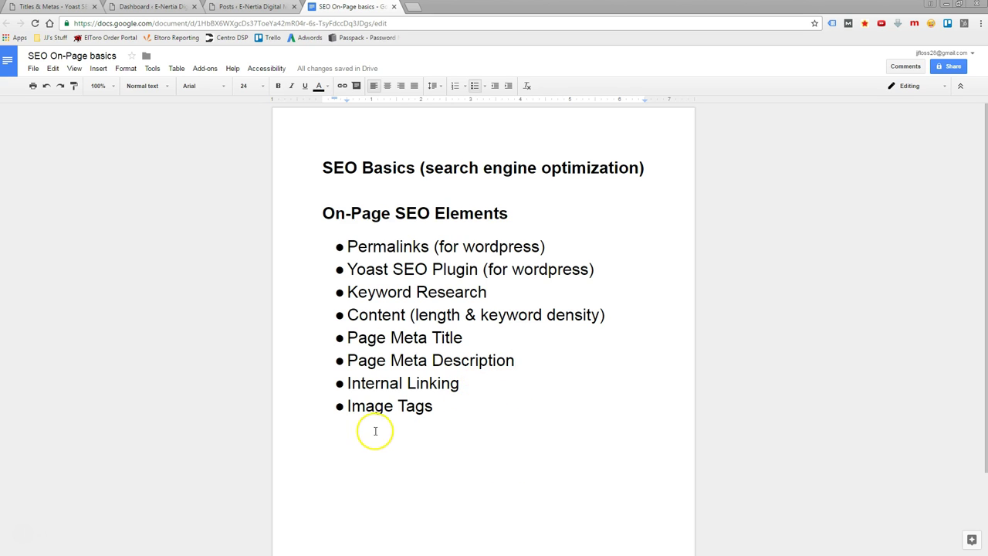
{"action": "left_click", "coordinate": [435, 408]}
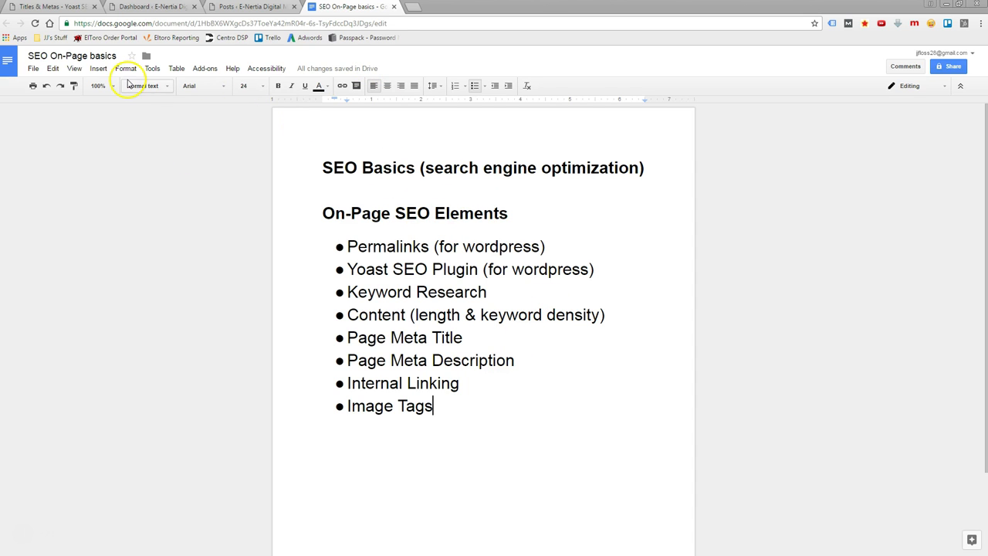
{"action": "left_click", "coordinate": [140, 7]}
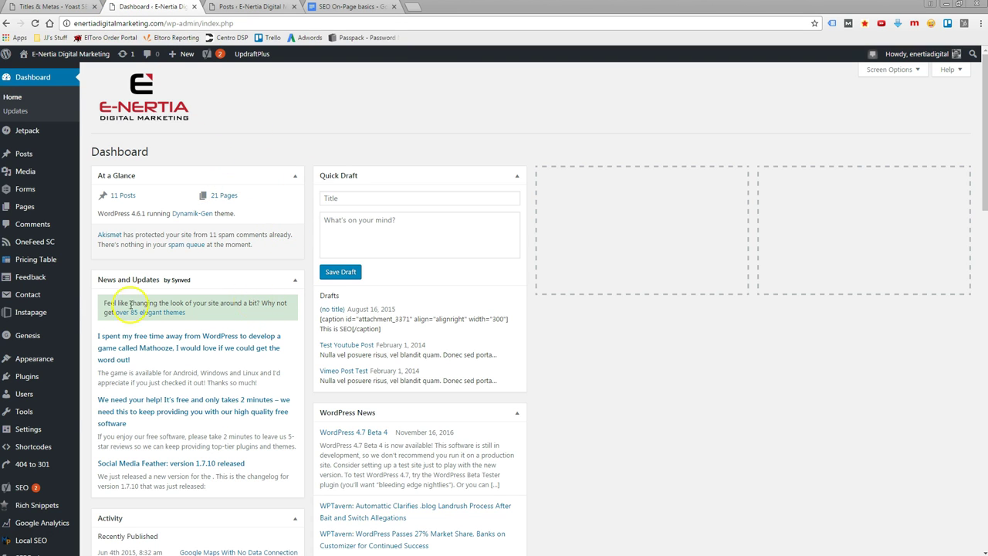
Step: Go to Settings > Permalinks from the WordPress admin sidebar
{"action": "mouse_move", "coordinate": [21, 332]}
{"action": "scroll", "coordinate": [22, 332], "scroll_direction": "down", "scroll_amount": 2}
{"action": "mouse_move", "coordinate": [39, 311]}
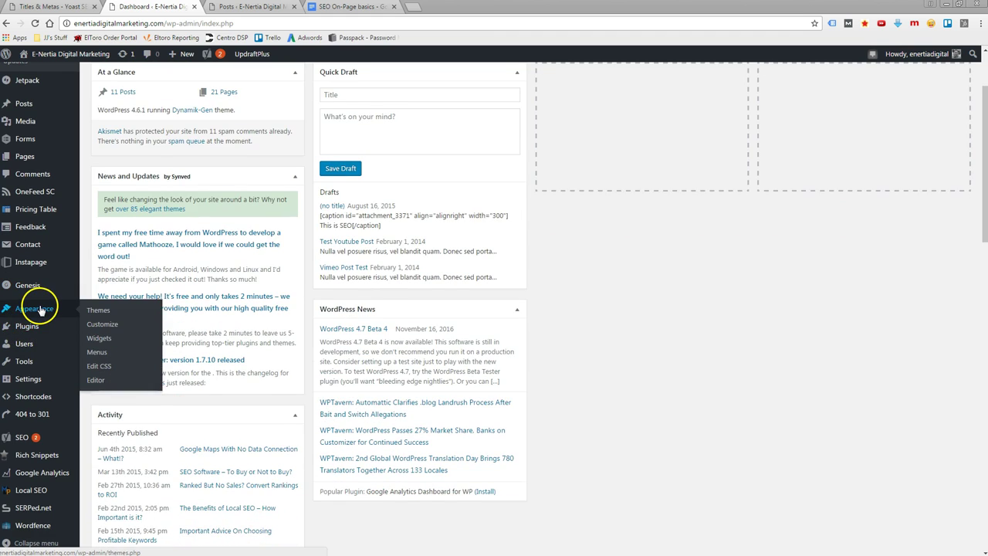
{"action": "scroll", "coordinate": [40, 310], "scroll_direction": "down", "scroll_amount": 1}
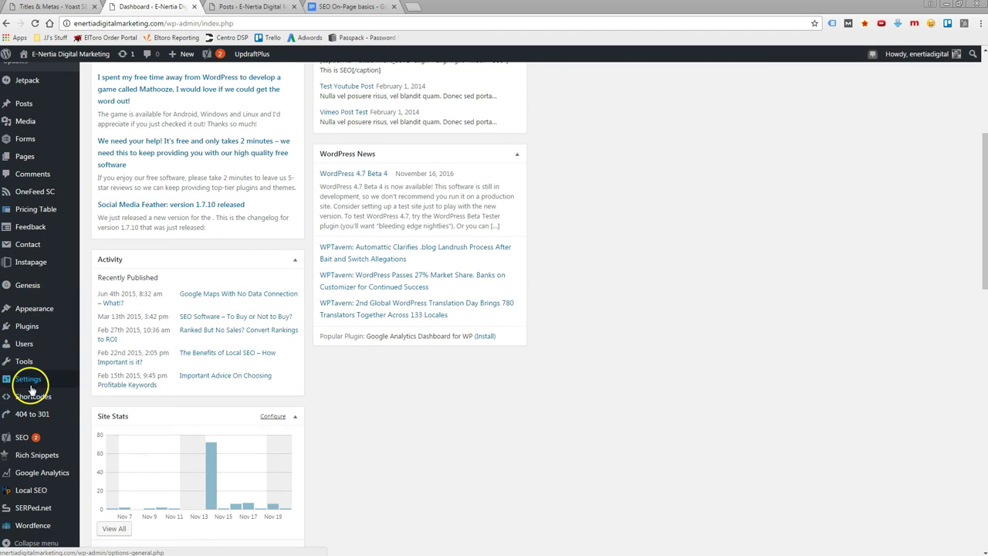
{"action": "mouse_move", "coordinate": [27, 381]}
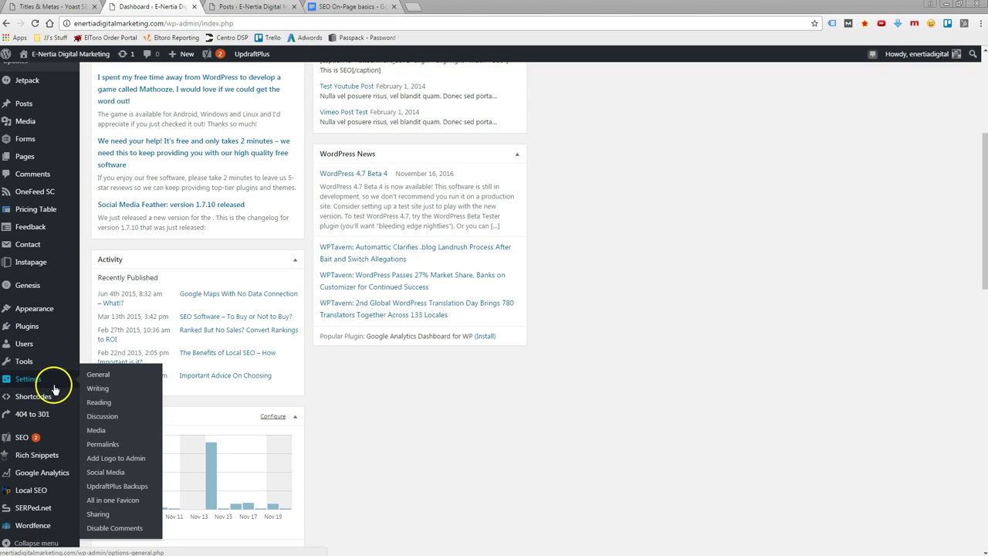
{"action": "left_click", "coordinate": [100, 445]}
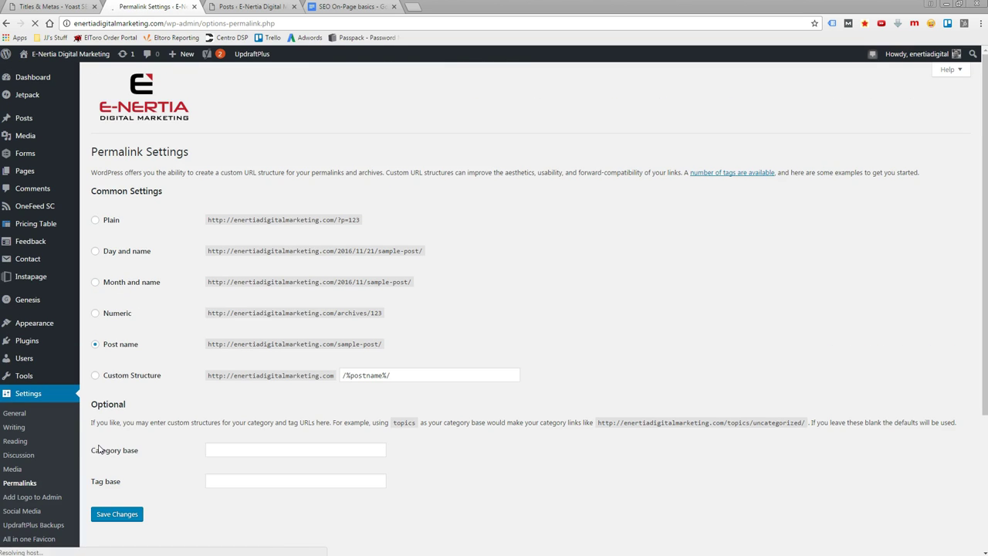
{"action": "left_click", "coordinate": [98, 443]}
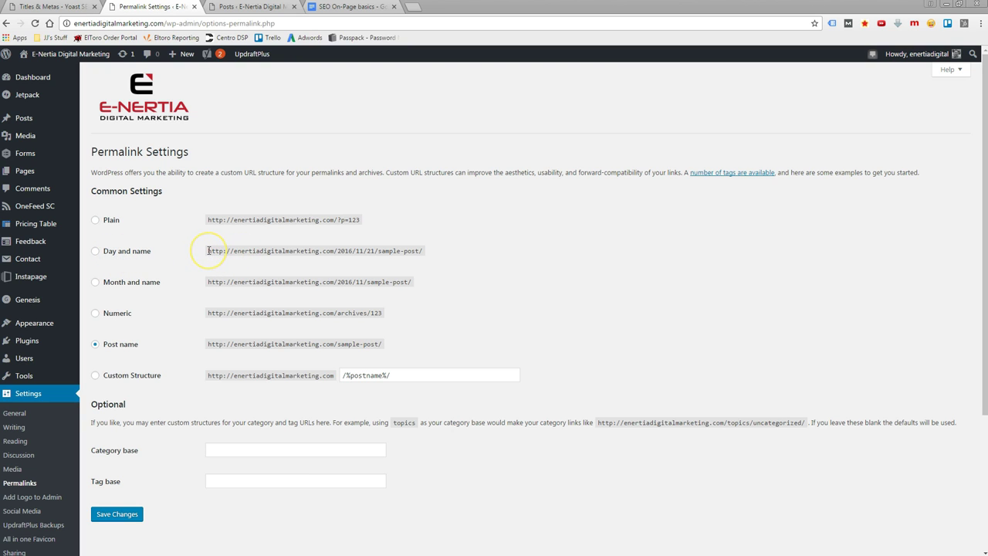
{"action": "left_click_drag", "start_coordinate": [210, 251], "coordinate": [426, 258]}
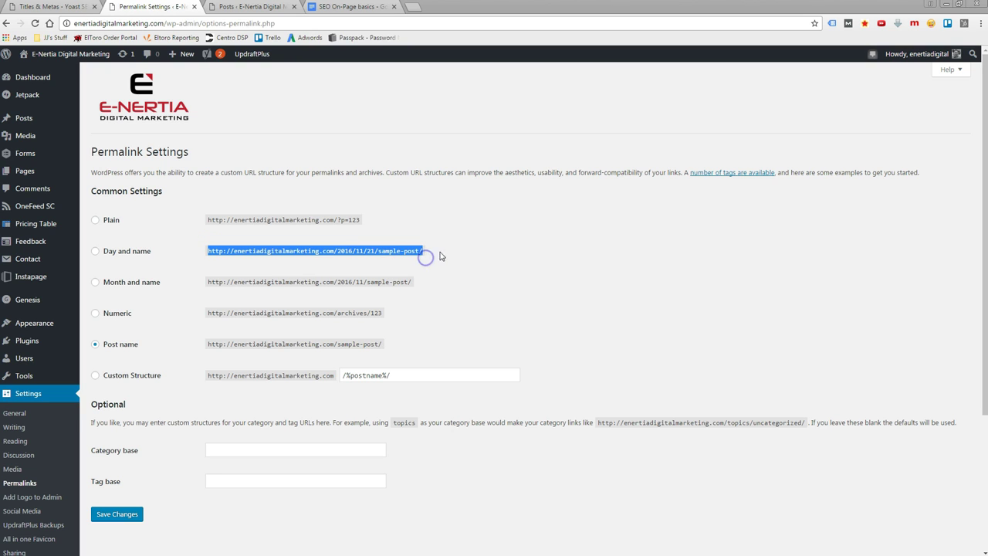
{"action": "left_click", "coordinate": [440, 255]}
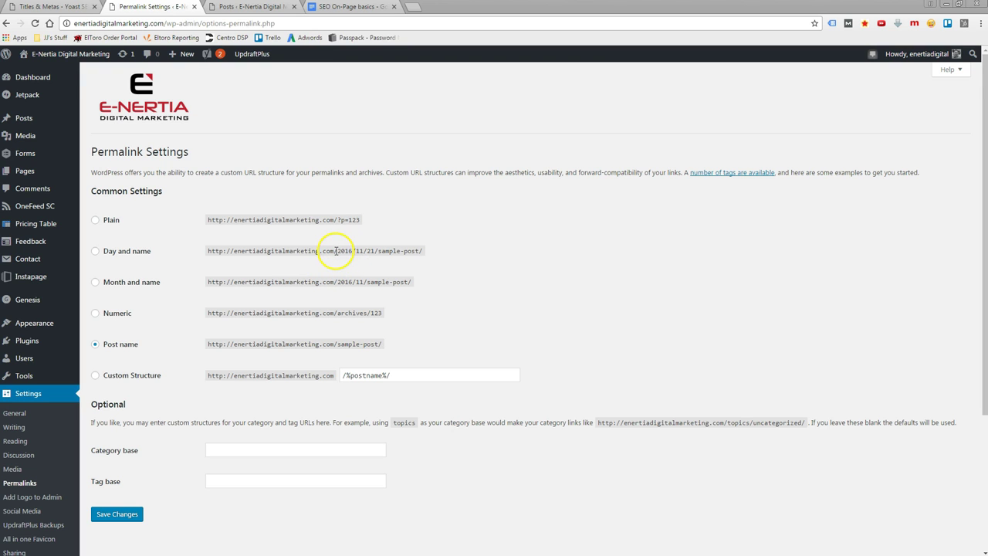
{"action": "left_click_drag", "start_coordinate": [337, 251], "coordinate": [379, 251]}
{"action": "left_click", "coordinate": [375, 251]}
{"action": "left_click_drag", "start_coordinate": [378, 251], "coordinate": [423, 251]}
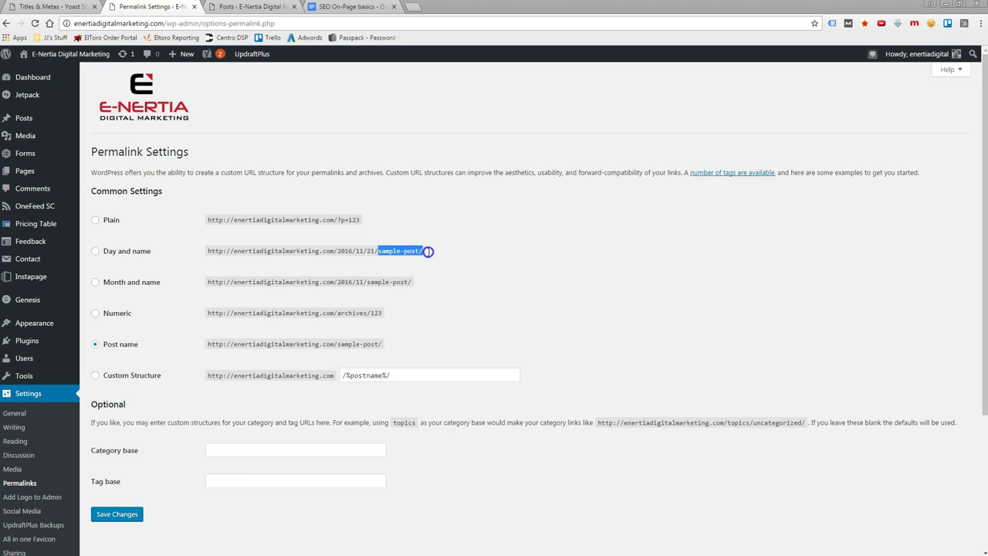
{"action": "left_click", "coordinate": [461, 251]}
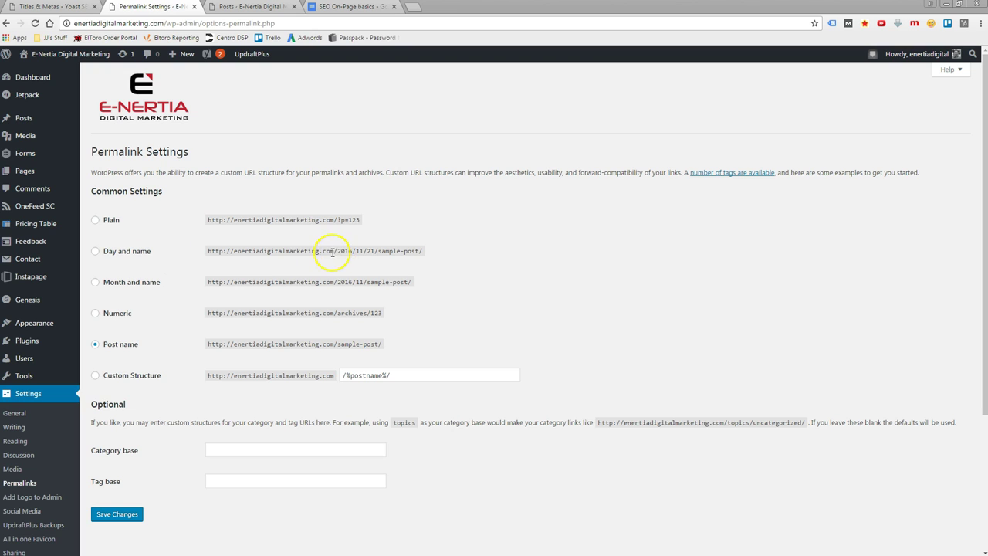
{"action": "left_click_drag", "start_coordinate": [337, 251], "coordinate": [381, 252]}
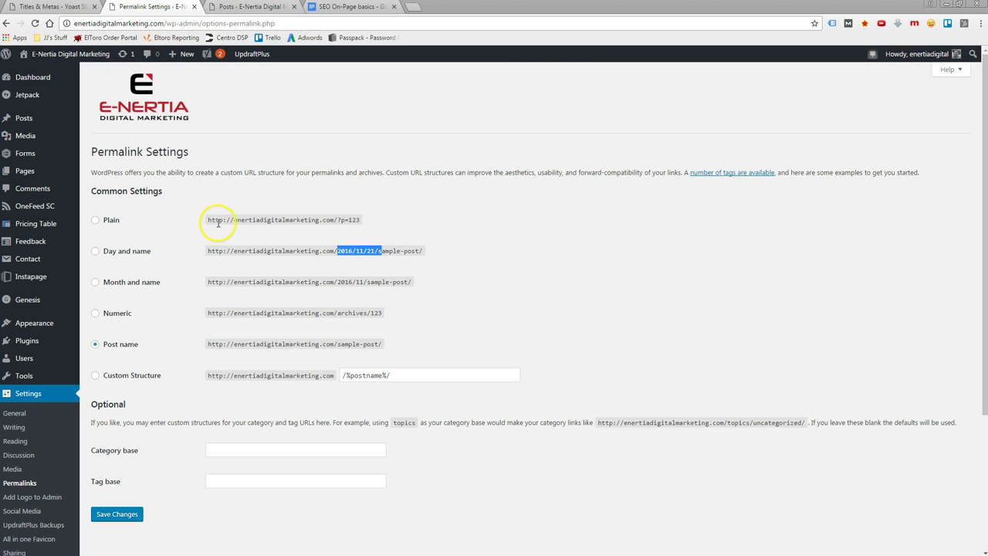
{"action": "left_click", "coordinate": [338, 221]}
{"action": "left_click_drag", "start_coordinate": [337, 221], "coordinate": [354, 220]}
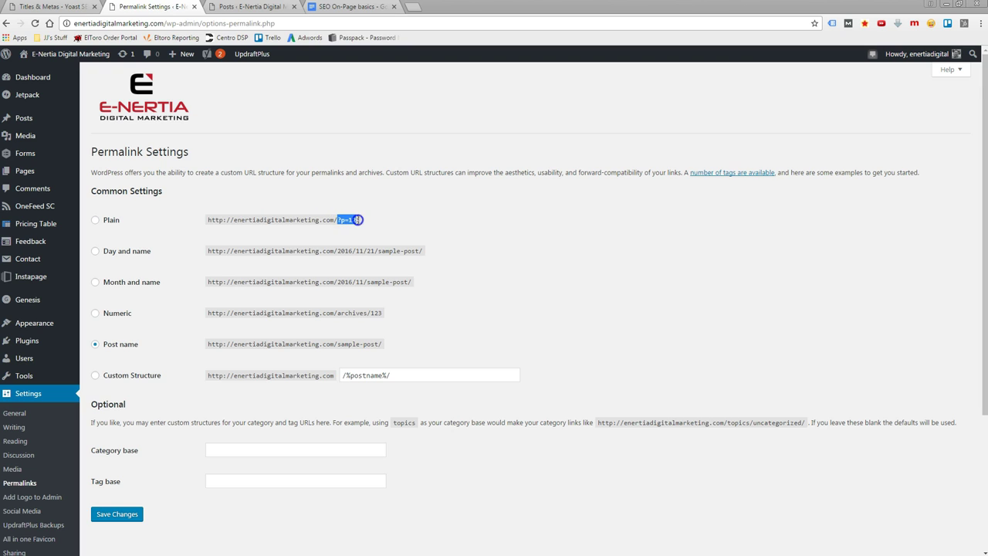
{"action": "left_click", "coordinate": [456, 220]}
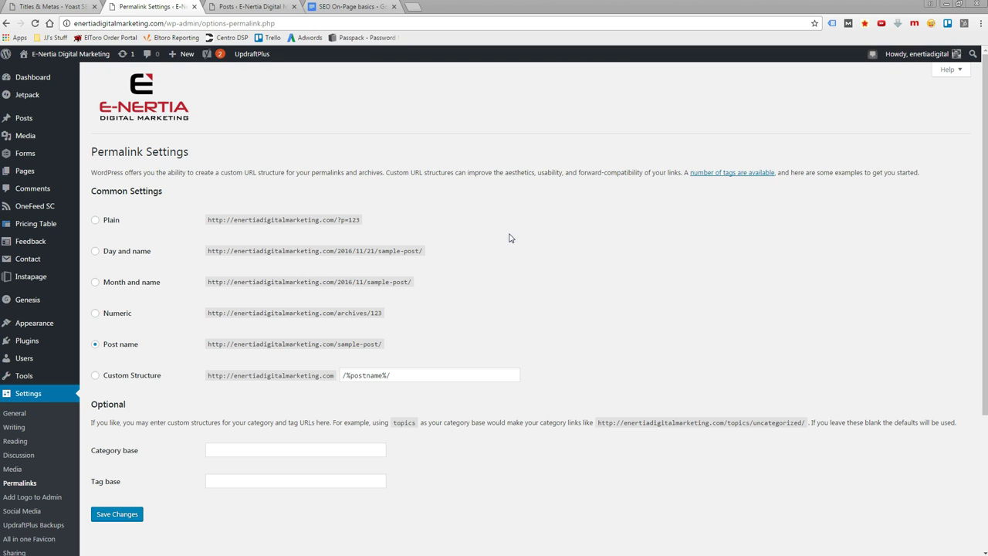
Step: Search Google for 'wordpress seo' in a new browser tab
{"action": "left_click", "coordinate": [415, 8]}
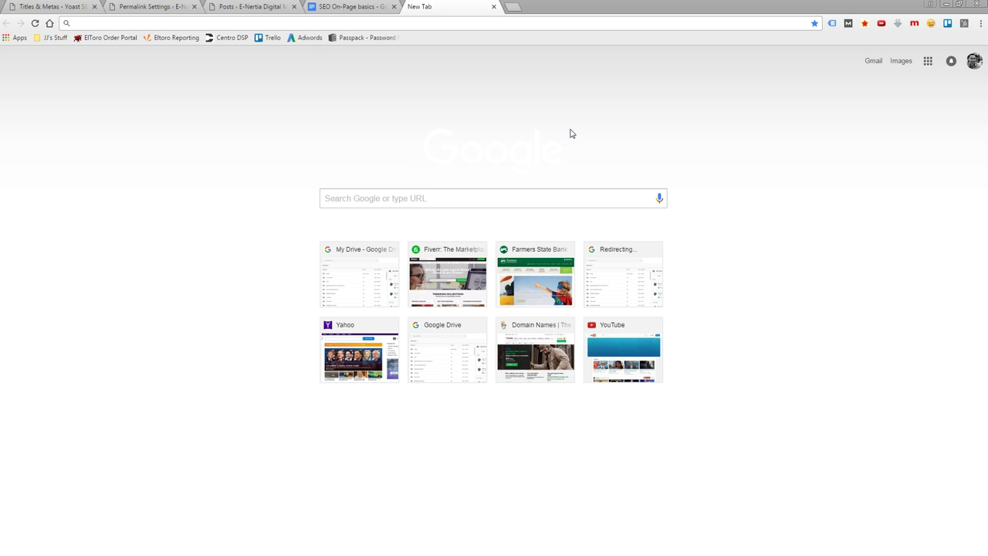
{"action": "type", "text": "wor"}
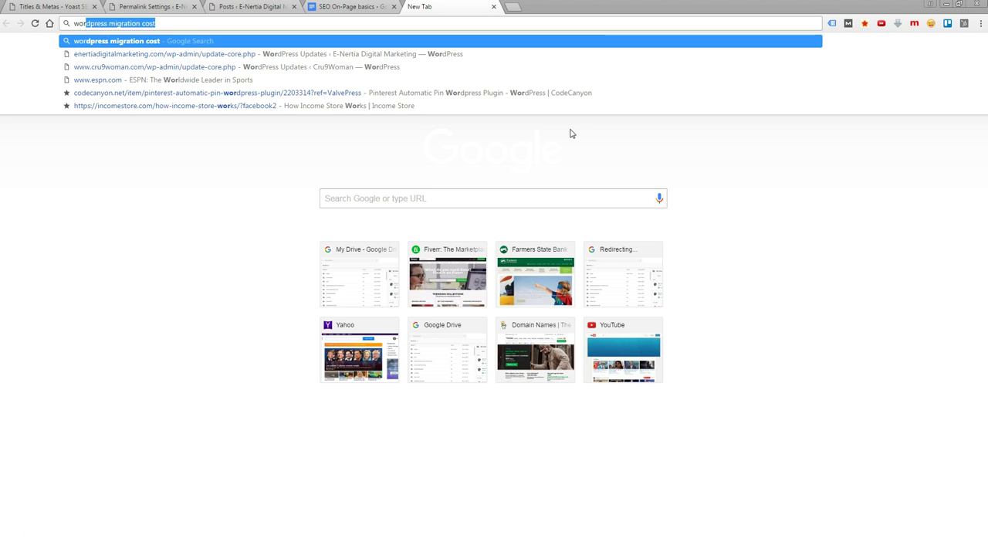
{"action": "type", "text": "dpress seo"}
{"action": "key", "text": "Return"}
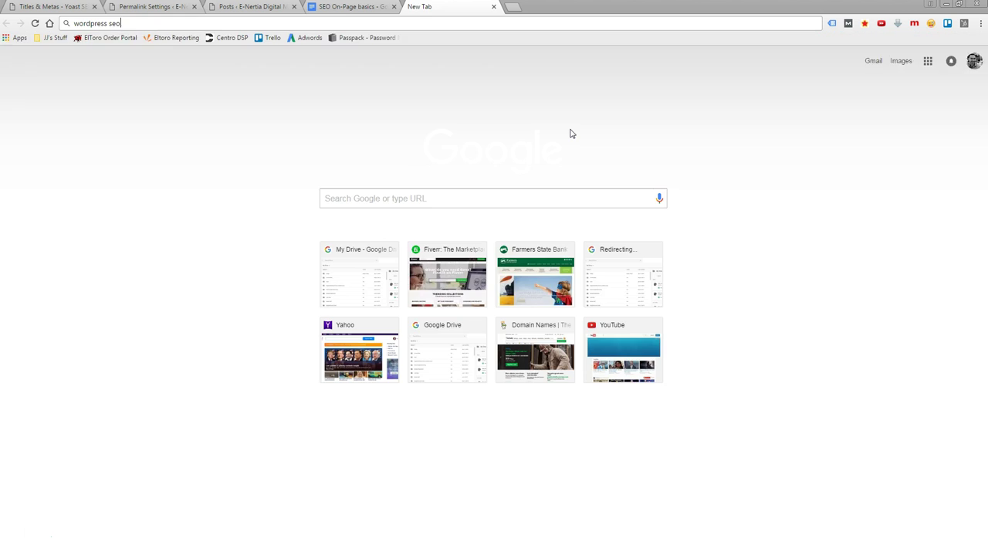
{"action": "left_click", "coordinate": [532, 143]}
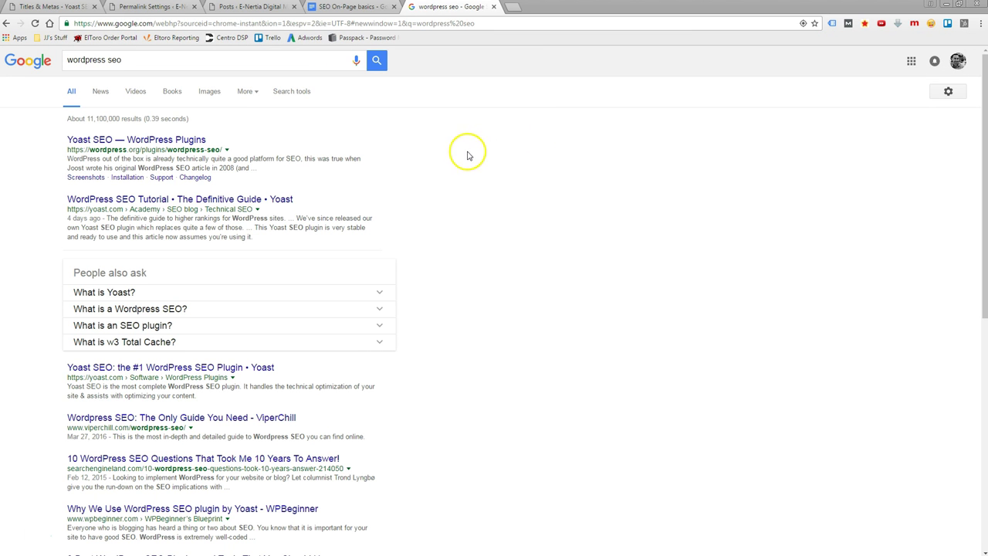
{"action": "scroll", "coordinate": [480, 148], "scroll_direction": "down", "scroll_amount": 1}
{"action": "scroll", "coordinate": [479, 148], "scroll_direction": "down", "scroll_amount": 1}
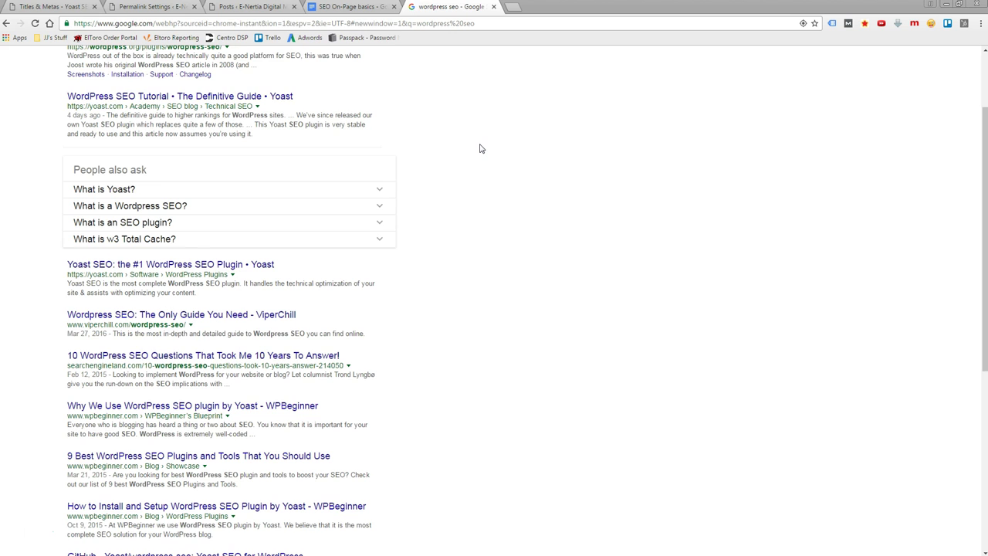
{"action": "scroll", "coordinate": [480, 149], "scroll_direction": "up", "scroll_amount": 1}
{"action": "left_click", "coordinate": [176, 146]}
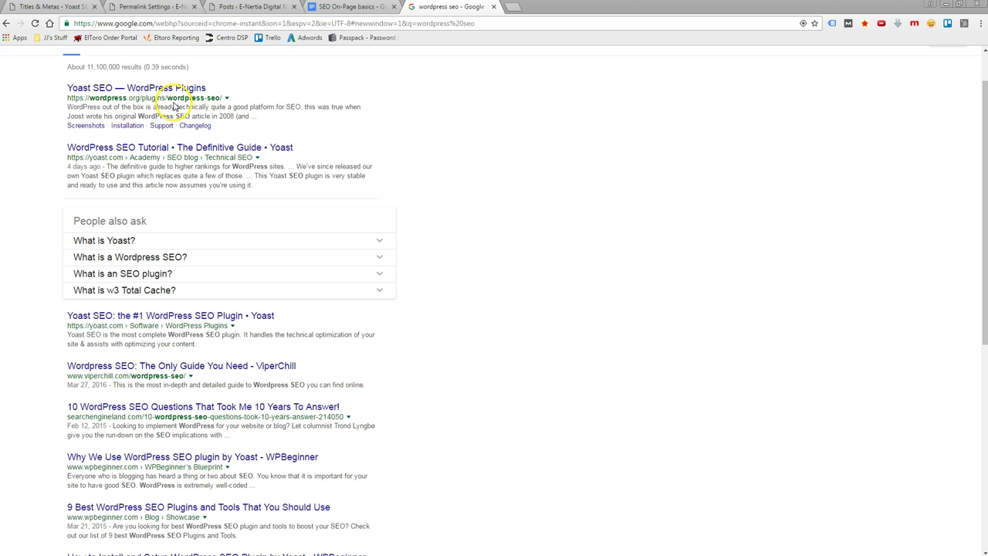
Step: Highlight the first result's address, singling out 'wordpress-seo' in the URL
{"action": "left_click_drag", "start_coordinate": [68, 100], "coordinate": [214, 102]}
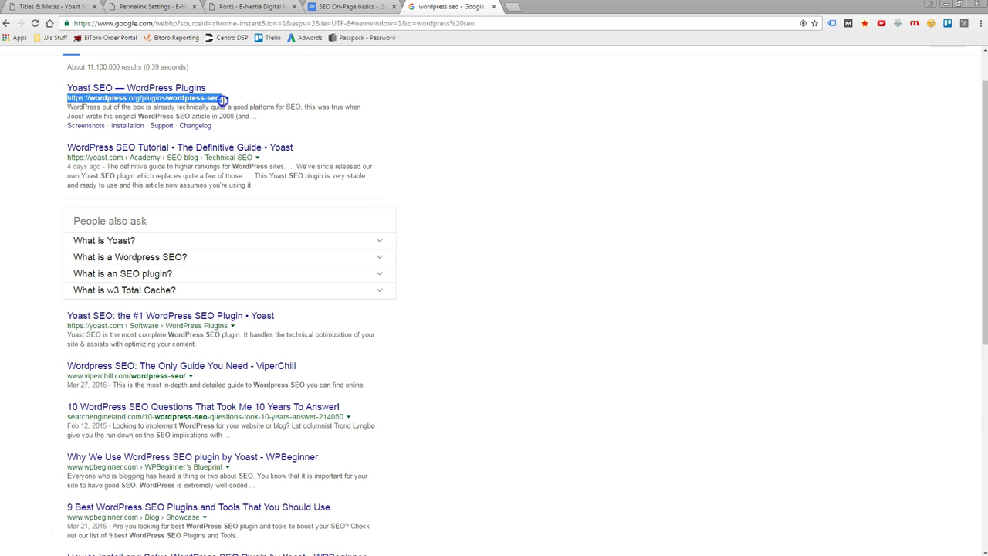
{"action": "left_click_drag", "start_coordinate": [223, 101], "coordinate": [227, 100]}
{"action": "left_click", "coordinate": [164, 98]}
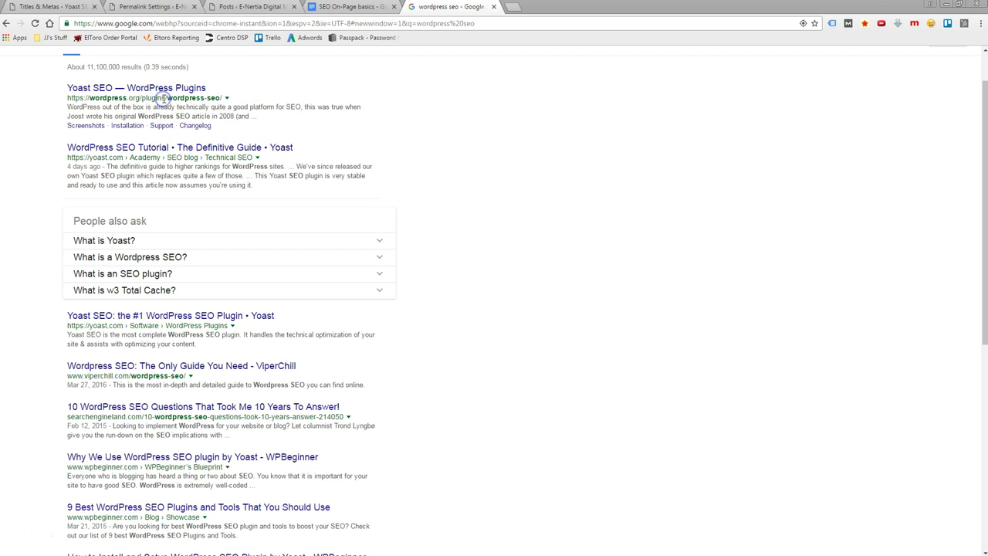
{"action": "left_click_drag", "start_coordinate": [167, 98], "coordinate": [224, 100]}
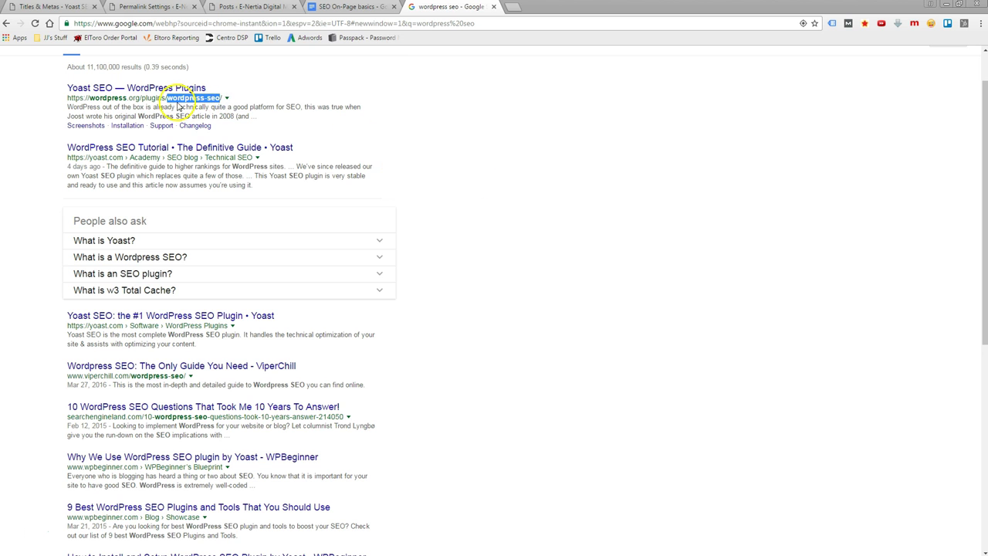
{"action": "left_click", "coordinate": [455, 185]}
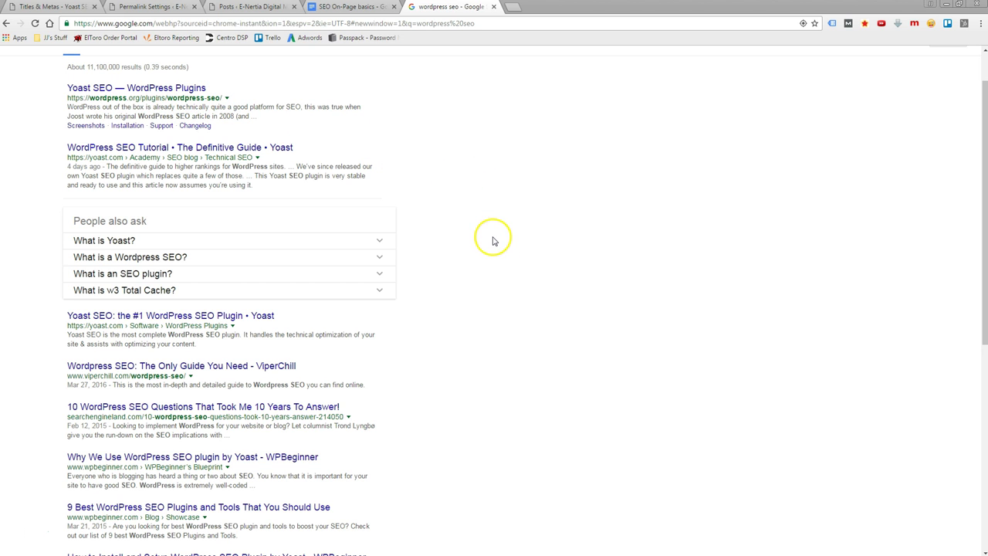
Step: Highlight the searchengineland and ViperChill result addresses, then return to Permalink Settings
{"action": "scroll", "coordinate": [494, 212], "scroll_direction": "down", "scroll_amount": 1}
{"action": "scroll", "coordinate": [495, 211], "scroll_direction": "down", "scroll_amount": 1}
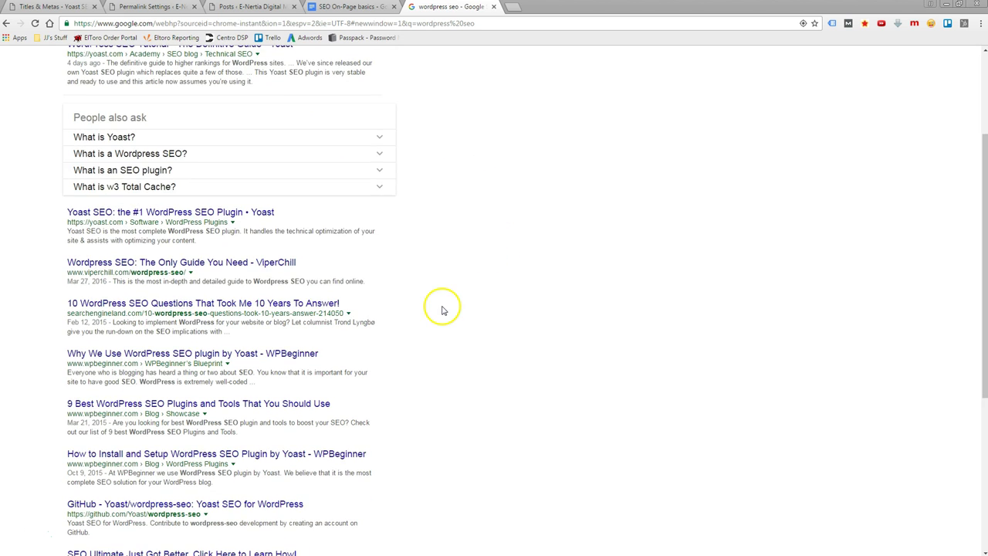
{"action": "scroll", "coordinate": [447, 307], "scroll_direction": "down", "scroll_amount": 1}
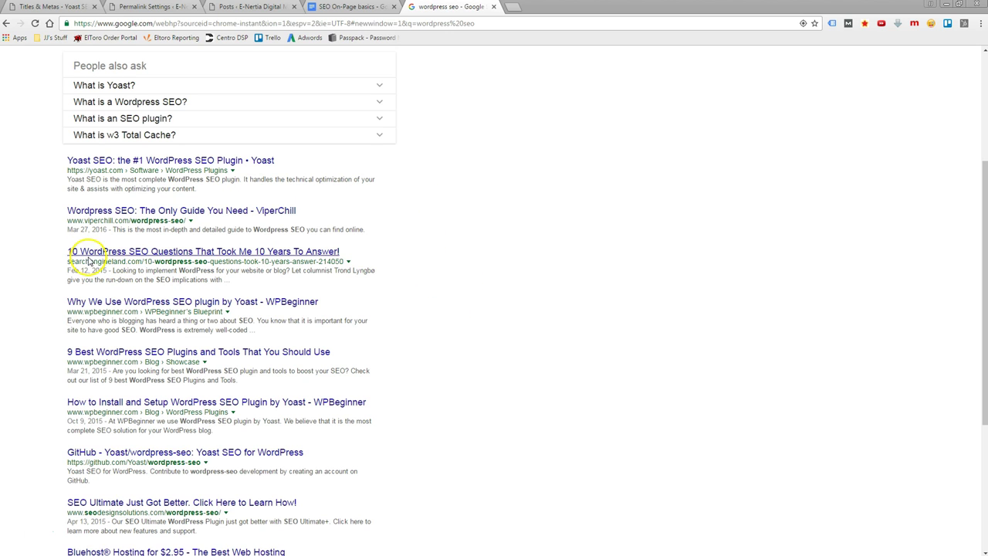
{"action": "left_click_drag", "start_coordinate": [65, 262], "coordinate": [241, 263]}
{"action": "left_click", "coordinate": [466, 308]}
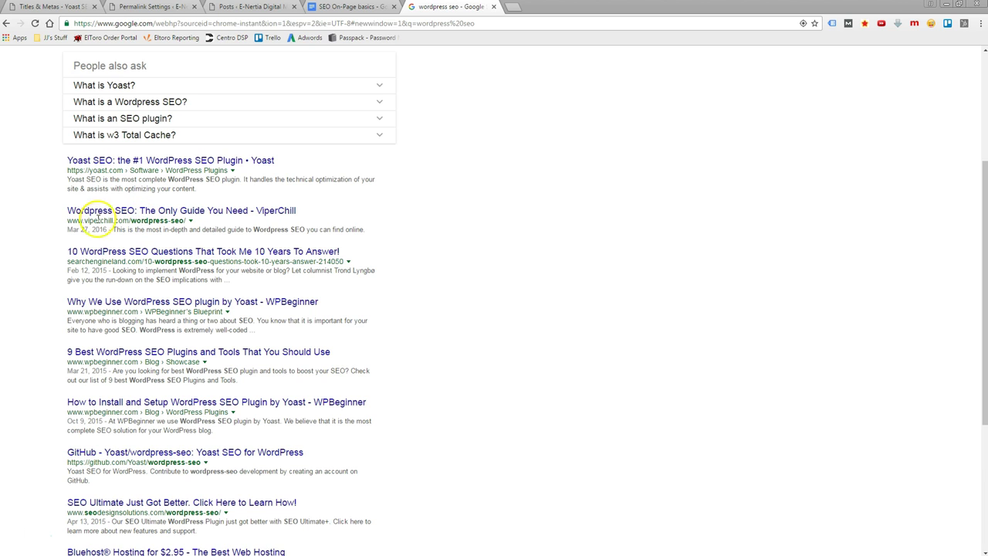
{"action": "left_click_drag", "start_coordinate": [64, 221], "coordinate": [185, 222]}
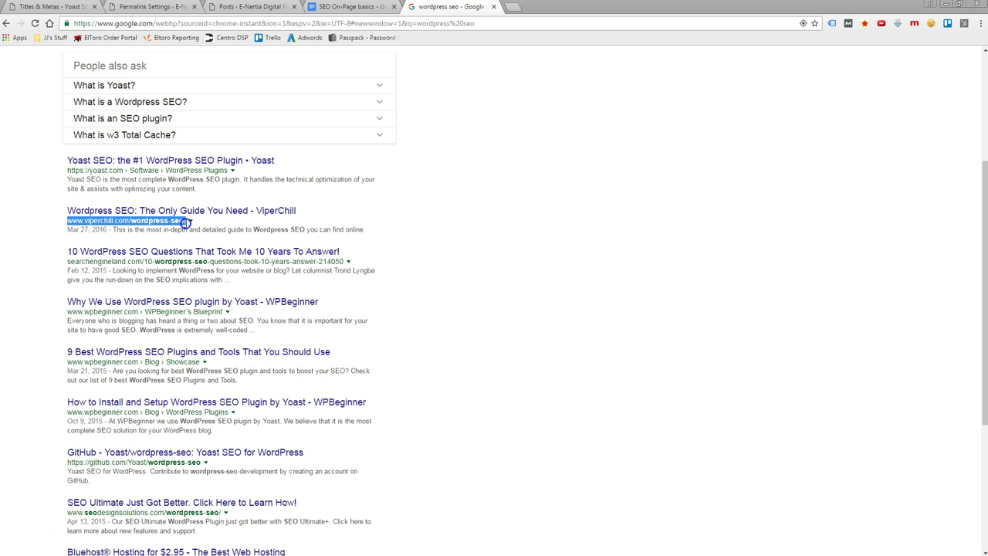
{"action": "left_click", "coordinate": [454, 309]}
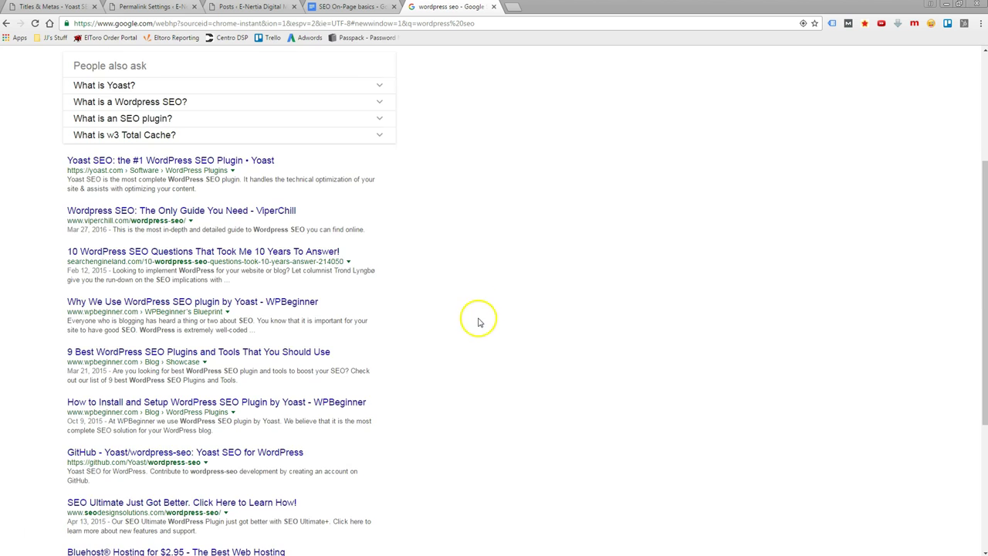
{"action": "scroll", "coordinate": [476, 320], "scroll_direction": "up", "scroll_amount": 3}
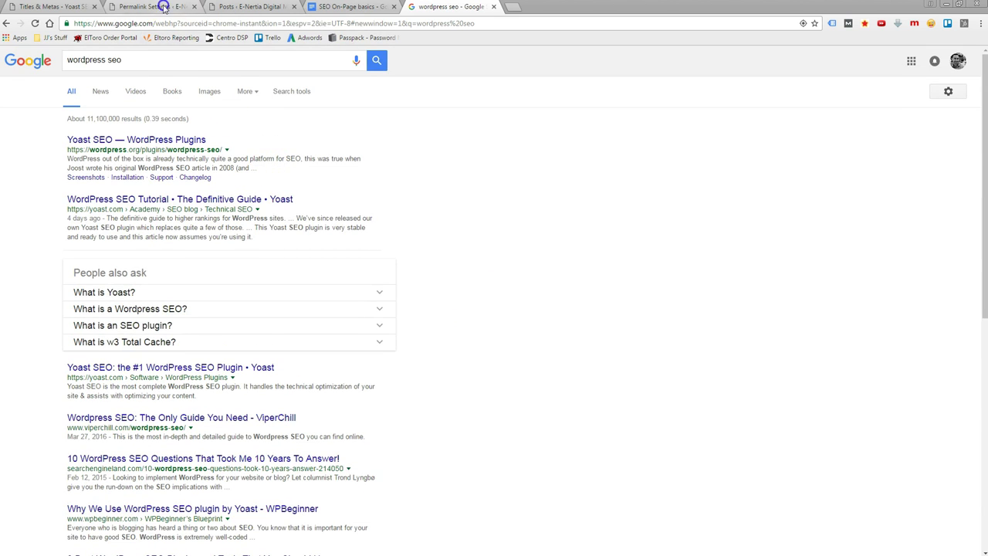
{"action": "left_click", "coordinate": [149, 7]}
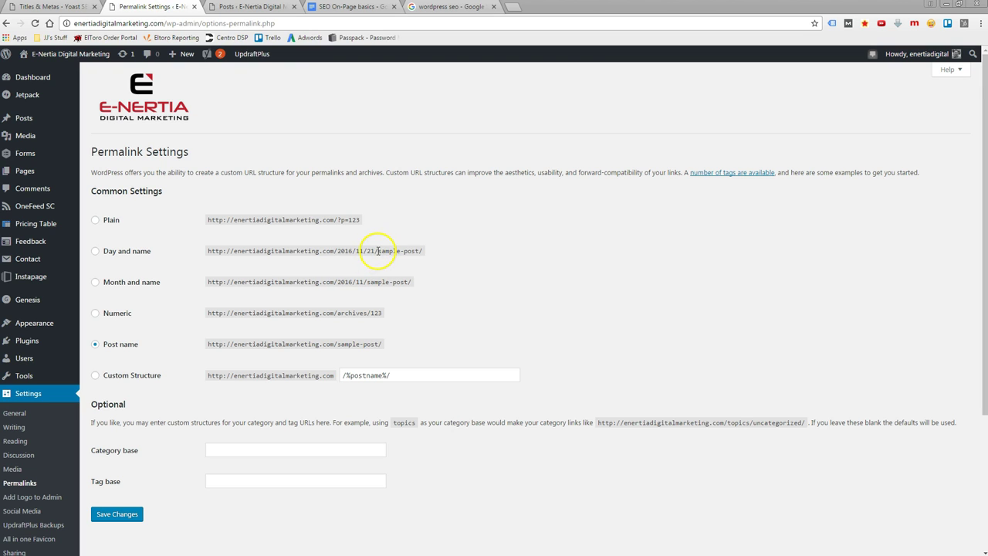
{"action": "left_click_drag", "start_coordinate": [377, 251], "coordinate": [346, 250]}
{"action": "double_click", "coordinate": [352, 218]}
{"action": "left_click", "coordinate": [490, 243]}
{"action": "scroll", "coordinate": [541, 284], "scroll_direction": "down", "scroll_amount": 2}
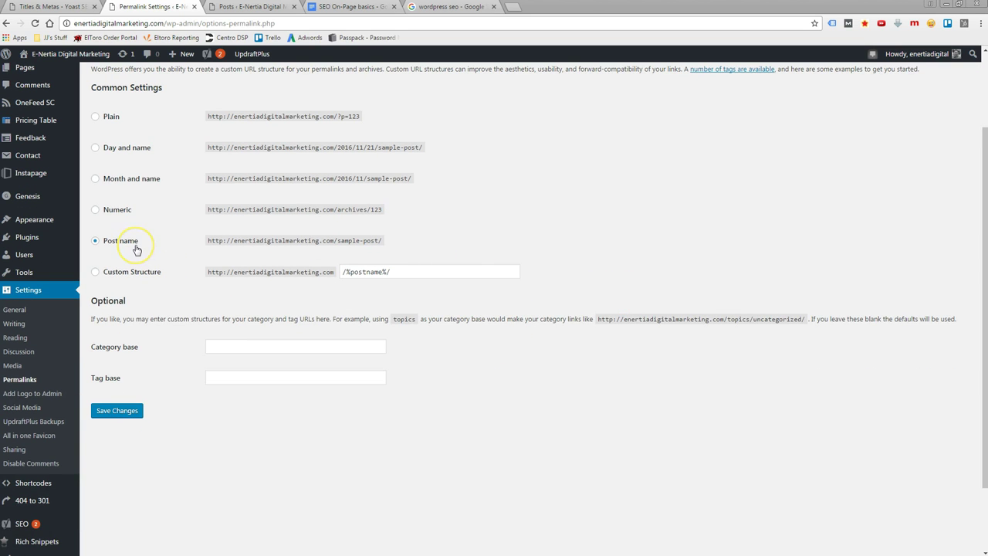
{"action": "left_click", "coordinate": [112, 249]}
{"action": "left_click_drag", "start_coordinate": [376, 147], "coordinate": [337, 147]}
{"action": "left_click", "coordinate": [343, 240]}
{"action": "left_click_drag", "start_coordinate": [343, 240], "coordinate": [421, 248]}
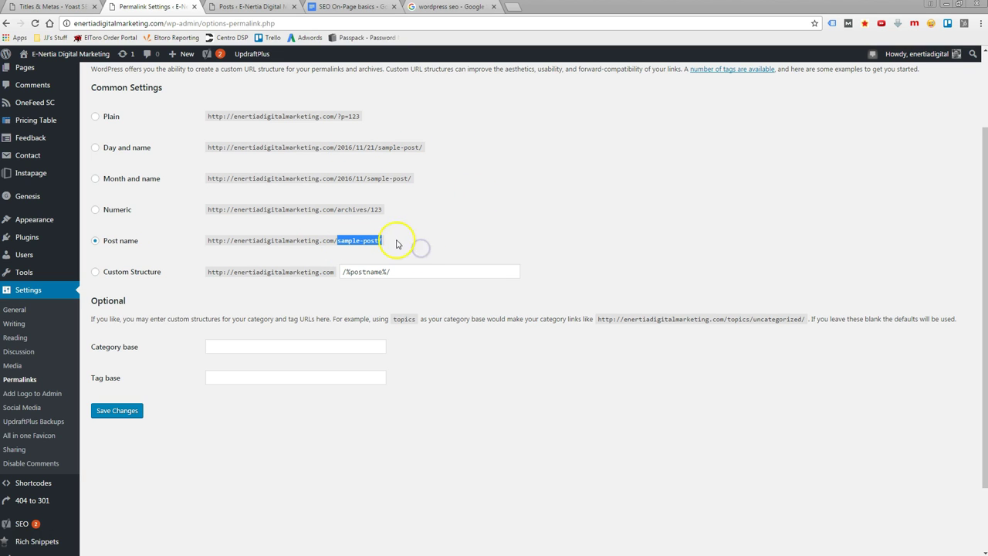
{"action": "left_click", "coordinate": [399, 245]}
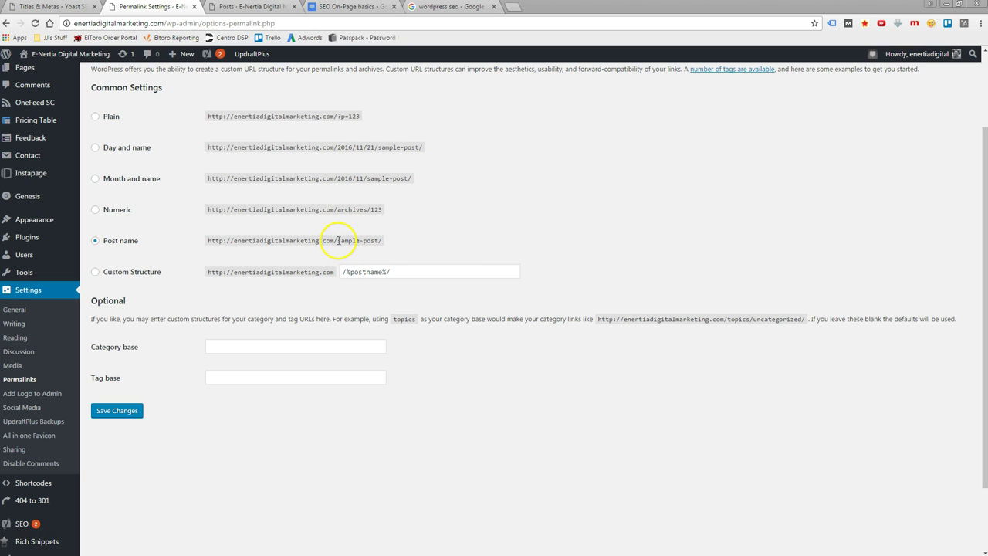
{"action": "left_click_drag", "start_coordinate": [338, 241], "coordinate": [381, 241]}
{"action": "left_click", "coordinate": [419, 234]}
{"action": "left_click_drag", "start_coordinate": [338, 241], "coordinate": [379, 240]}
{"action": "left_click", "coordinate": [423, 238]}
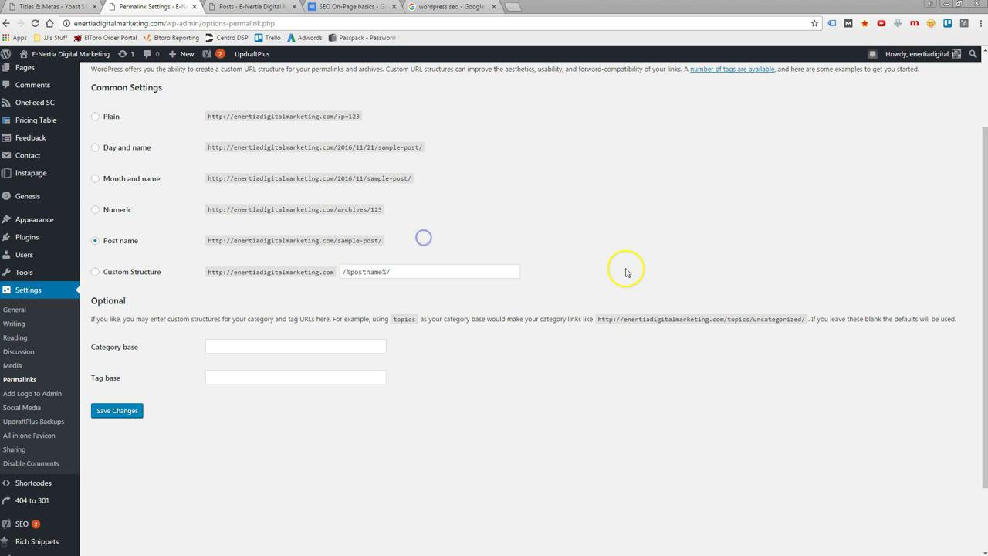
{"action": "scroll", "coordinate": [181, 279], "scroll_direction": "up", "scroll_amount": 2}
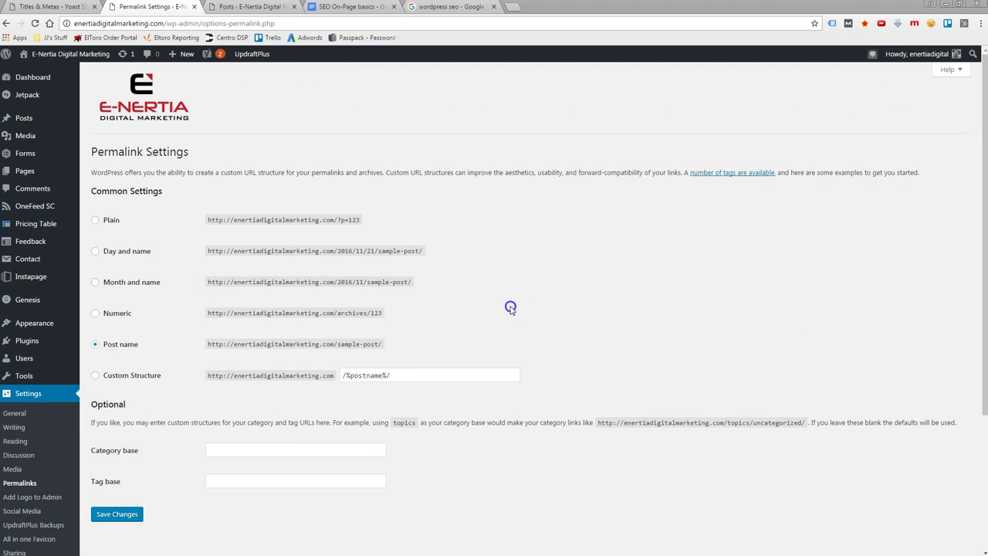
{"action": "left_click", "coordinate": [577, 296]}
{"action": "left_click", "coordinate": [499, 311]}
{"action": "left_click", "coordinate": [512, 320]}
Step: Highlight the site domain in the Plain permalink example, then switch to the SEO On-Page basics document
{"action": "double_click", "coordinate": [312, 222]}
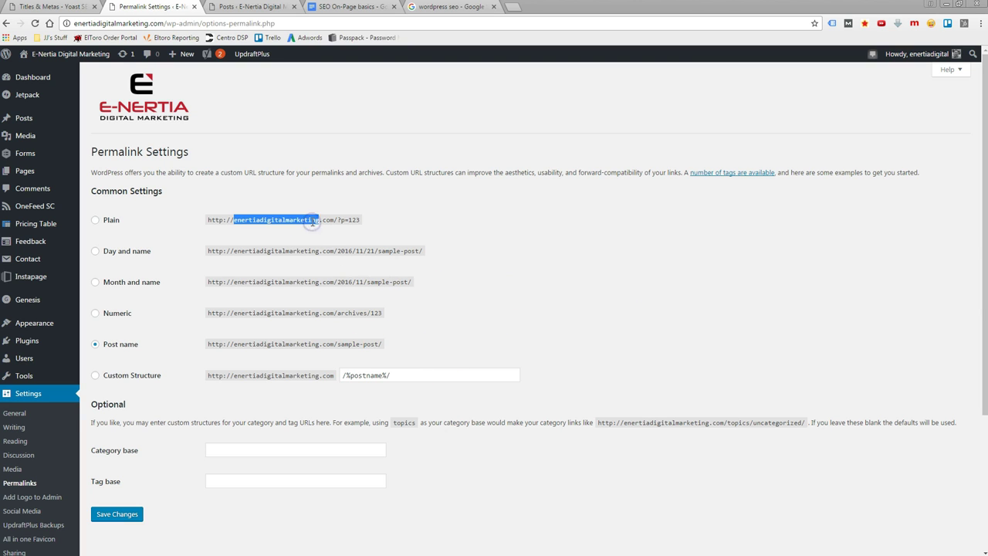
{"action": "left_click", "coordinate": [358, 220]}
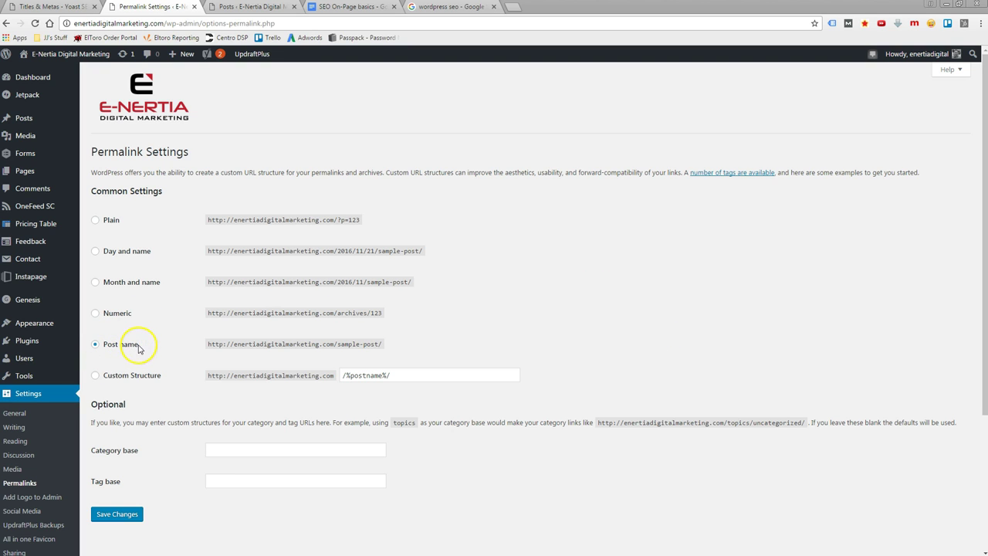
{"action": "left_click", "coordinate": [540, 338]}
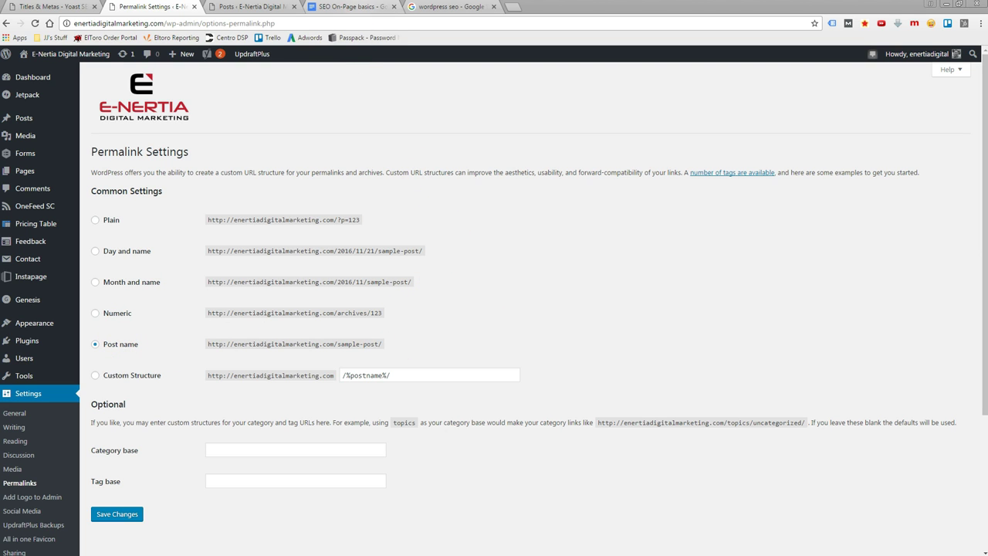
{"action": "left_click", "coordinate": [363, 7]}
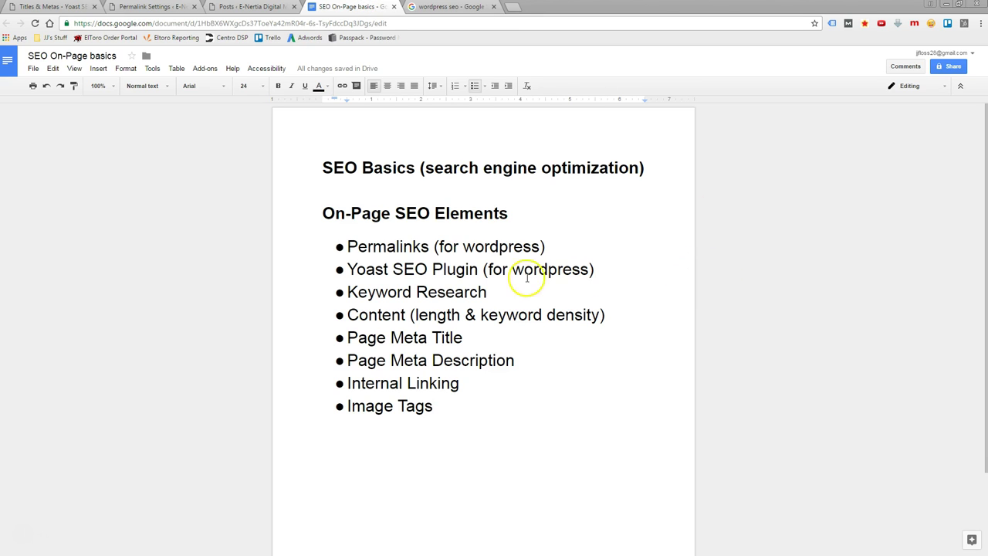
Step: Return to Permalink Settings and choose Plugins > Add New from the sidebar
{"action": "left_click", "coordinate": [155, 7]}
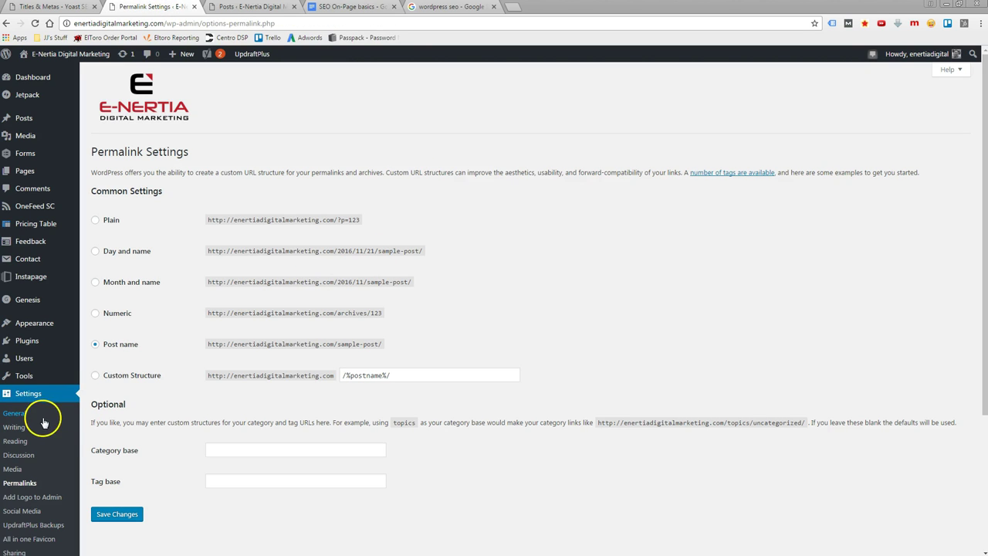
{"action": "mouse_move", "coordinate": [33, 324]}
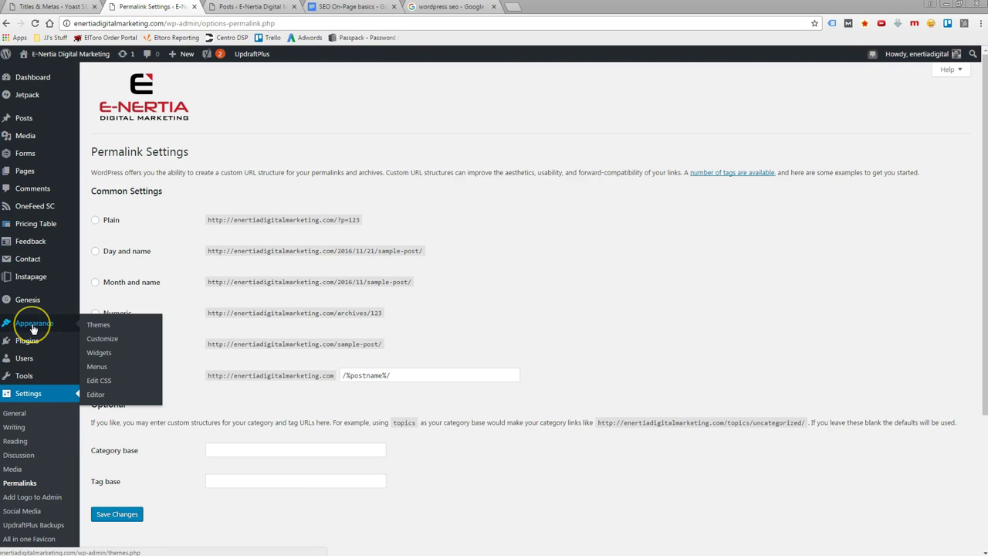
{"action": "mouse_move", "coordinate": [29, 342]}
{"action": "left_click", "coordinate": [115, 355]}
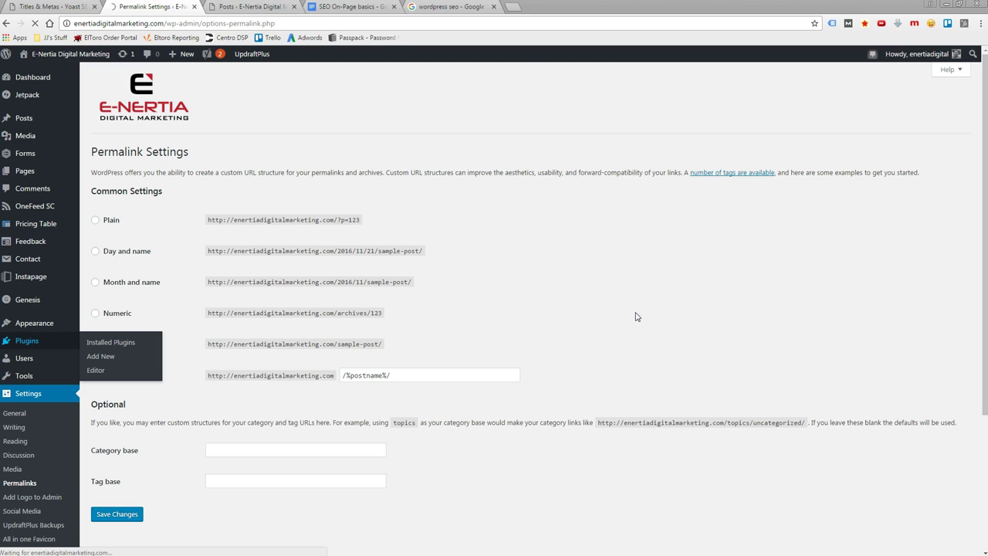
Step: Let the installed Plugins page finish loading, showing 30 plugins
{"action": "left_click", "coordinate": [622, 300]}
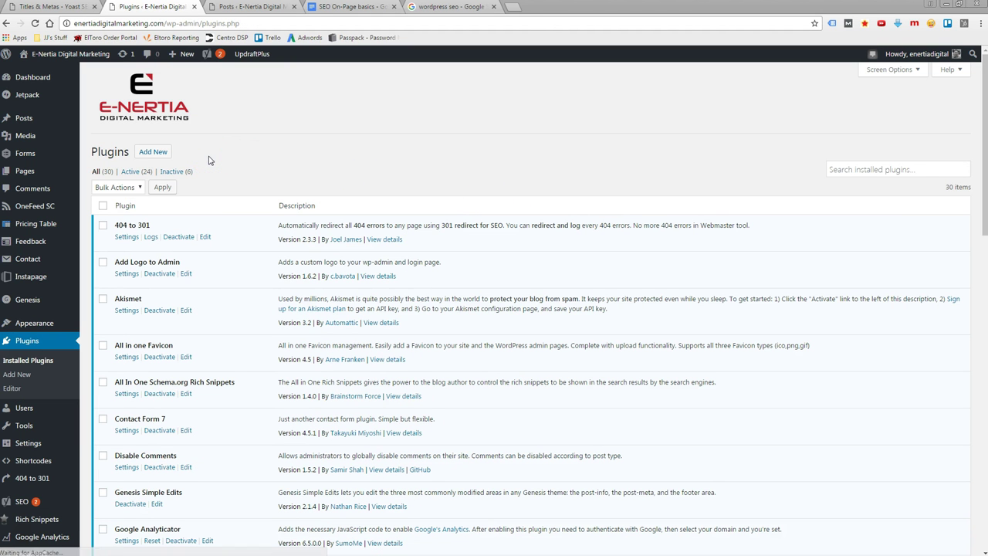
Step: Search Add Plugins for 'yoast seo' and confirm Yoast SEO is marked Active
{"action": "left_click", "coordinate": [153, 153]}
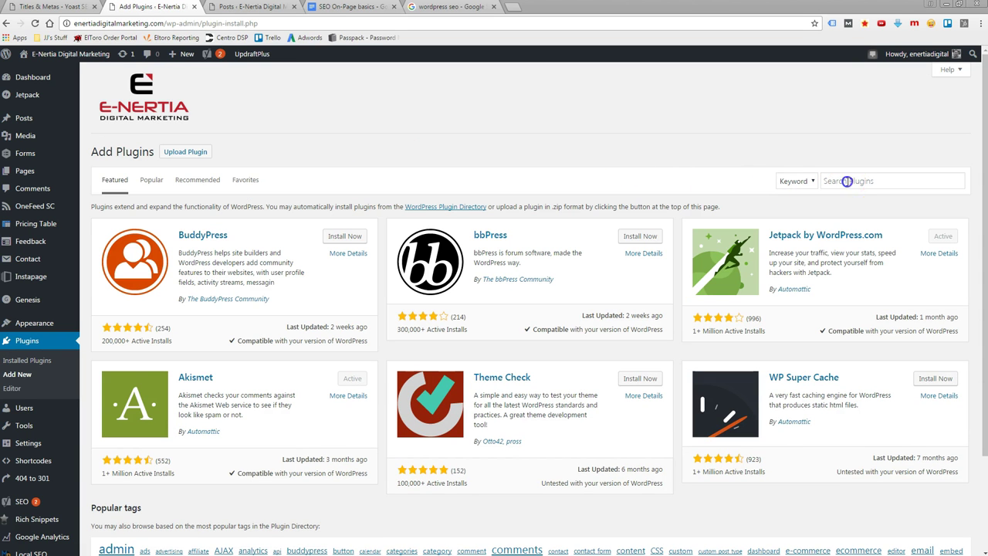
{"action": "left_click", "coordinate": [848, 181]}
{"action": "type", "text": "yoa"}
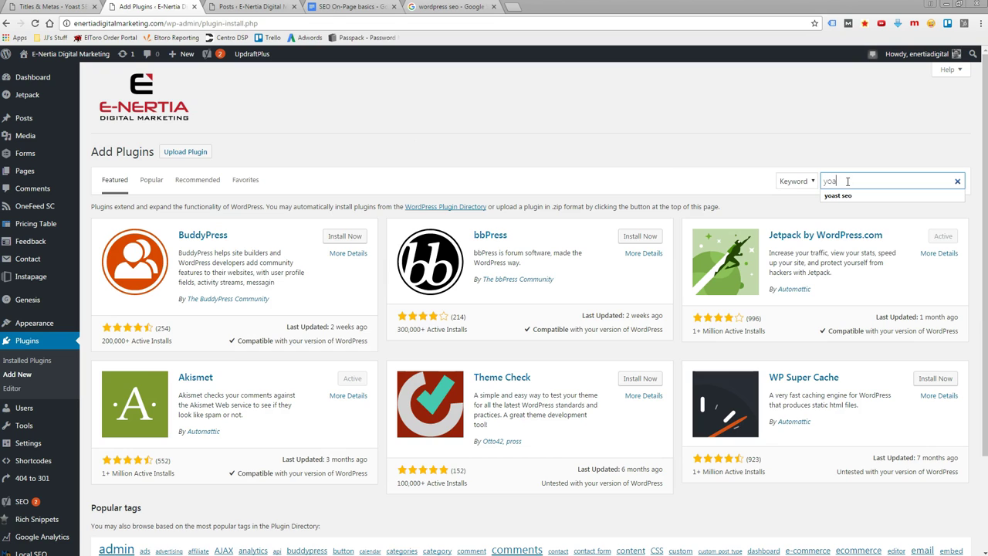
{"action": "key", "text": "Return"}
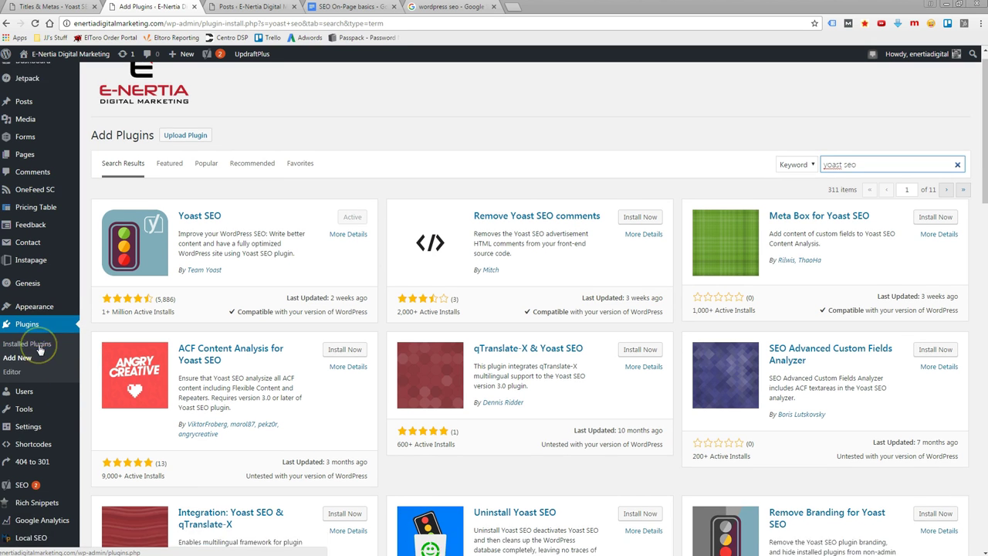
{"action": "scroll", "coordinate": [38, 339], "scroll_direction": "down", "scroll_amount": 1}
{"action": "scroll", "coordinate": [40, 331], "scroll_direction": "down", "scroll_amount": 2}
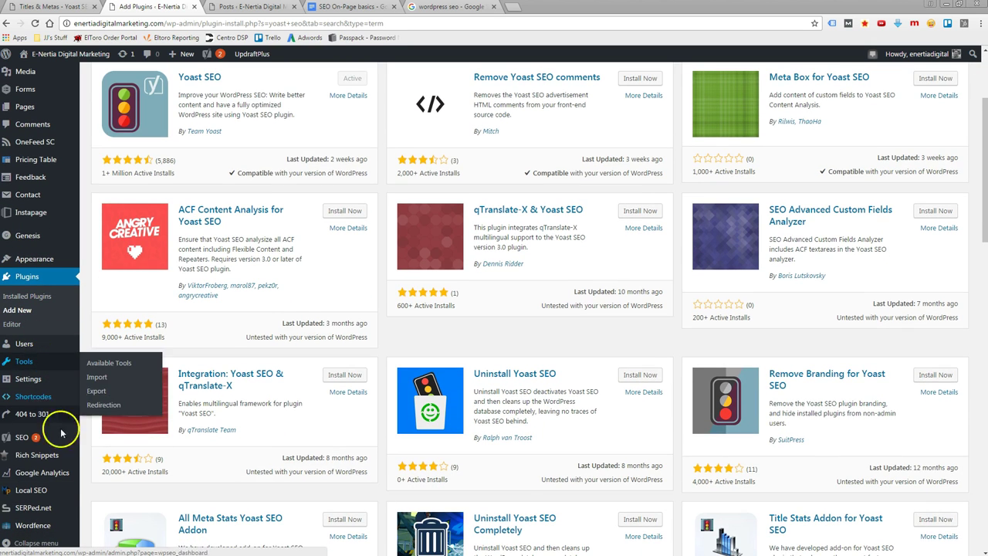
{"action": "mouse_move", "coordinate": [19, 438]}
{"action": "scroll", "coordinate": [20, 444], "scroll_direction": "down", "scroll_amount": 2}
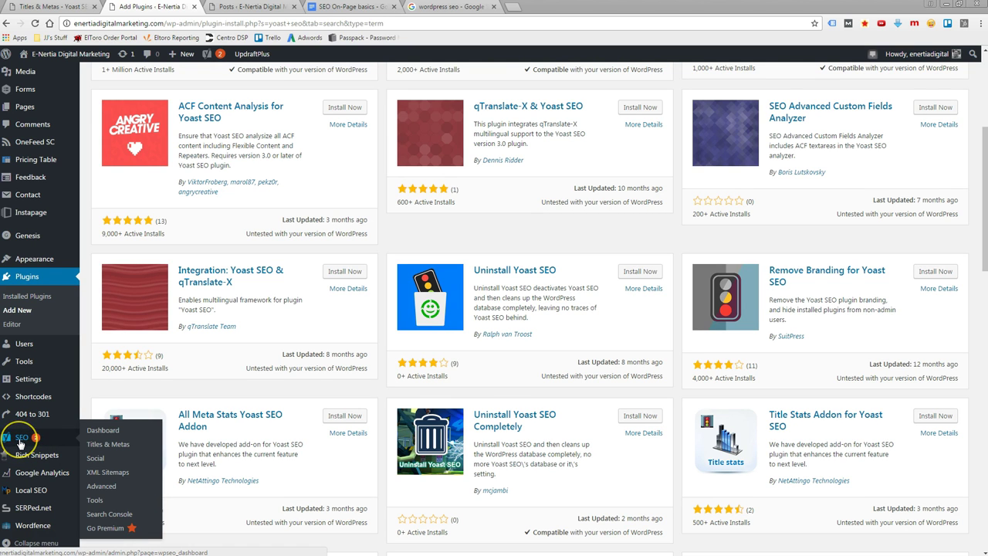
Step: Open SEO from the sidebar and look over the Yoast Dashboard's Problems (0) and Notifications (2)
{"action": "left_click", "coordinate": [20, 444]}
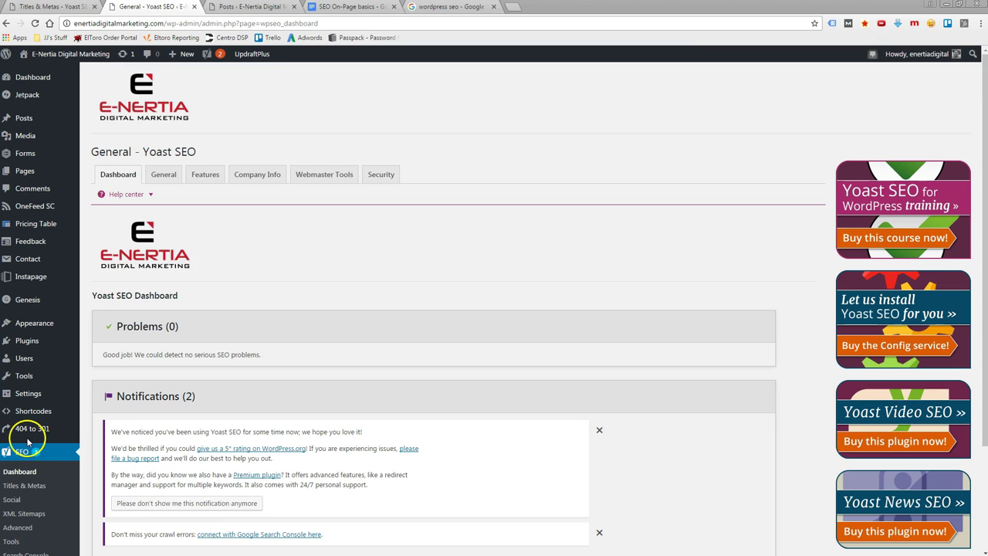
{"action": "scroll", "coordinate": [39, 444], "scroll_direction": "down", "scroll_amount": 2}
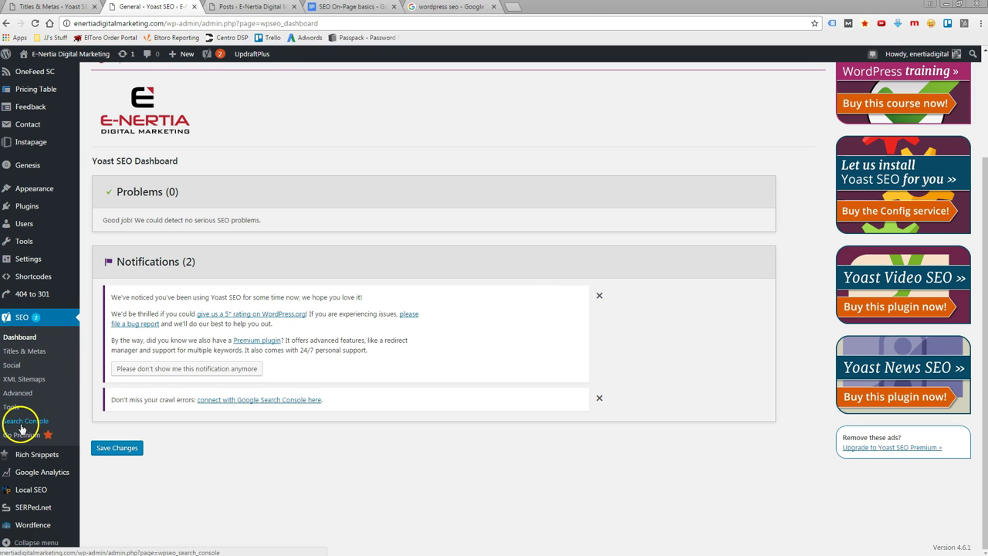
{"action": "scroll", "coordinate": [221, 353], "scroll_direction": "up", "scroll_amount": 3}
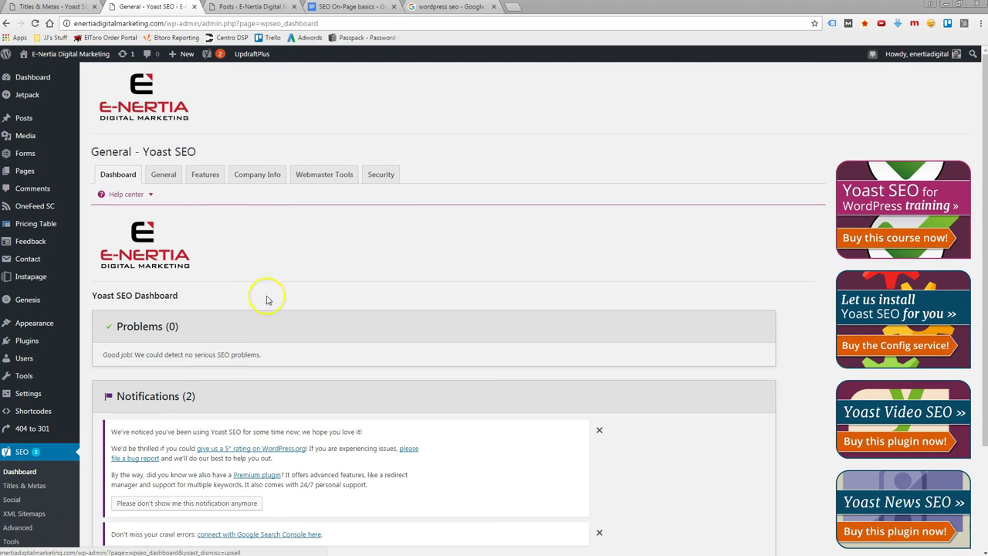
{"action": "scroll", "coordinate": [16, 424], "scroll_direction": "down", "scroll_amount": 2}
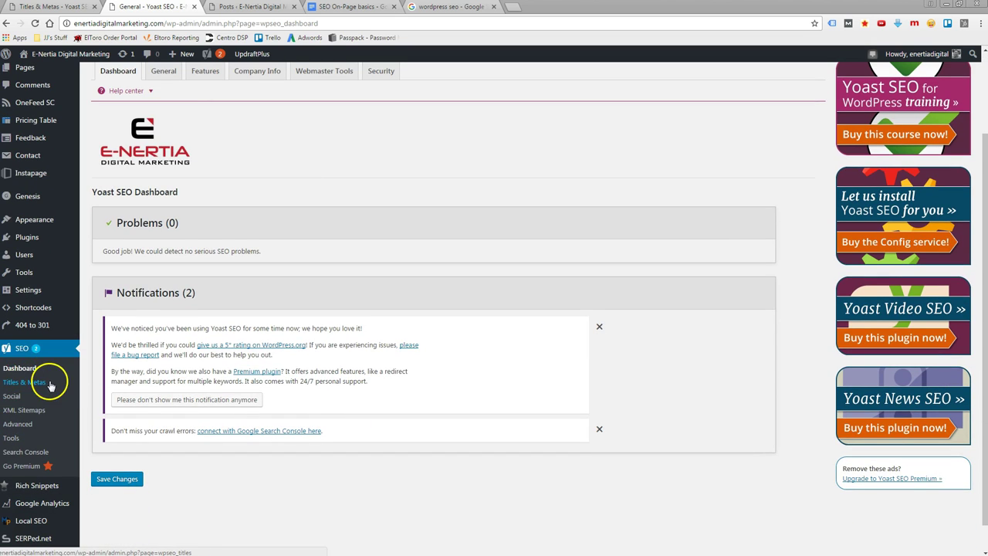
{"action": "scroll", "coordinate": [48, 379], "scroll_direction": "up", "scroll_amount": 3}
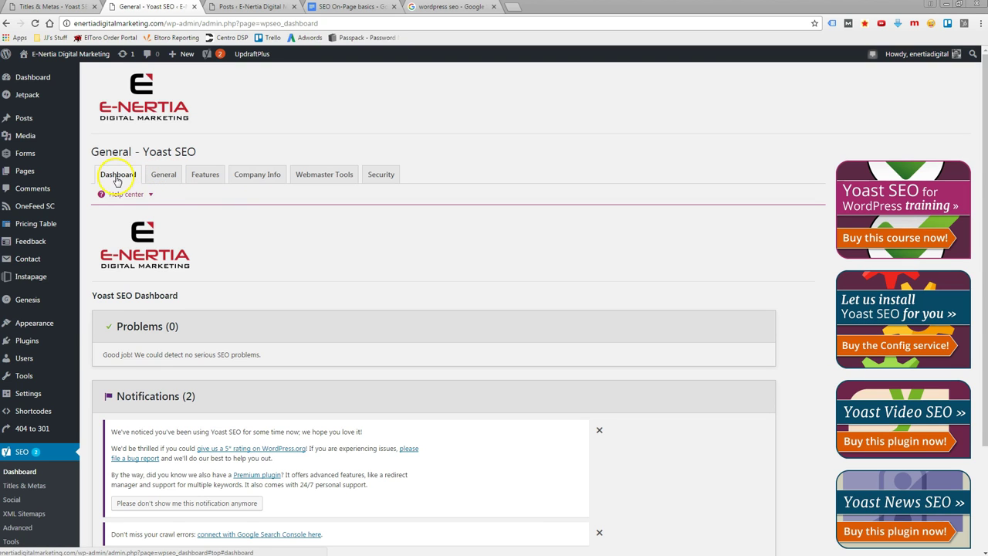
{"action": "left_click", "coordinate": [170, 179]}
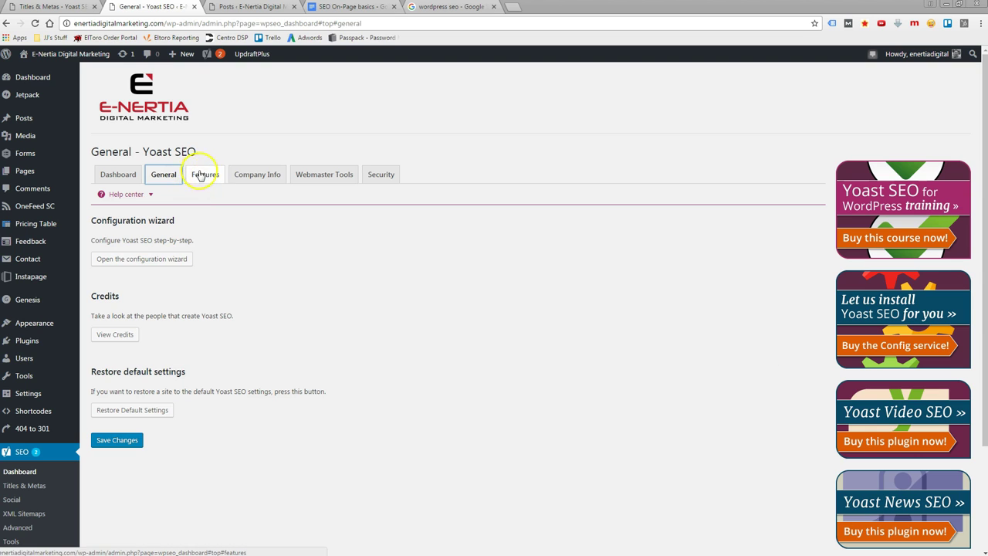
{"action": "left_click", "coordinate": [204, 176]}
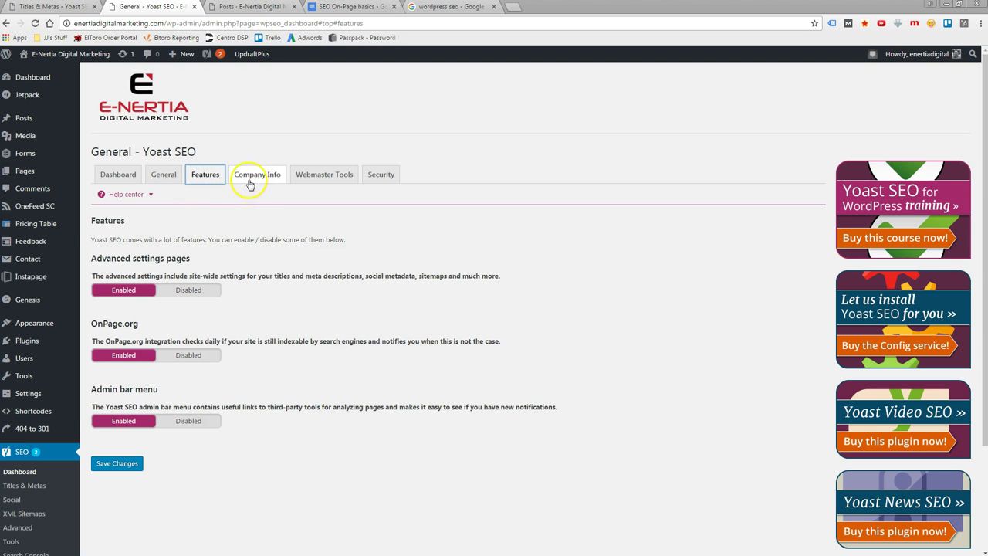
{"action": "left_click", "coordinate": [251, 183]}
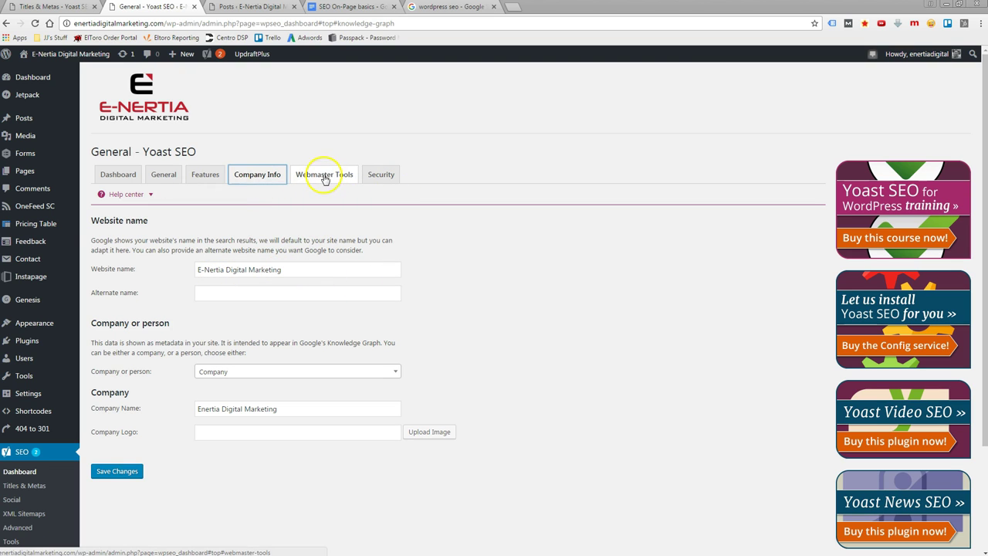
{"action": "left_click", "coordinate": [323, 174]}
{"action": "left_click", "coordinate": [379, 175]}
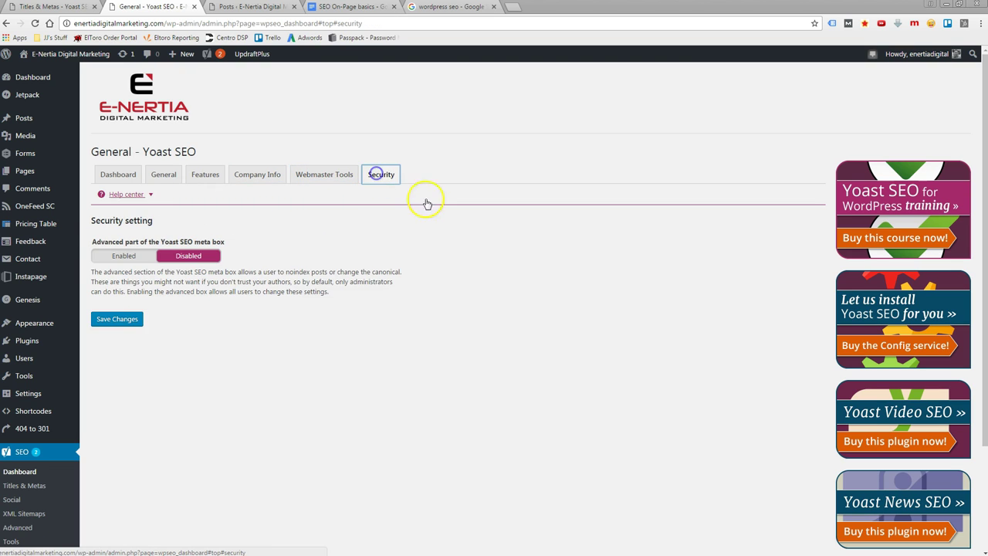
{"action": "left_click", "coordinate": [117, 174]}
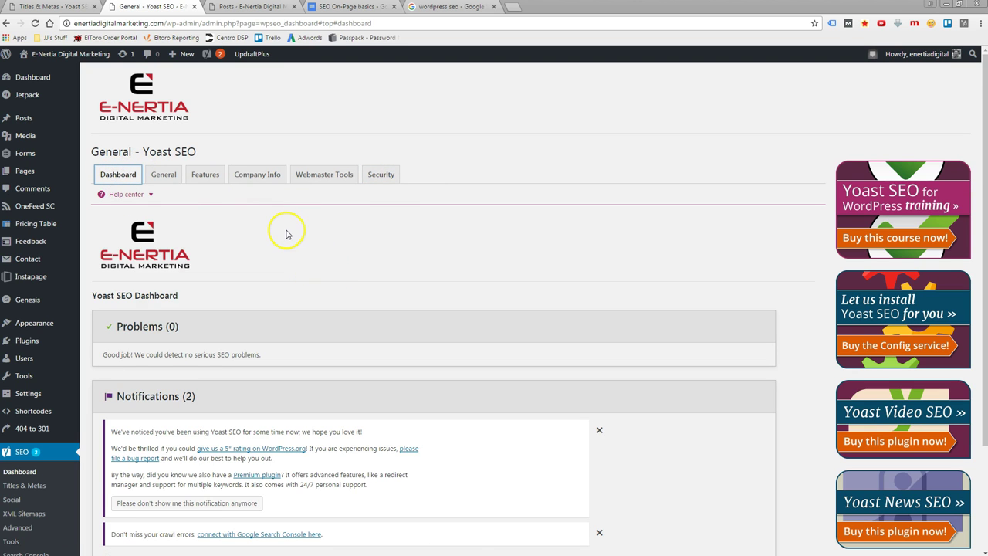
{"action": "scroll", "coordinate": [286, 233], "scroll_direction": "down", "scroll_amount": 3}
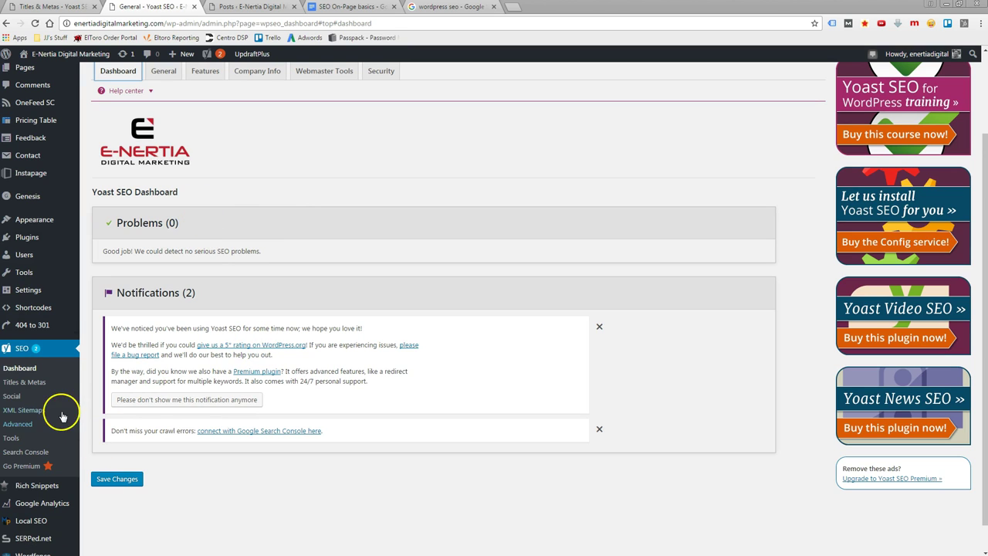
Step: Open SEO > Titles & Metas and switch to the Homepage settings
{"action": "left_click", "coordinate": [18, 384]}
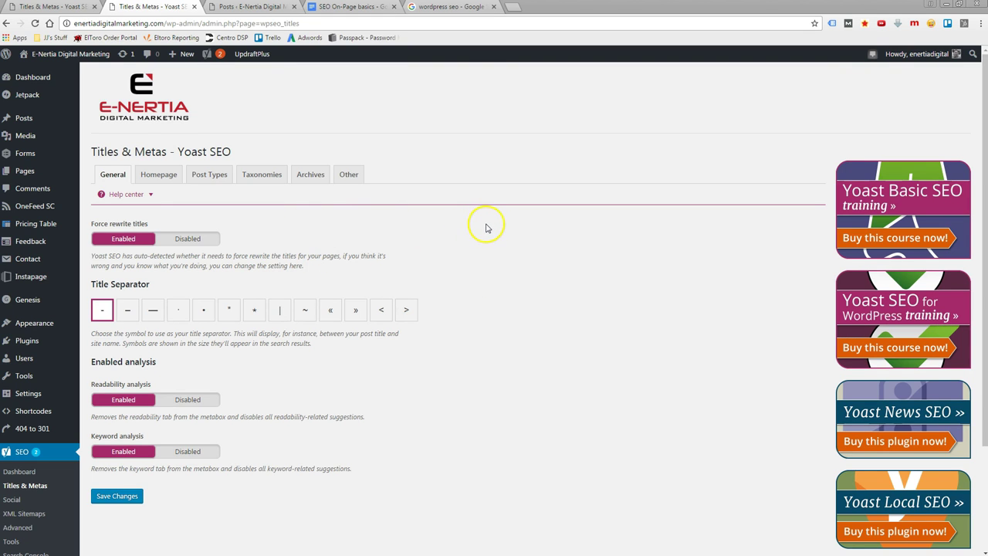
{"action": "scroll", "coordinate": [488, 227], "scroll_direction": "down", "scroll_amount": 1}
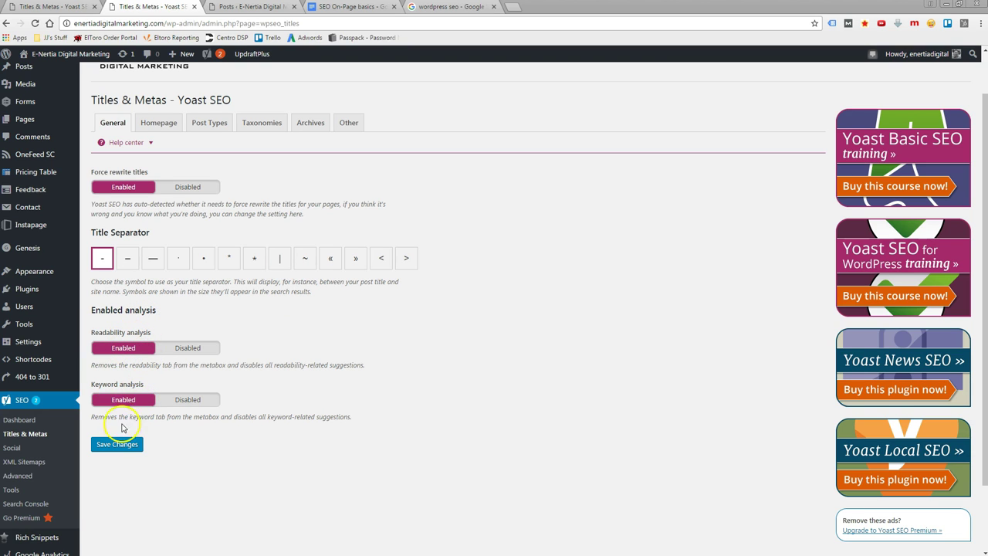
{"action": "scroll", "coordinate": [324, 333], "scroll_direction": "up", "scroll_amount": 2}
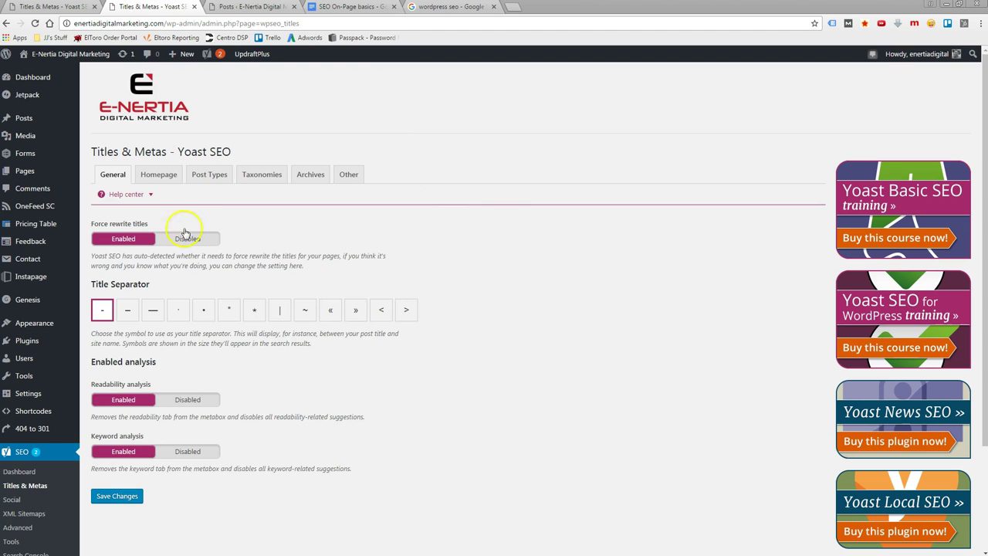
{"action": "left_click", "coordinate": [159, 173]}
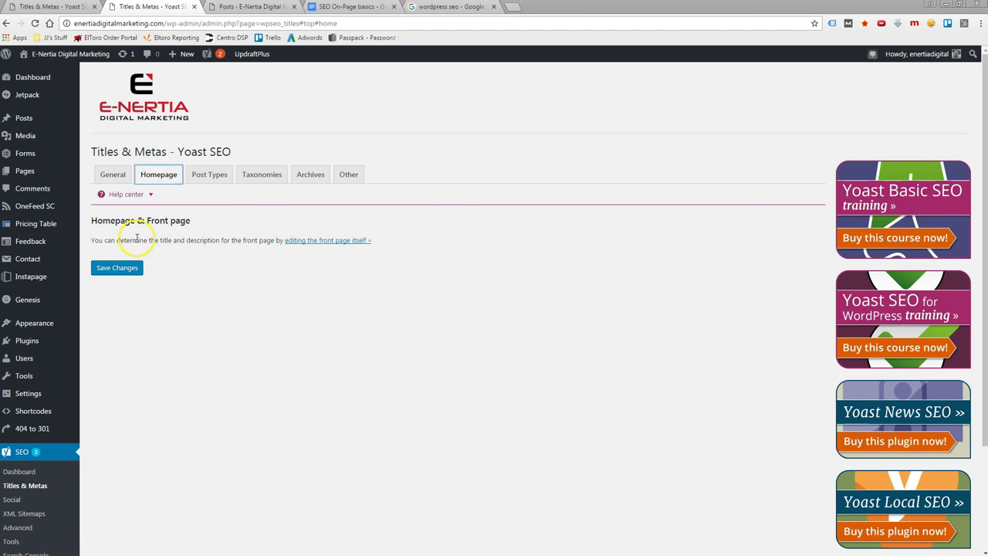
Step: Open Post Types, review the Posts through Feeds settings, and highlight the Posts title template
{"action": "left_click", "coordinate": [209, 176]}
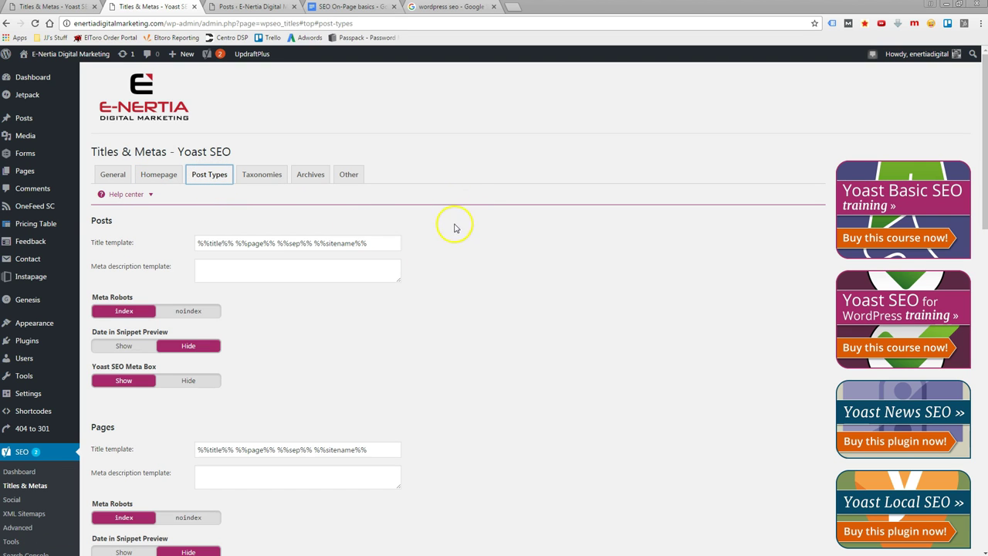
{"action": "scroll", "coordinate": [467, 195], "scroll_direction": "down", "scroll_amount": 1}
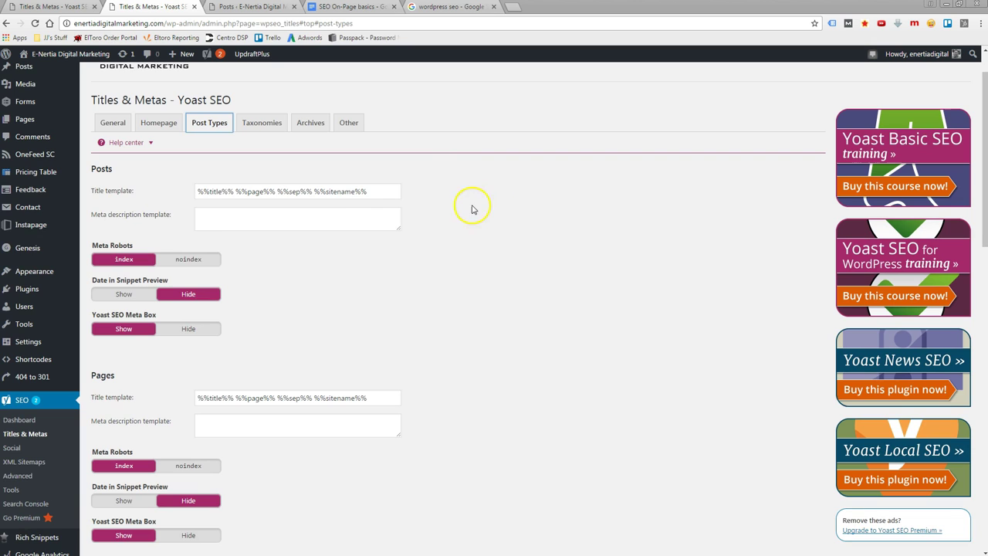
{"action": "scroll", "coordinate": [189, 250], "scroll_direction": "down", "scroll_amount": 1}
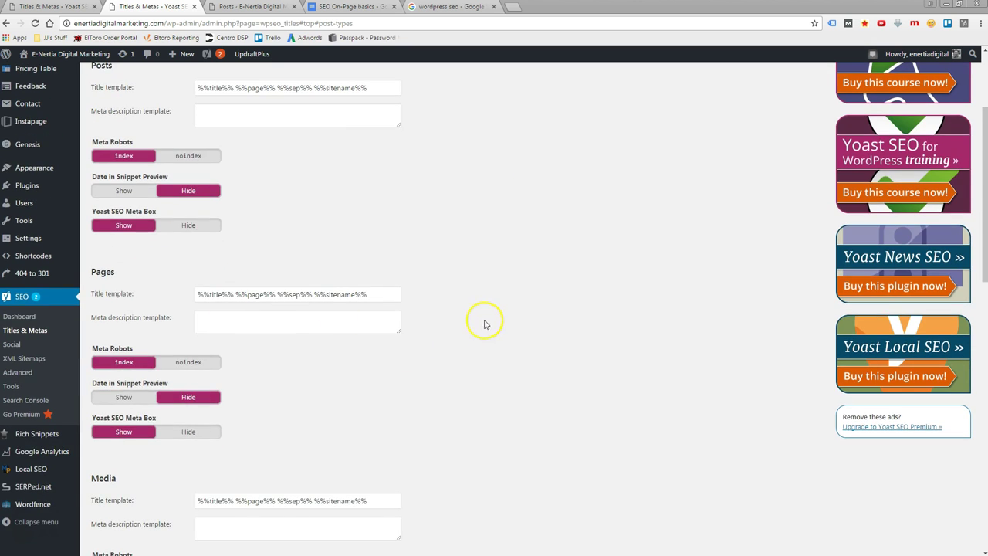
{"action": "scroll", "coordinate": [483, 322], "scroll_direction": "down", "scroll_amount": 2}
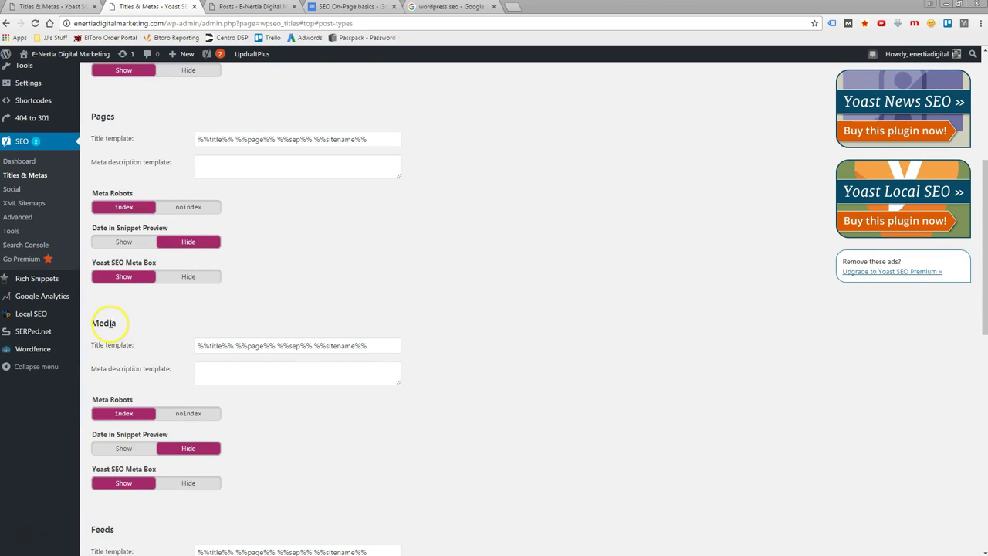
{"action": "scroll", "coordinate": [496, 315], "scroll_direction": "down", "scroll_amount": 2}
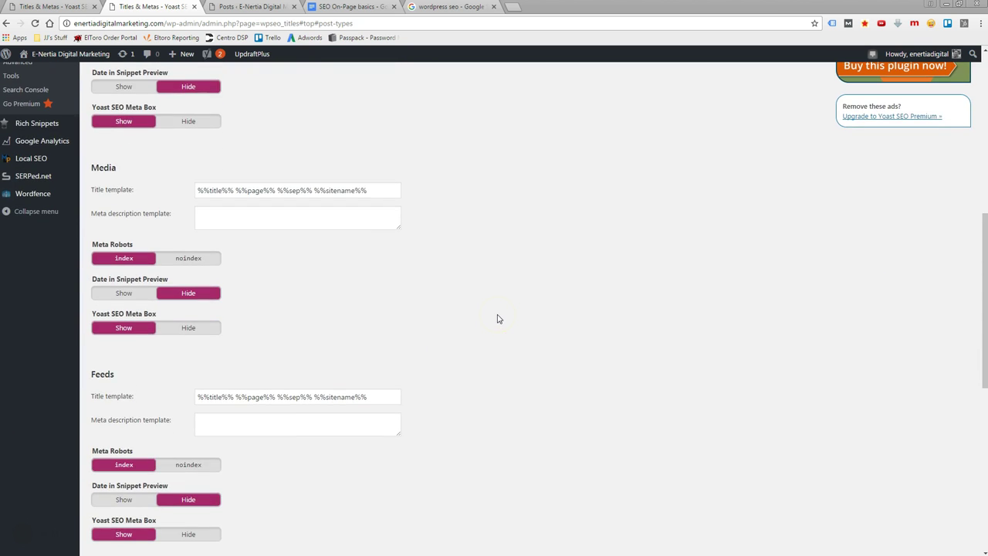
{"action": "scroll", "coordinate": [498, 317], "scroll_direction": "up", "scroll_amount": 6}
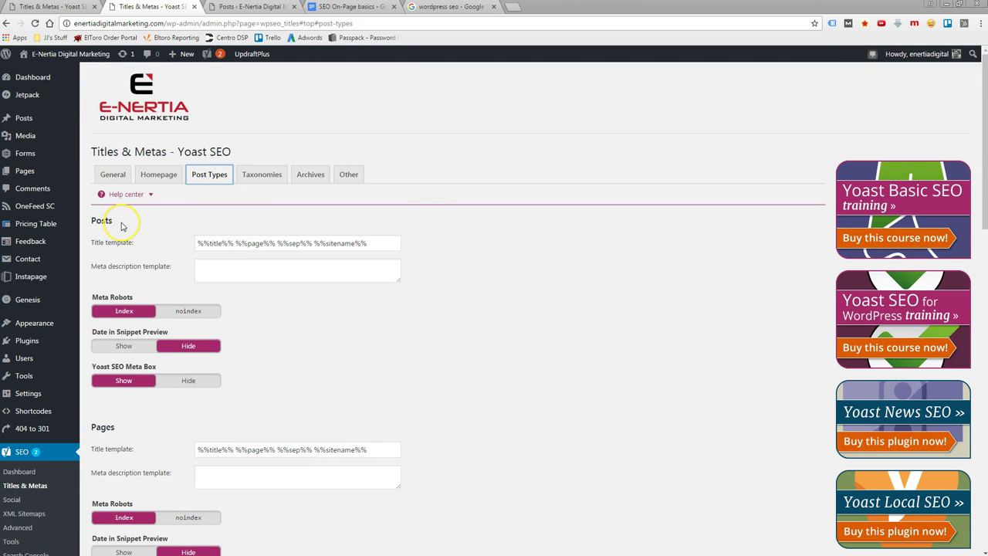
{"action": "scroll", "coordinate": [121, 224], "scroll_direction": "down", "scroll_amount": 1}
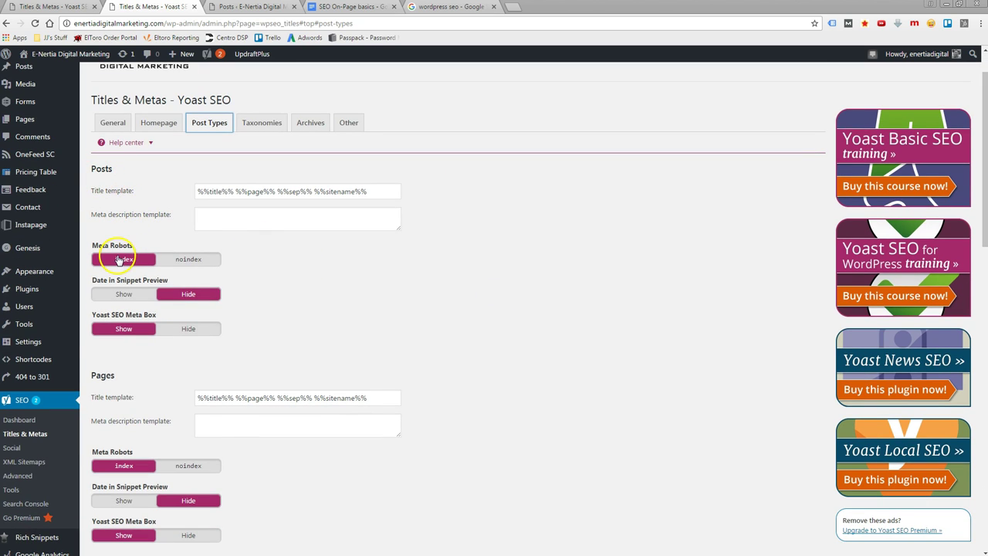
{"action": "scroll", "coordinate": [421, 260], "scroll_direction": "down", "scroll_amount": 1}
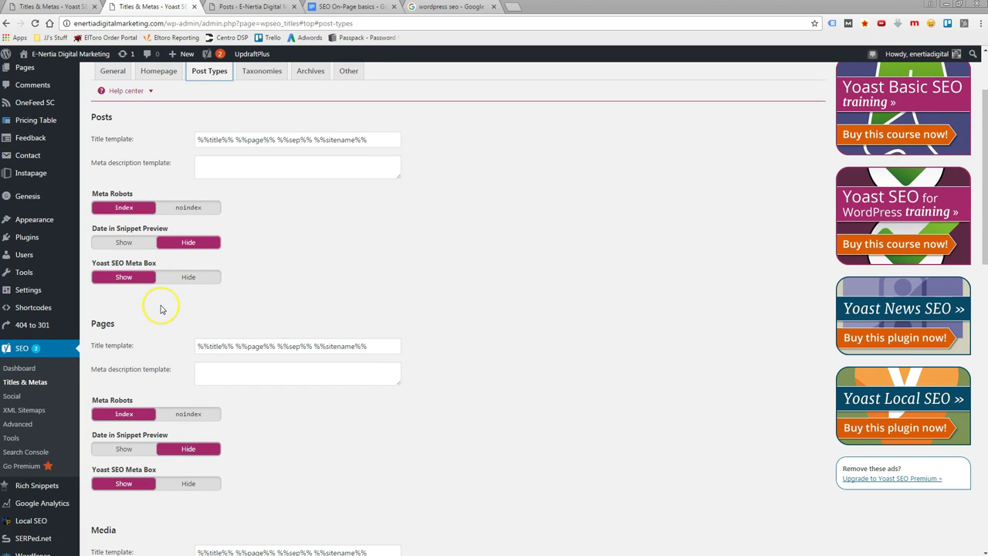
{"action": "scroll", "coordinate": [161, 309], "scroll_direction": "down", "scroll_amount": 1}
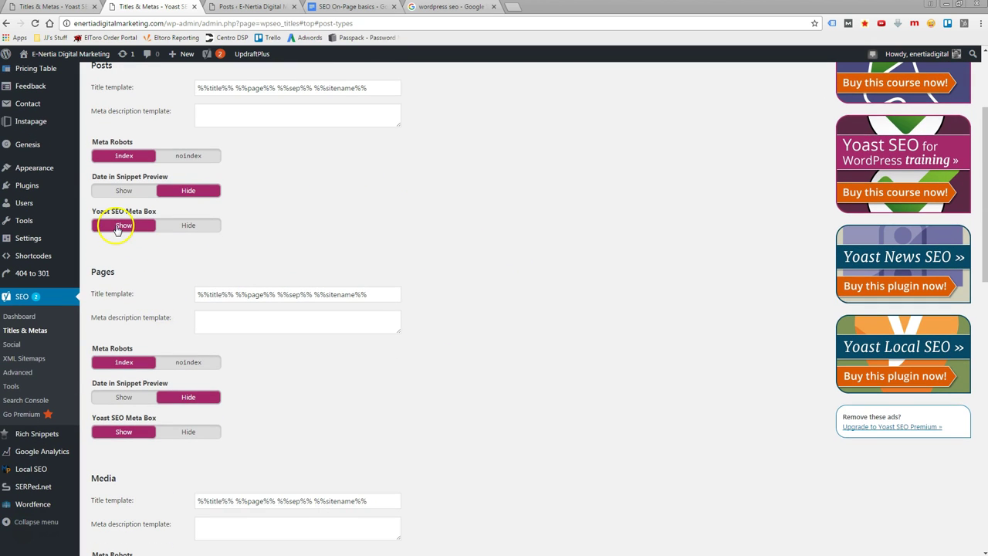
{"action": "scroll", "coordinate": [157, 261], "scroll_direction": "down", "scroll_amount": 1}
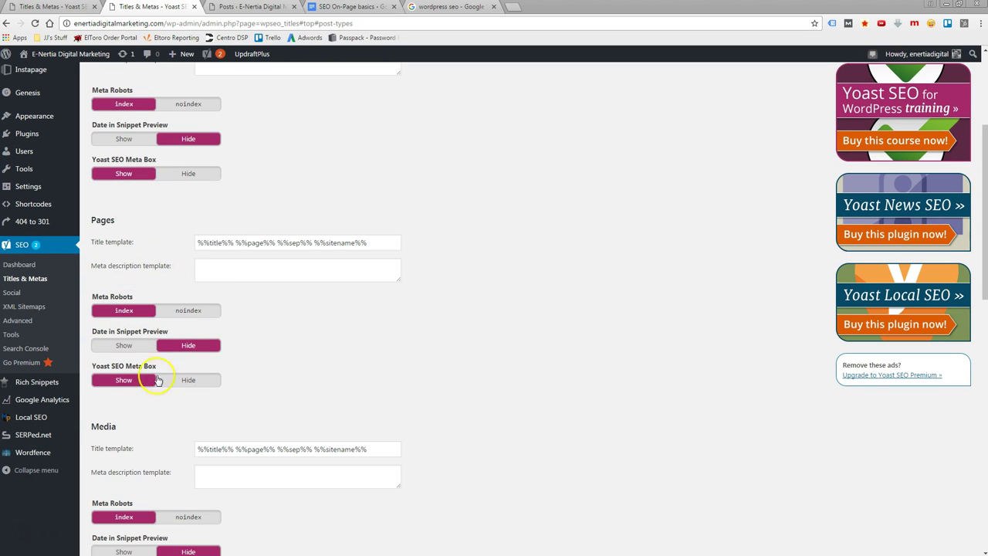
{"action": "scroll", "coordinate": [492, 349], "scroll_direction": "down", "scroll_amount": 2}
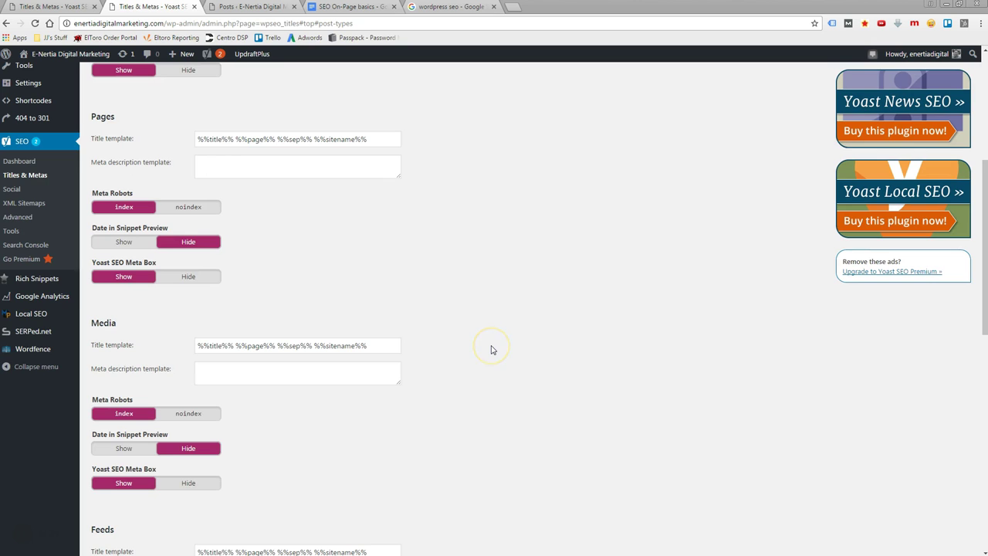
{"action": "scroll", "coordinate": [491, 349], "scroll_direction": "down", "scroll_amount": 1}
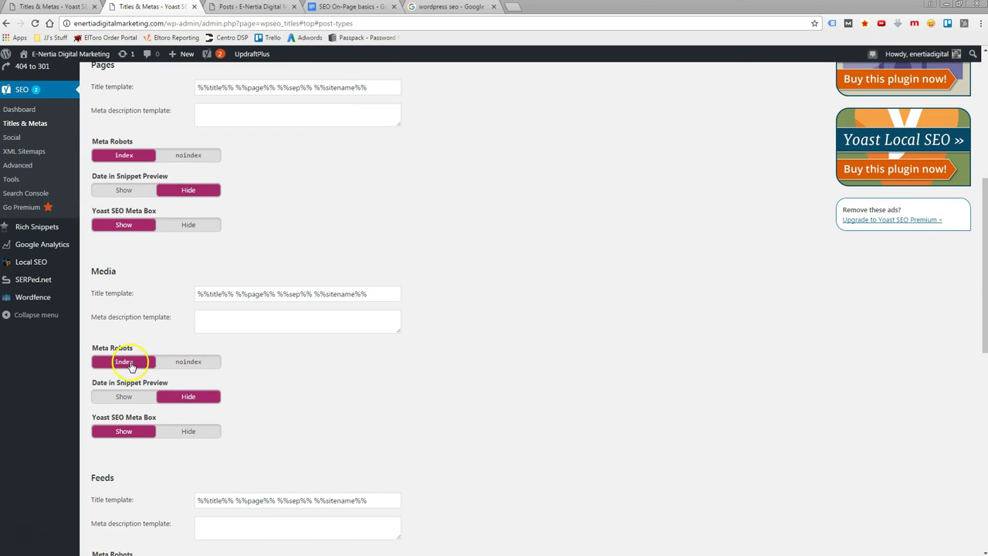
{"action": "scroll", "coordinate": [495, 366], "scroll_direction": "down", "scroll_amount": 2}
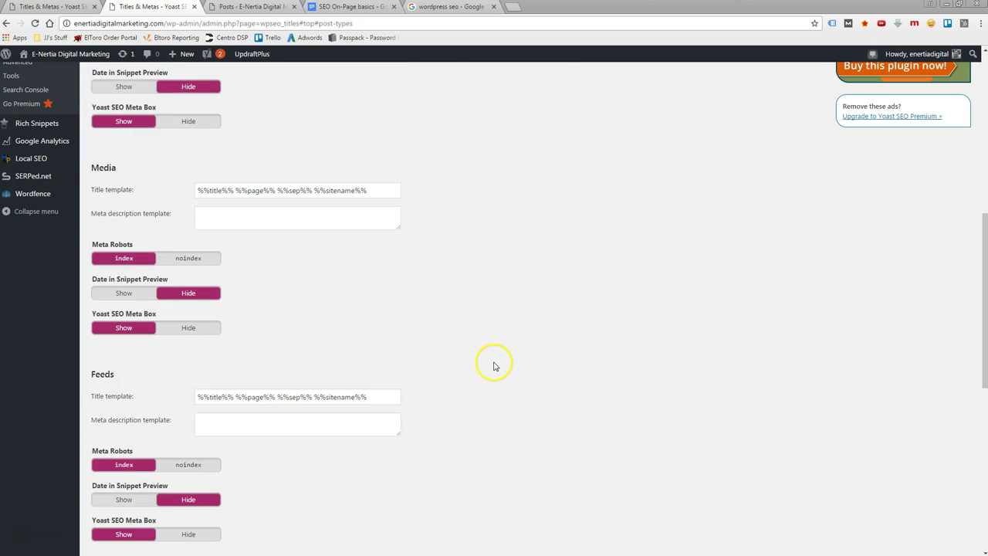
{"action": "scroll", "coordinate": [498, 361], "scroll_direction": "up", "scroll_amount": 9}
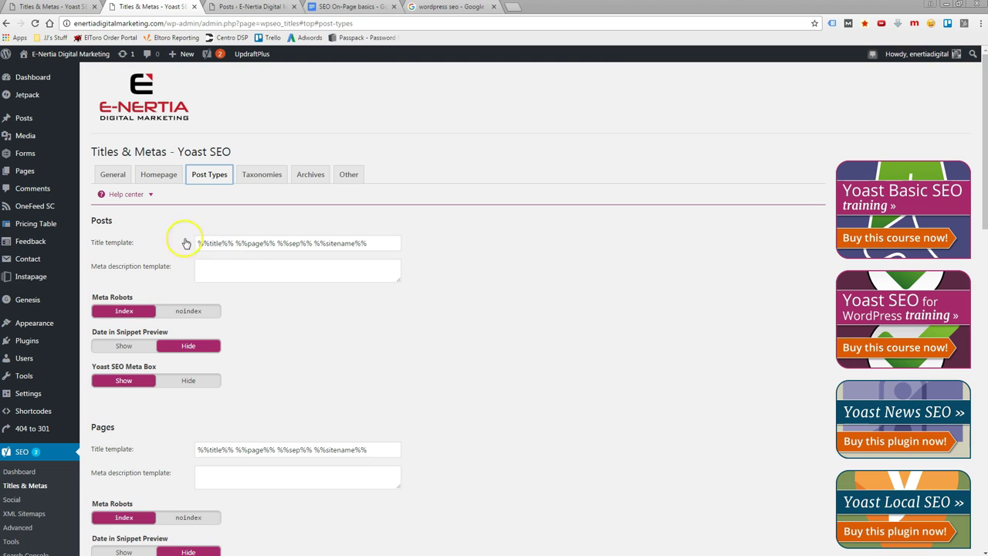
{"action": "left_click_drag", "start_coordinate": [199, 242], "coordinate": [383, 247]}
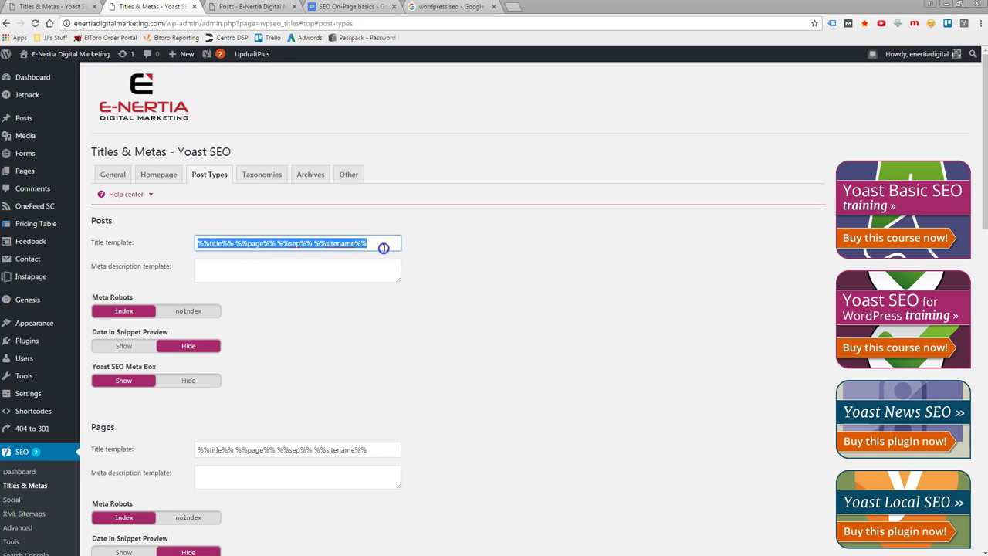
{"action": "left_click", "coordinate": [439, 247]}
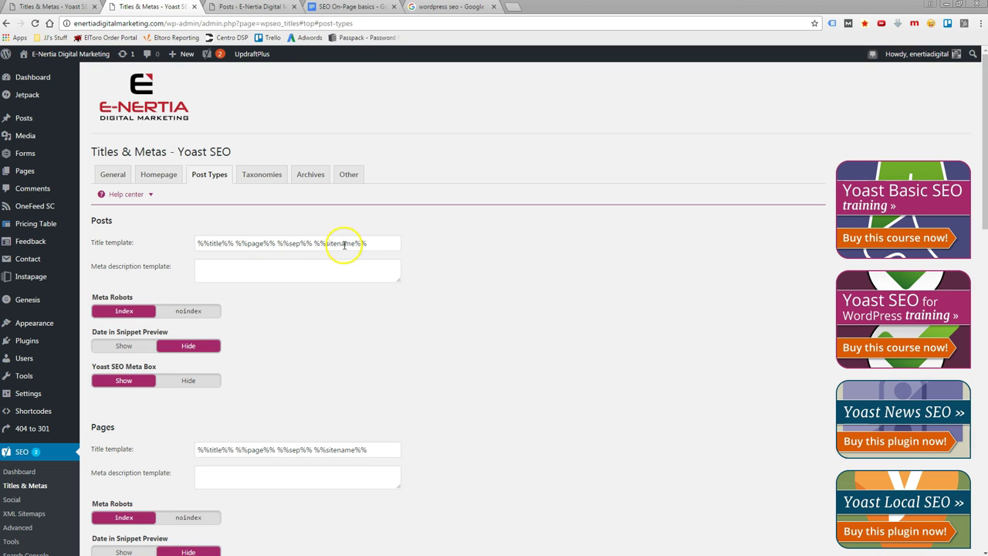
Step: Scan the Categories, Tags and Format title templates, then show the author and date archive settings
{"action": "left_click", "coordinate": [262, 178]}
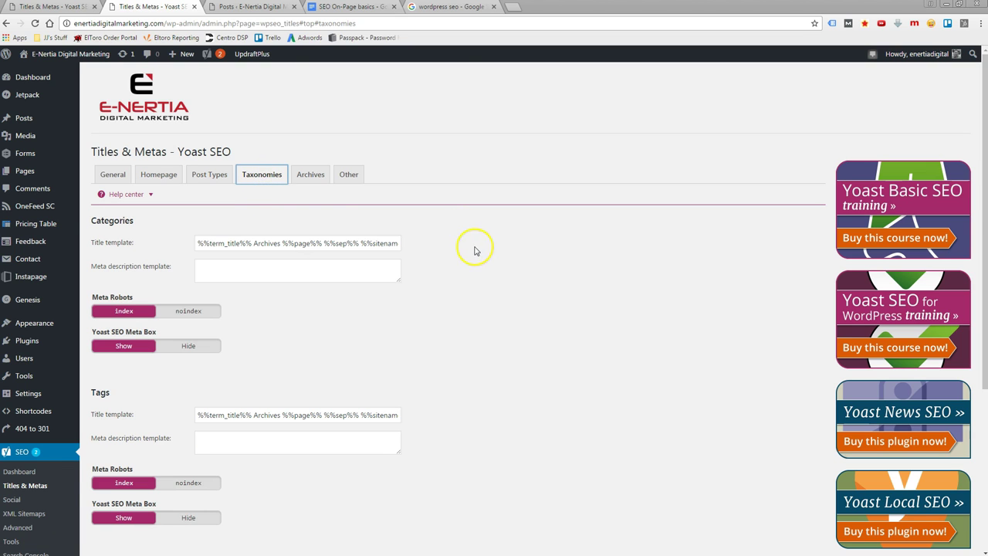
{"action": "scroll", "coordinate": [500, 255], "scroll_direction": "down", "scroll_amount": 1}
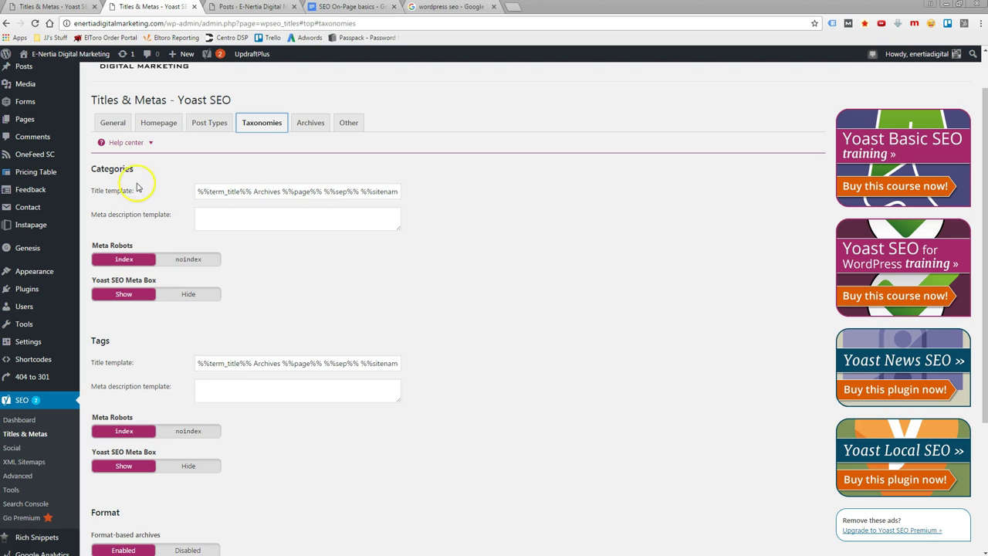
{"action": "scroll", "coordinate": [159, 229], "scroll_direction": "down", "scroll_amount": 2}
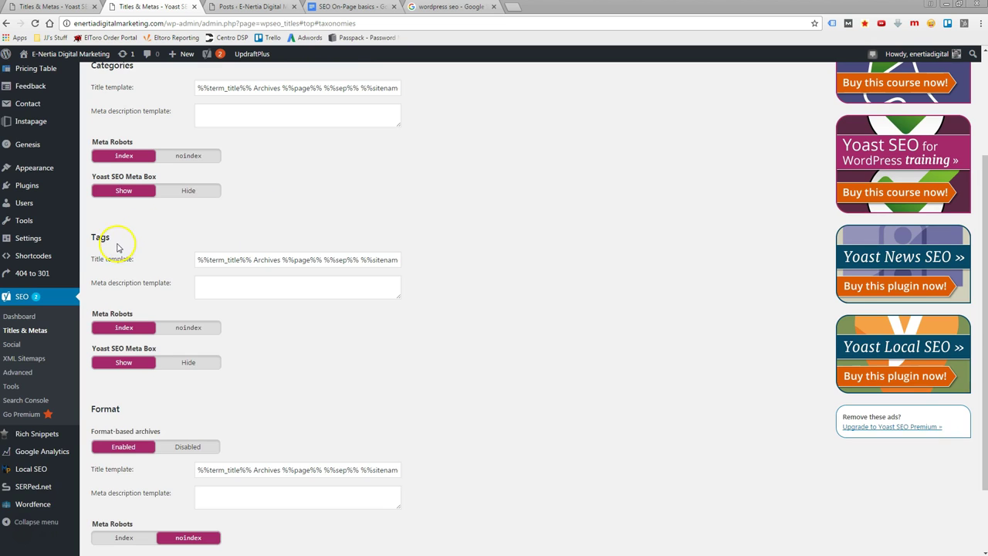
{"action": "scroll", "coordinate": [118, 247], "scroll_direction": "down", "scroll_amount": 1}
{"action": "scroll", "coordinate": [123, 371], "scroll_direction": "down", "scroll_amount": 1}
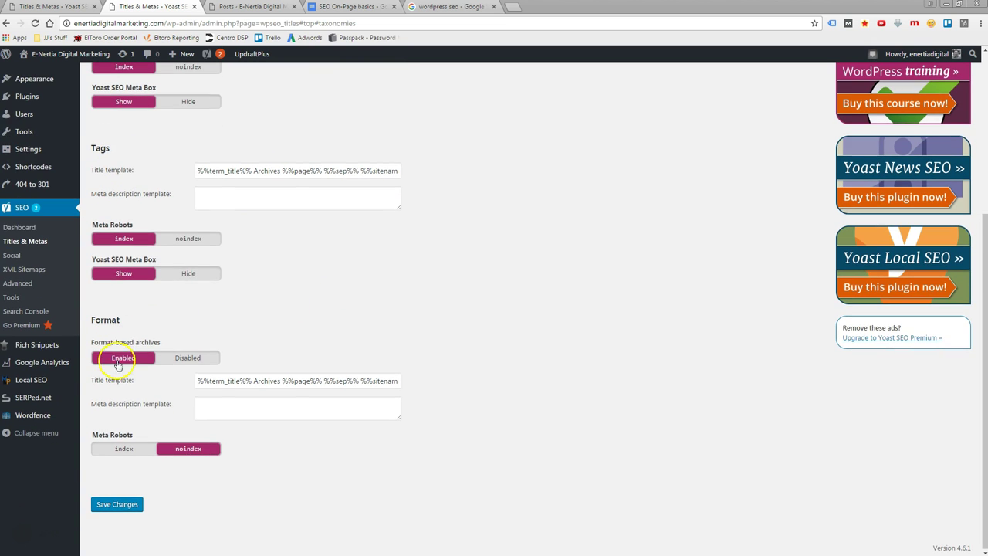
{"action": "scroll", "coordinate": [293, 380], "scroll_direction": "up", "scroll_amount": 5}
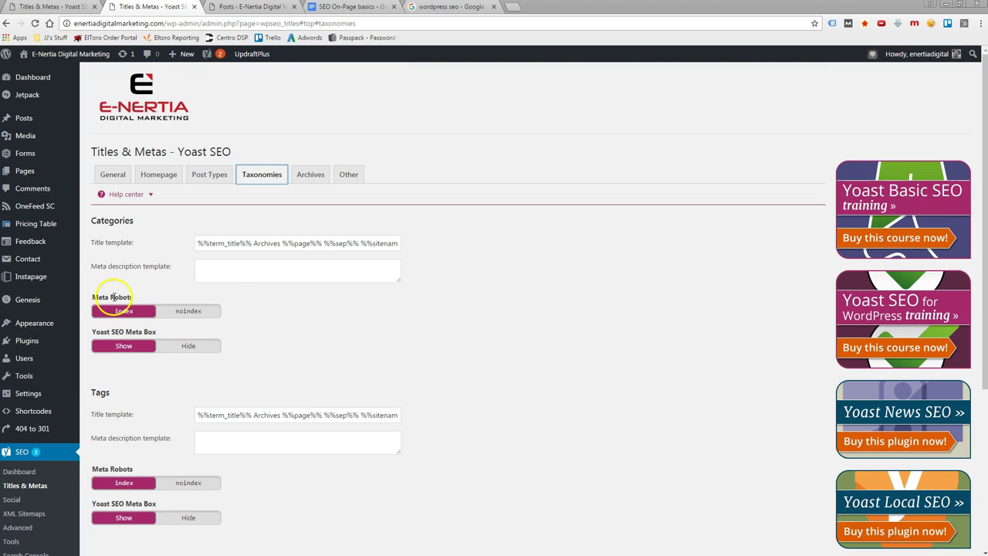
{"action": "left_click", "coordinate": [548, 347]}
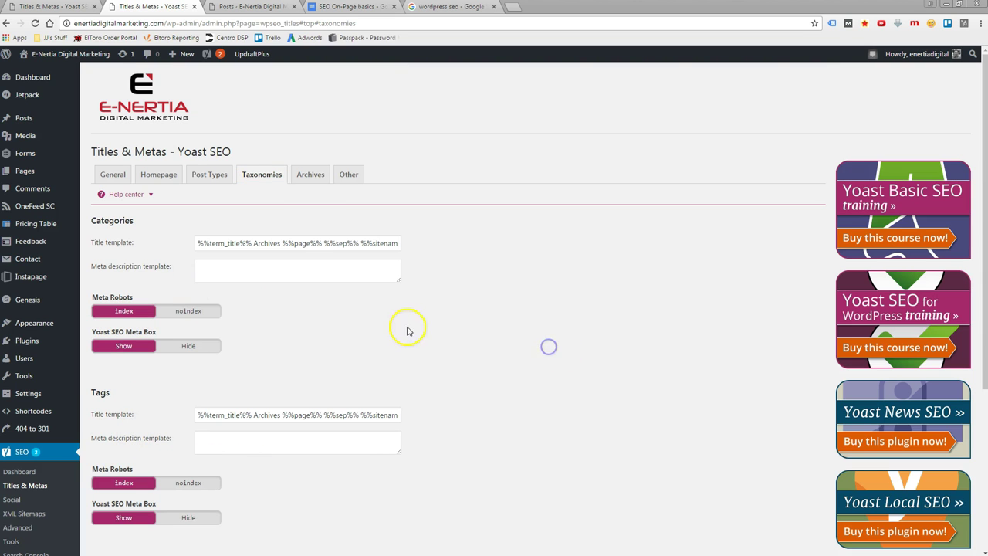
{"action": "left_click", "coordinate": [312, 179]}
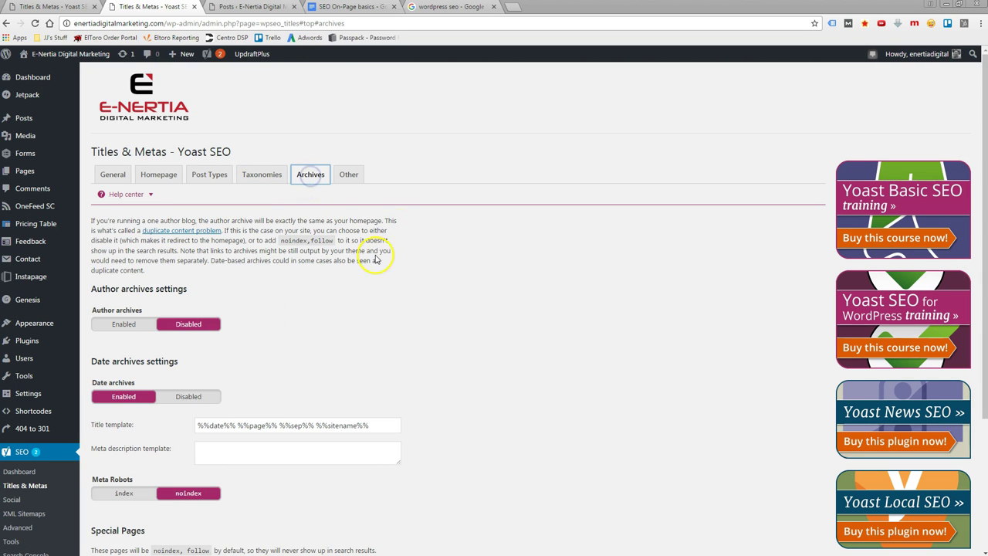
Step: Scan the Archives options, then show the Other tab: subpages indexed, meta keywords and noodp disabled
{"action": "scroll", "coordinate": [498, 294], "scroll_direction": "down", "scroll_amount": 1}
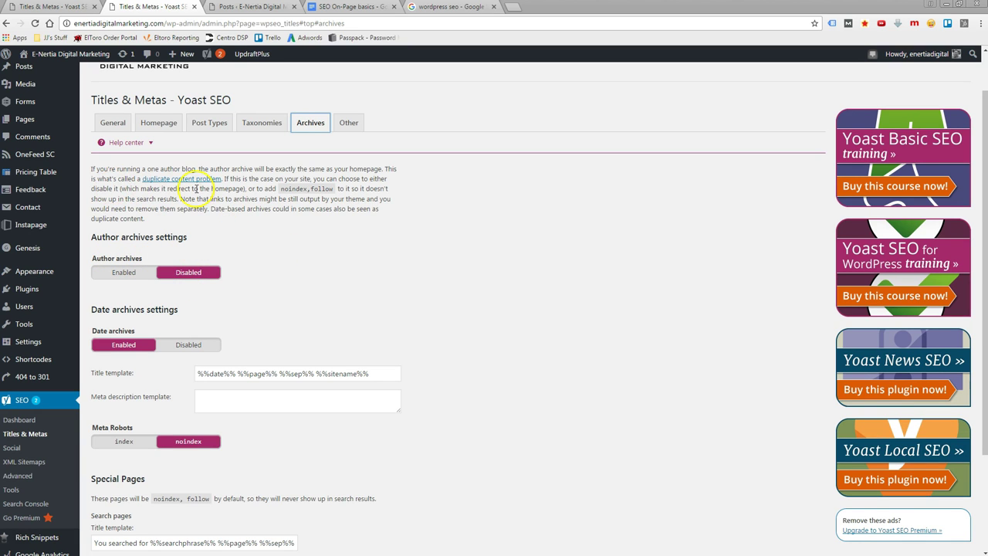
{"action": "left_click", "coordinate": [467, 277]}
{"action": "scroll", "coordinate": [495, 271], "scroll_direction": "down", "scroll_amount": 2}
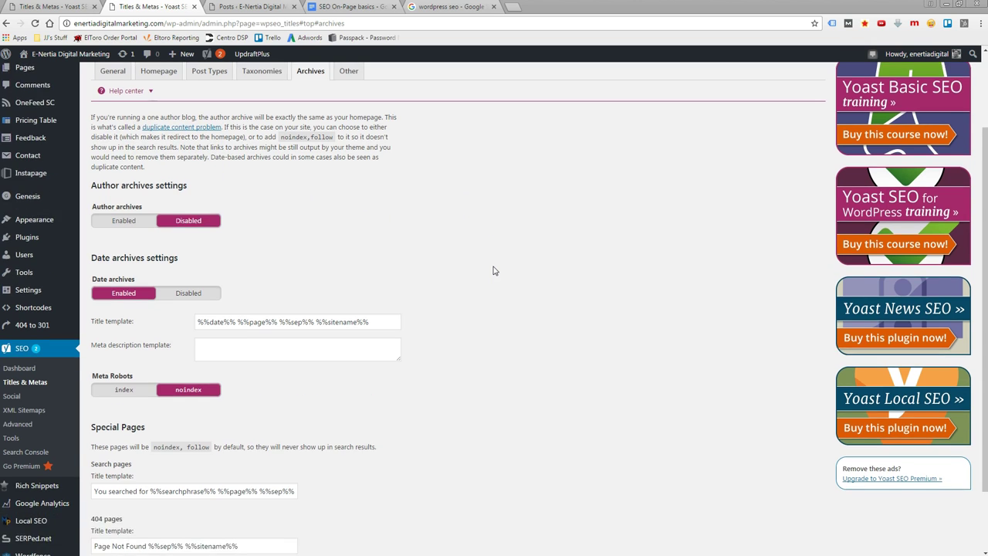
{"action": "scroll", "coordinate": [495, 271], "scroll_direction": "up", "scroll_amount": 3}
{"action": "left_click", "coordinate": [348, 146]}
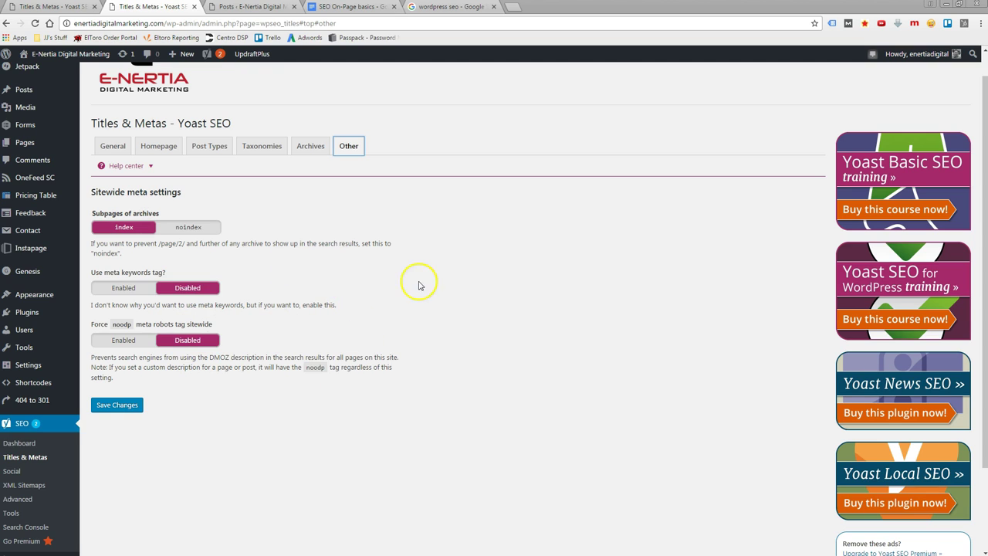
{"action": "scroll", "coordinate": [419, 286], "scroll_direction": "up", "scroll_amount": 1}
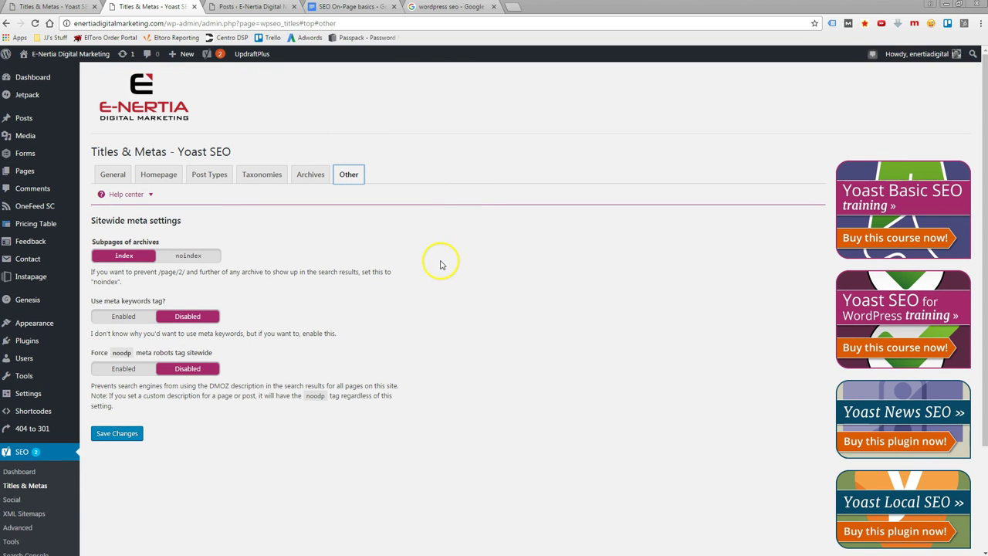
{"action": "left_click", "coordinate": [216, 180]}
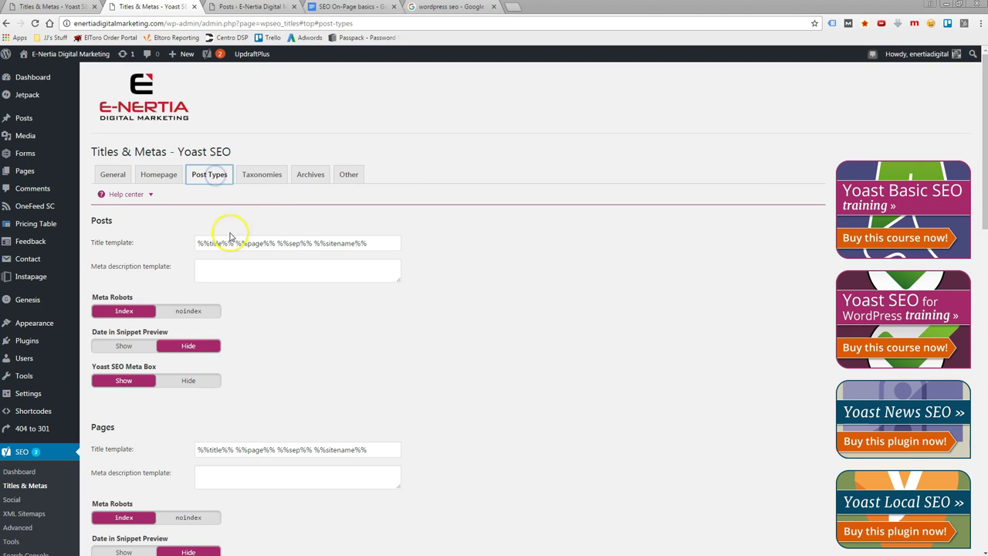
{"action": "scroll", "coordinate": [185, 271], "scroll_direction": "down", "scroll_amount": 2}
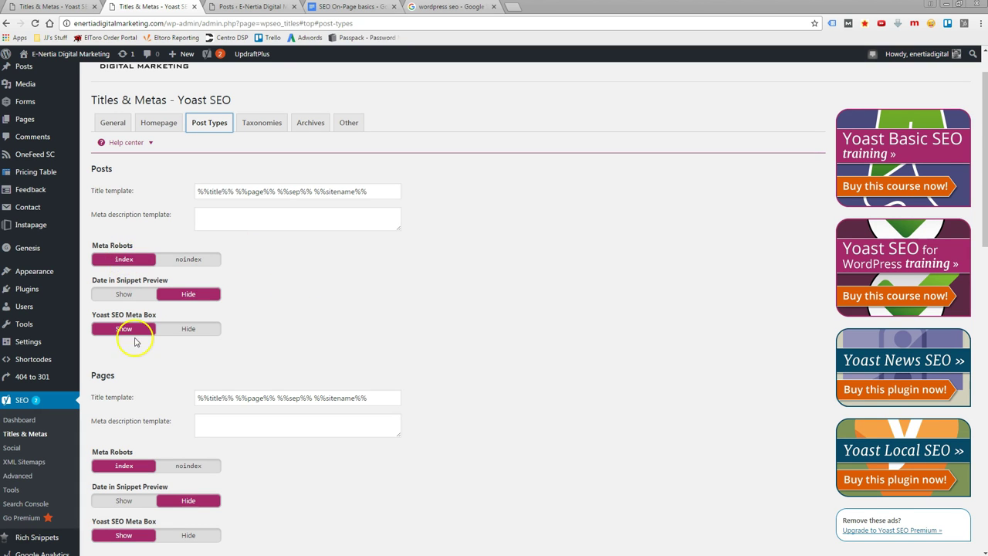
{"action": "scroll", "coordinate": [278, 264], "scroll_direction": "down", "scroll_amount": 1}
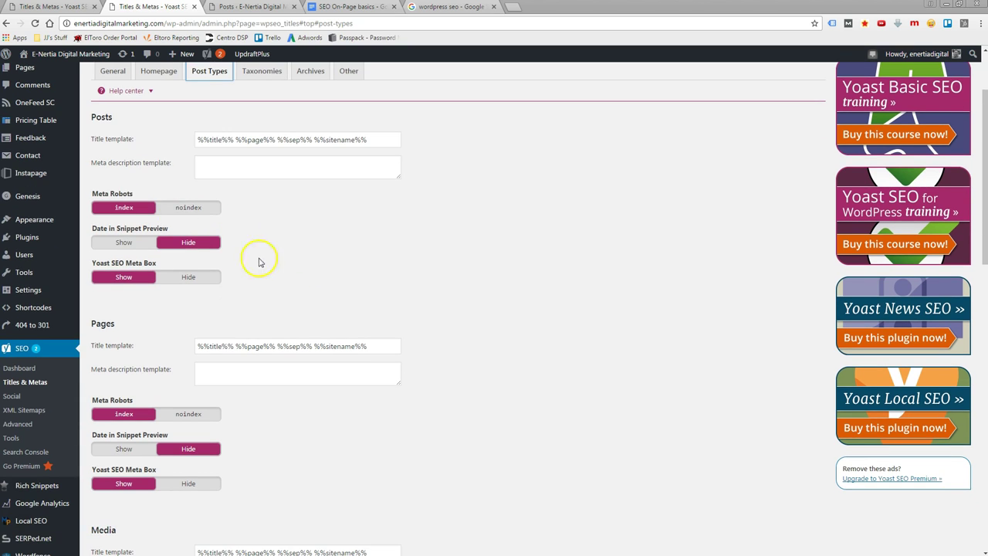
{"action": "scroll", "coordinate": [348, 400], "scroll_direction": "down", "scroll_amount": 4}
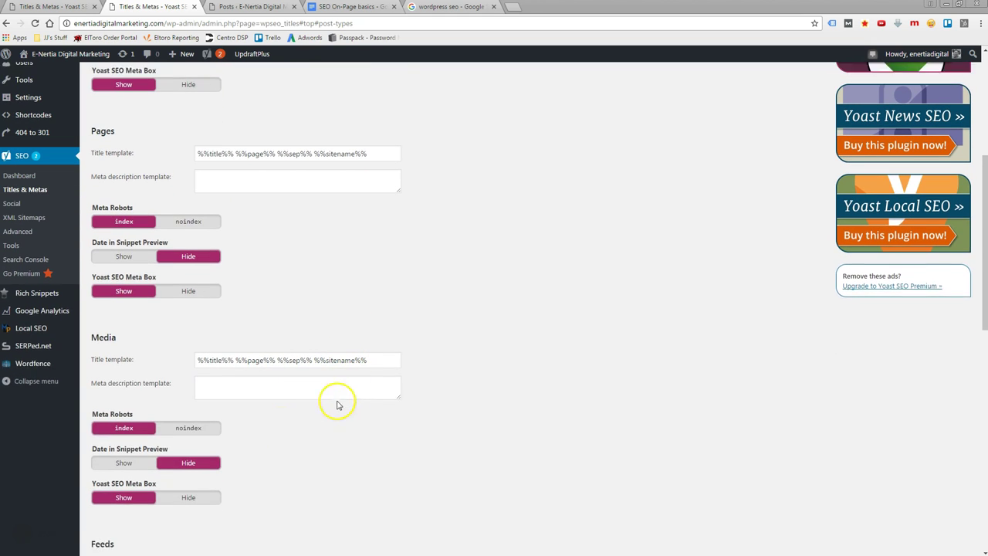
{"action": "scroll", "coordinate": [316, 306], "scroll_direction": "up", "scroll_amount": 6}
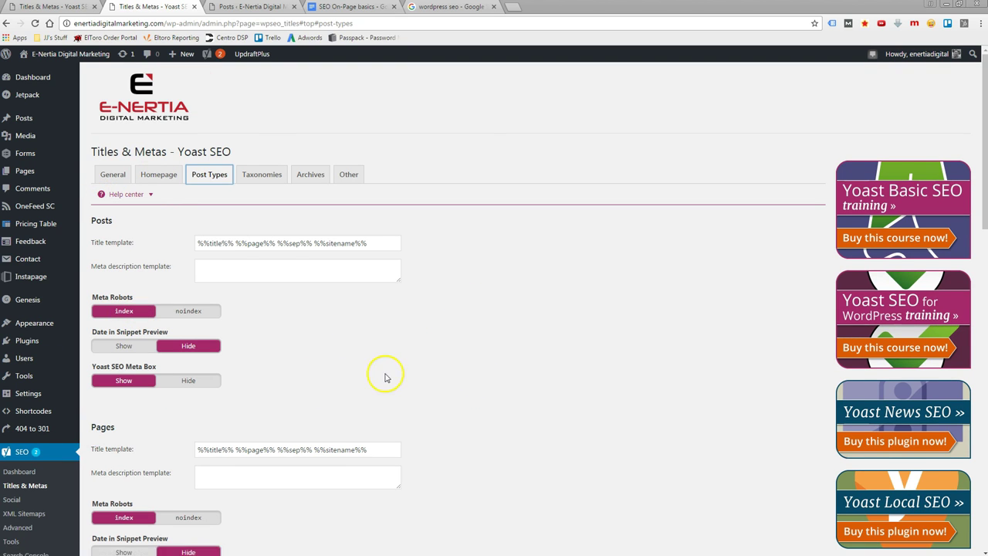
{"action": "scroll", "coordinate": [379, 379], "scroll_direction": "down", "scroll_amount": 2}
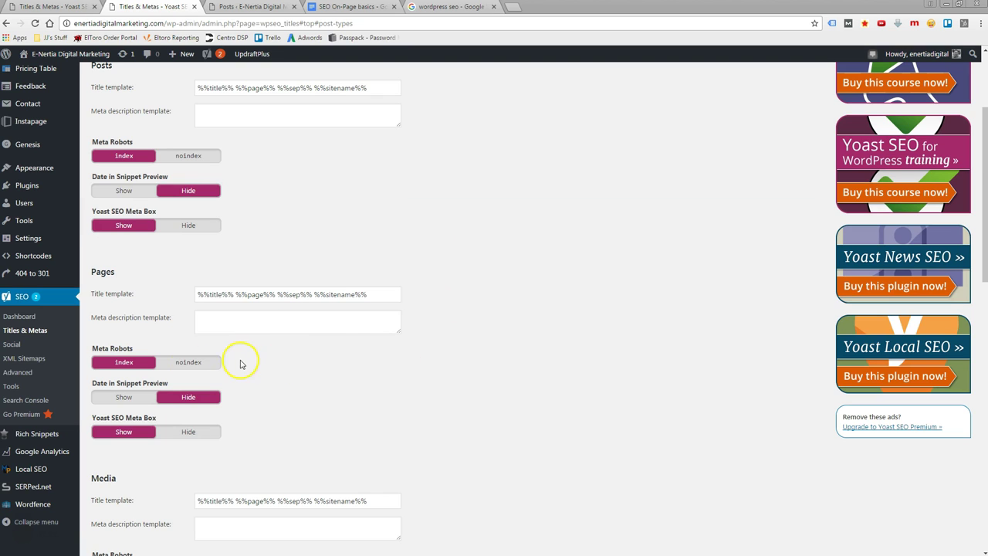
{"action": "left_click", "coordinate": [23, 372]}
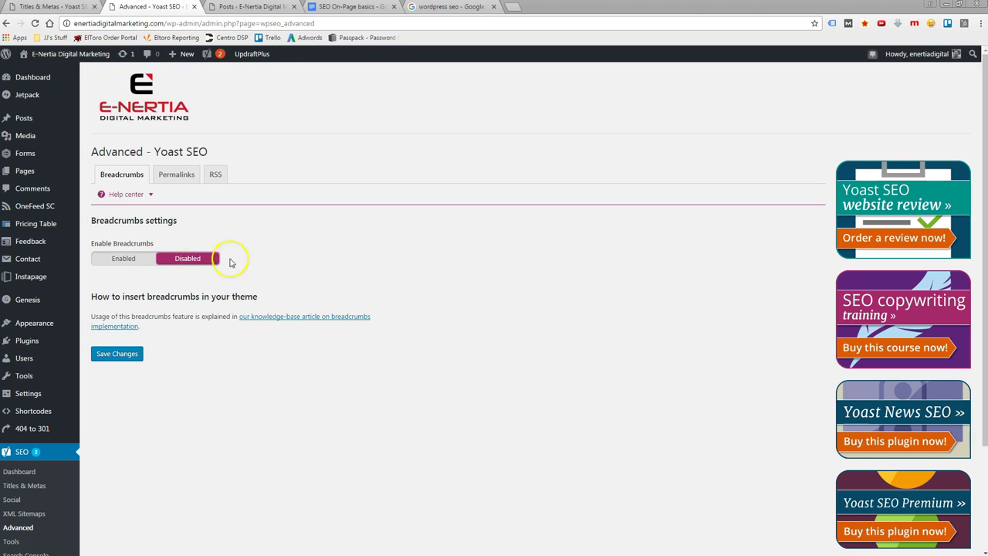
Step: Check the Breadcrumbs tab under SEO > Advanced, leaving Enable Breadcrumbs set to Disabled
{"action": "left_click", "coordinate": [400, 252]}
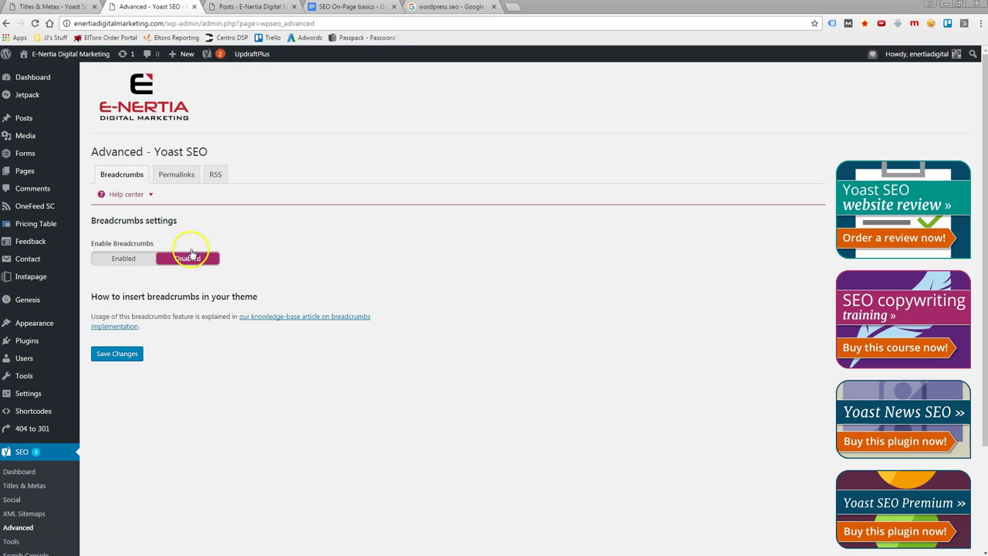
{"action": "left_click", "coordinate": [304, 253]}
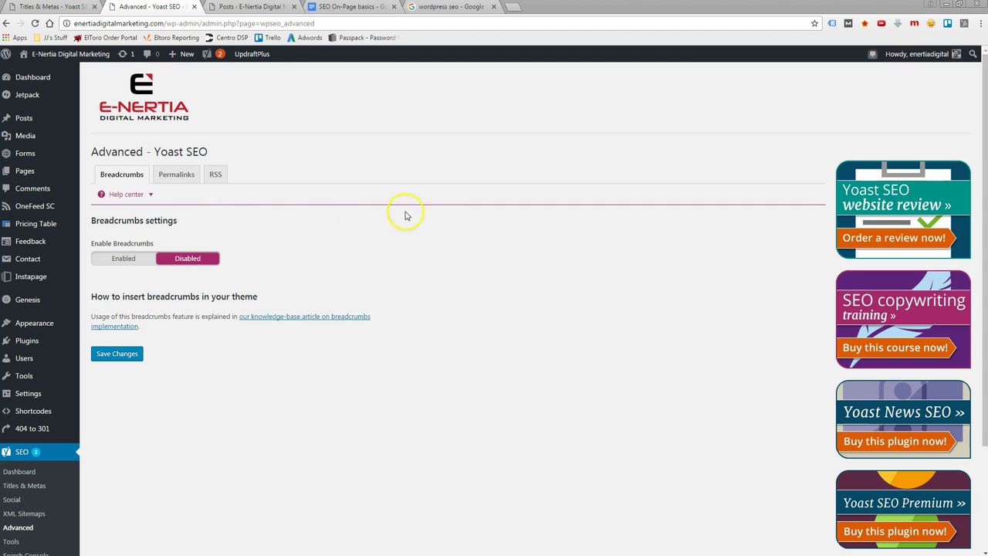
Step: Scroll through the Permalinks clean-up options, then return to the Yoast SEO General Dashboard
{"action": "left_click", "coordinate": [175, 178]}
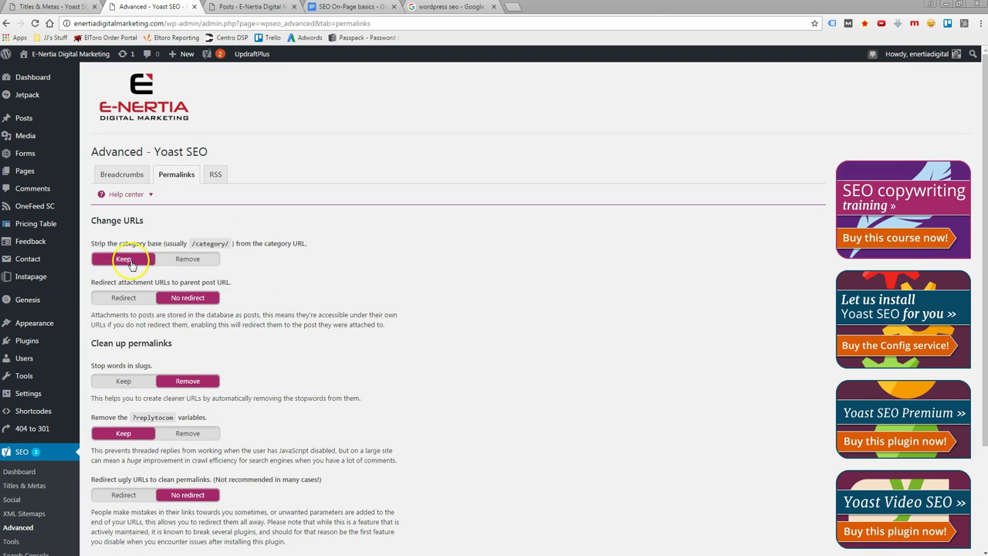
{"action": "scroll", "coordinate": [381, 263], "scroll_direction": "down", "scroll_amount": 1}
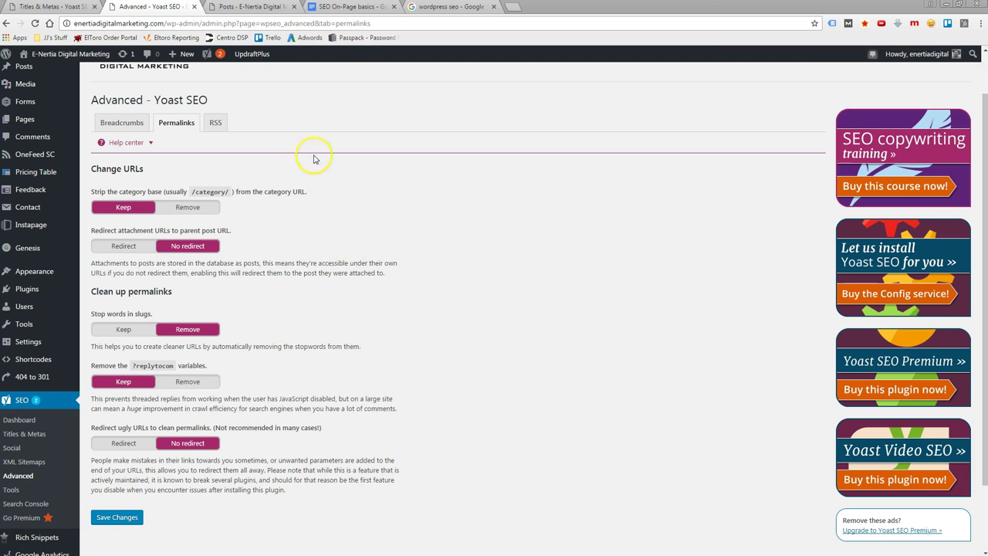
{"action": "scroll", "coordinate": [434, 215], "scroll_direction": "down", "scroll_amount": 1}
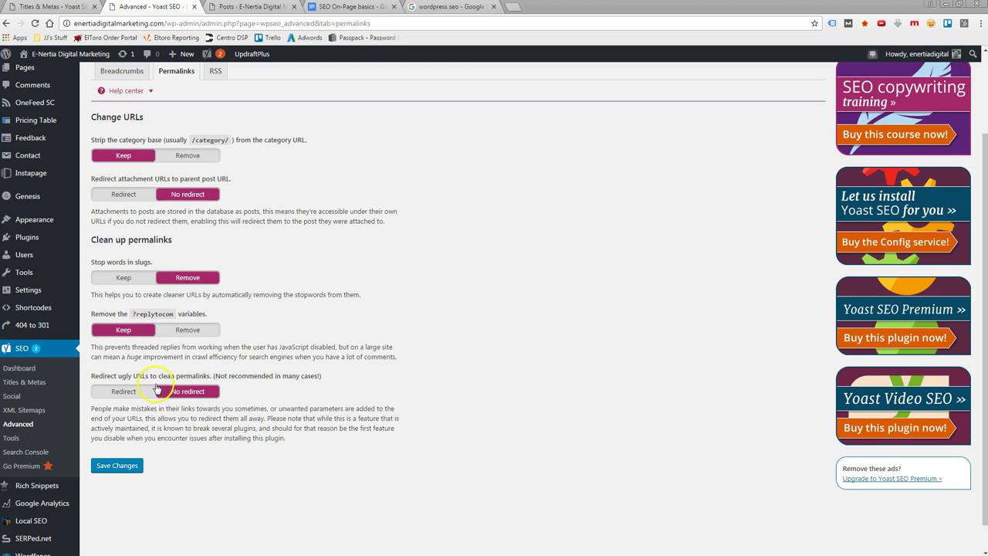
{"action": "left_click", "coordinate": [450, 296]}
{"action": "scroll", "coordinate": [338, 326], "scroll_direction": "up", "scroll_amount": 3}
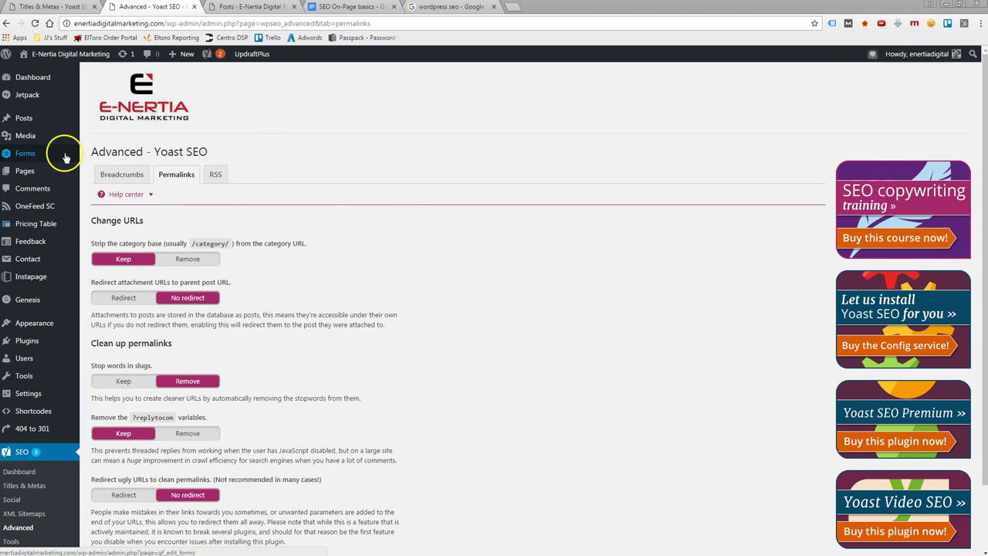
{"action": "scroll", "coordinate": [393, 362], "scroll_direction": "down", "scroll_amount": 2}
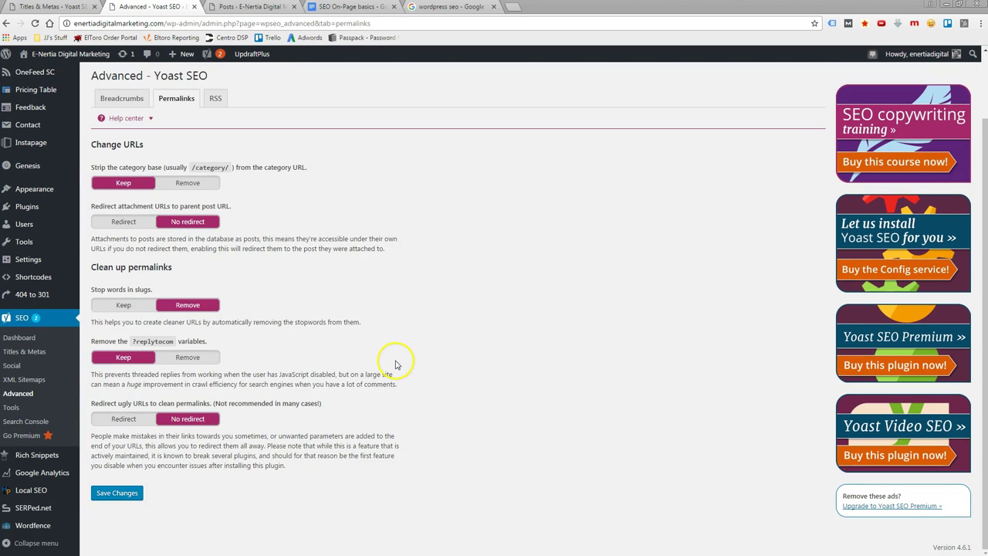
{"action": "left_click", "coordinate": [16, 343]}
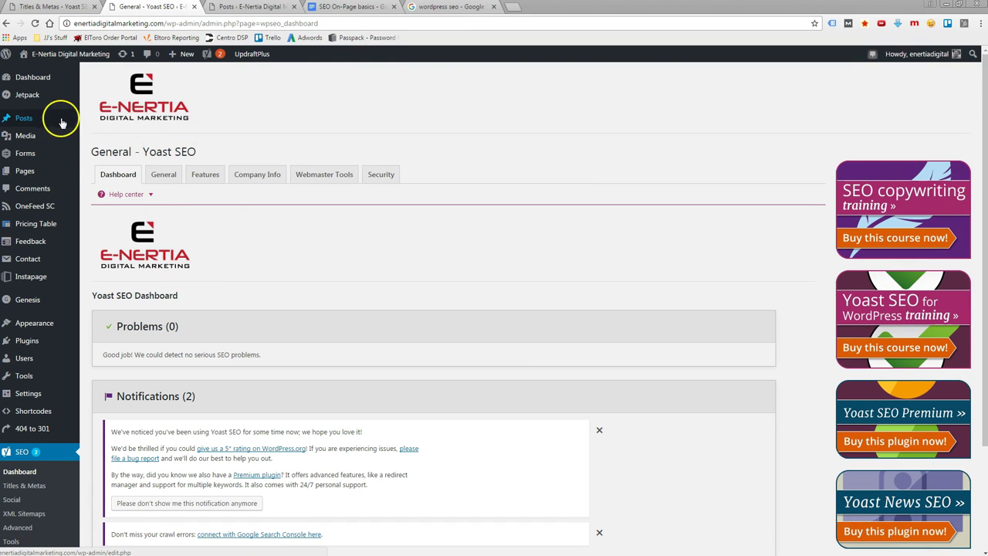
Step: Create a blank Add New Post and glance at its Yoast SEO box
{"action": "mouse_move", "coordinate": [29, 123]}
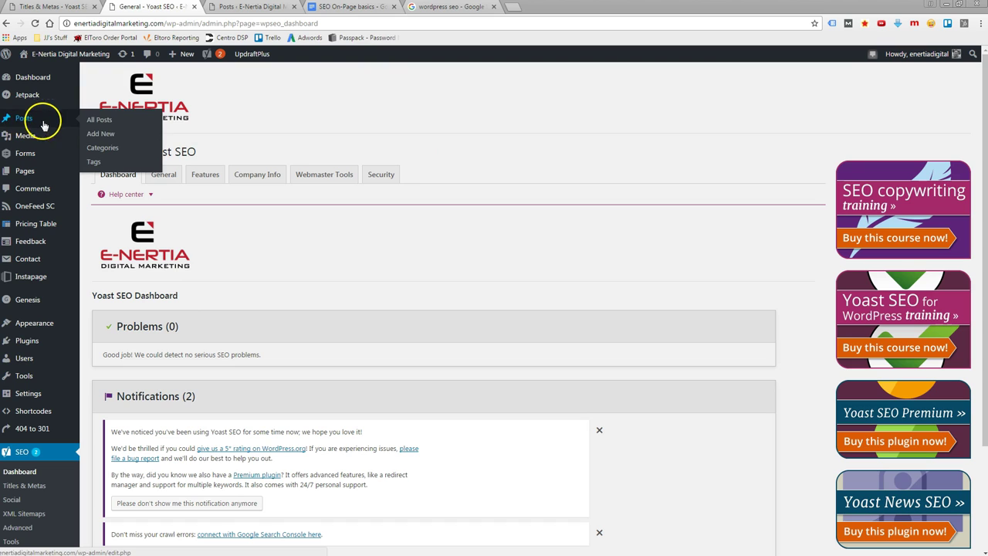
{"action": "left_click", "coordinate": [103, 136]}
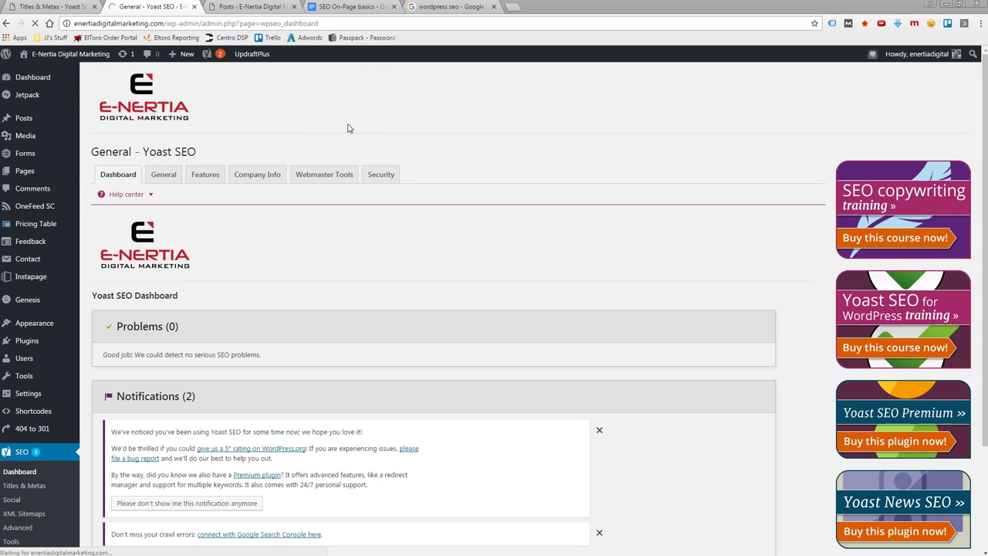
{"action": "left_click", "coordinate": [342, 159]}
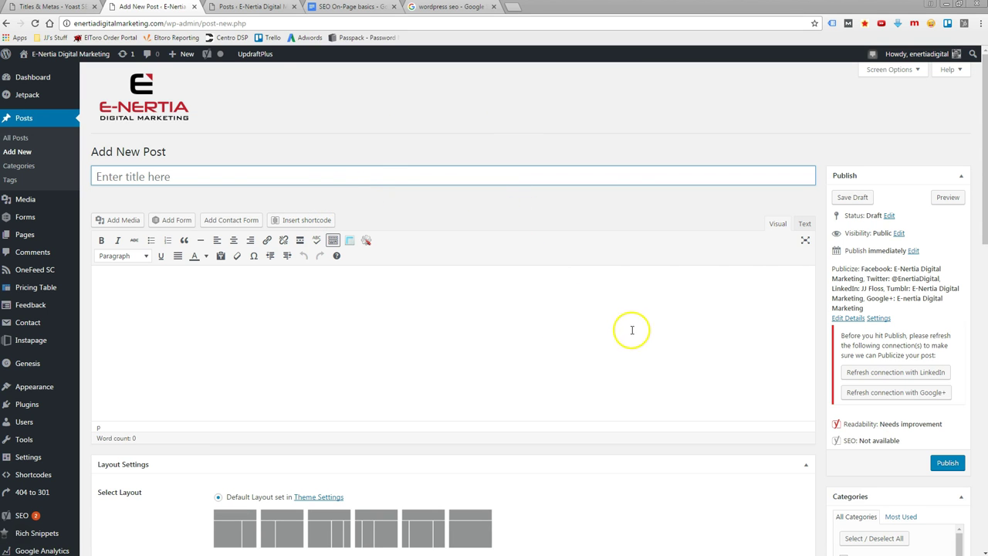
{"action": "scroll", "coordinate": [628, 338], "scroll_direction": "down", "scroll_amount": 8}
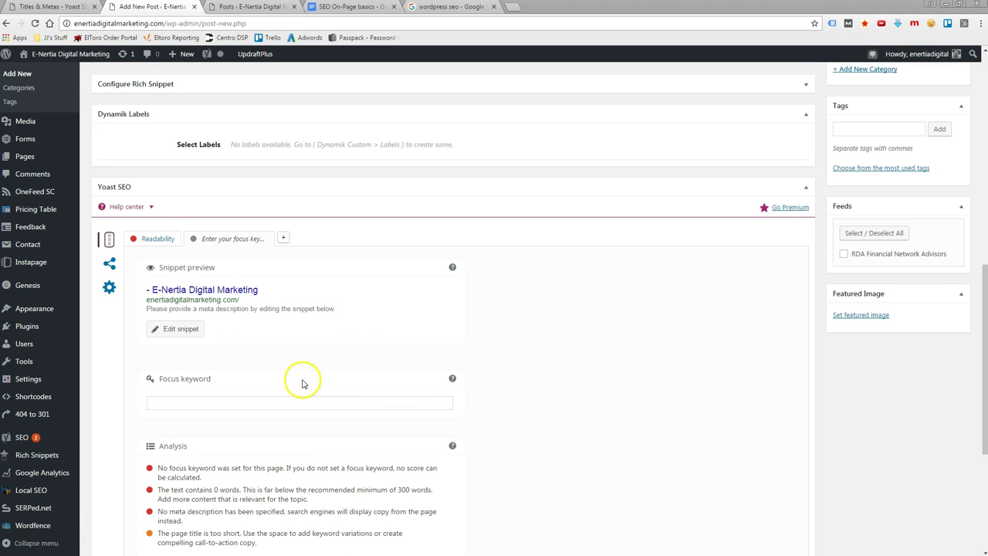
{"action": "scroll", "coordinate": [625, 380], "scroll_direction": "up", "scroll_amount": 4}
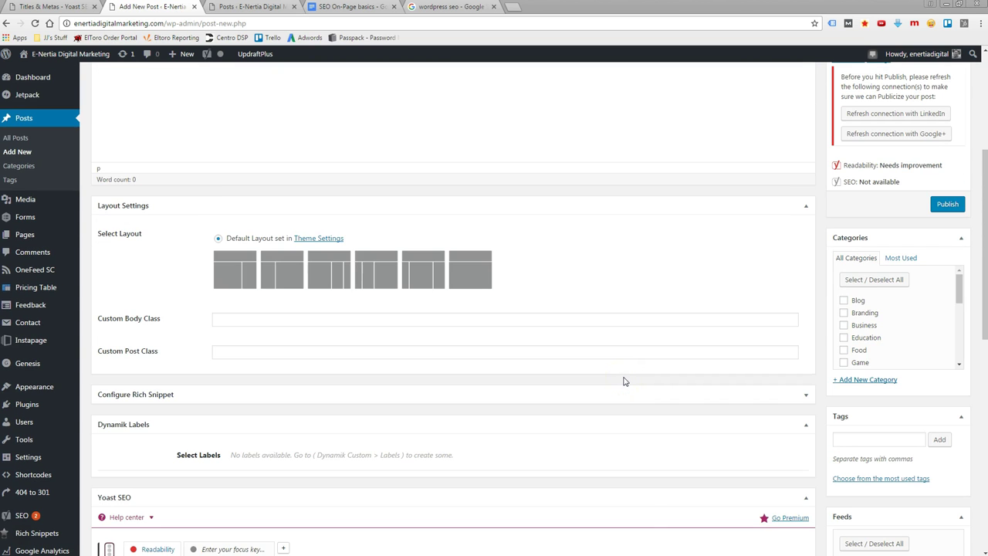
{"action": "scroll", "coordinate": [624, 378], "scroll_direction": "up", "scroll_amount": 4}
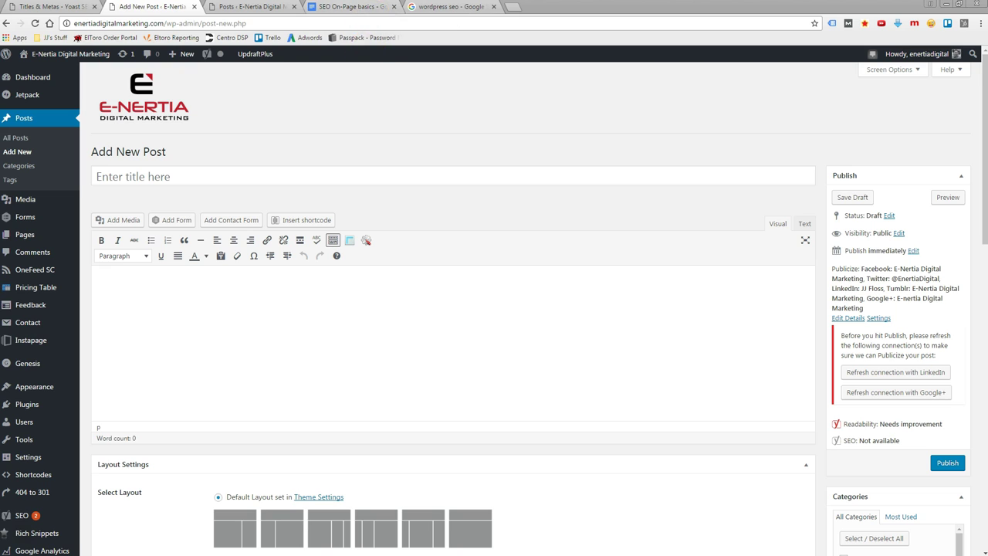
Step: Mark Keyword Research in the SEO On-Page basics doc, then return to the All Posts list
{"action": "left_click", "coordinate": [347, 7]}
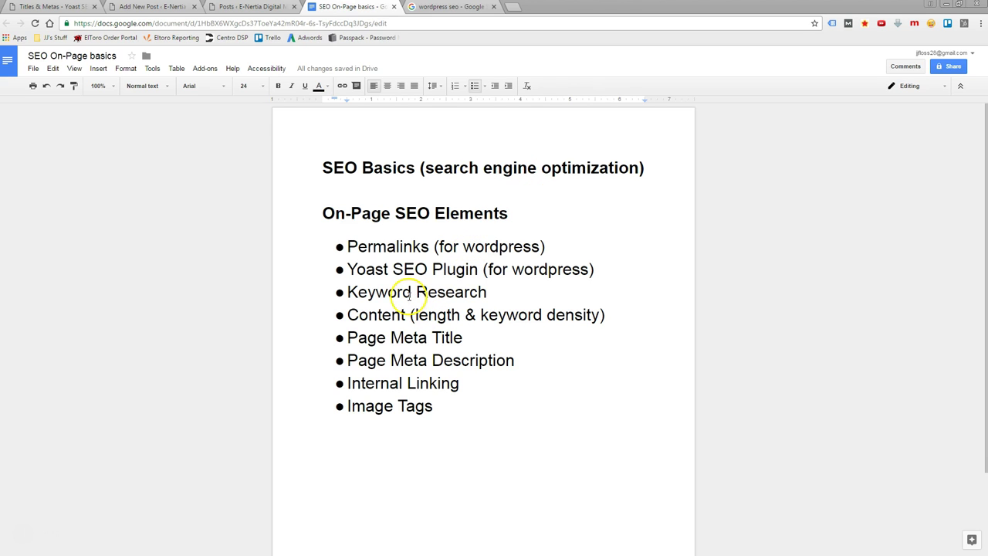
{"action": "left_click", "coordinate": [346, 293]}
{"action": "left_click", "coordinate": [244, 7]}
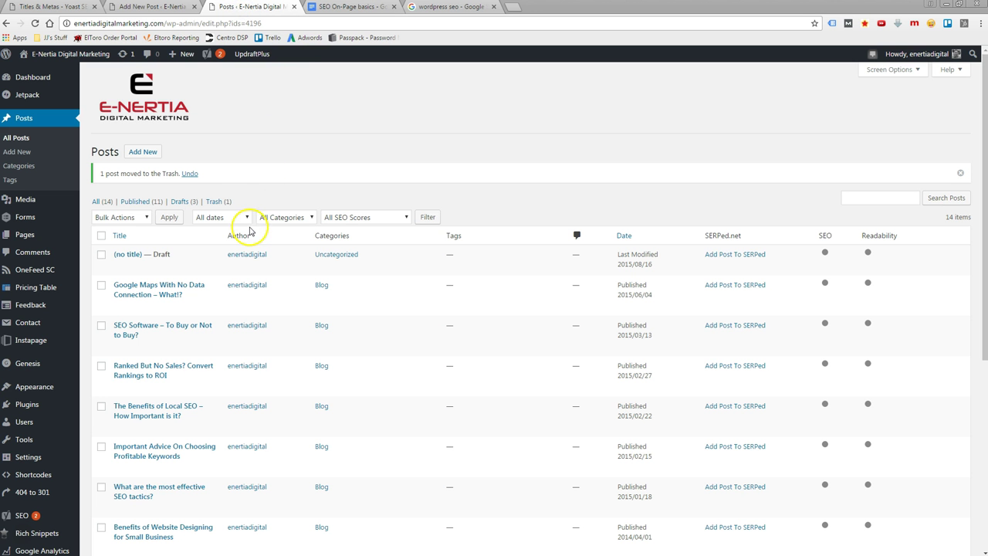
Step: Return to the blank Add New Post editor, with a Google search tab open beside it
{"action": "left_click", "coordinate": [152, 7]}
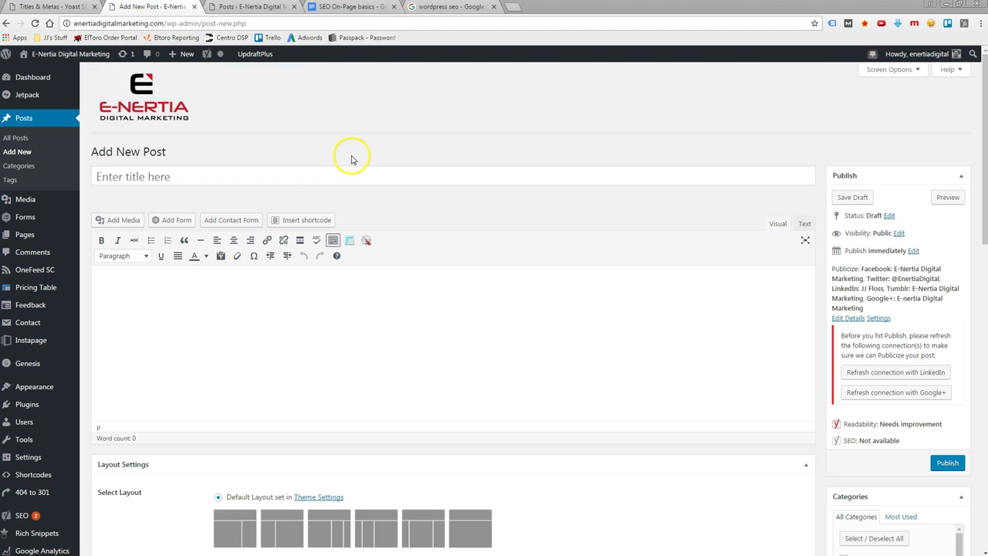
{"action": "left_click", "coordinate": [461, 204]}
{"action": "left_click", "coordinate": [488, 103]}
Step: Search Google for 'crockpot chicken recipe' in a new browser tab
{"action": "left_click", "coordinate": [517, 10]}
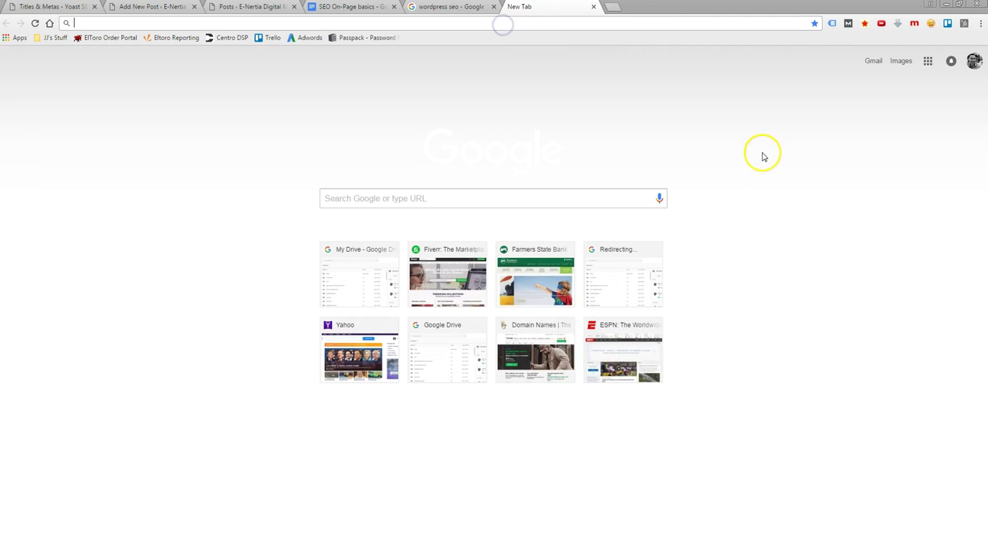
{"action": "type", "text": "crock"}
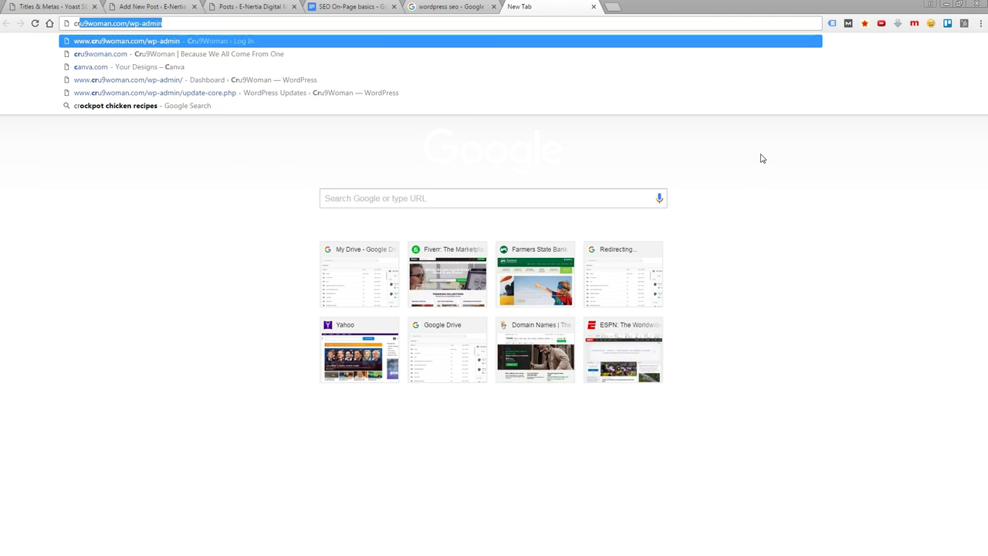
{"action": "type", "text": "pot chi"}
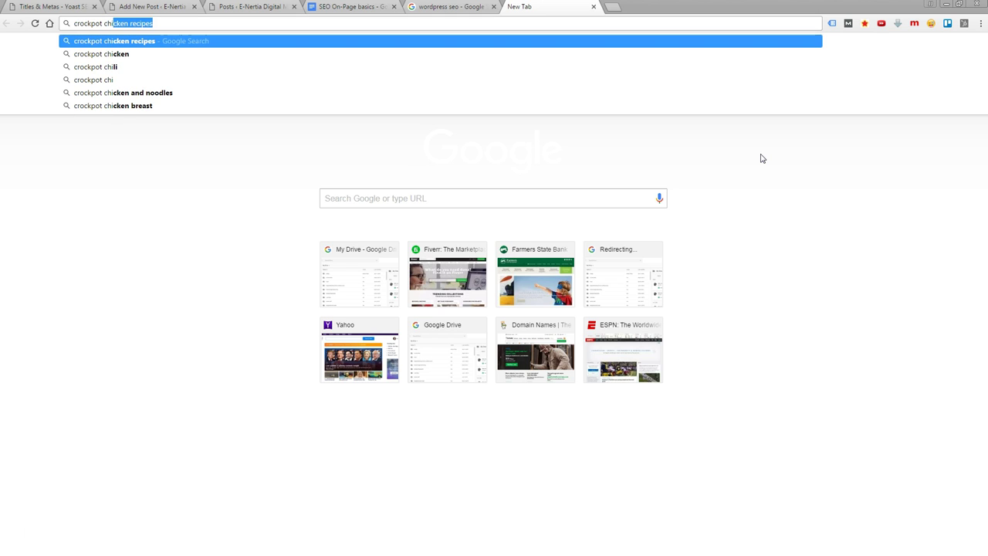
{"action": "type", "text": "cken recip"}
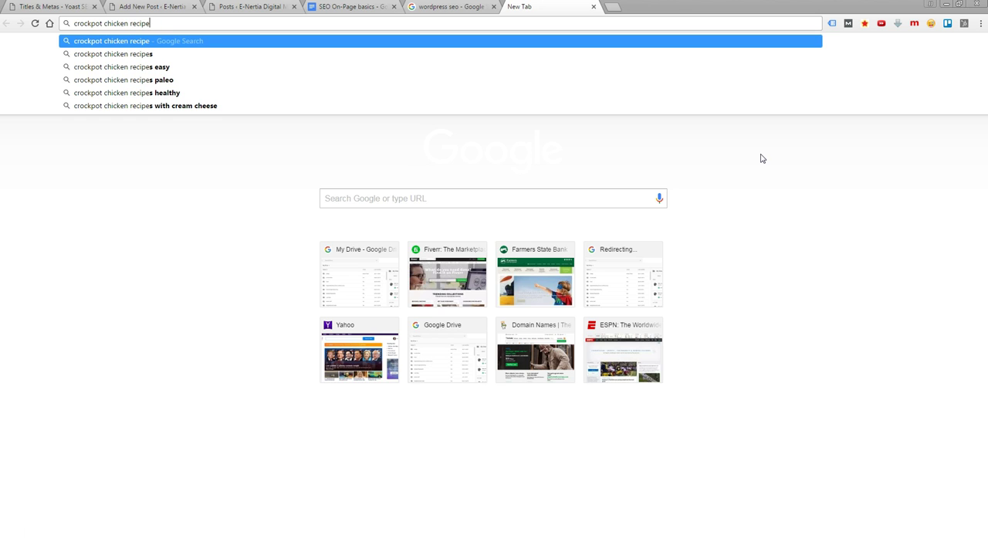
{"action": "type", "text": "e"}
{"action": "left_click", "coordinate": [768, 181]}
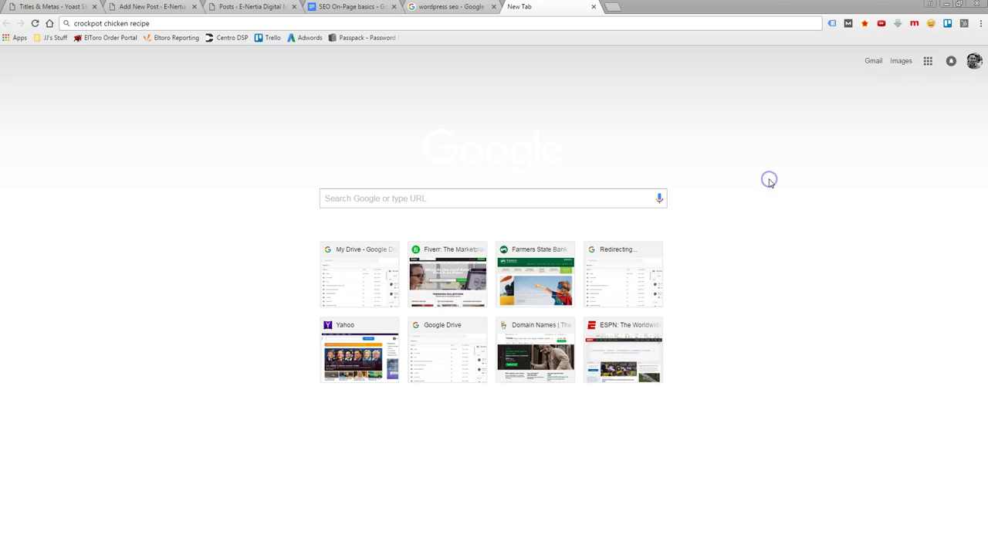
{"action": "left_click", "coordinate": [558, 24]}
{"action": "left_click", "coordinate": [557, 25]}
{"action": "key", "text": "Return"}
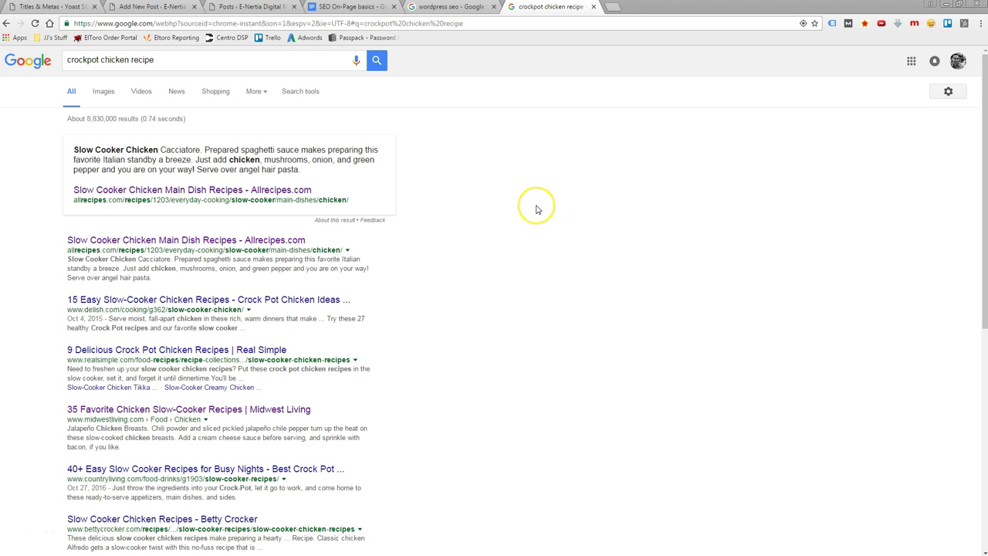
{"action": "left_click", "coordinate": [509, 252]}
Step: Put the caret in the empty new post body, then bring up the 'crockpot chicken recipe' results
{"action": "left_click", "coordinate": [155, 7]}
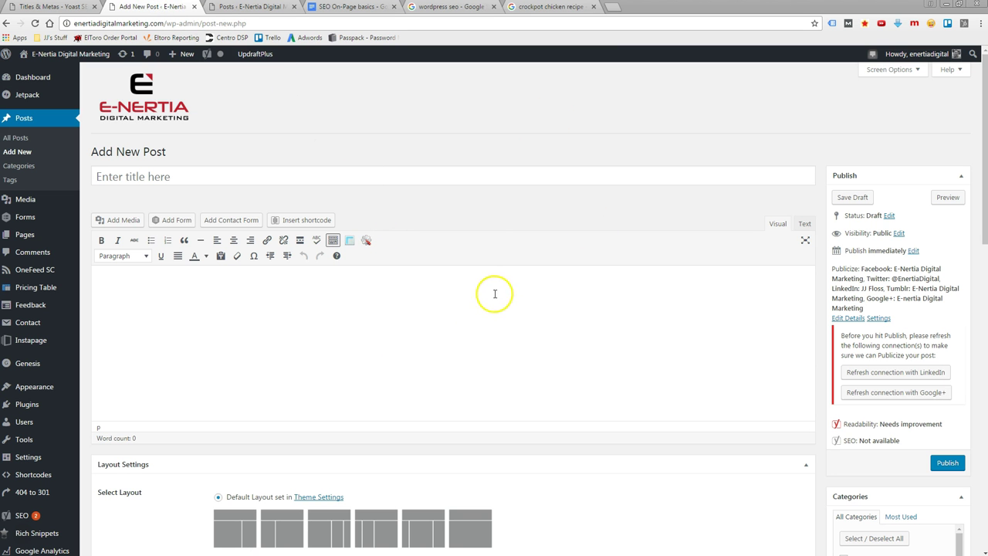
{"action": "left_click", "coordinate": [297, 299]}
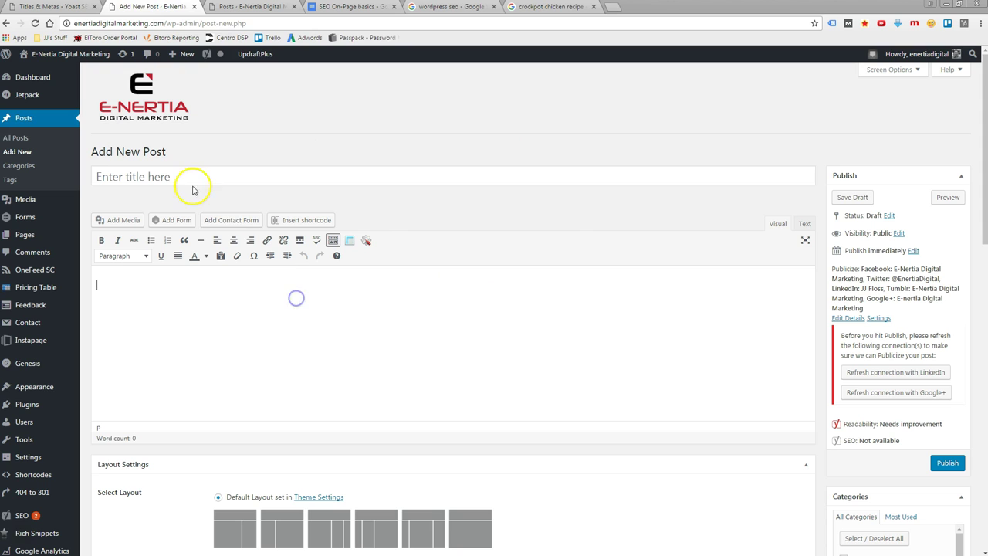
{"action": "left_click", "coordinate": [258, 285]}
{"action": "left_click", "coordinate": [380, 99]}
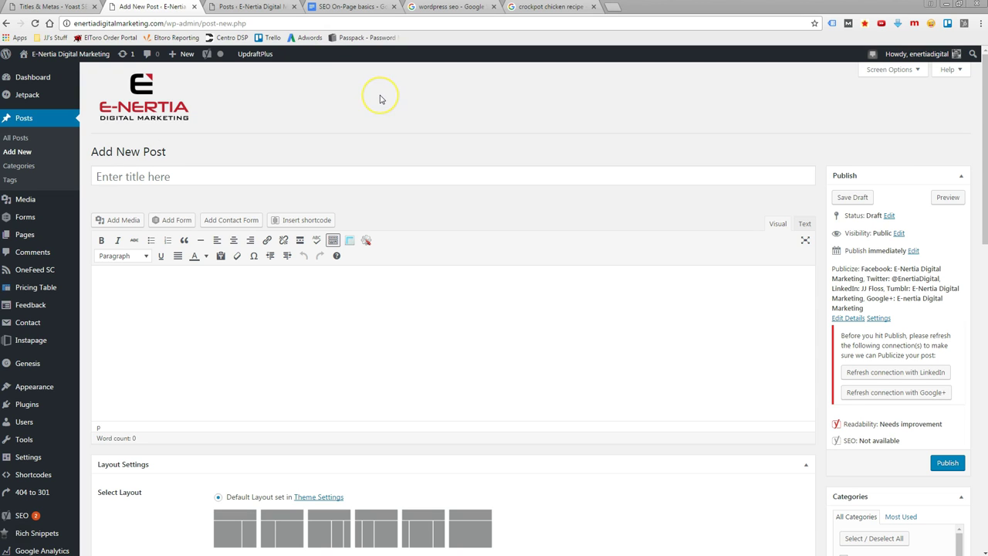
{"action": "left_click", "coordinate": [391, 99]}
{"action": "left_click", "coordinate": [397, 95]}
{"action": "left_click", "coordinate": [423, 102]}
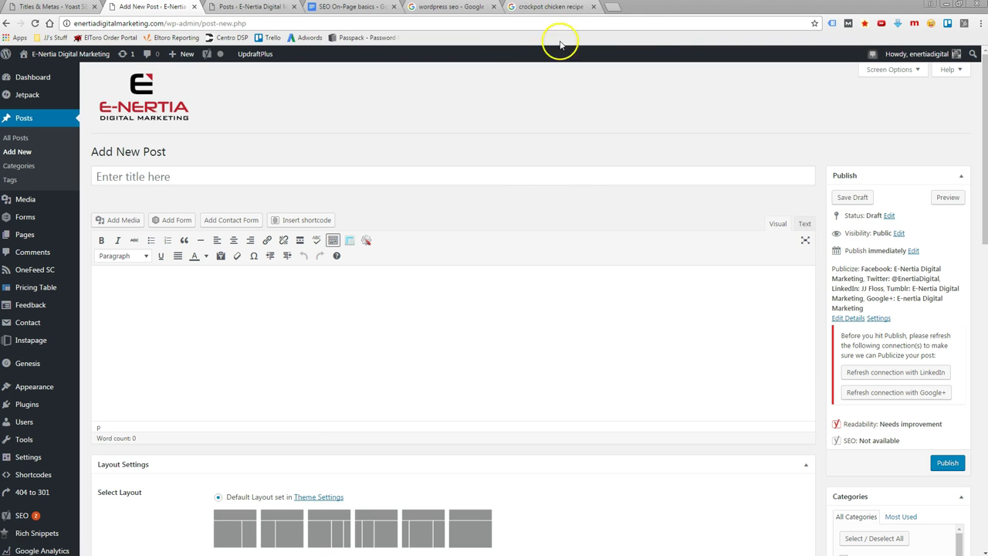
{"action": "left_click", "coordinate": [554, 6]}
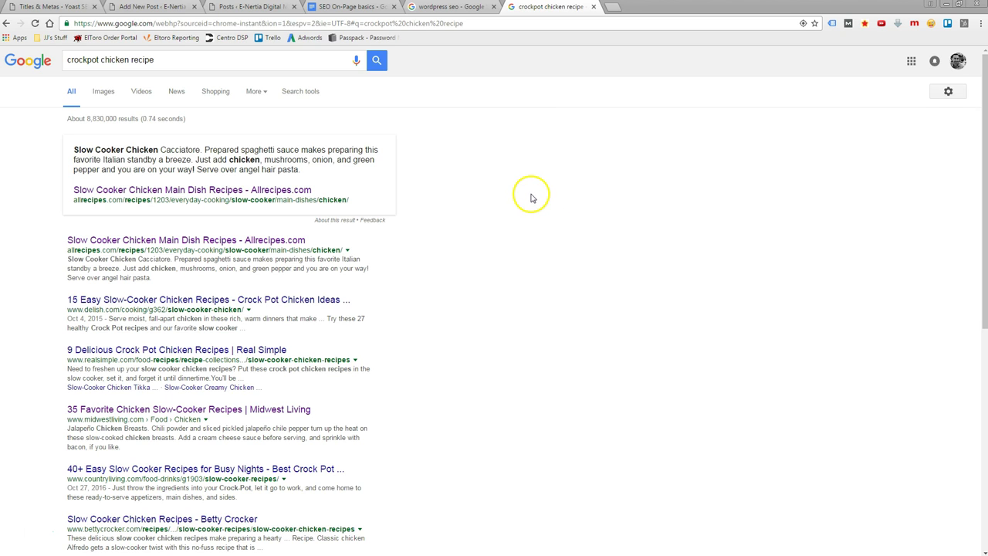
Step: Scroll through the 'crockpot chicken recipe' results to review the slow cooker recipe titles
{"action": "left_click", "coordinate": [490, 192]}
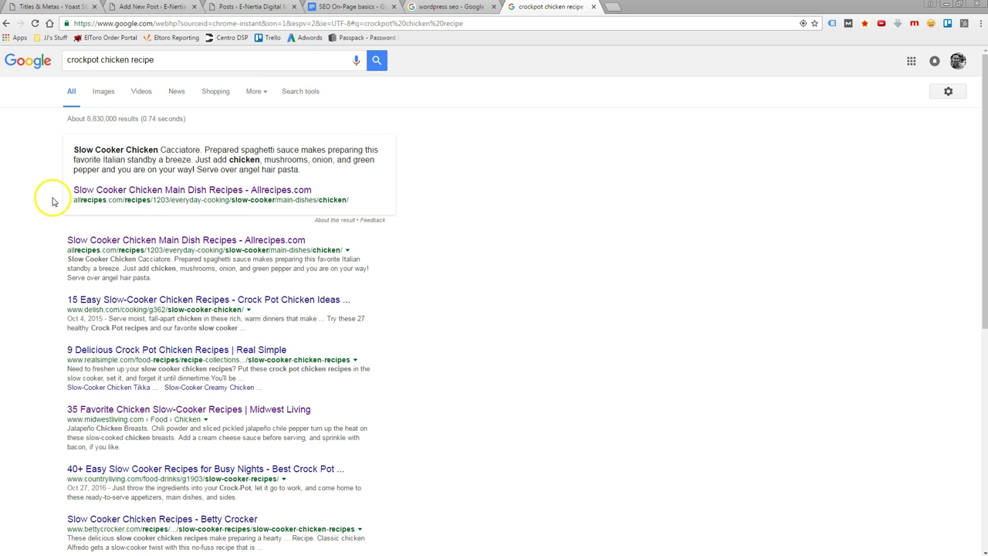
{"action": "scroll", "coordinate": [58, 197], "scroll_direction": "down", "scroll_amount": 1}
{"action": "scroll", "coordinate": [440, 216], "scroll_direction": "down", "scroll_amount": 1}
{"action": "scroll", "coordinate": [440, 217], "scroll_direction": "down", "scroll_amount": 2}
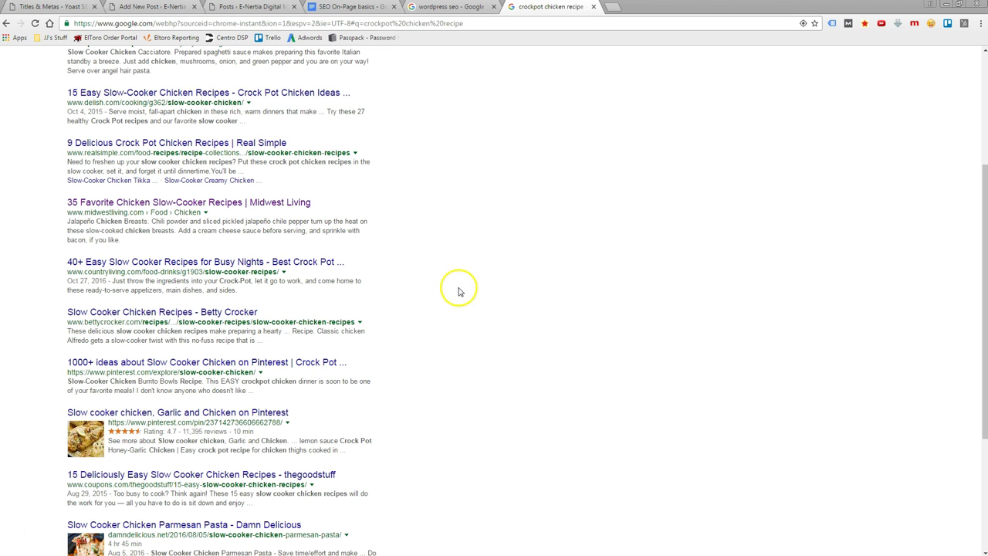
{"action": "scroll", "coordinate": [446, 278], "scroll_direction": "down", "scroll_amount": 1}
{"action": "scroll", "coordinate": [446, 279], "scroll_direction": "down", "scroll_amount": 4}
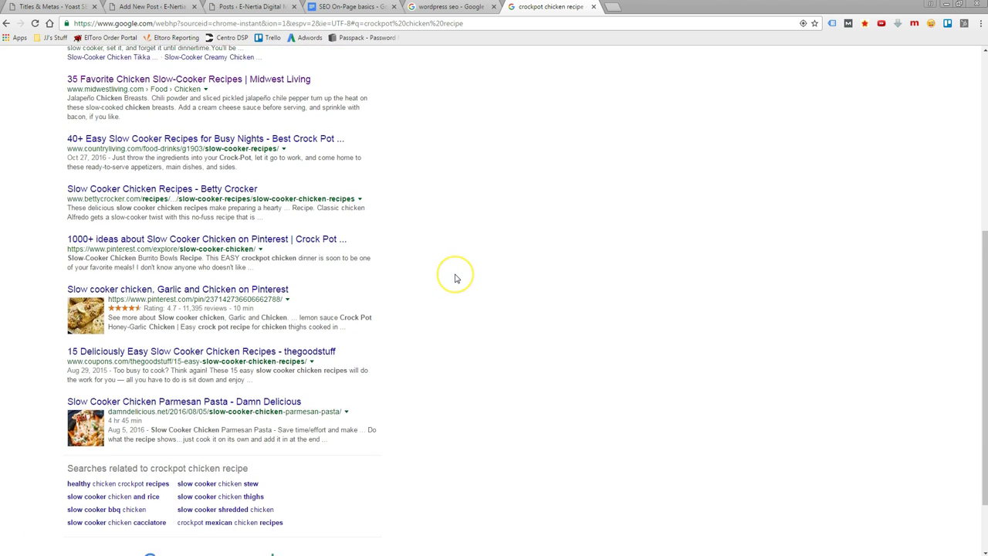
{"action": "scroll", "coordinate": [501, 285], "scroll_direction": "up", "scroll_amount": 3}
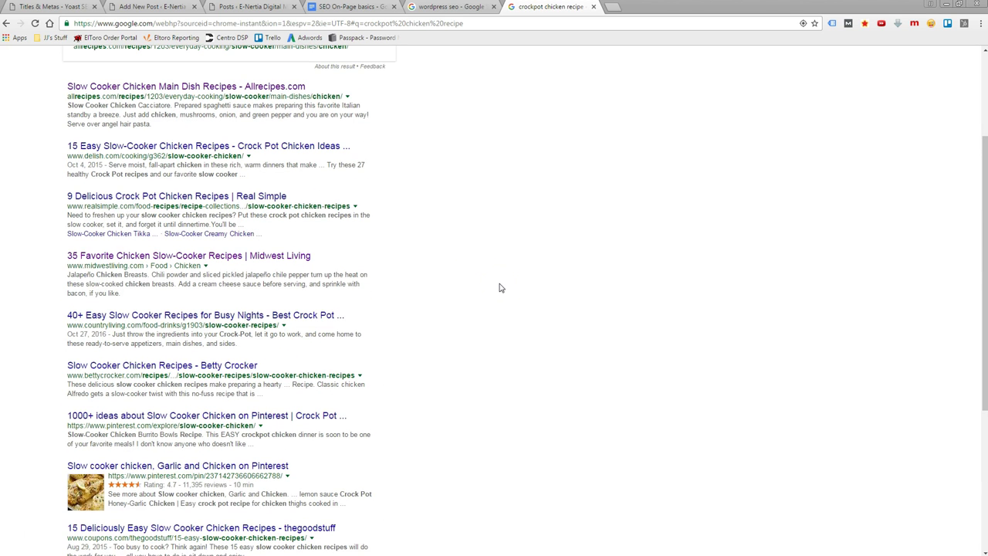
{"action": "scroll", "coordinate": [507, 291], "scroll_direction": "up", "scroll_amount": 2}
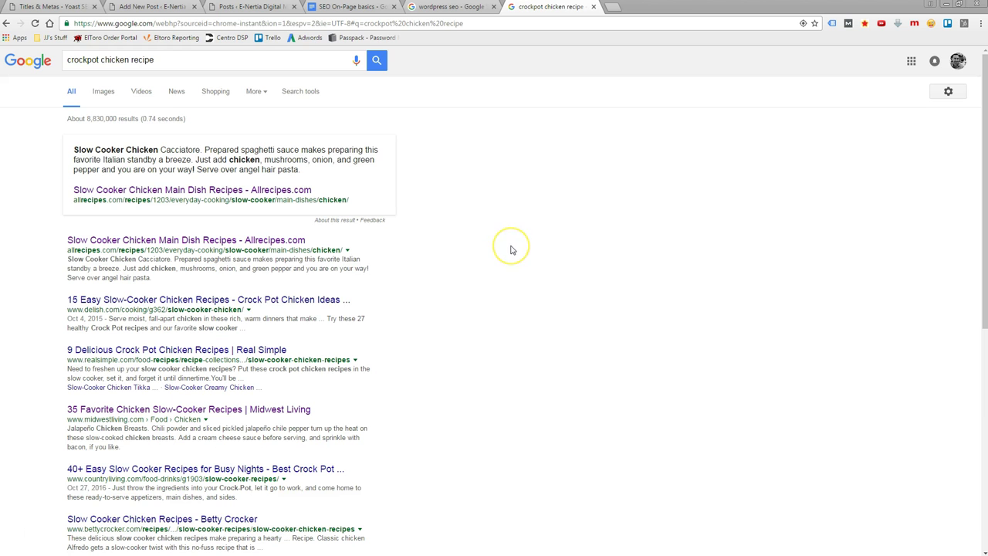
{"action": "scroll", "coordinate": [510, 250], "scroll_direction": "down", "scroll_amount": 1}
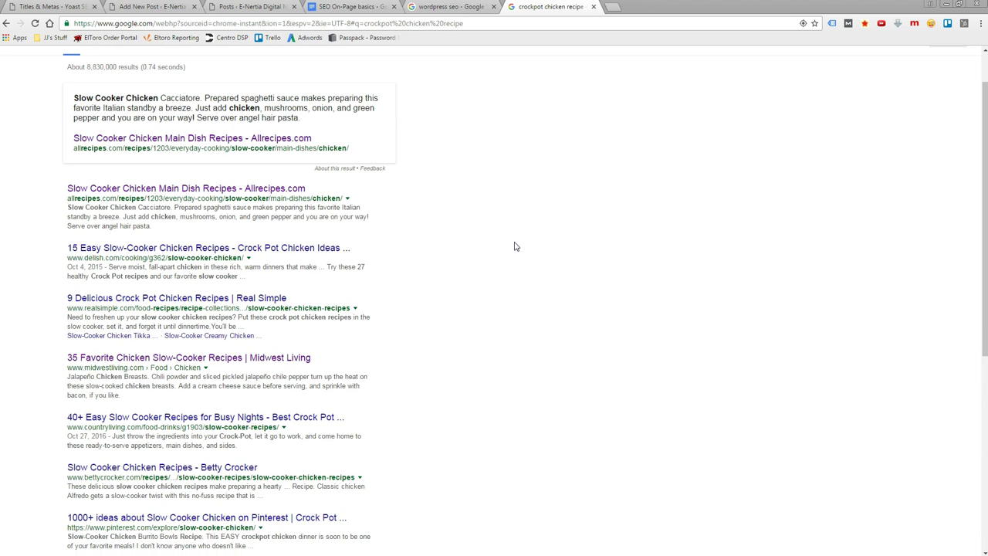
{"action": "scroll", "coordinate": [516, 246], "scroll_direction": "down", "scroll_amount": 1}
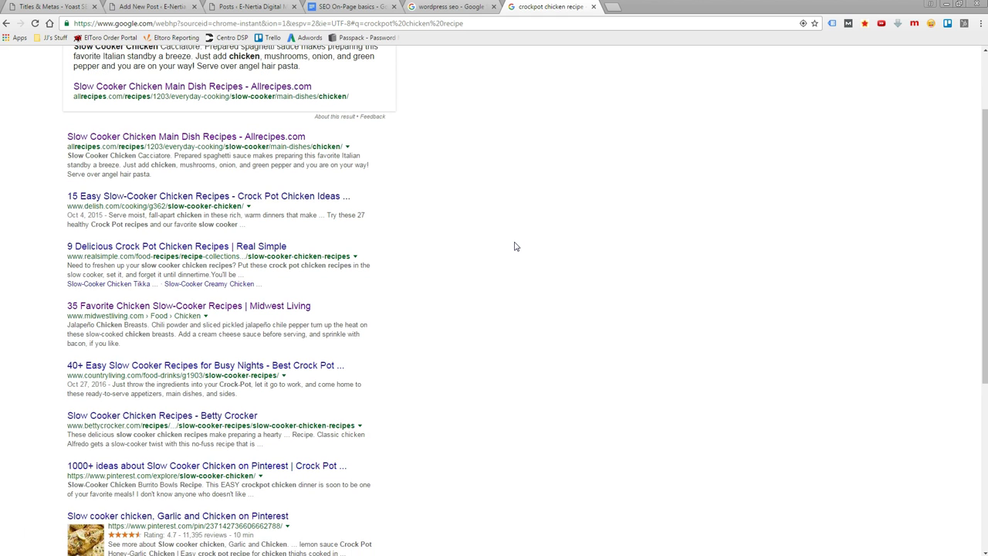
{"action": "scroll", "coordinate": [515, 247], "scroll_direction": "up", "scroll_amount": 2}
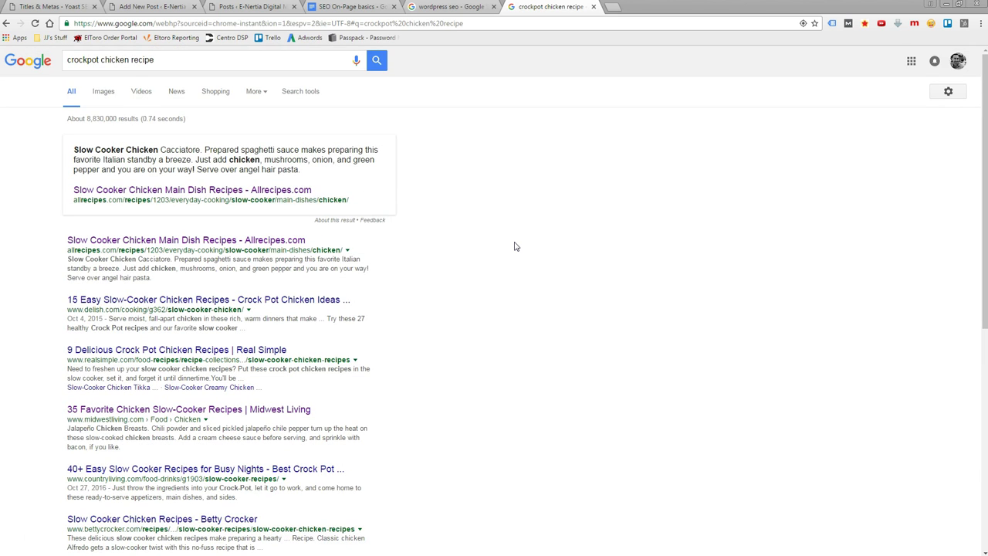
Step: Highlight 'Slow Cooker Chicken' in the top result title, then restore the Chrome window down
{"action": "left_click", "coordinate": [510, 246]}
{"action": "left_click", "coordinate": [590, 263]}
{"action": "left_click", "coordinate": [34, 174]}
{"action": "left_click_drag", "start_coordinate": [62, 242], "coordinate": [161, 242]}
{"action": "left_click", "coordinate": [477, 248]}
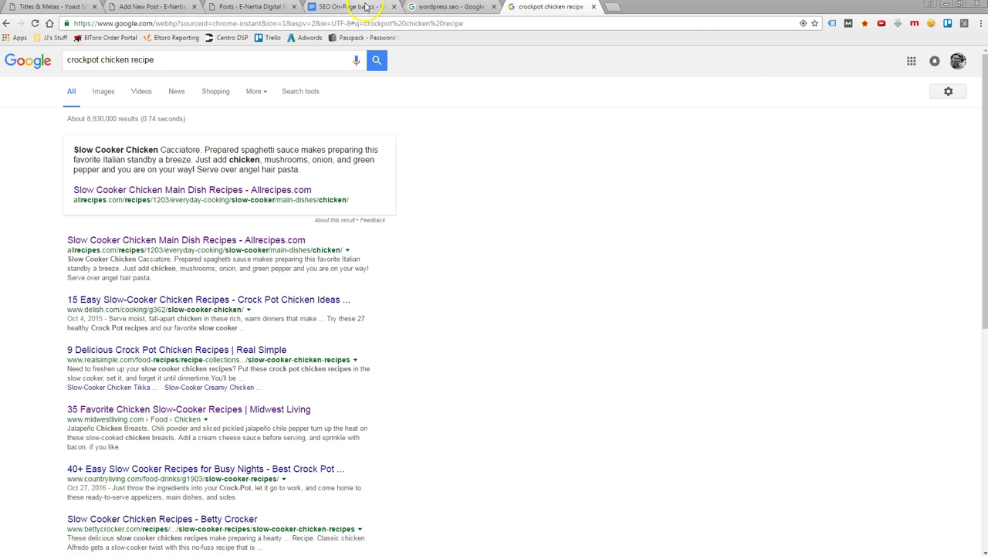
{"action": "left_click", "coordinate": [960, 5]}
Step: Pull the SEO On-Page basics document into its own narrow window beside the search results
{"action": "left_click_drag", "start_coordinate": [376, 21], "coordinate": [609, 62]}
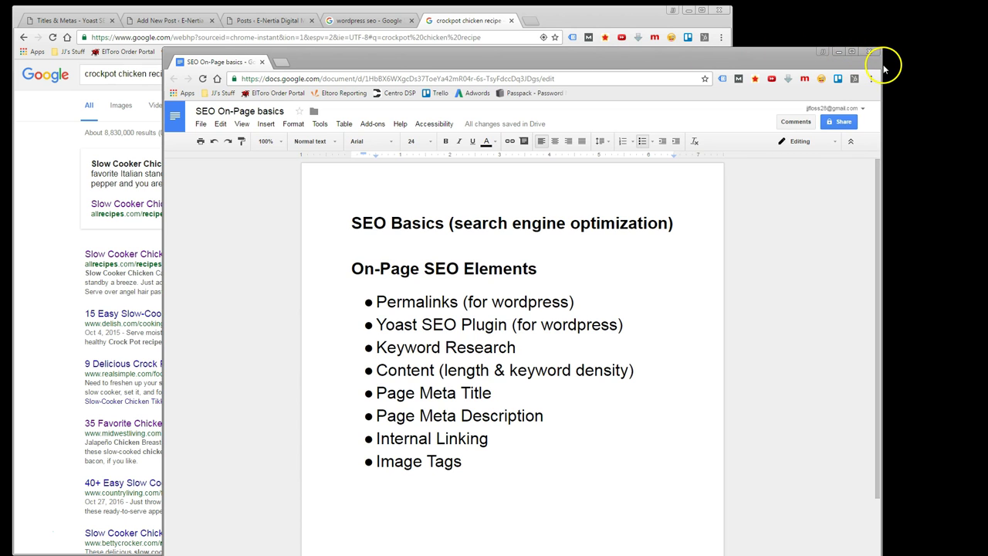
{"action": "left_click_drag", "start_coordinate": [882, 71], "coordinate": [497, 56]}
{"action": "left_click_drag", "start_coordinate": [386, 53], "coordinate": [861, 9]}
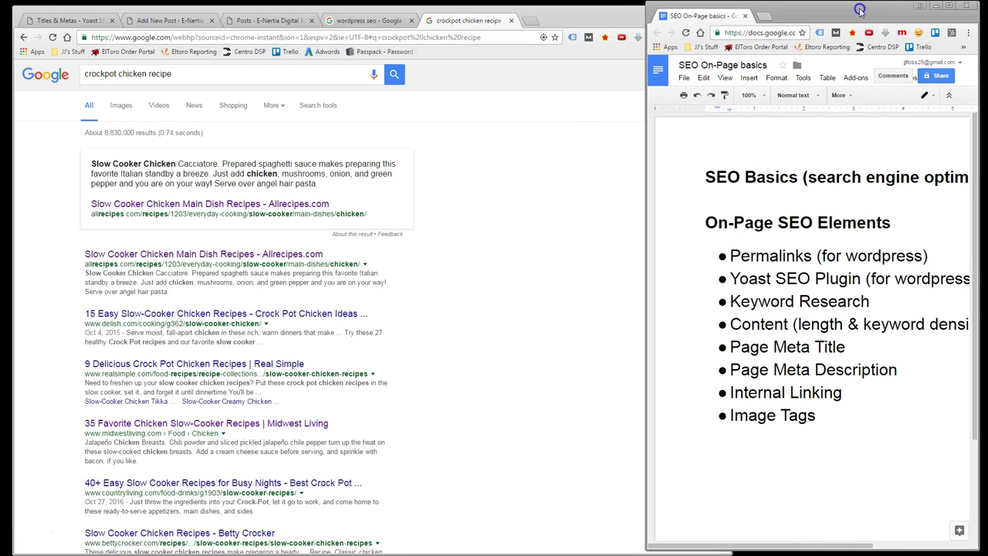
Step: Add an empty unbulleted line below Image Tags, leaving the paragraph style unchanged
{"action": "scroll", "coordinate": [840, 357], "scroll_direction": "down", "scroll_amount": 1}
{"action": "scroll", "coordinate": [840, 357], "scroll_direction": "down", "scroll_amount": 3}
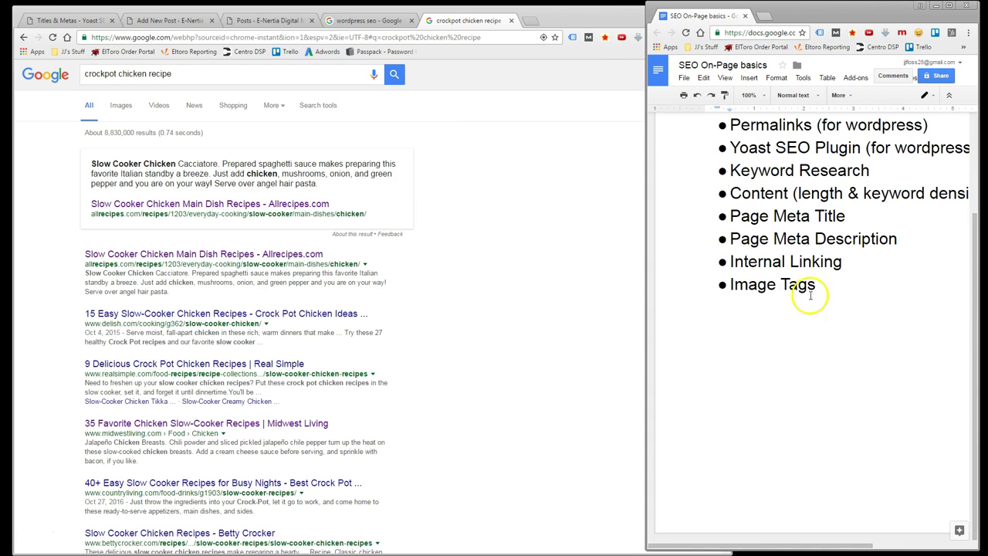
{"action": "left_click", "coordinate": [853, 319]}
{"action": "key", "text": "Return"}
{"action": "key", "text": "Return"}
{"action": "left_click", "coordinate": [819, 96]}
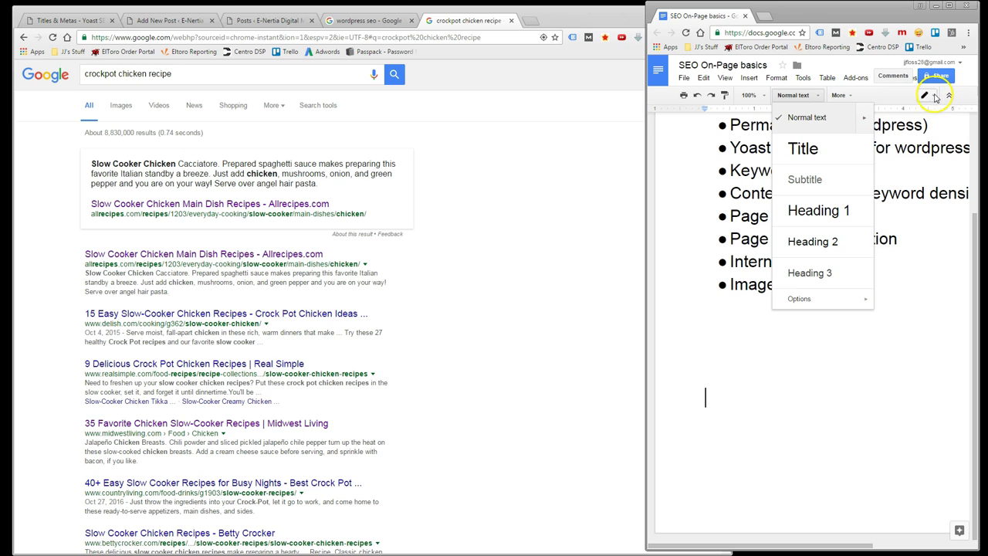
{"action": "left_click", "coordinate": [745, 386]}
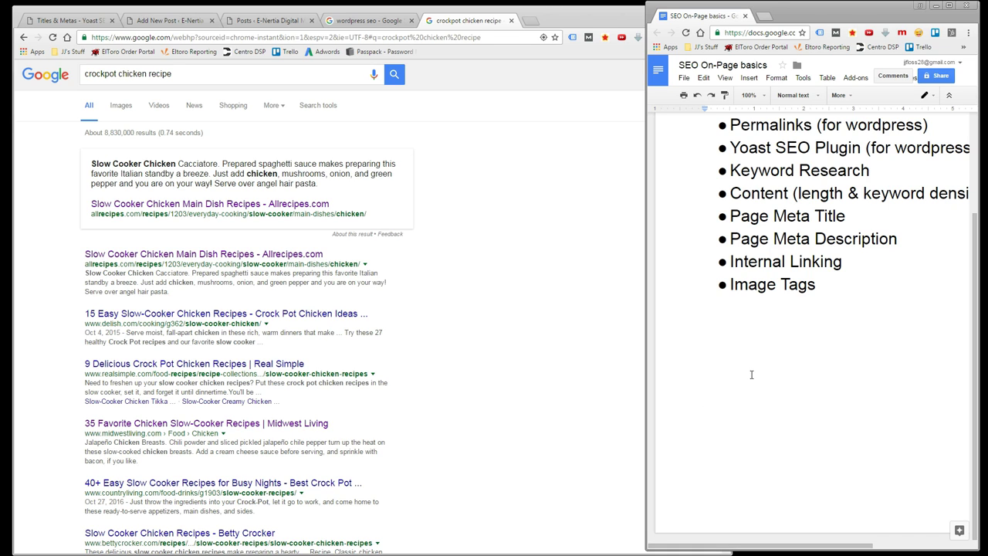
Step: Type 'crockpot chicken recipe' and 'Slow cooker' below the bullets, with the search results window fitted alongside
{"action": "type", "text": "crockpot chicken recipe"}
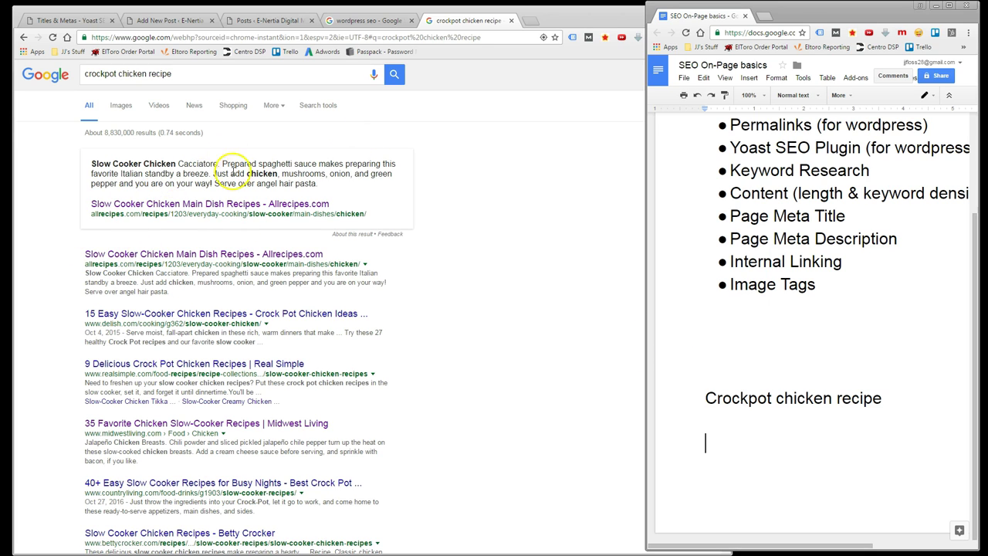
{"action": "left_click", "coordinate": [709, 441]}
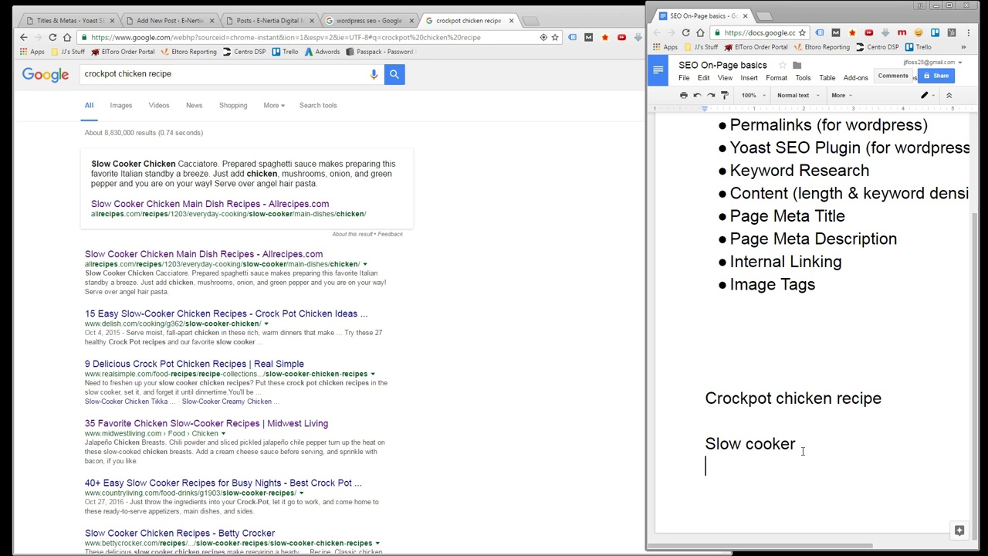
{"action": "left_click", "coordinate": [450, 268]}
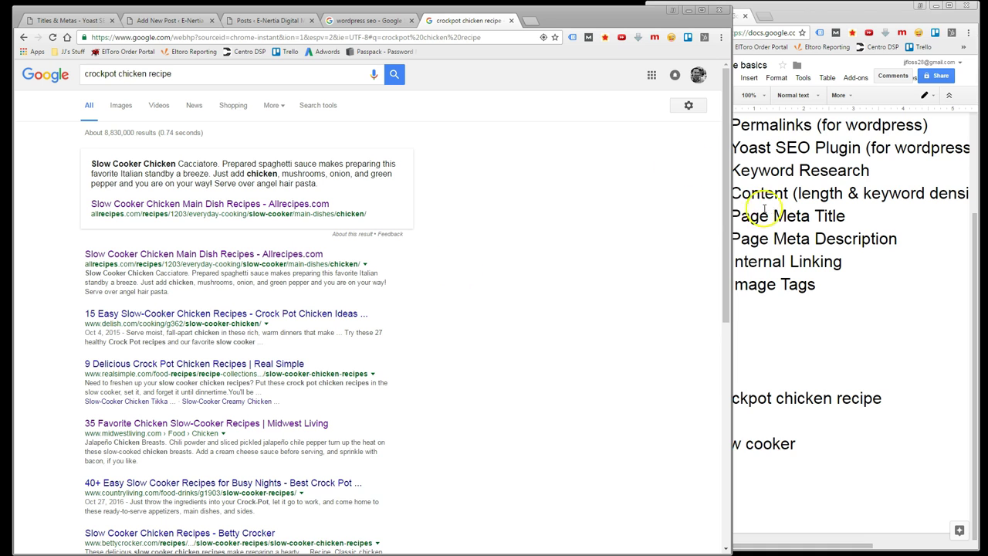
{"action": "left_click_drag", "start_coordinate": [731, 209], "coordinate": [646, 210]}
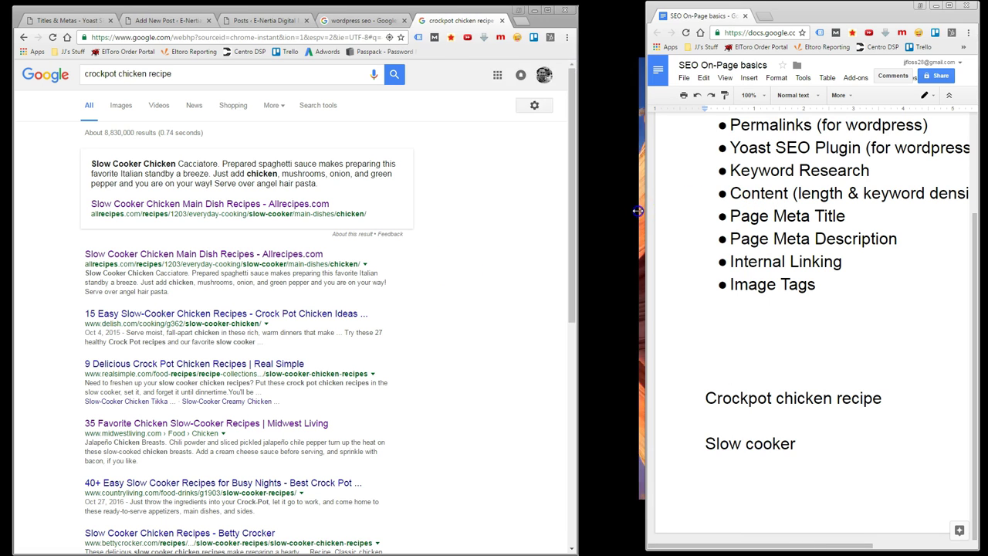
{"action": "scroll", "coordinate": [453, 304], "scroll_direction": "down", "scroll_amount": 1}
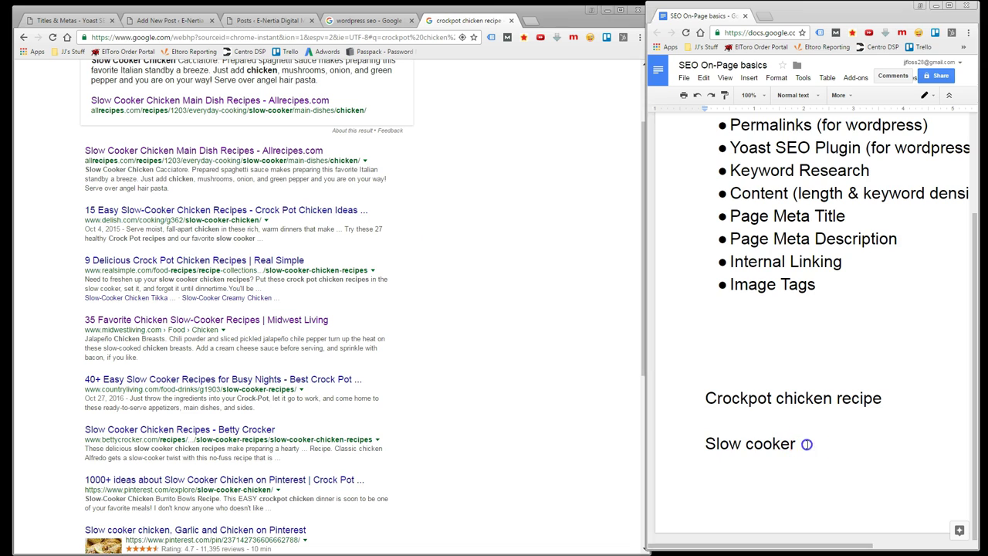
Step: Push the keyword list onto the next page, with a blank line after Slow cooker
{"action": "left_click", "coordinate": [806, 445]}
{"action": "left_click", "coordinate": [825, 453]}
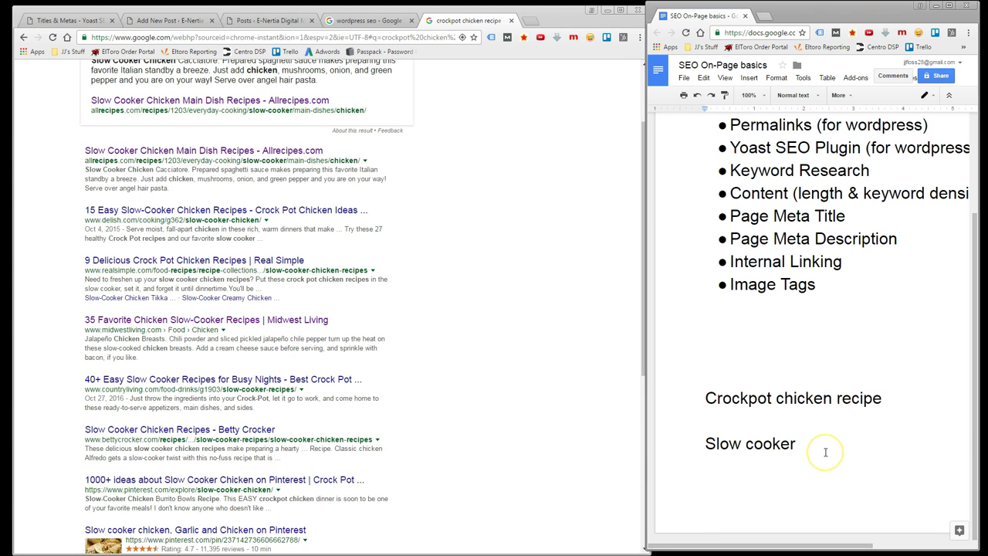
{"action": "key", "text": "Return"}
{"action": "key", "text": "Return"}
{"action": "key", "text": "Return"}
{"action": "key", "text": "Return"}
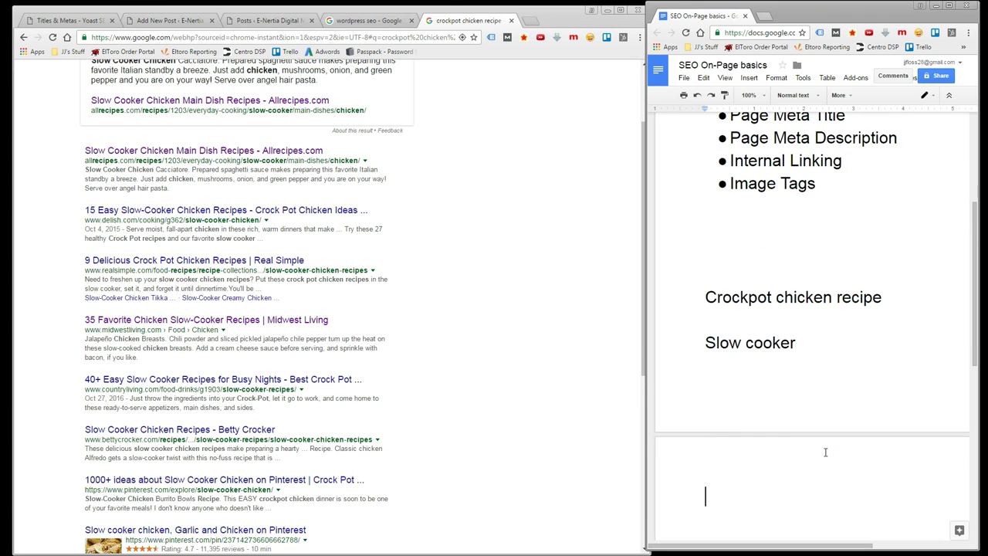
{"action": "left_click", "coordinate": [695, 298]}
{"action": "key", "text": "Return"}
{"action": "key", "text": "Return"}
{"action": "key", "text": "Return"}
{"action": "key", "text": "Return"}
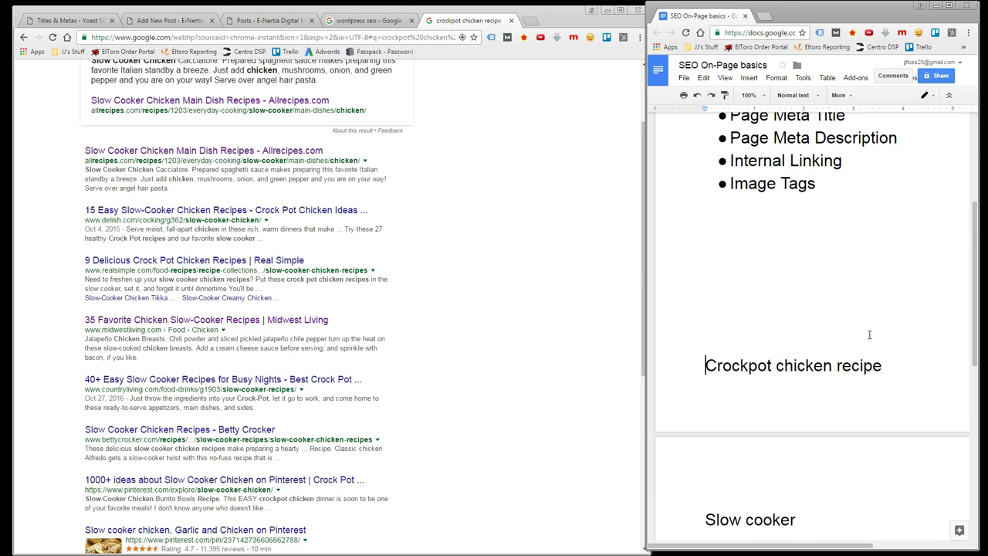
{"action": "scroll", "coordinate": [870, 334], "scroll_direction": "down", "scroll_amount": 3}
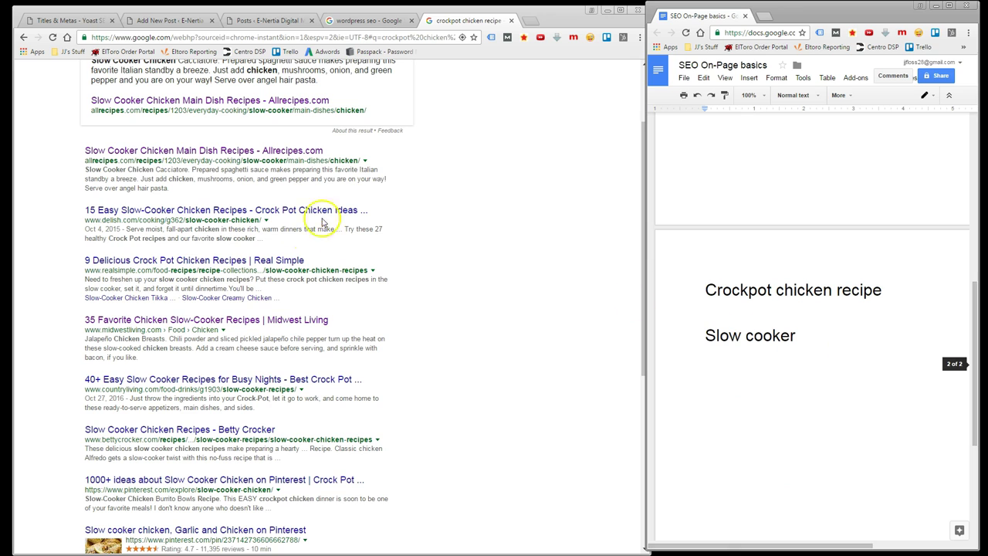
{"action": "left_click", "coordinate": [56, 204]}
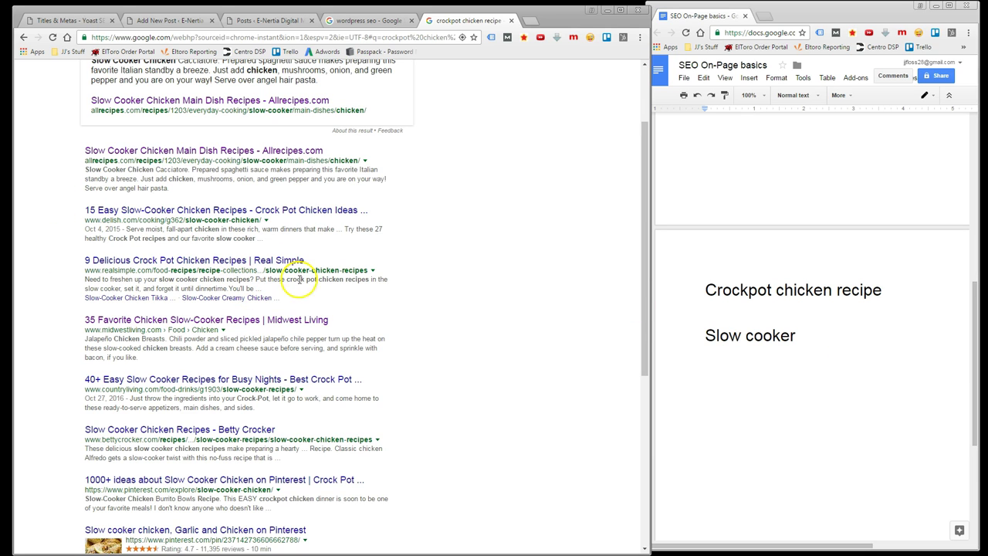
Step: Add the descriptive words Easy and Delicious below Slow cooker
{"action": "left_click", "coordinate": [812, 339]}
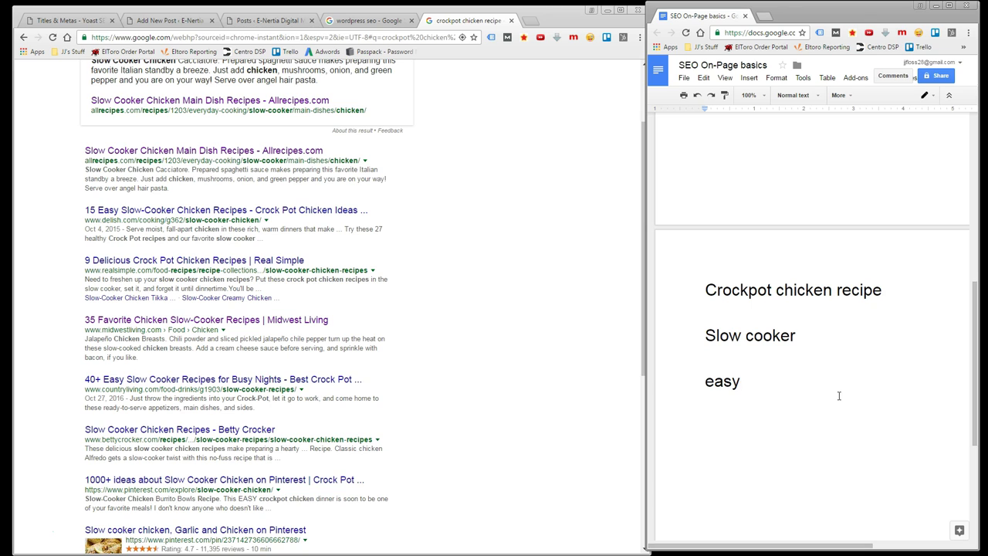
{"action": "key", "text": "Return"}
{"action": "type", "text": "delic"}
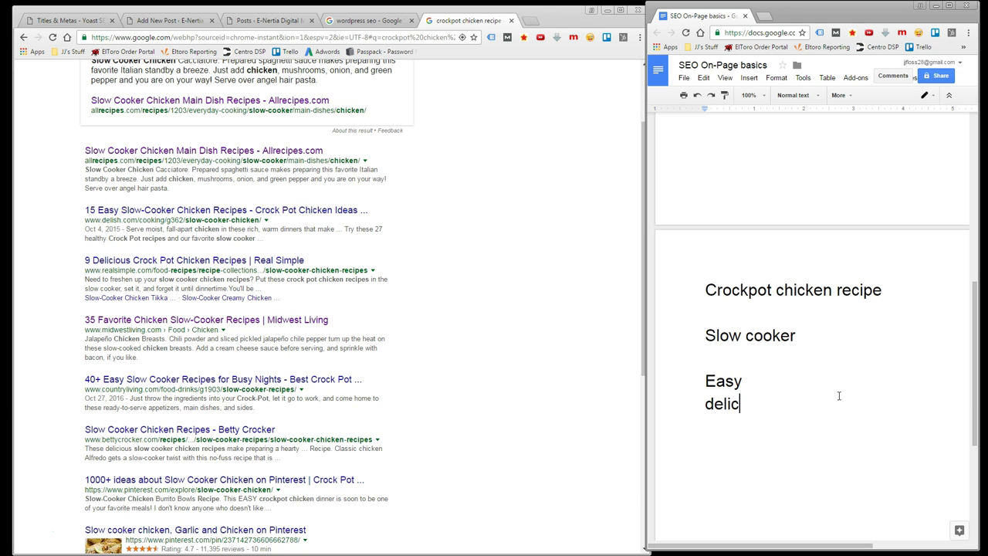
{"action": "key", "text": "Return"}
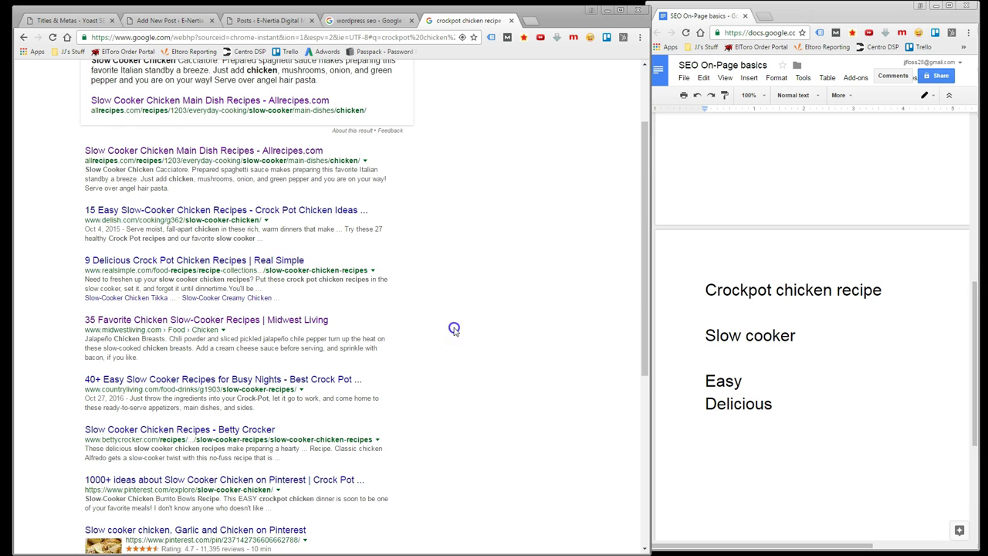
{"action": "scroll", "coordinate": [453, 327], "scroll_direction": "down", "scroll_amount": 1}
{"action": "scroll", "coordinate": [419, 242], "scroll_direction": "down", "scroll_amount": 1}
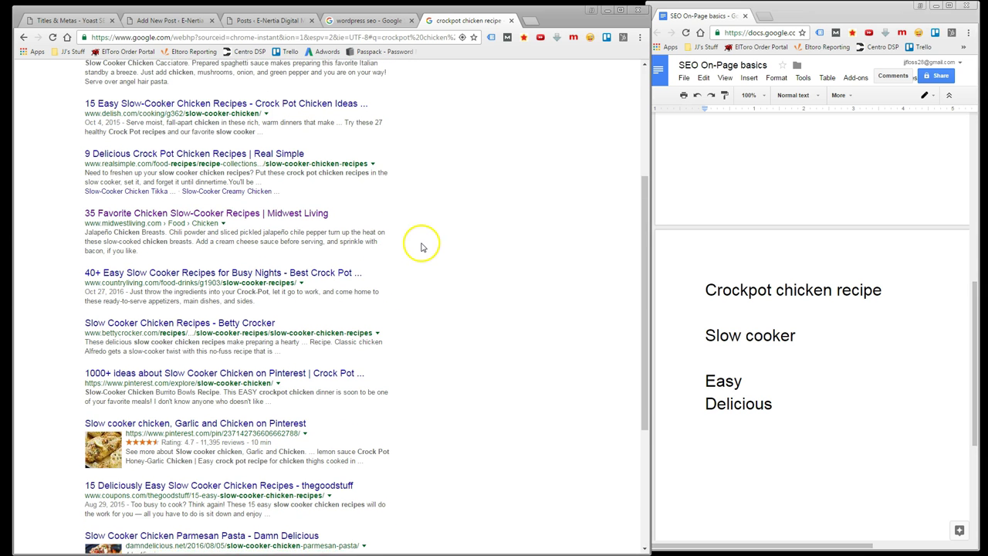
Step: Add Favorite and Simple below Delicious, then scroll the related searches into view
{"action": "left_click", "coordinate": [713, 421]}
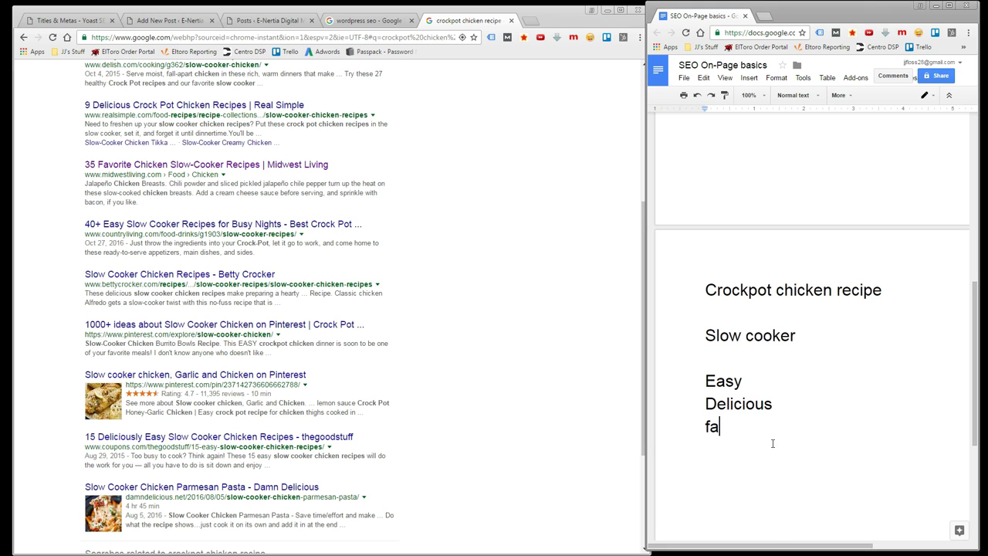
{"action": "type", "text": "favorite"}
{"action": "key", "text": "Return"}
{"action": "type", "text": "simple"}
{"action": "key", "text": "Return"}
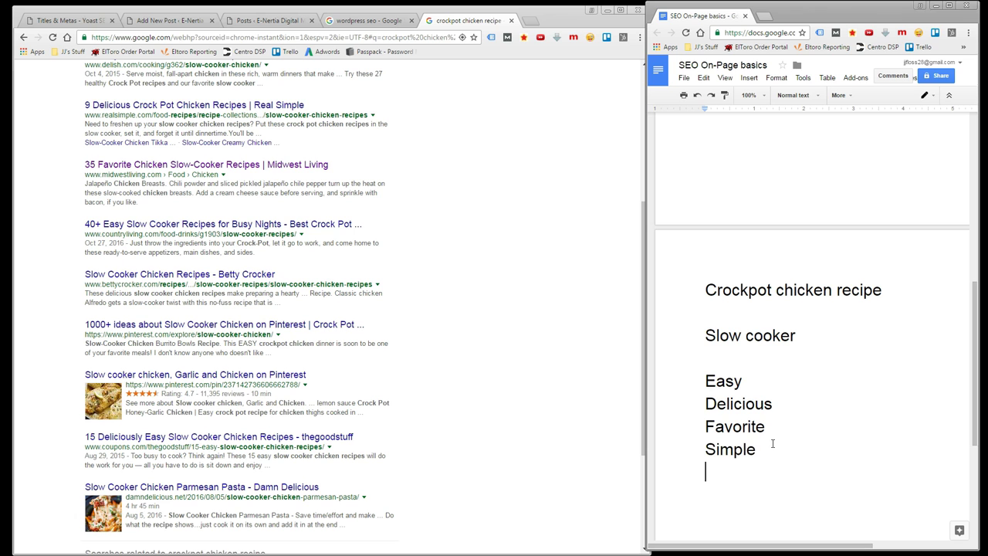
{"action": "left_click", "coordinate": [498, 271]}
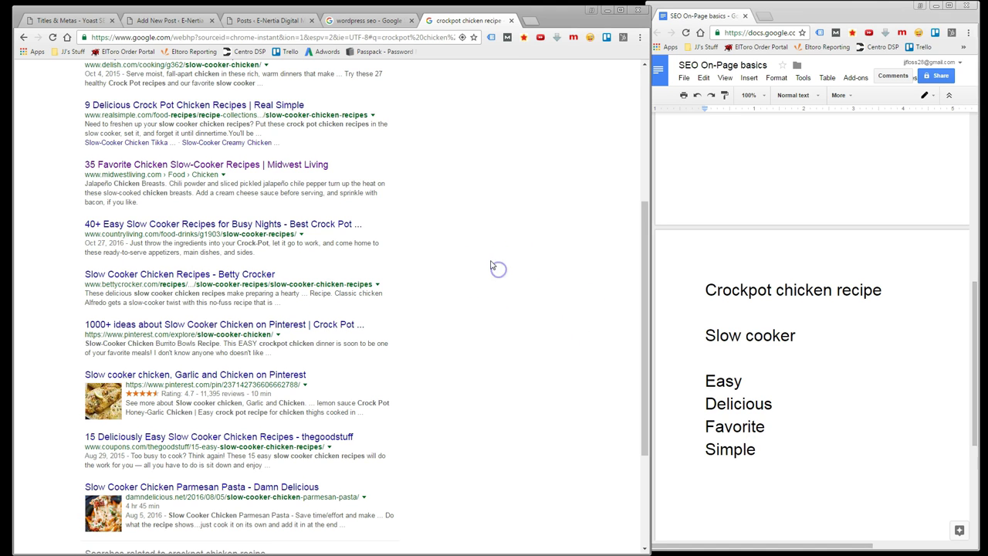
{"action": "scroll", "coordinate": [490, 264], "scroll_direction": "down", "scroll_amount": 3}
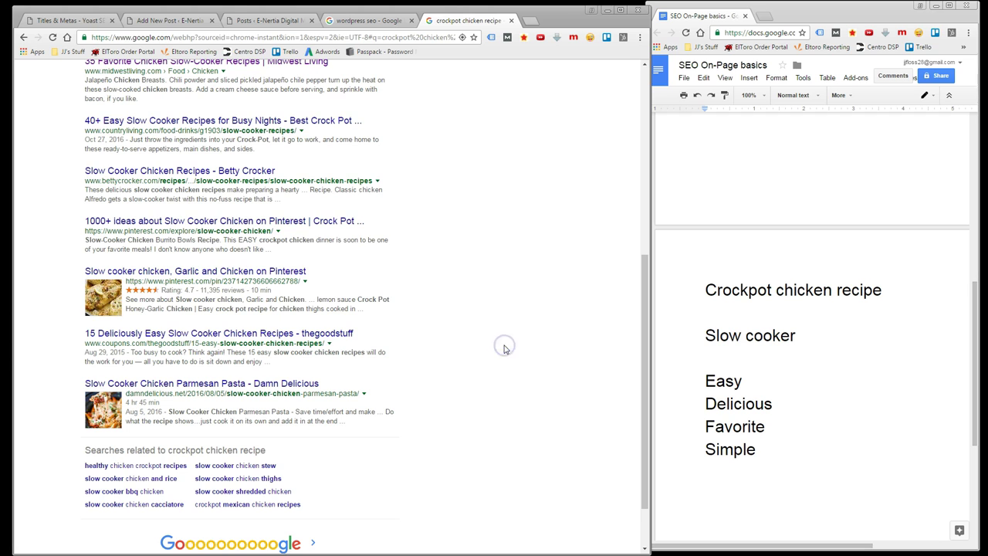
{"action": "scroll", "coordinate": [487, 307], "scroll_direction": "down", "scroll_amount": 2}
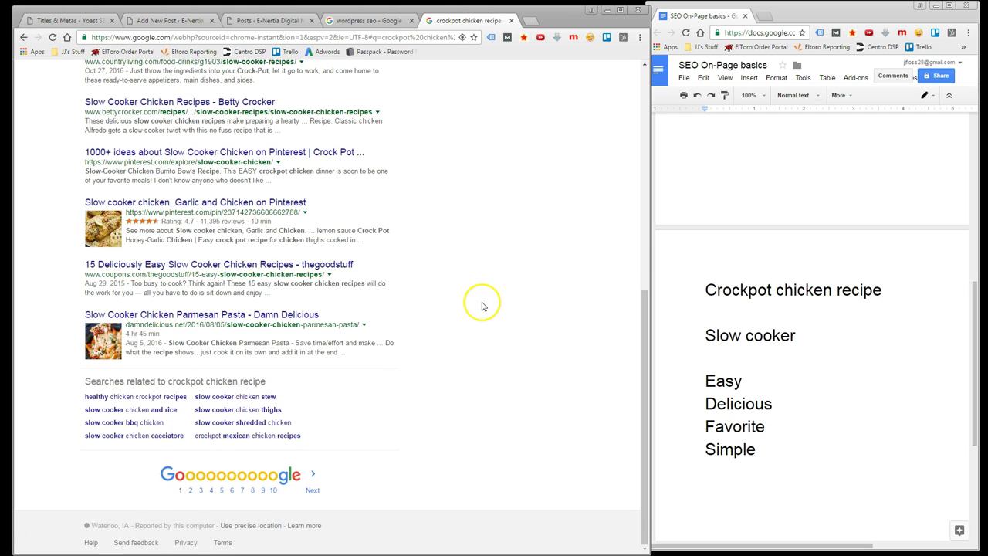
{"action": "left_click", "coordinate": [764, 450]}
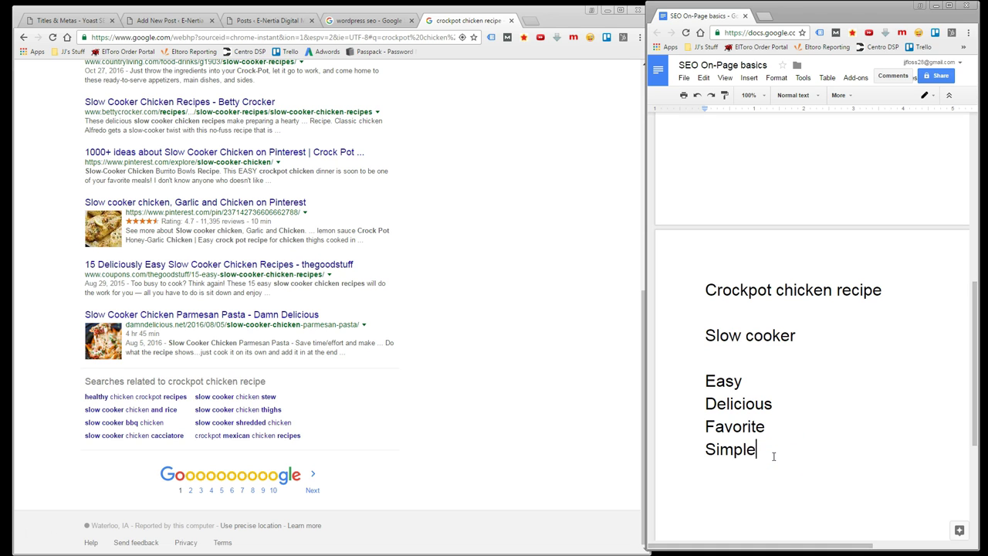
{"action": "left_click", "coordinate": [481, 331]}
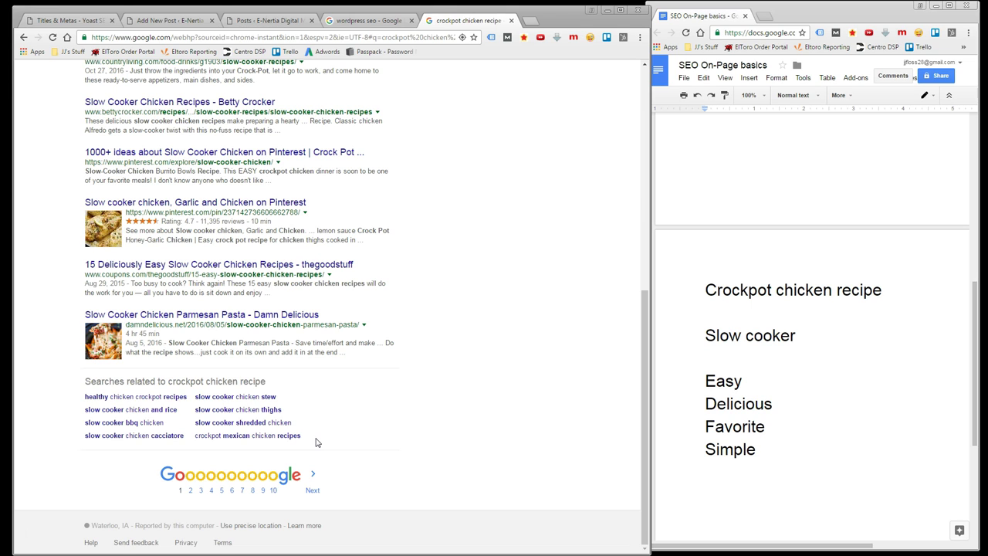
{"action": "left_click", "coordinate": [362, 419]}
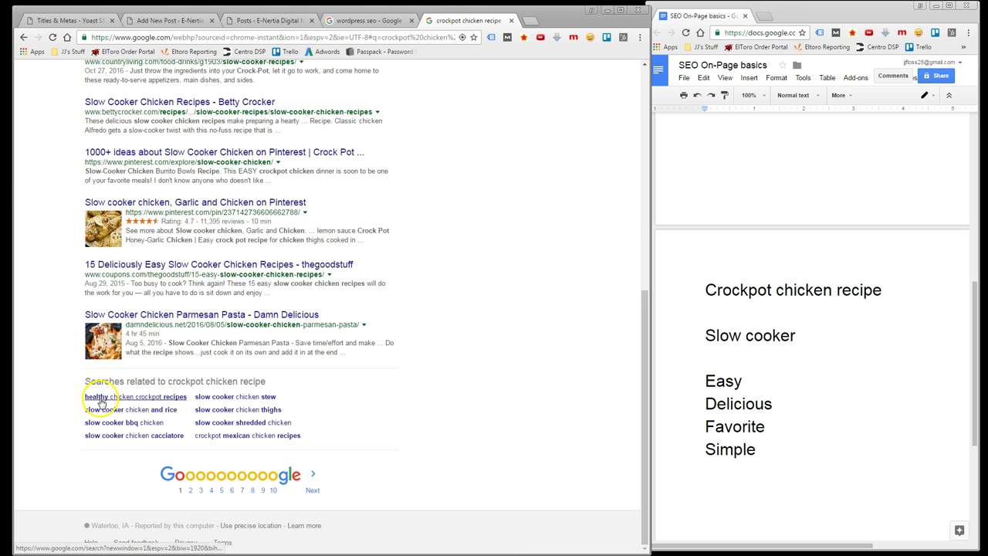
Step: Add 'Healthy' on a new line after Simple, then refocus the search results
{"action": "left_click", "coordinate": [782, 451]}
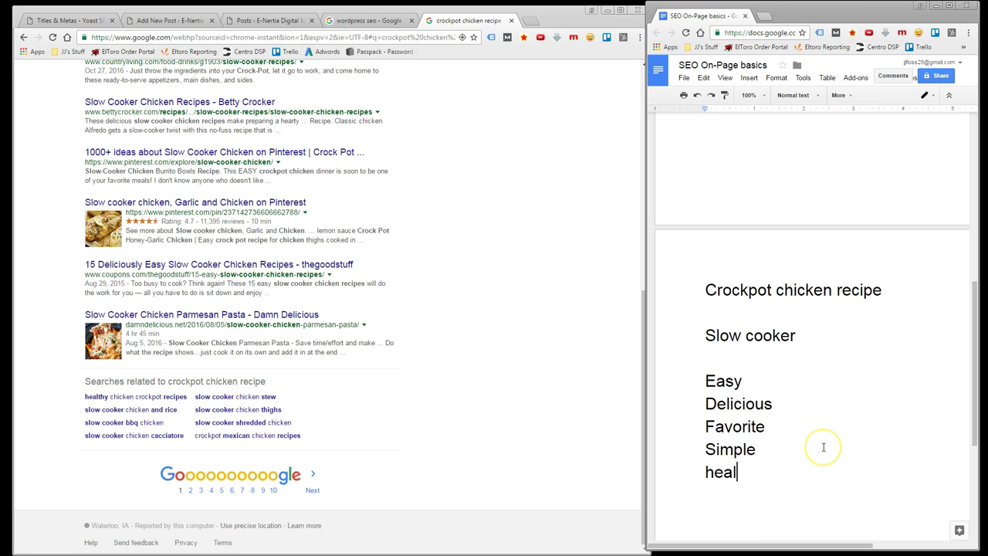
{"action": "key", "text": "Return"}
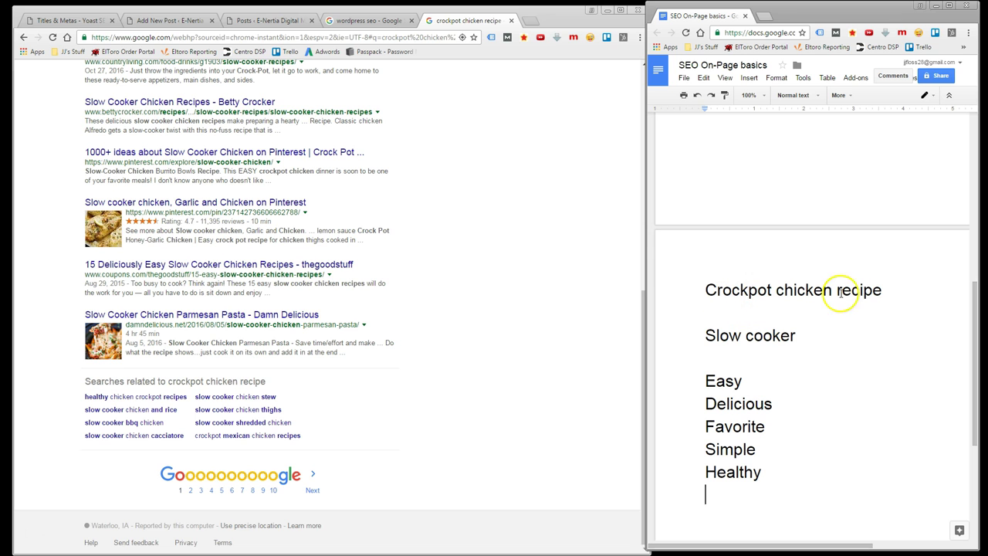
{"action": "left_click", "coordinate": [510, 322]}
{"action": "scroll", "coordinate": [441, 333], "scroll_direction": "up", "scroll_amount": 3}
{"action": "scroll", "coordinate": [441, 332], "scroll_direction": "up", "scroll_amount": 2}
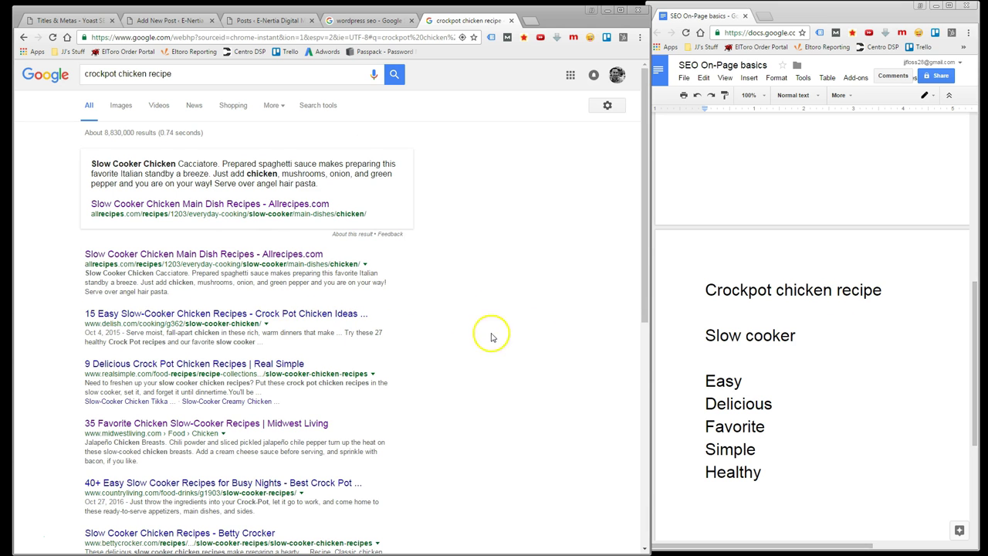
{"action": "scroll", "coordinate": [462, 310], "scroll_direction": "down", "scroll_amount": 1}
{"action": "scroll", "coordinate": [468, 312], "scroll_direction": "down", "scroll_amount": 4}
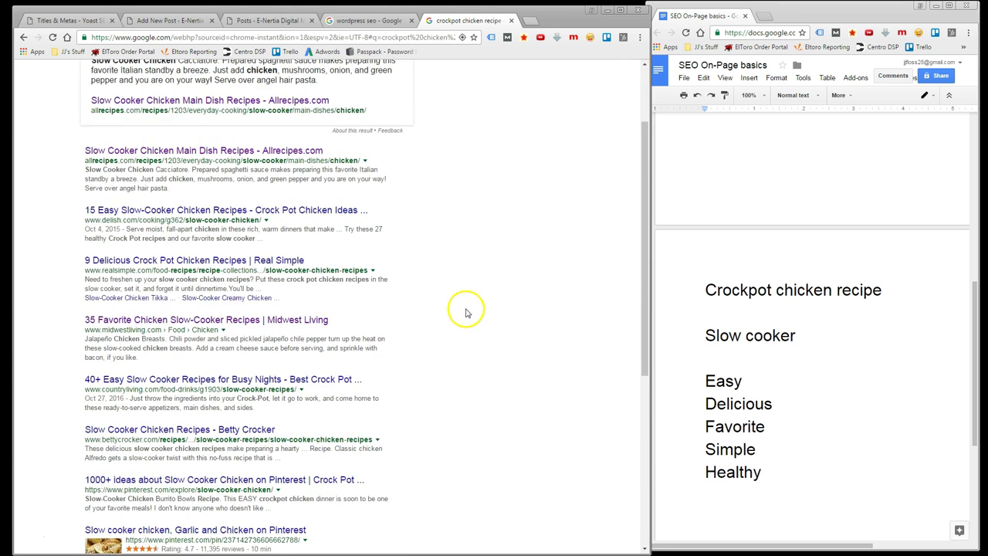
{"action": "scroll", "coordinate": [471, 307], "scroll_direction": "down", "scroll_amount": 1}
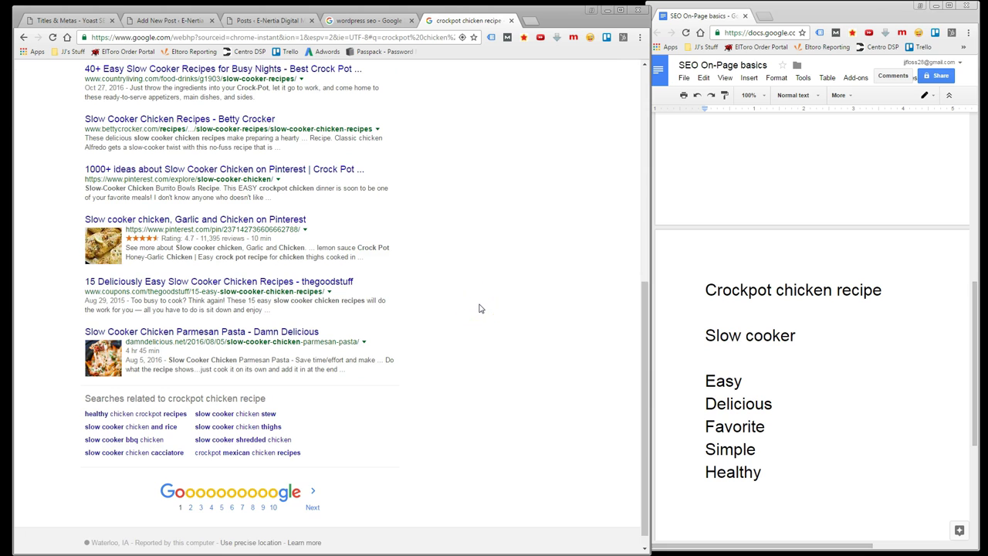
{"action": "scroll", "coordinate": [479, 309], "scroll_direction": "down", "scroll_amount": 1}
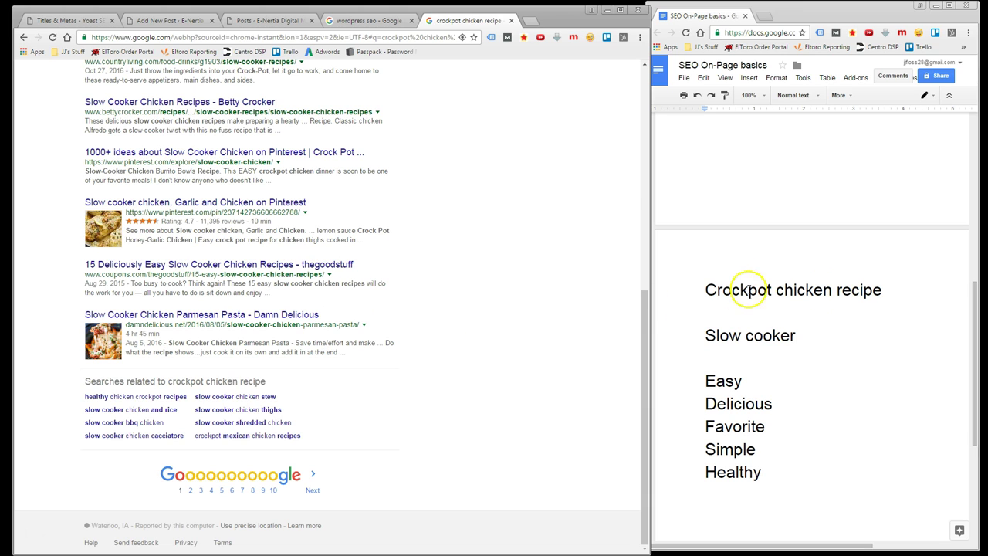
{"action": "left_click", "coordinate": [427, 395]}
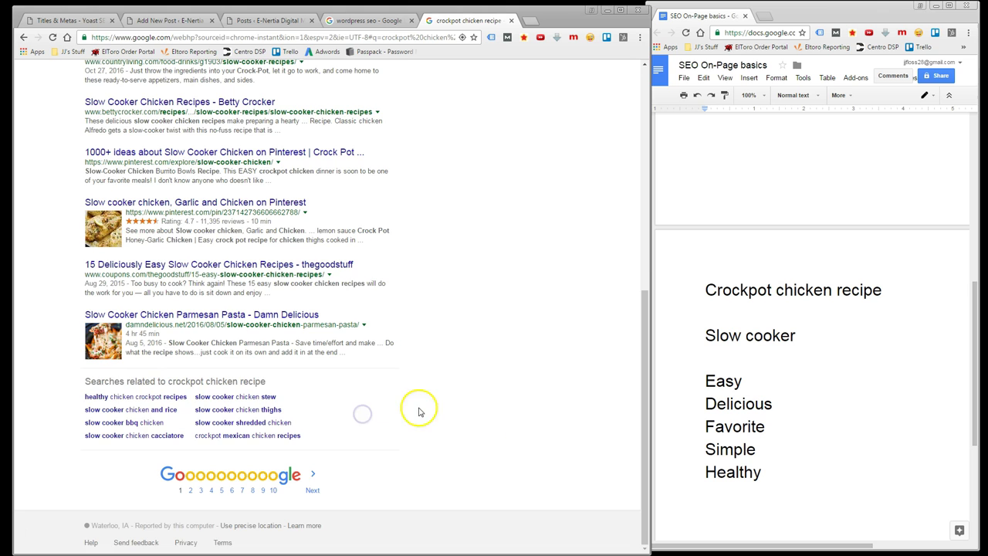
{"action": "scroll", "coordinate": [485, 373], "scroll_direction": "up", "scroll_amount": 7}
{"action": "scroll", "coordinate": [485, 373], "scroll_direction": "up", "scroll_amount": 2}
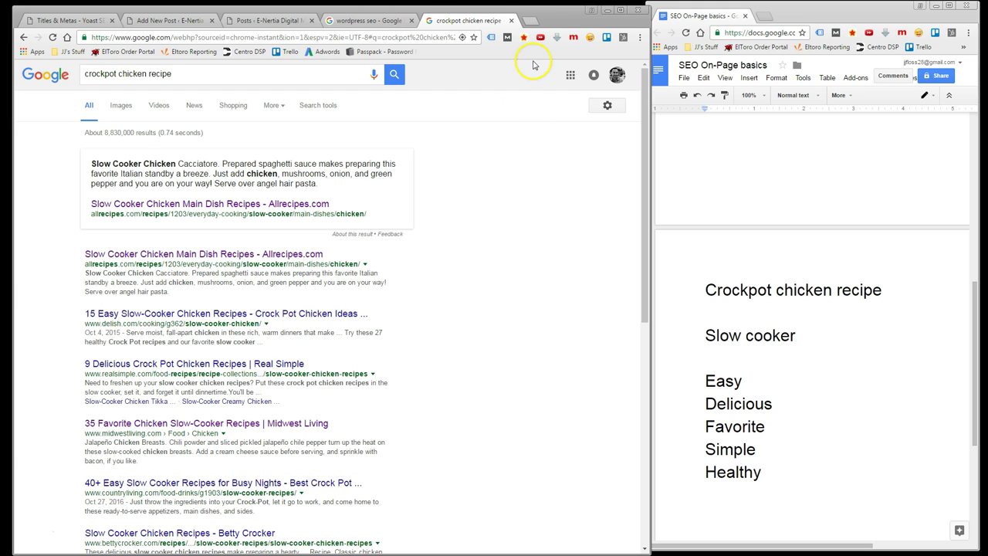
{"action": "left_click", "coordinate": [819, 415]}
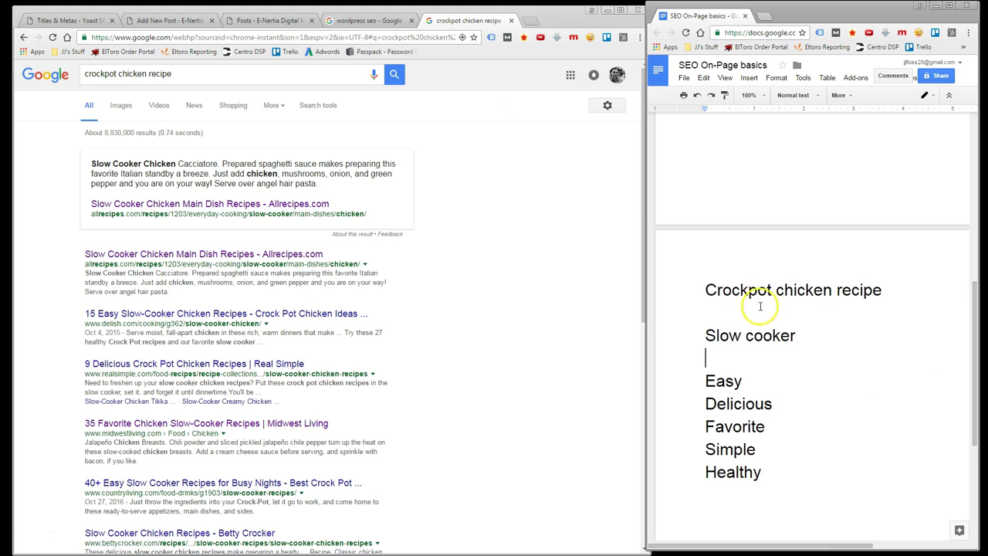
Step: Maximize the blank Add New Post editor with the Docs window moved aside
{"action": "left_click", "coordinate": [172, 20]}
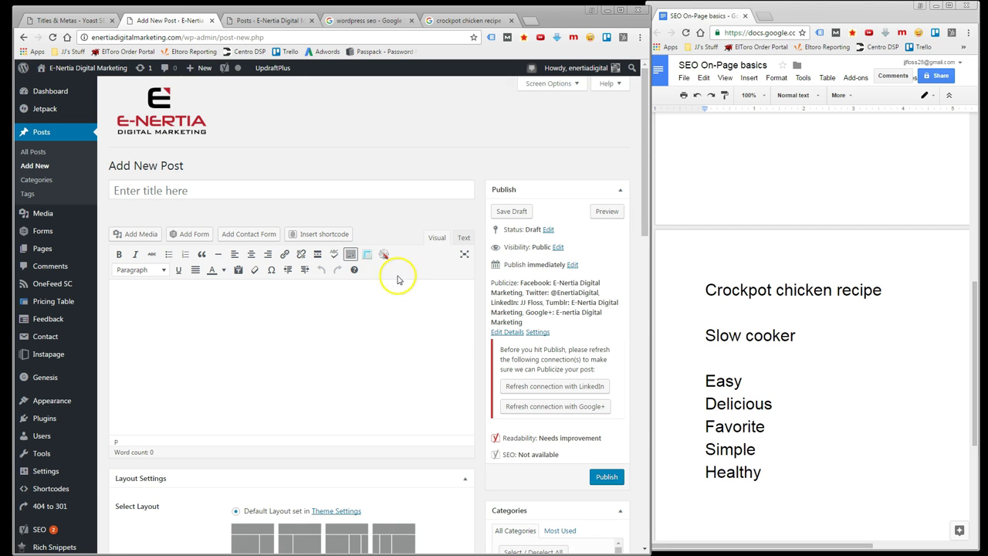
{"action": "left_click_drag", "start_coordinate": [824, 19], "coordinate": [987, 154]}
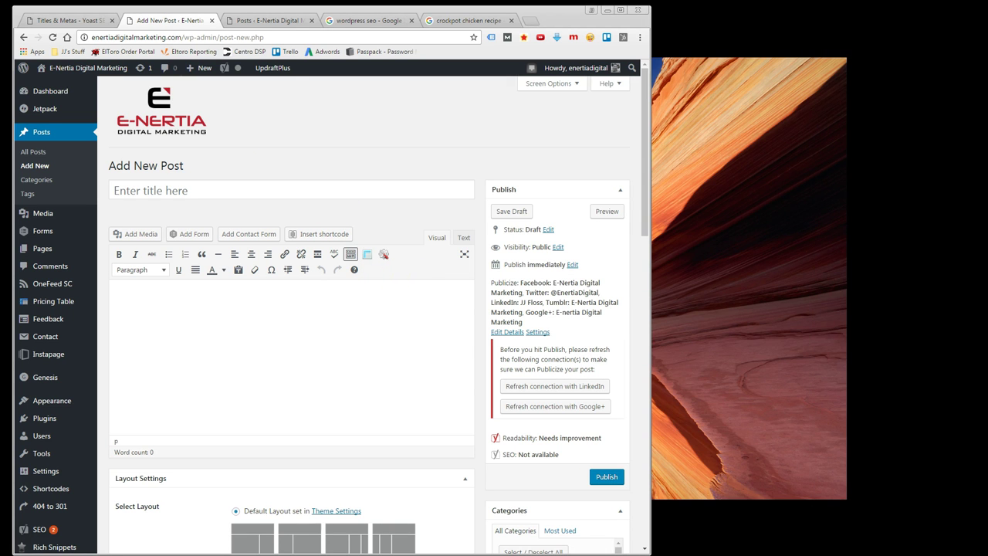
{"action": "left_click", "coordinate": [619, 9]}
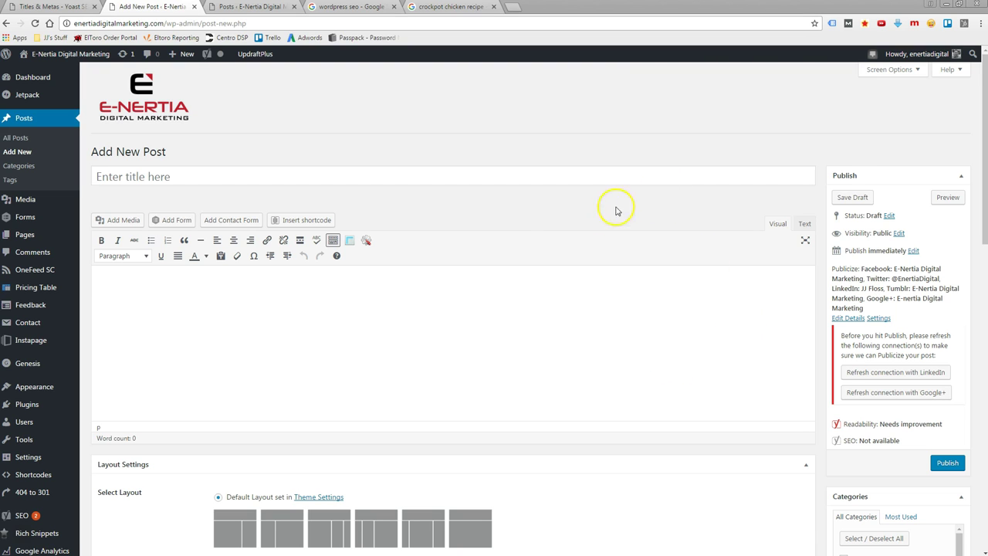
{"action": "left_click", "coordinate": [565, 342]}
{"action": "scroll", "coordinate": [568, 339], "scroll_direction": "down", "scroll_amount": 4}
{"action": "scroll", "coordinate": [573, 335], "scroll_direction": "up", "scroll_amount": 4}
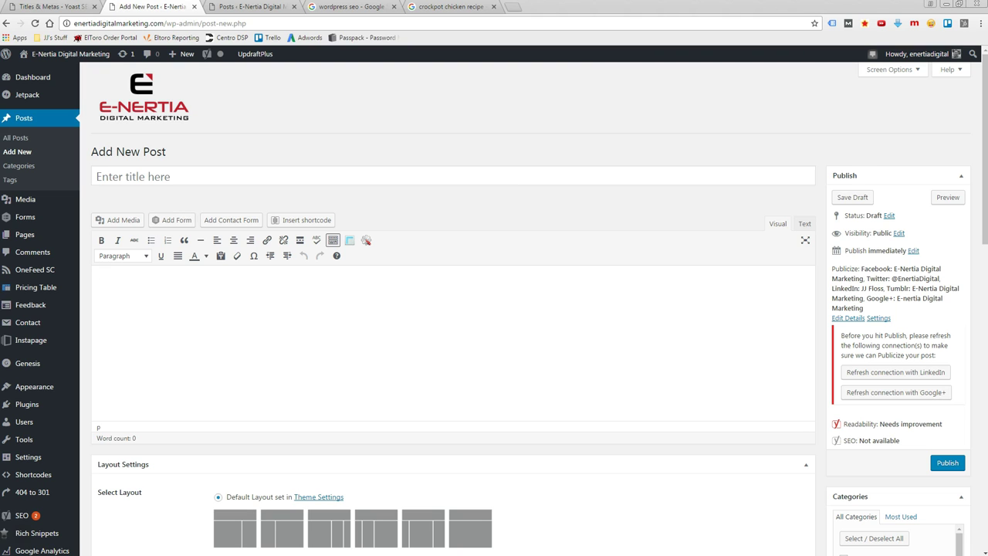
Step: Copy the four Lipsum.com paragraphs (350 words) and go back to the WordPress draft
{"action": "left_click_drag", "start_coordinate": [811, 178], "coordinate": [571, 12]}
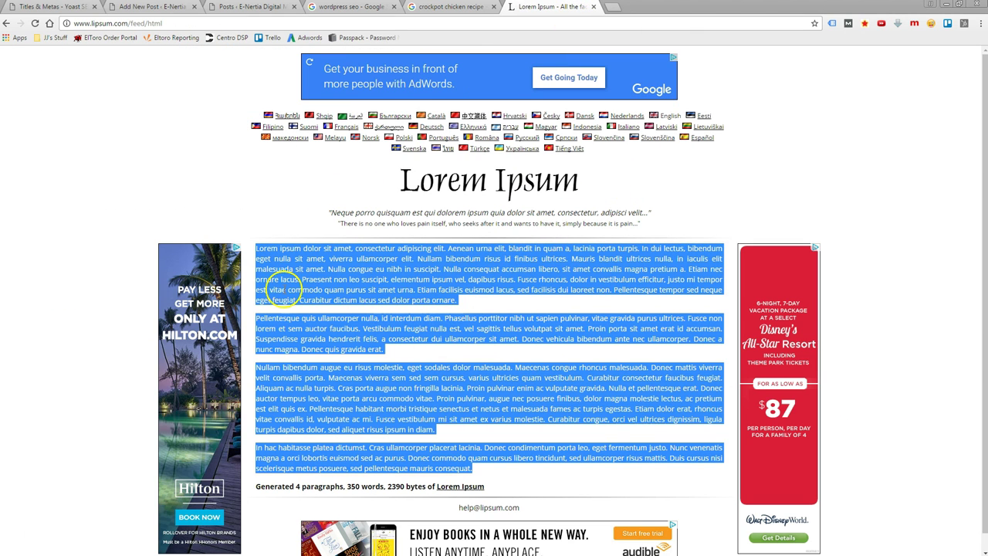
{"action": "right_click", "coordinate": [355, 281]}
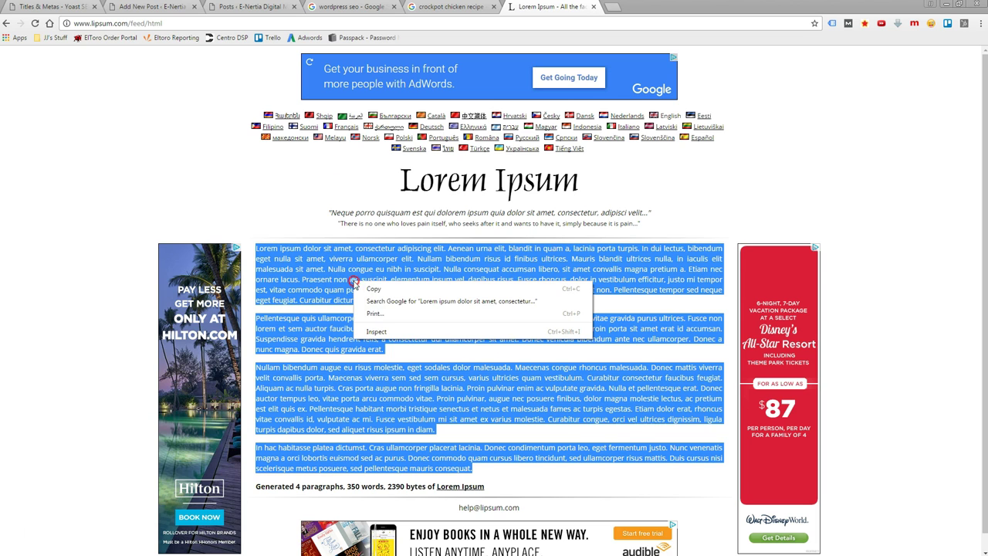
{"action": "left_click", "coordinate": [390, 293]}
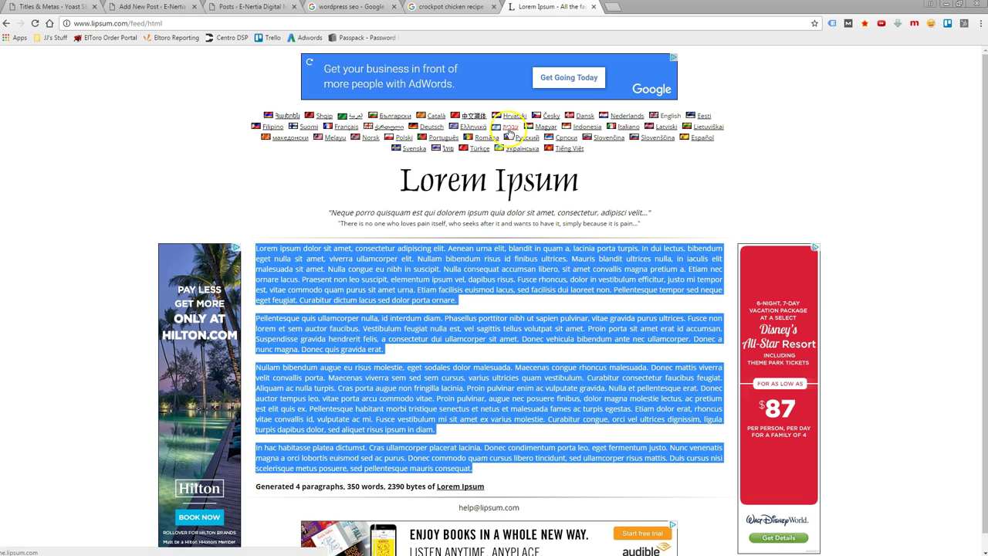
{"action": "scroll", "coordinate": [512, 323], "scroll_direction": "down", "scroll_amount": 1}
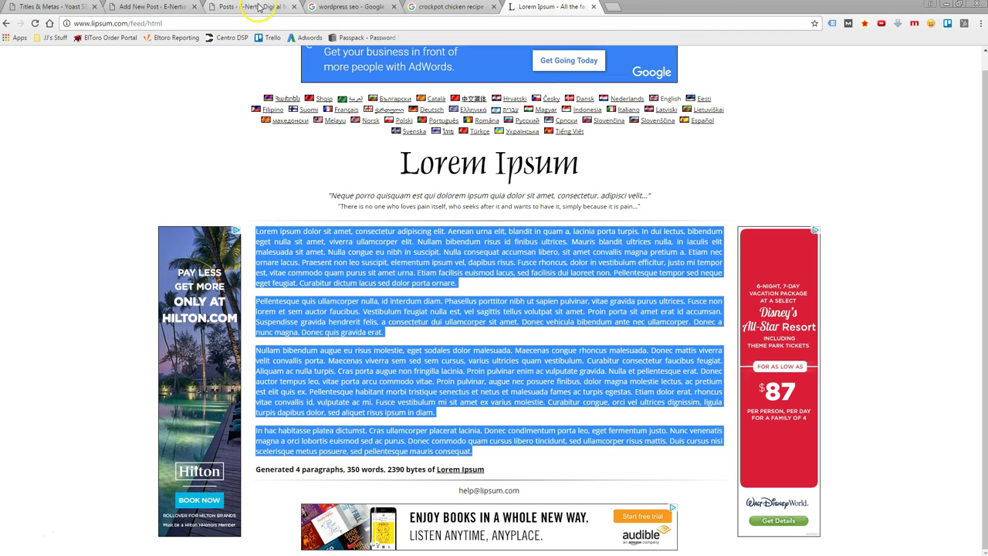
{"action": "left_click", "coordinate": [162, 6]}
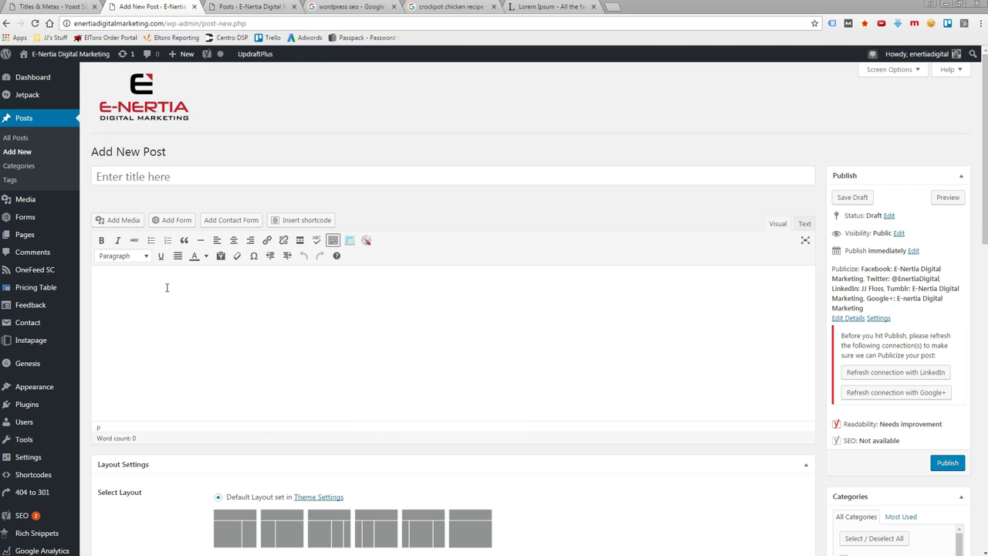
Step: Paste the 350-word lorem ipsum into the post body and scroll to the Yoast SEO box
{"action": "key", "text": "ctrl+v"}
{"action": "left_click", "coordinate": [525, 340]}
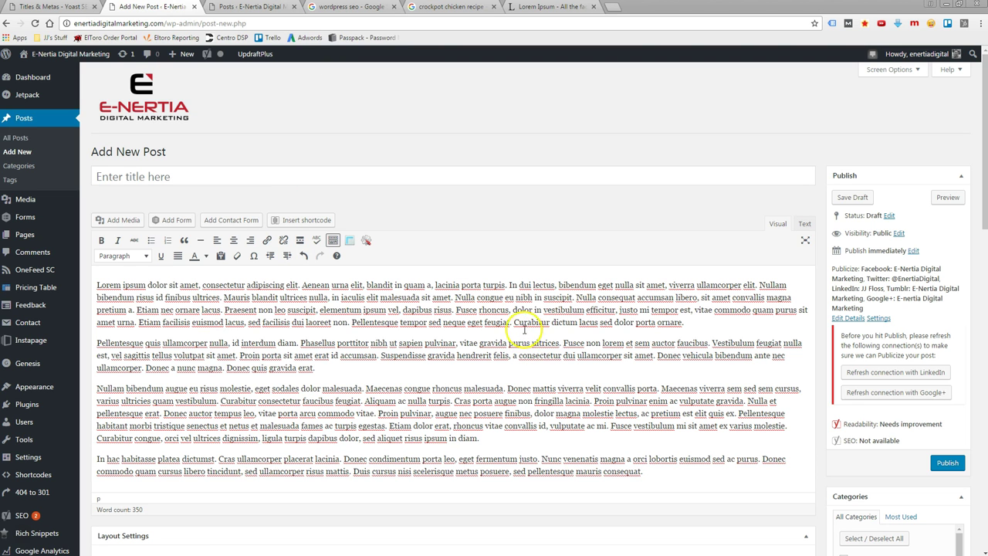
{"action": "left_click", "coordinate": [599, 324]}
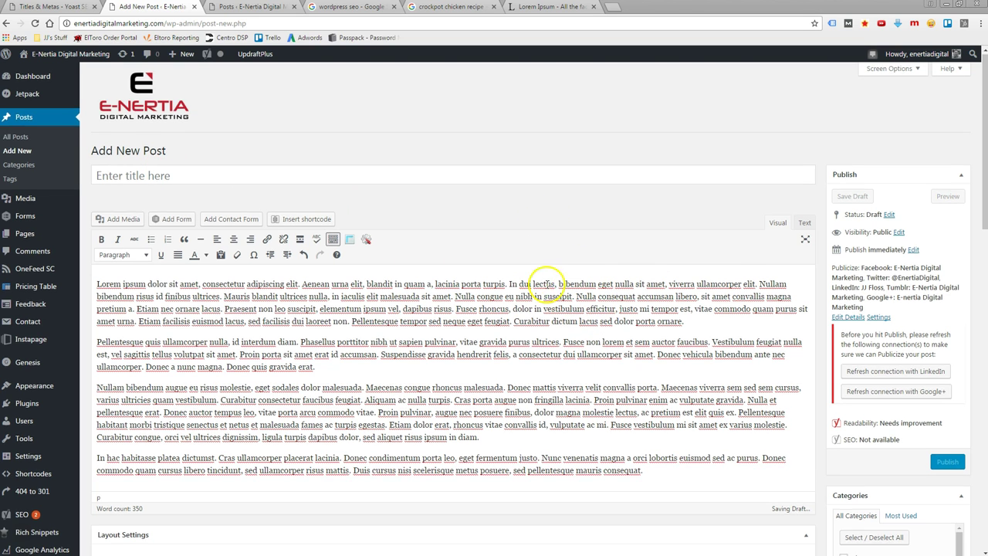
{"action": "scroll", "coordinate": [544, 284], "scroll_direction": "down", "scroll_amount": 4}
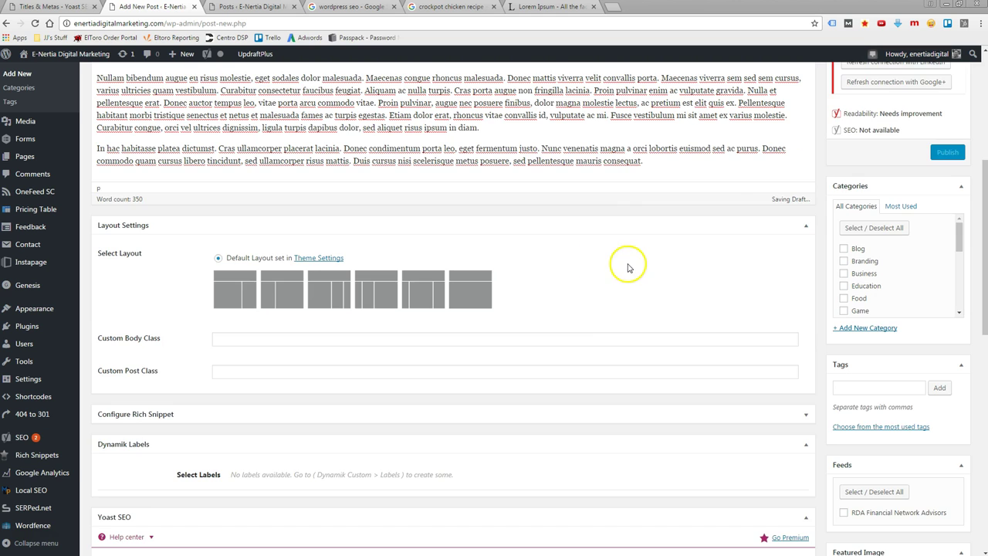
{"action": "scroll", "coordinate": [593, 259], "scroll_direction": "down", "scroll_amount": 2}
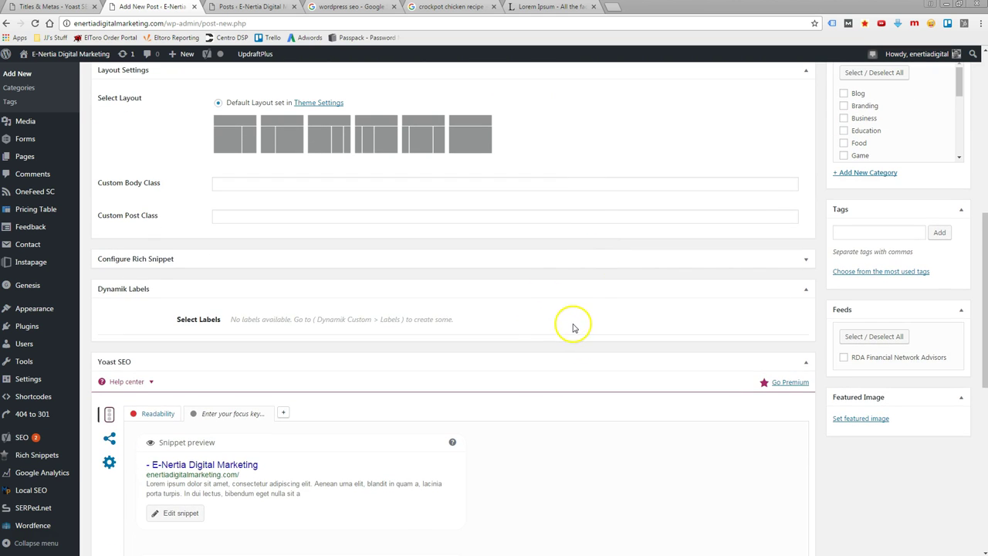
{"action": "scroll", "coordinate": [573, 328], "scroll_direction": "down", "scroll_amount": 2}
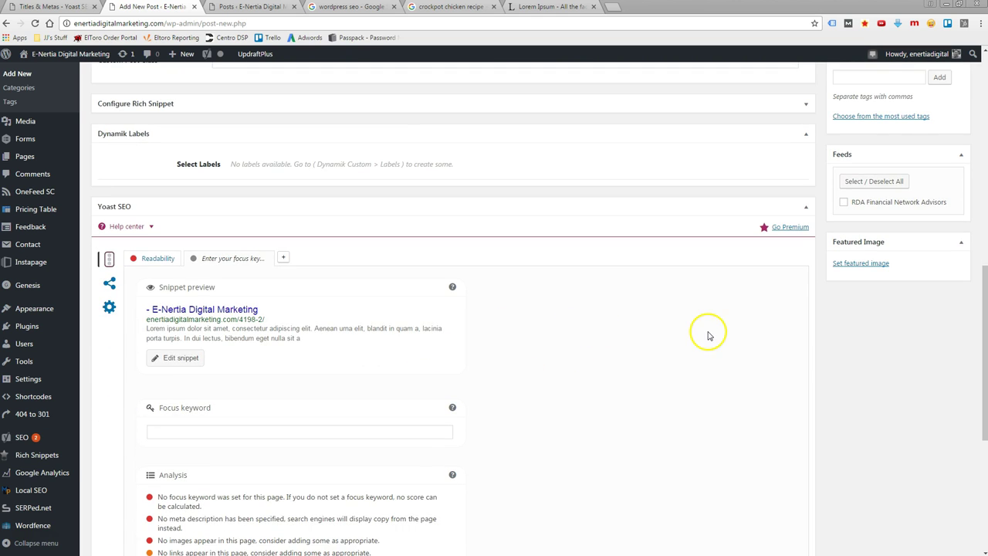
{"action": "scroll", "coordinate": [709, 336], "scroll_direction": "down", "scroll_amount": 1}
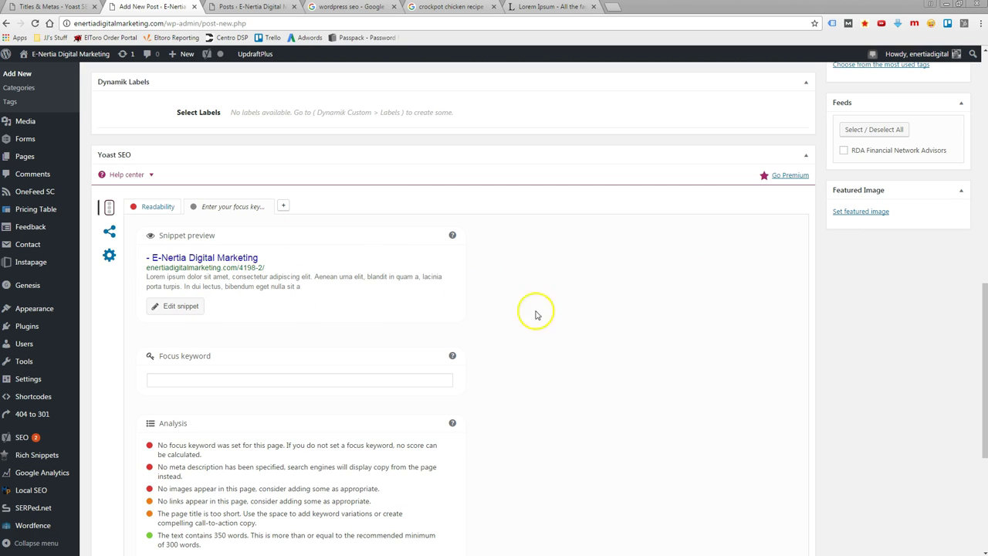
{"action": "left_click", "coordinate": [652, 292]}
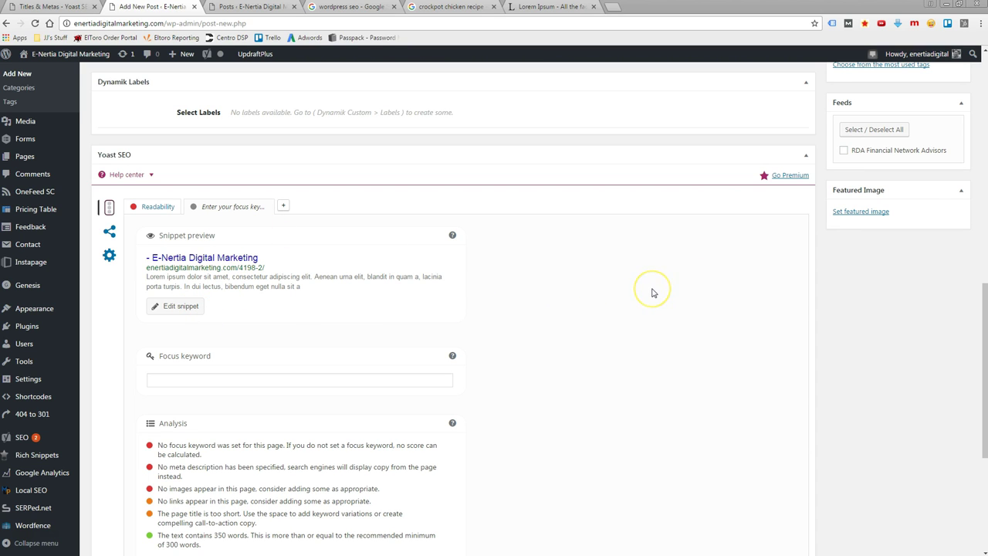
Step: Find the empty Yoast focus keyword field, then bring the Google Docs keyword list to full view
{"action": "scroll", "coordinate": [653, 292], "scroll_direction": "down", "scroll_amount": 1}
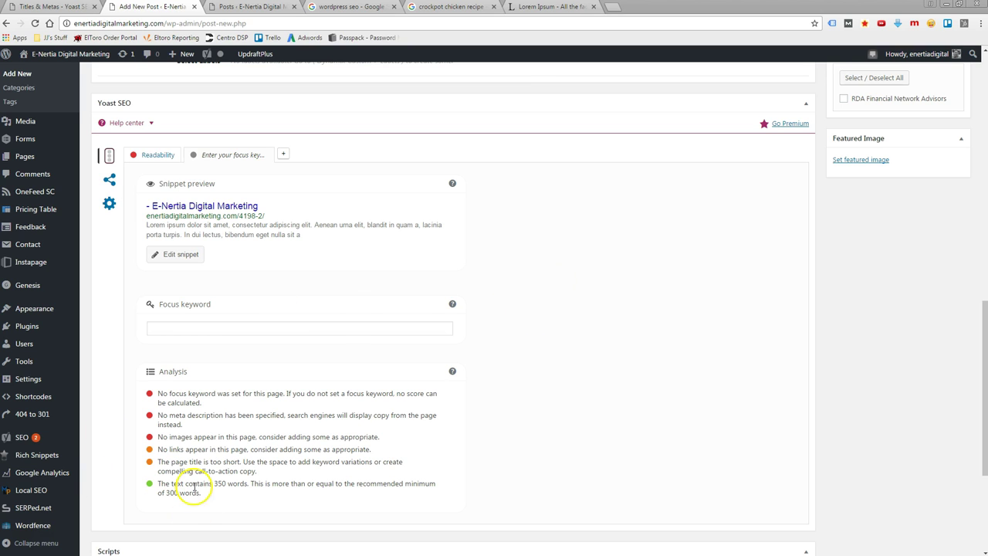
{"action": "left_click", "coordinate": [607, 300]}
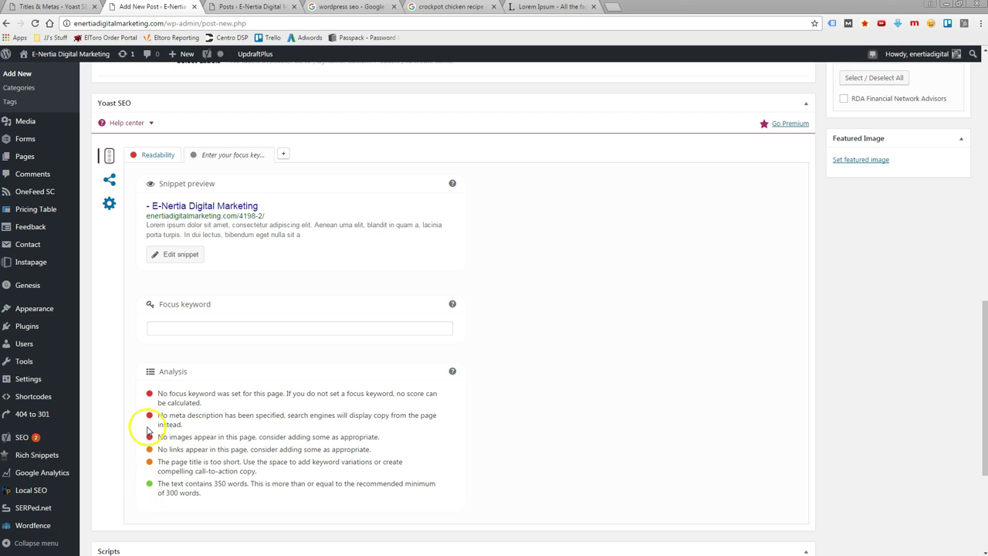
{"action": "left_click", "coordinate": [669, 298]}
{"action": "scroll", "coordinate": [616, 351], "scroll_direction": "up", "scroll_amount": 1}
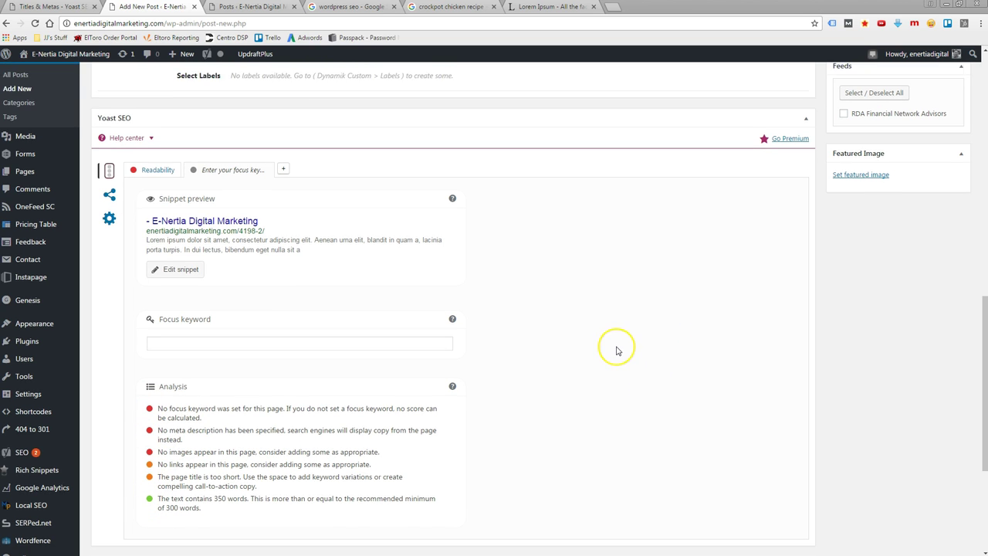
{"action": "scroll", "coordinate": [616, 348], "scroll_direction": "down", "scroll_amount": 2}
{"action": "left_click", "coordinate": [187, 278]}
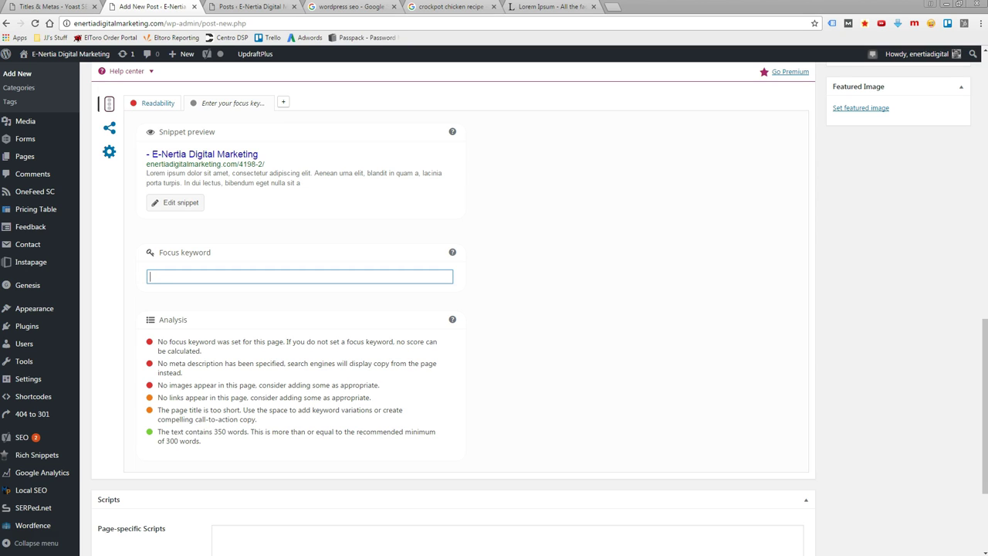
{"action": "key", "text": "alt+Tab"}
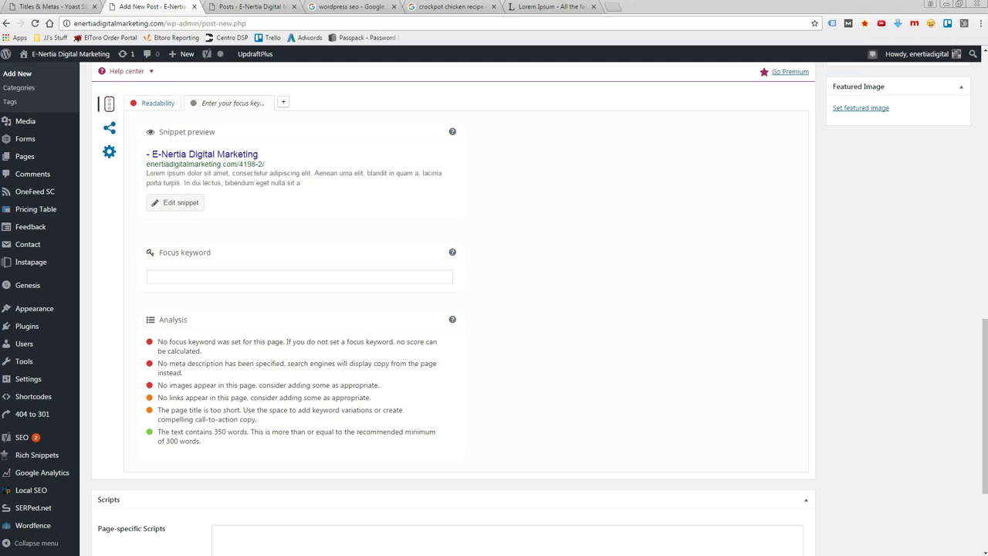
{"action": "left_click_drag", "start_coordinate": [574, 162], "coordinate": [502, 46]}
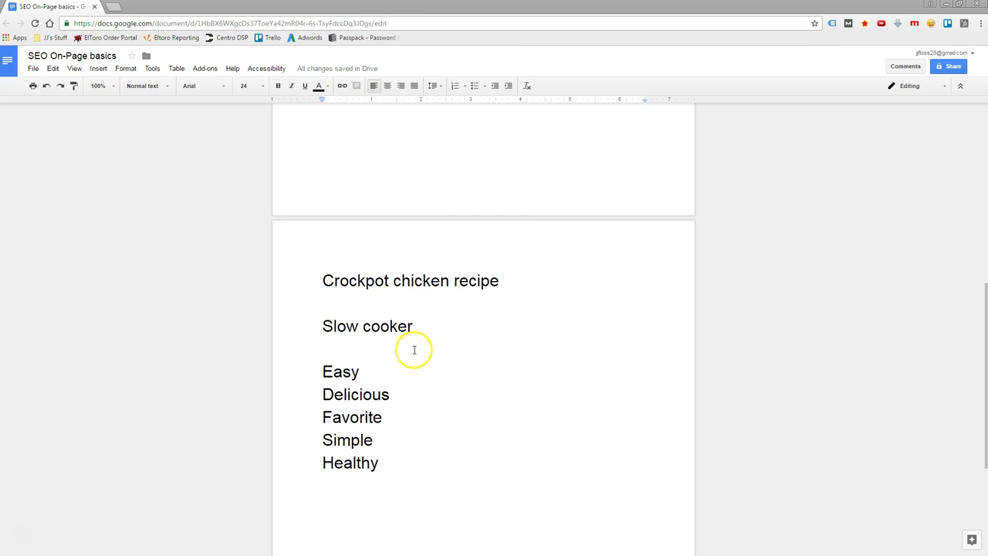
Step: Insert 'Healthy' before Crockpot and lowercase the C: 'Healthy crockpot chicken recipe'
{"action": "scroll", "coordinate": [413, 353], "scroll_direction": "up", "scroll_amount": 3}
{"action": "scroll", "coordinate": [413, 353], "scroll_direction": "down", "scroll_amount": 2}
{"action": "scroll", "coordinate": [512, 362], "scroll_direction": "down", "scroll_amount": 2}
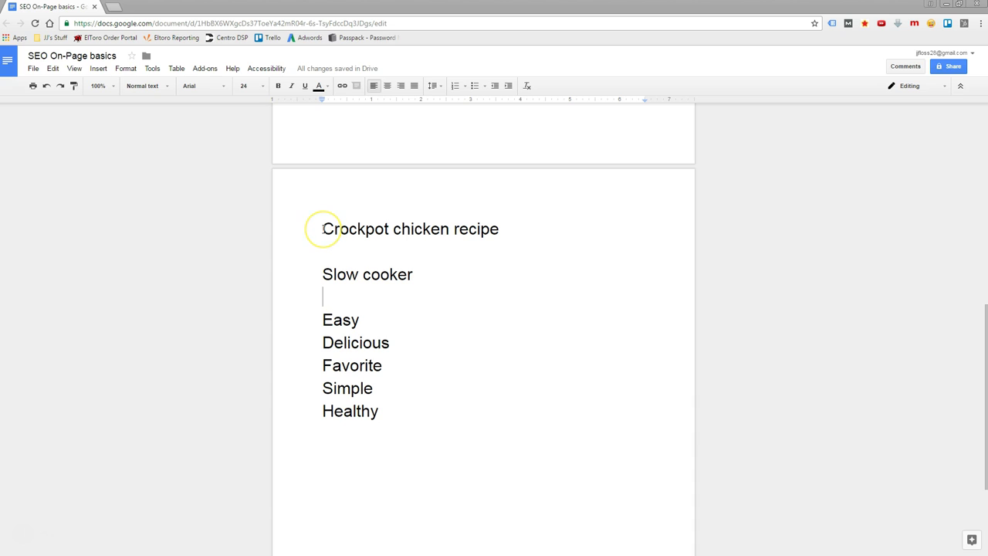
{"action": "double_click", "coordinate": [346, 410]}
{"action": "key", "text": "ctrl+c"}
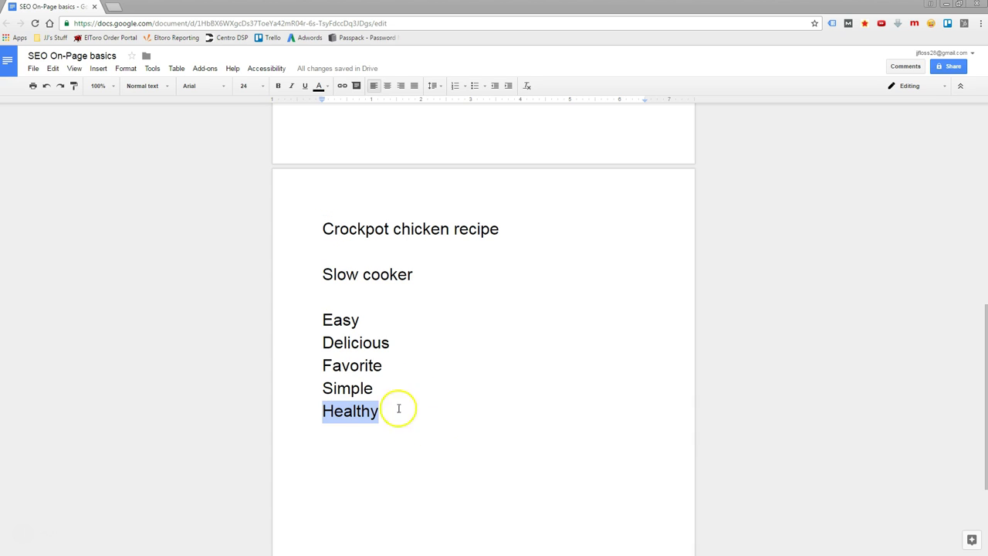
{"action": "left_click", "coordinate": [323, 230]}
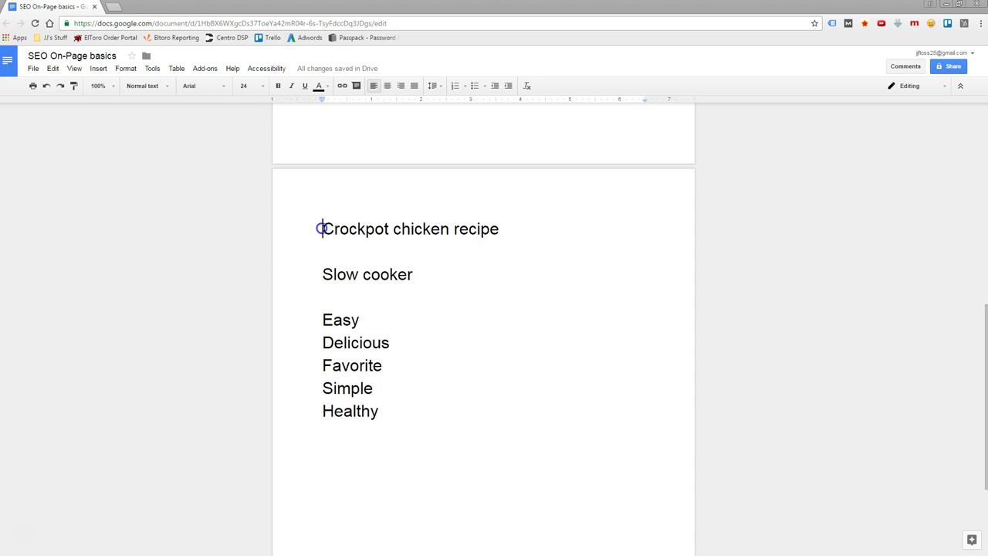
{"action": "key", "text": "ctrl+v"}
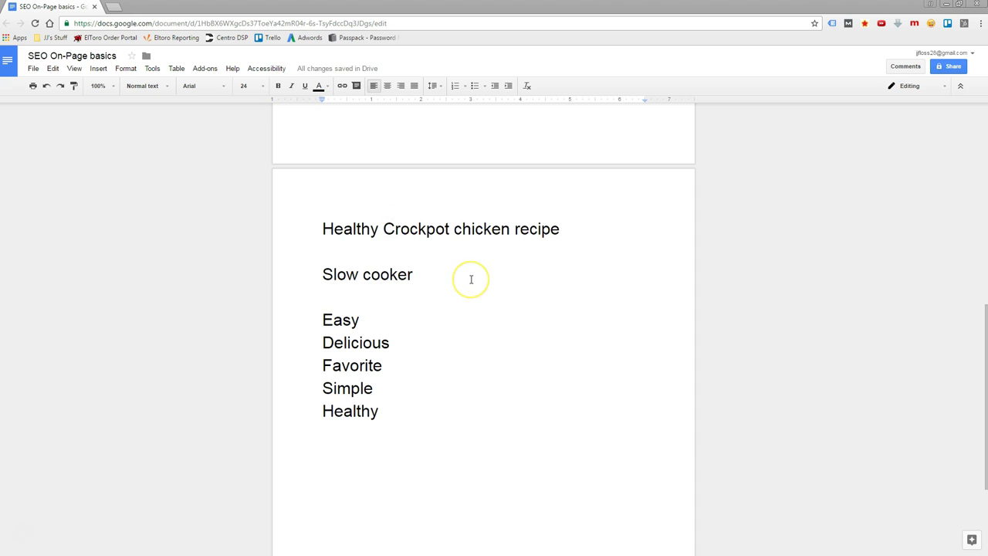
{"action": "key", "text": "BackSpace"}
{"action": "type", "text": "c"}
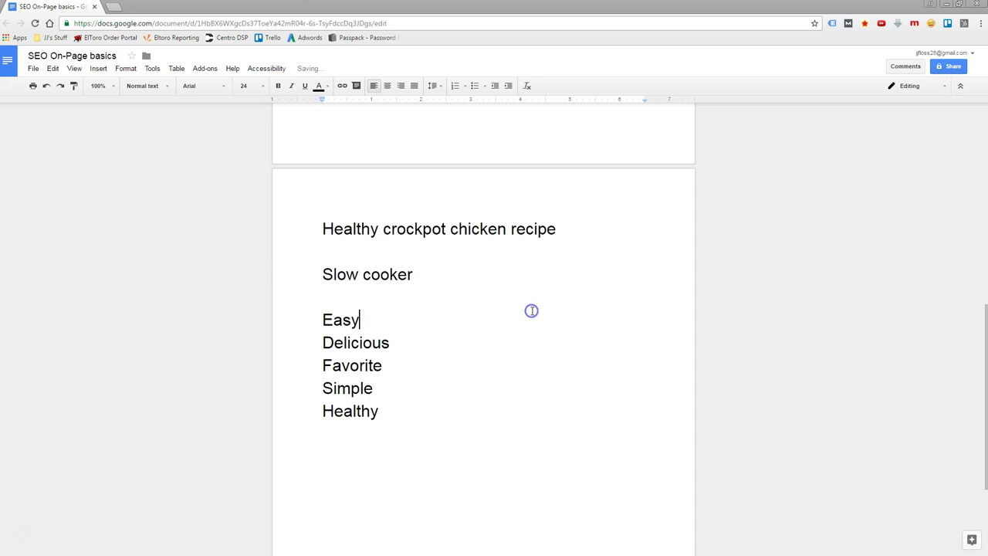
Step: Copy the phrase 'Healthy crockpot chicken recipe' and return to the WordPress post
{"action": "left_click", "coordinate": [467, 295]}
{"action": "left_click", "coordinate": [342, 411]}
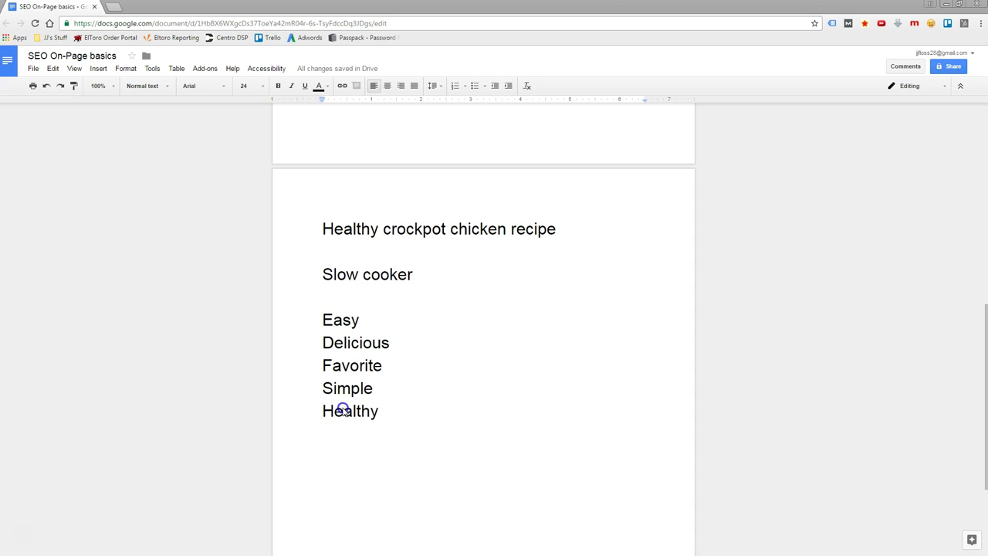
{"action": "left_click", "coordinate": [435, 402]}
{"action": "left_click", "coordinate": [960, 7]}
{"action": "left_click", "coordinate": [662, 28]}
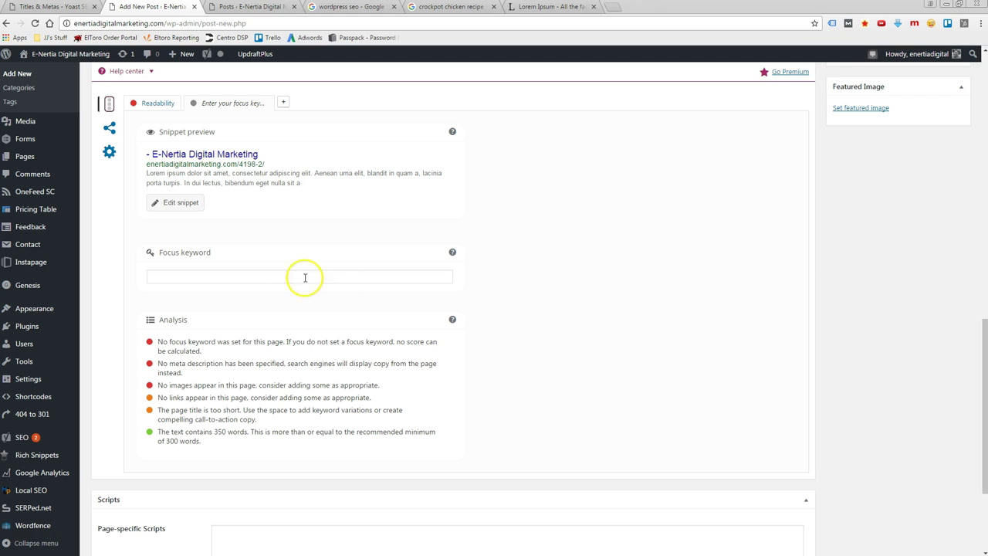
Step: Paste 'Healthy crockpot chicken recipe' into the Yoast focus keyword field
{"action": "left_click", "coordinate": [211, 276]}
{"action": "type", "text": "Healthy crockpot chicken recipe"}
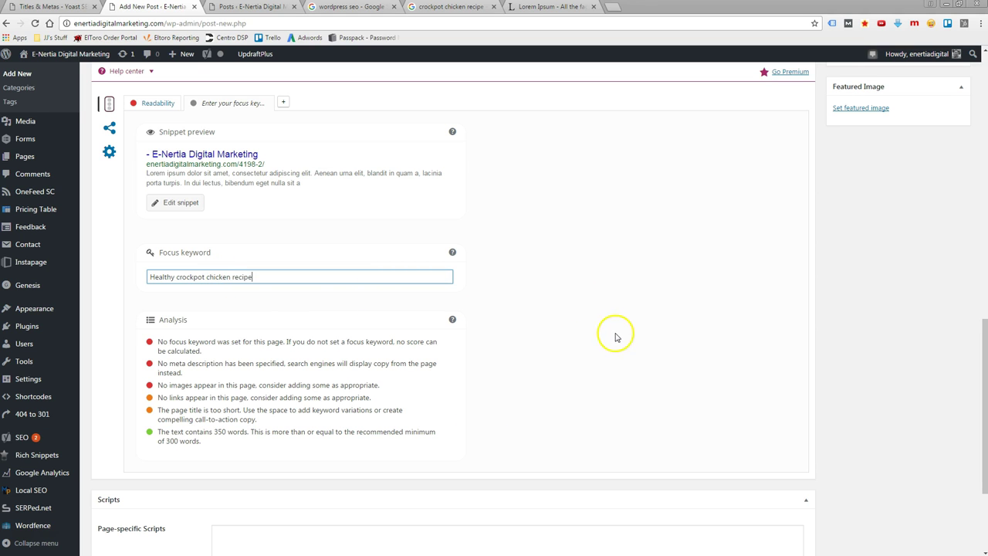
{"action": "left_click", "coordinate": [539, 279]}
{"action": "left_click", "coordinate": [532, 288]}
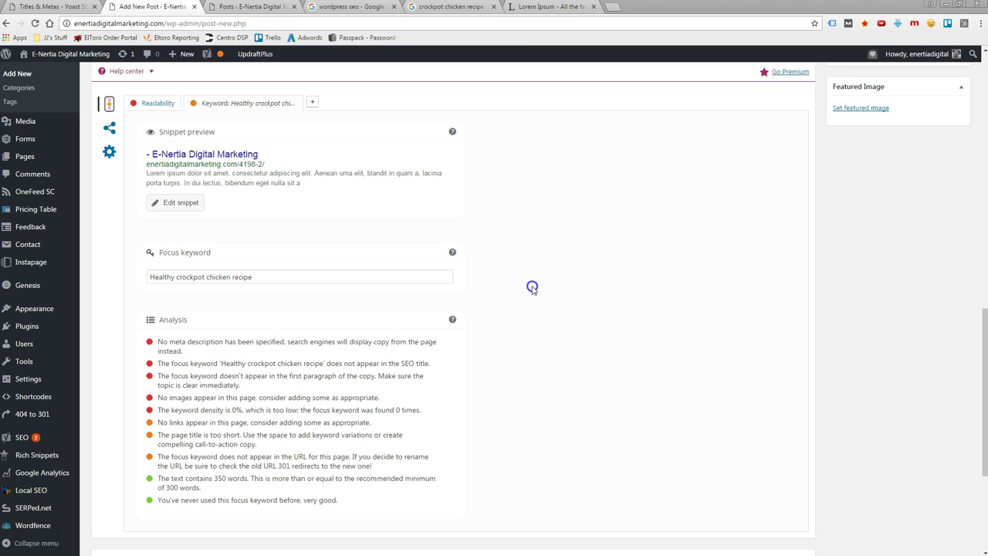
Step: Lowercase the leading H so the focus keyword reads 'healthy crockpot chicken recipe'
{"action": "left_click", "coordinate": [153, 277]}
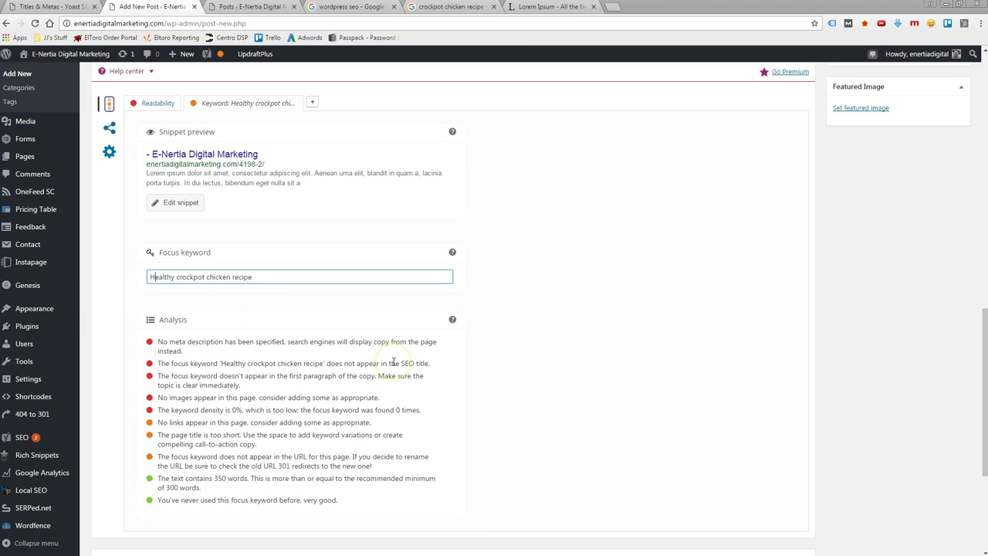
{"action": "key", "text": "BackSpace"}
{"action": "type", "text": "h"}
{"action": "left_click", "coordinate": [562, 292]}
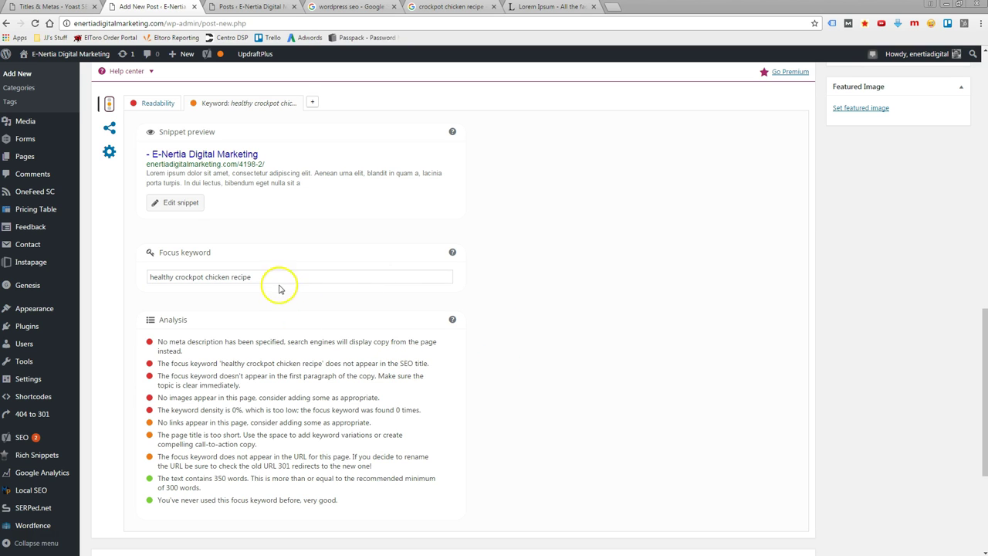
{"action": "left_click", "coordinate": [198, 244]}
{"action": "left_click", "coordinate": [265, 278]}
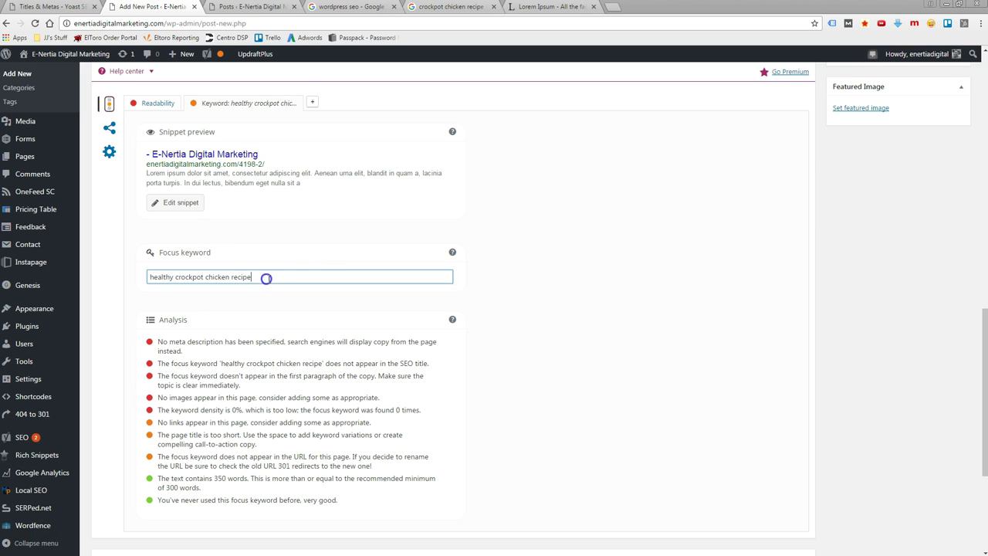
{"action": "left_click", "coordinate": [569, 298]}
{"action": "scroll", "coordinate": [571, 299], "scroll_direction": "up", "scroll_amount": 1}
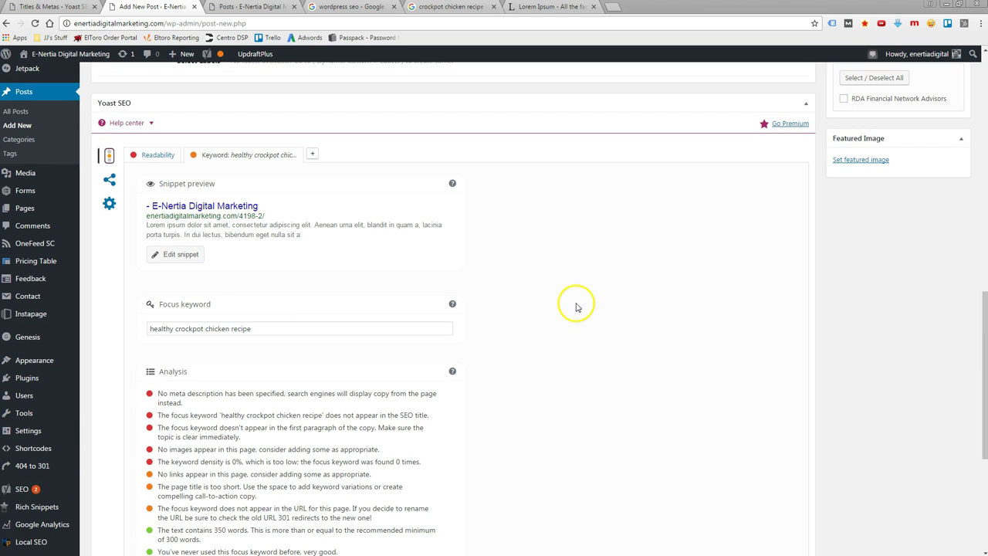
{"action": "left_click", "coordinate": [278, 330]}
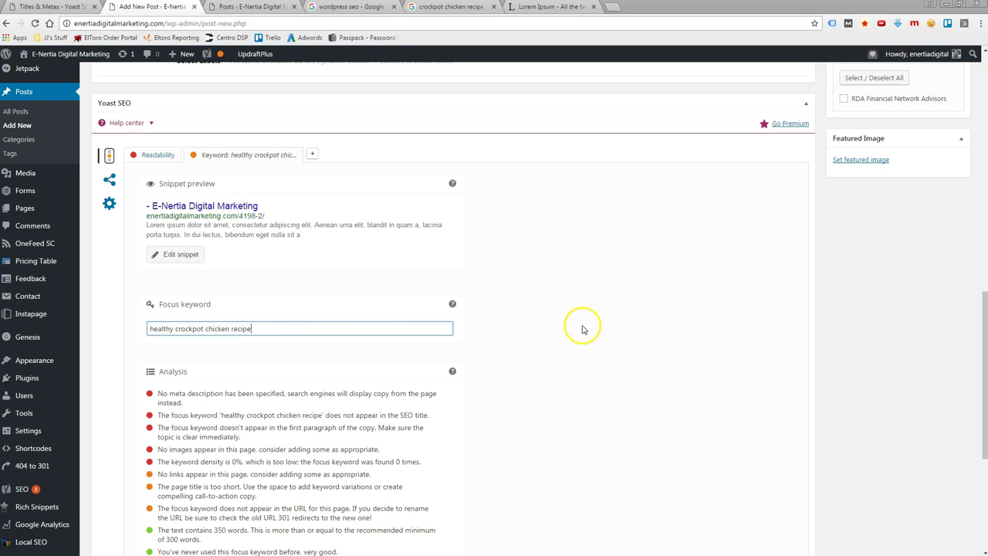
{"action": "left_click", "coordinate": [565, 278]}
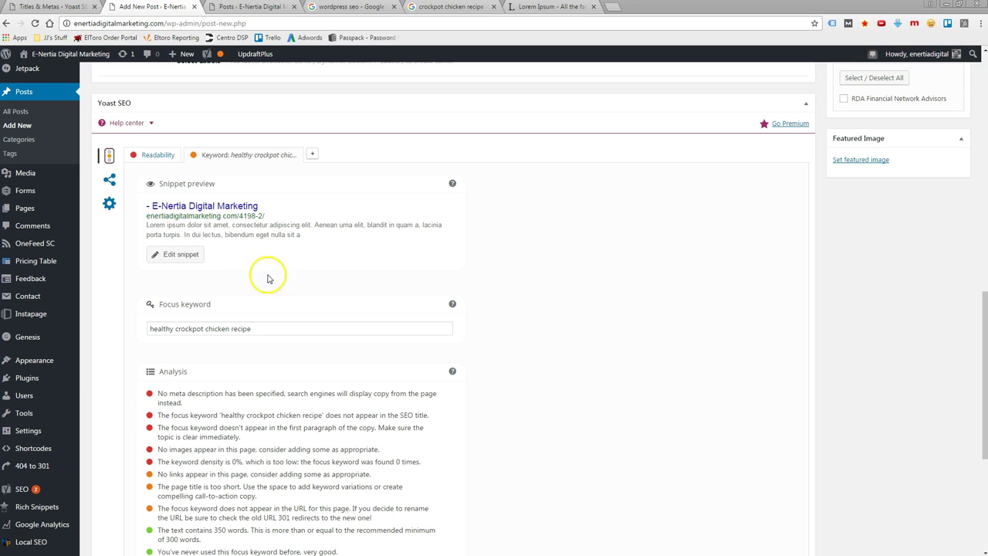
{"action": "scroll", "coordinate": [561, 283], "scroll_direction": "down", "scroll_amount": 1}
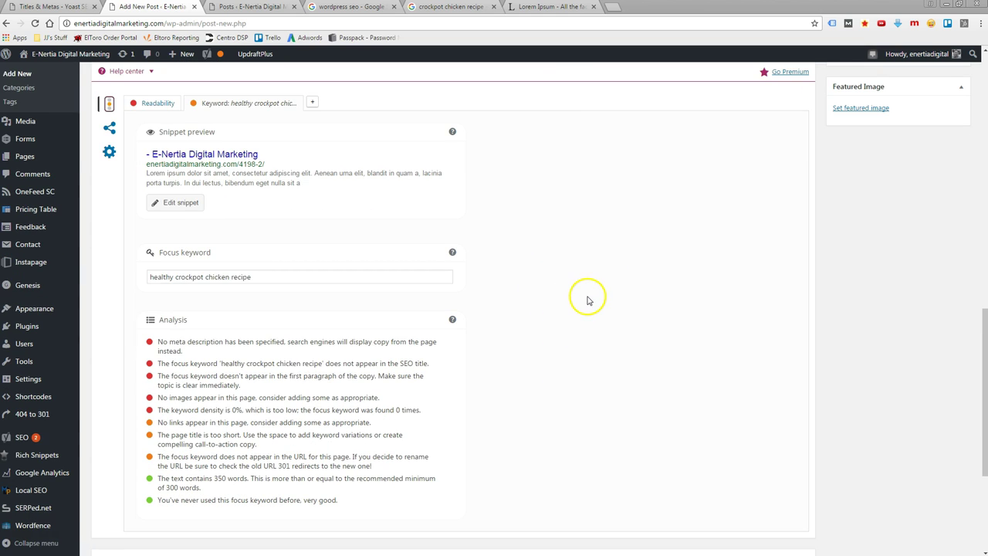
{"action": "scroll", "coordinate": [585, 296], "scroll_direction": "down", "scroll_amount": 1}
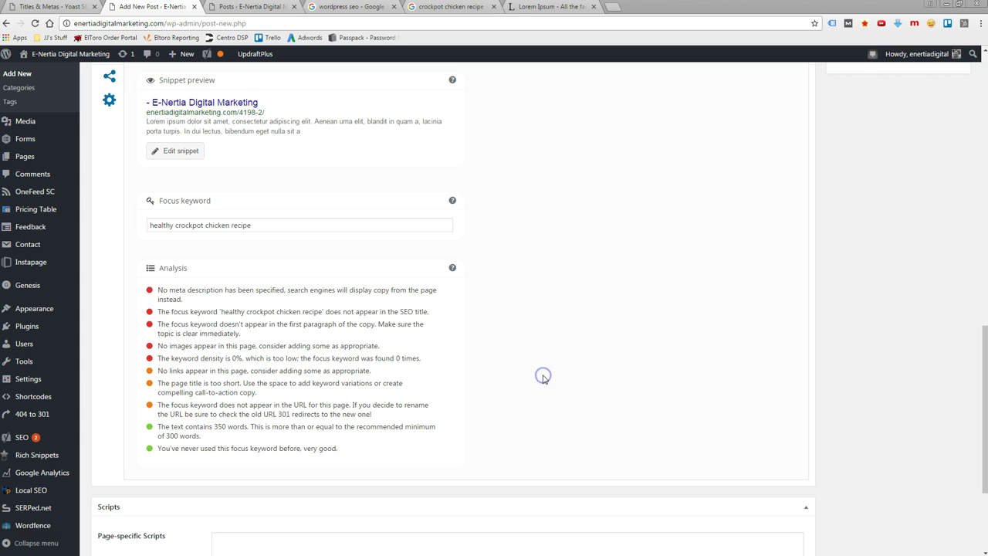
{"action": "scroll", "coordinate": [519, 377], "scroll_direction": "down", "scroll_amount": 1}
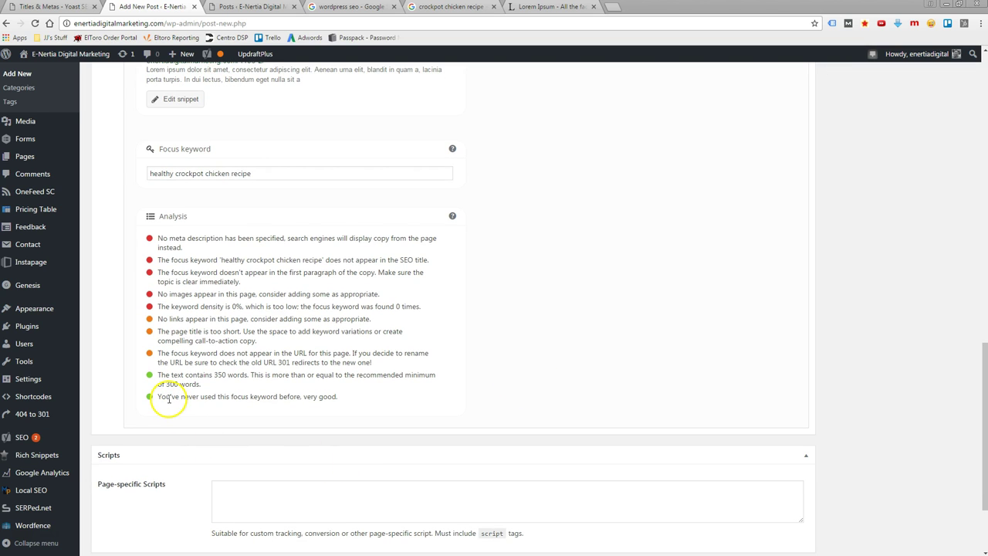
{"action": "left_click", "coordinate": [356, 404]}
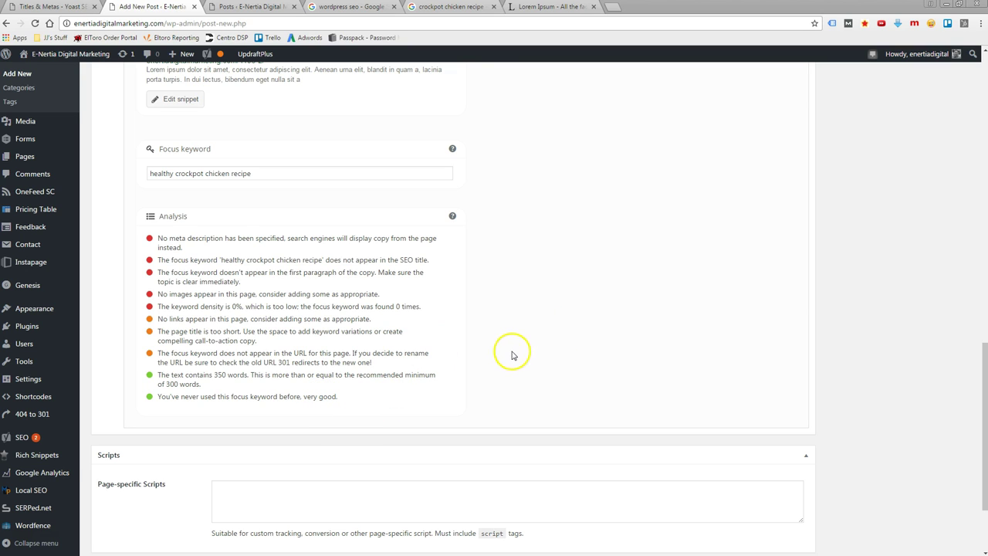
{"action": "scroll", "coordinate": [543, 374], "scroll_direction": "up", "scroll_amount": 4}
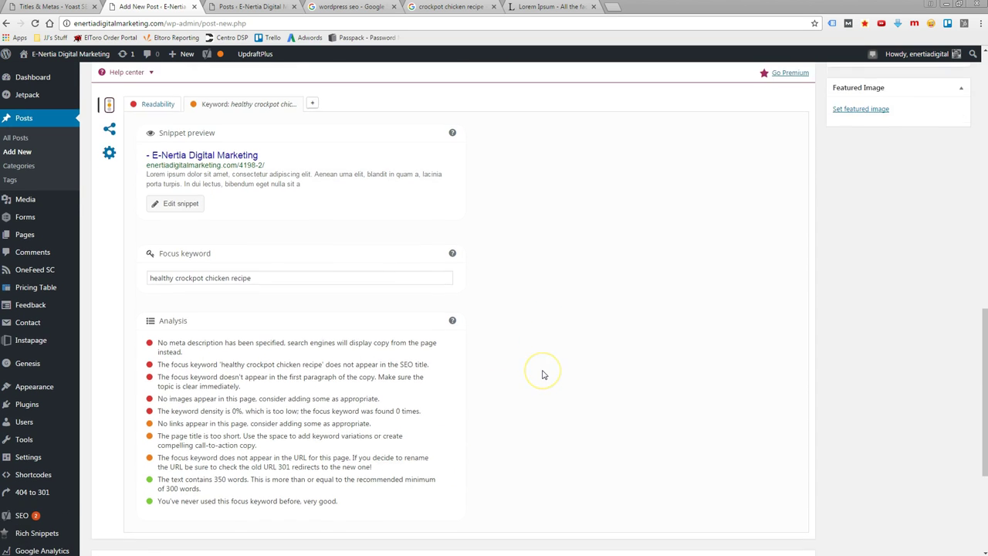
{"action": "scroll", "coordinate": [554, 380], "scroll_direction": "up", "scroll_amount": 3}
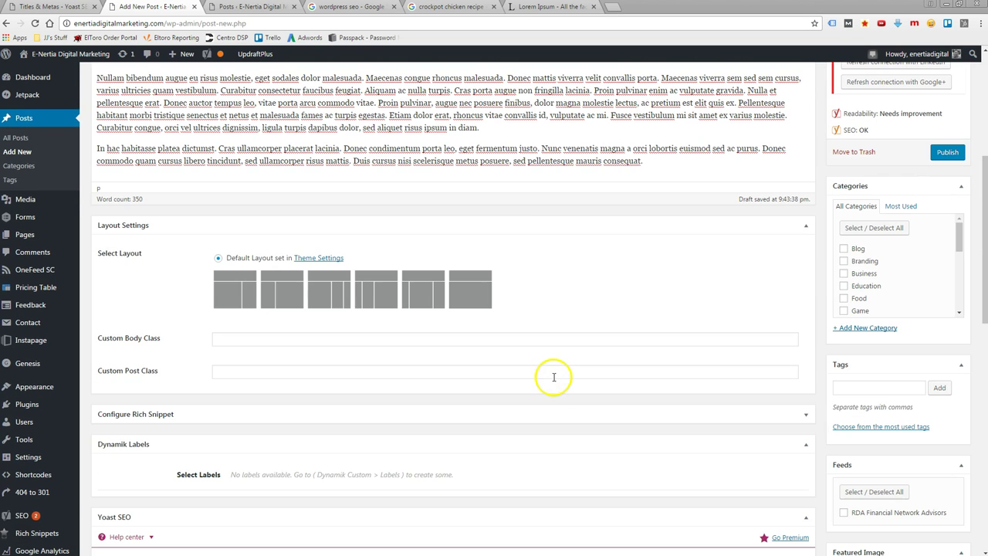
{"action": "scroll", "coordinate": [554, 384], "scroll_direction": "up", "scroll_amount": 3}
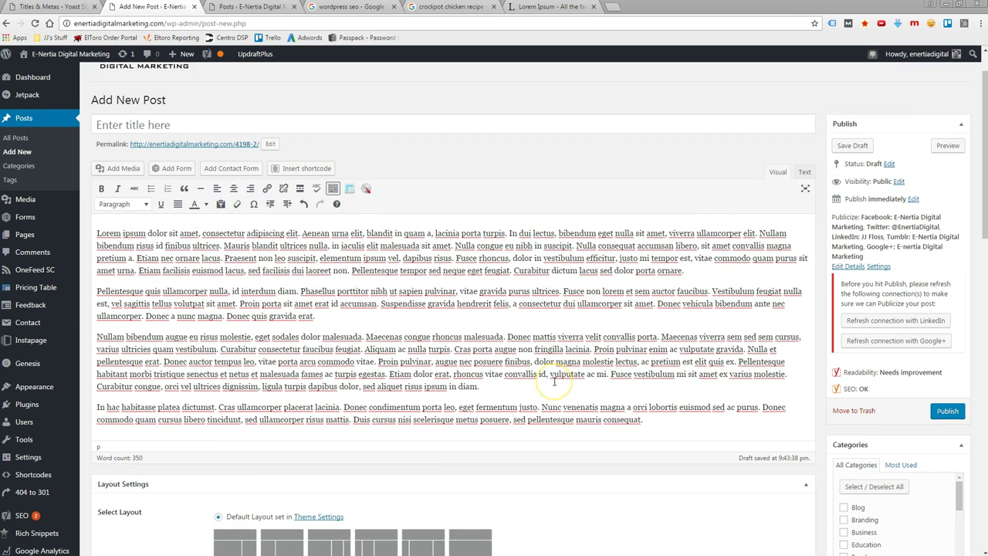
{"action": "scroll", "coordinate": [553, 381], "scroll_direction": "down", "scroll_amount": 10}
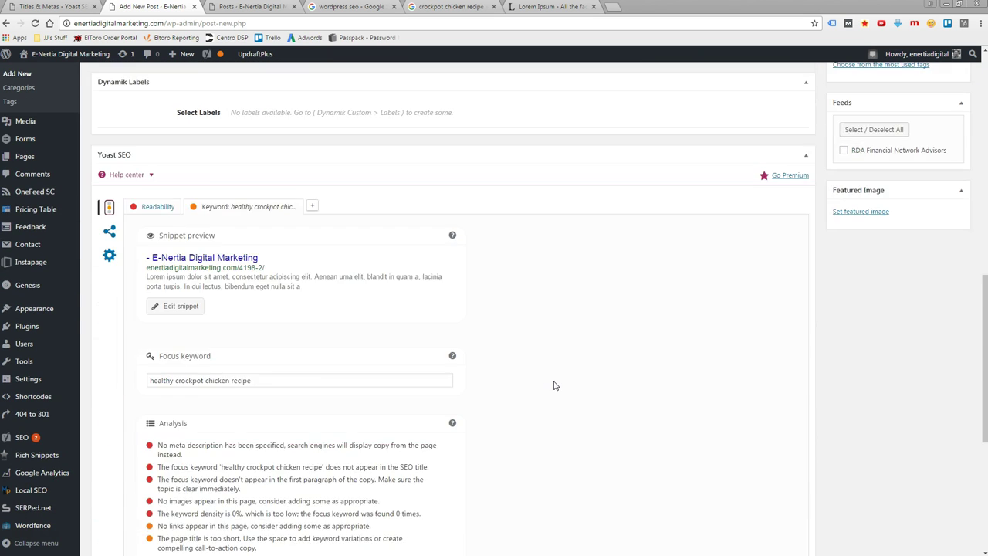
{"action": "scroll", "coordinate": [553, 386], "scroll_direction": "down", "scroll_amount": 1}
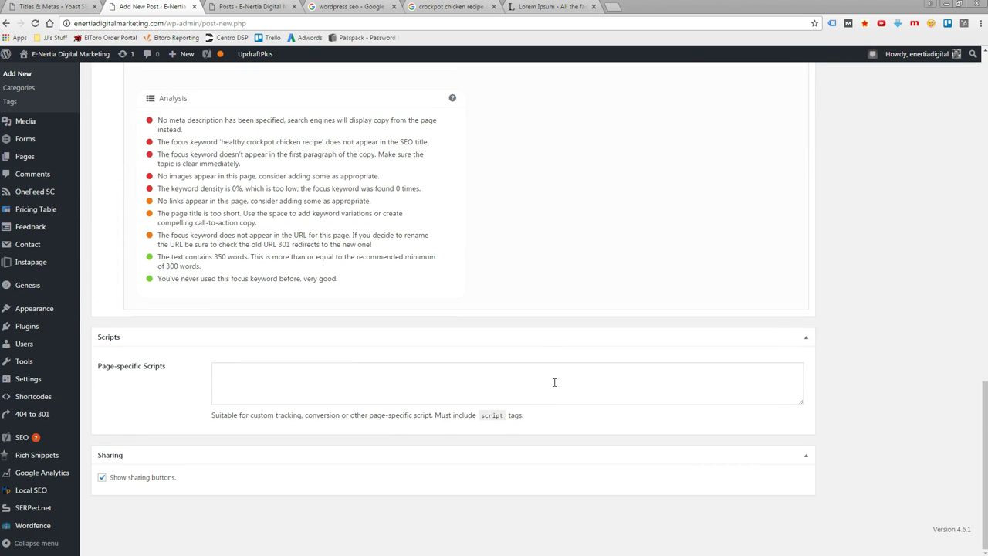
{"action": "scroll", "coordinate": [554, 384], "scroll_direction": "up", "scroll_amount": 1}
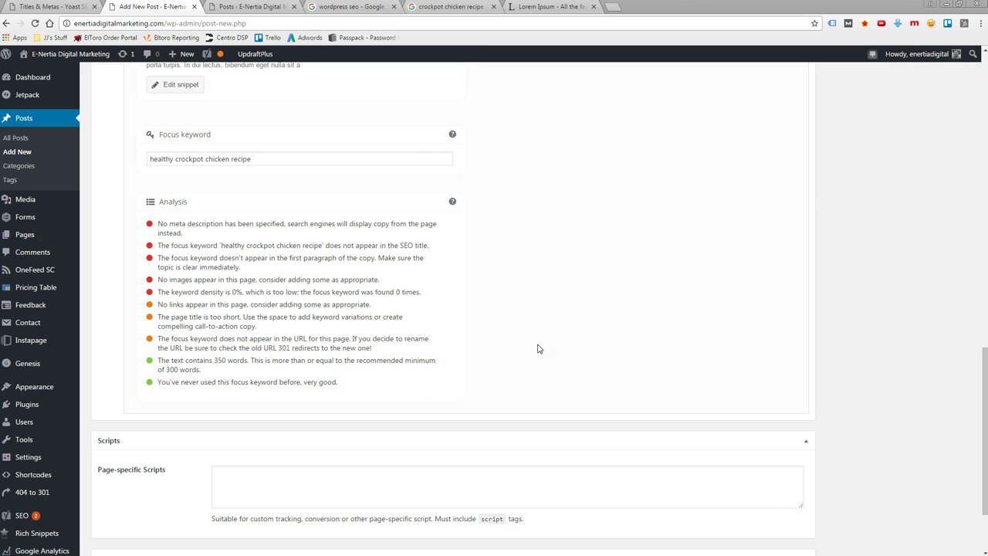
{"action": "left_click", "coordinate": [351, 384]}
{"action": "left_click", "coordinate": [496, 371]}
{"action": "left_click", "coordinate": [351, 384]}
{"action": "left_click", "coordinate": [582, 344]}
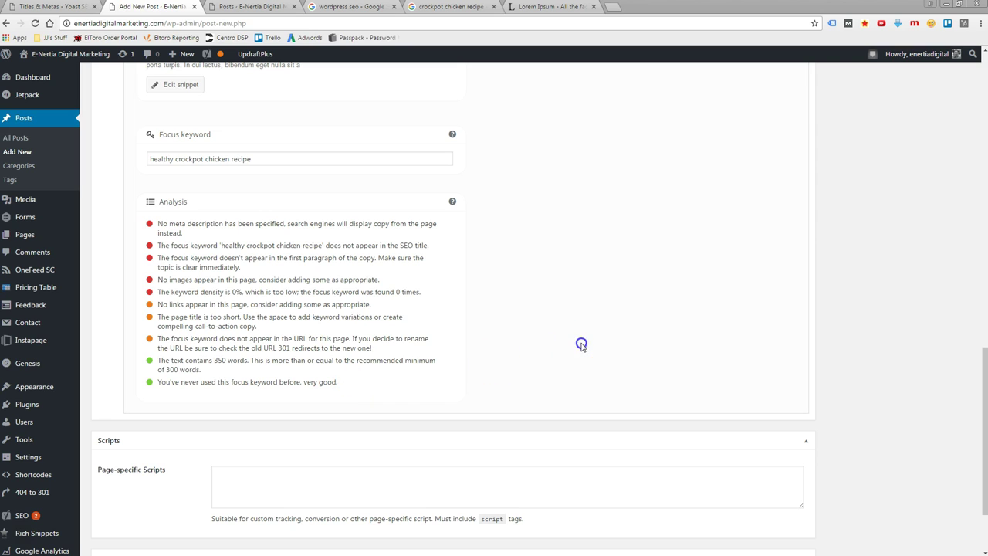
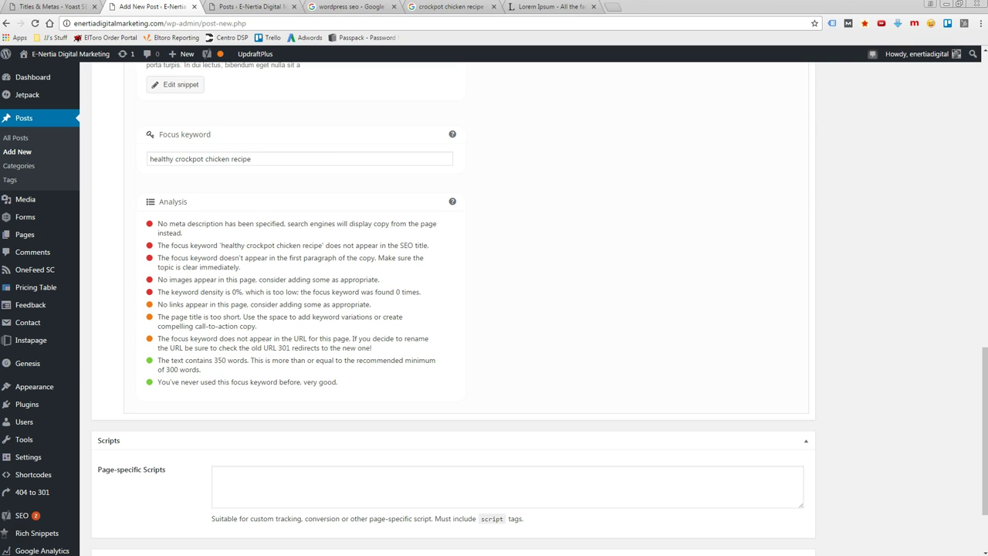
Step: Clear the stray selection in the analysis text and scroll back up to the post's top
{"action": "left_click", "coordinate": [878, 305]}
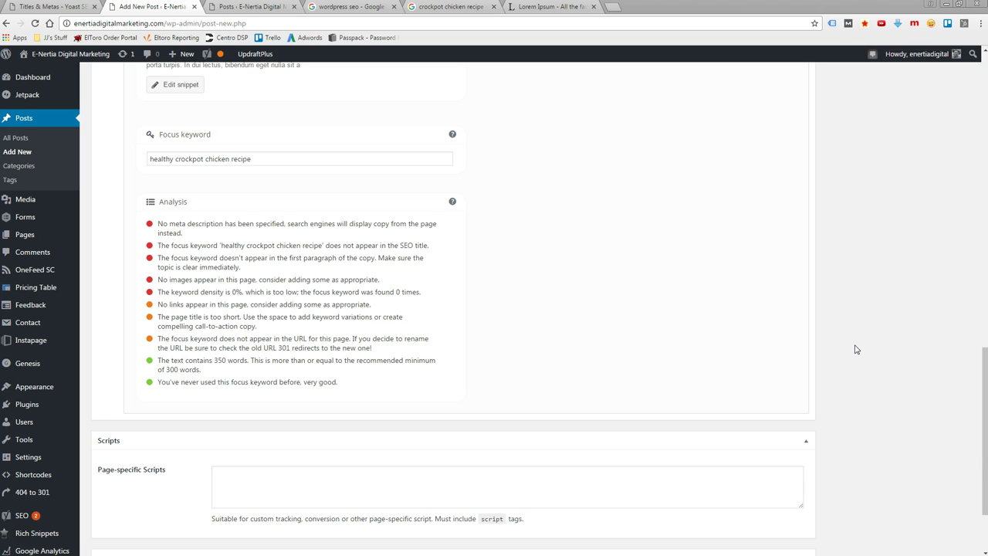
{"action": "left_click", "coordinate": [771, 326]}
{"action": "left_click", "coordinate": [880, 319]}
{"action": "left_click", "coordinate": [765, 326]}
{"action": "left_click", "coordinate": [694, 331]}
{"action": "scroll", "coordinate": [693, 331], "scroll_direction": "up", "scroll_amount": 3}
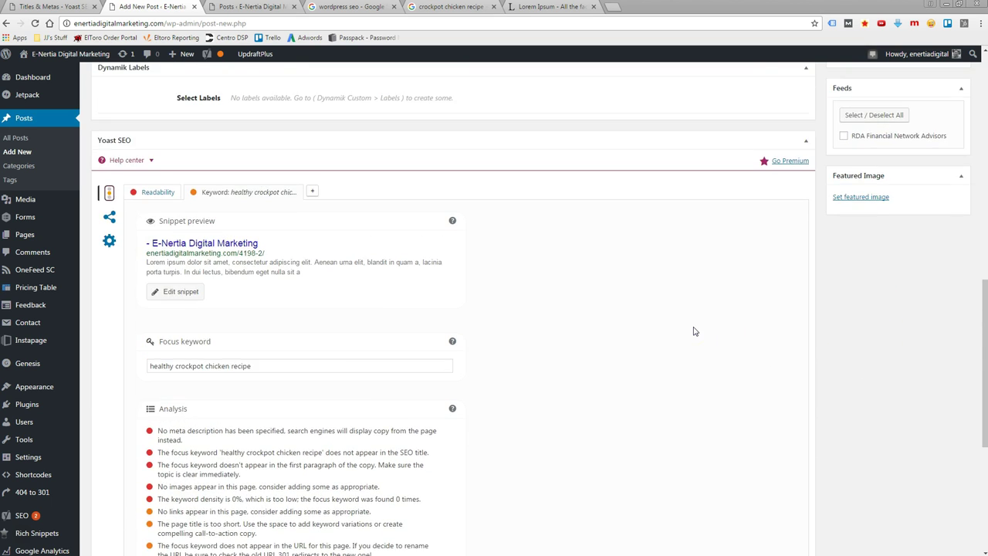
{"action": "scroll", "coordinate": [687, 350], "scroll_direction": "down", "scroll_amount": 2}
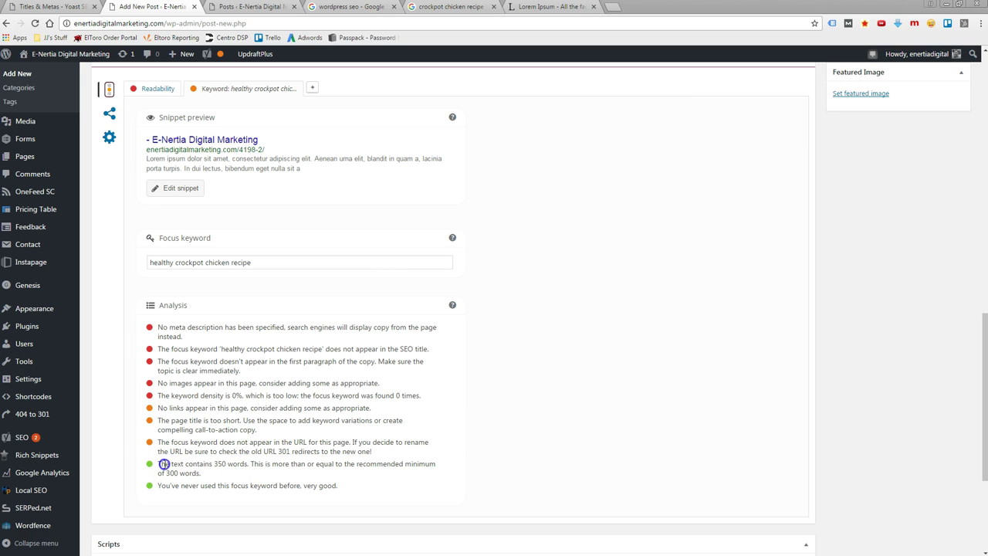
{"action": "left_click", "coordinate": [244, 463]}
{"action": "scroll", "coordinate": [567, 351], "scroll_direction": "down", "scroll_amount": 1}
{"action": "scroll", "coordinate": [567, 348], "scroll_direction": "up", "scroll_amount": 1}
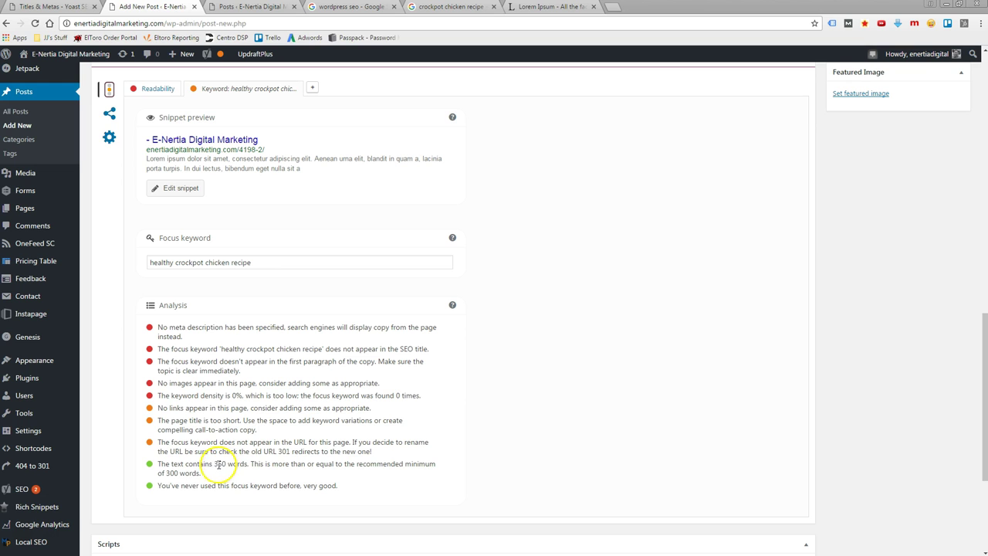
{"action": "scroll", "coordinate": [614, 340], "scroll_direction": "up", "scroll_amount": 1}
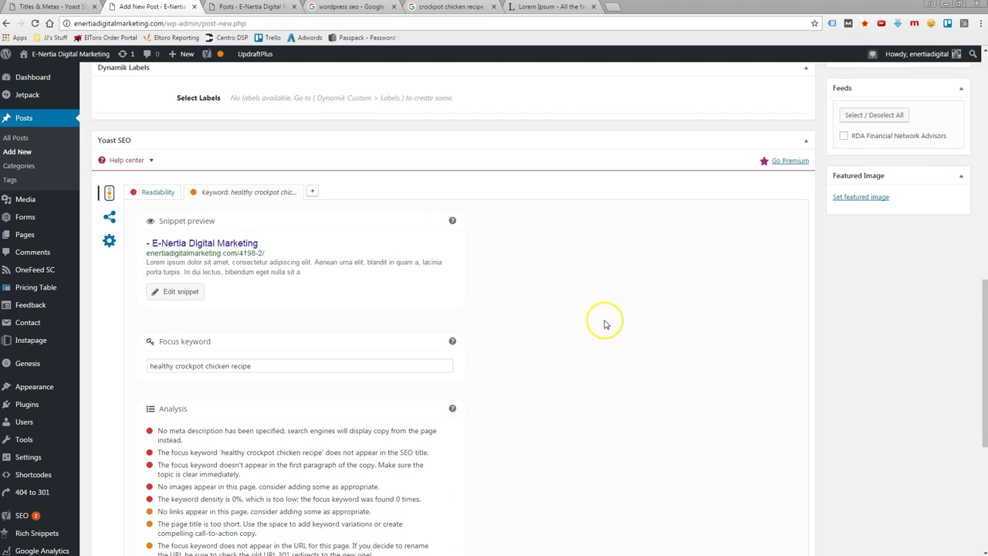
{"action": "scroll", "coordinate": [574, 324], "scroll_direction": "up", "scroll_amount": 1}
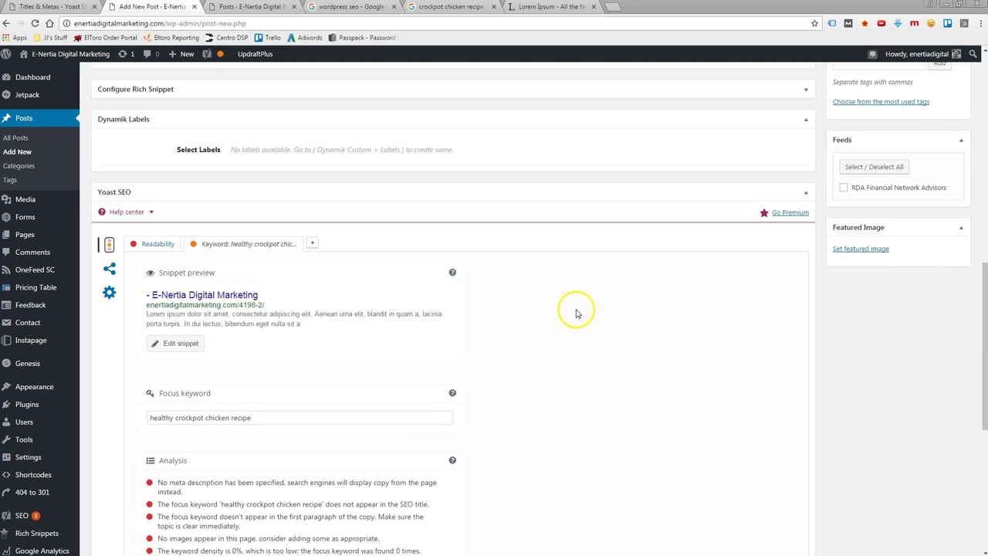
{"action": "scroll", "coordinate": [576, 313], "scroll_direction": "down", "scroll_amount": 4}
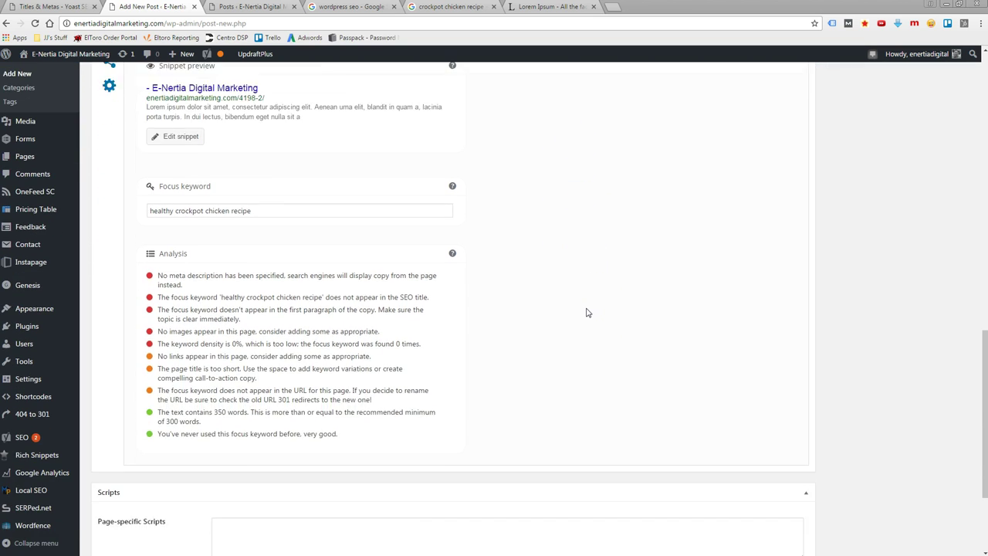
{"action": "scroll", "coordinate": [592, 342], "scroll_direction": "up", "scroll_amount": 1}
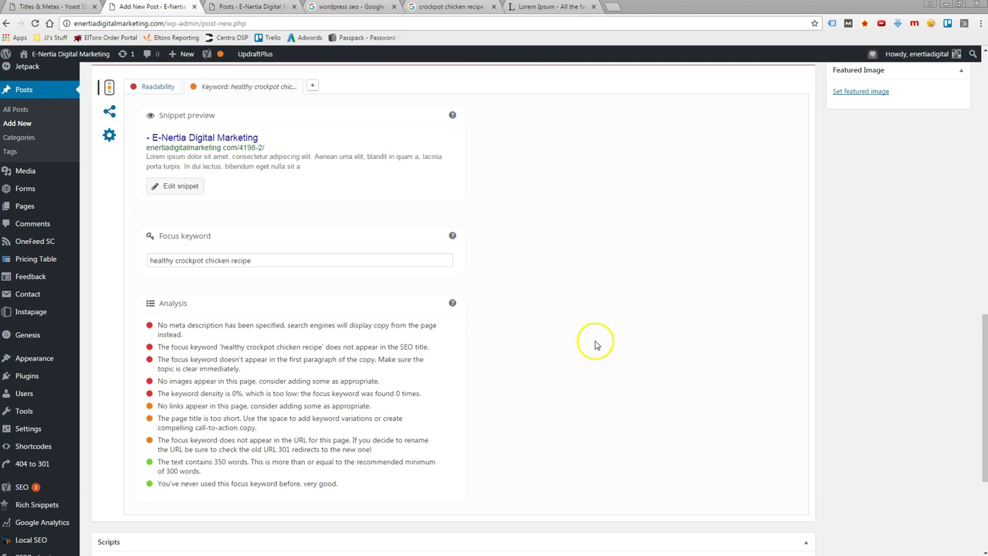
{"action": "scroll", "coordinate": [610, 343], "scroll_direction": "up", "scroll_amount": 1}
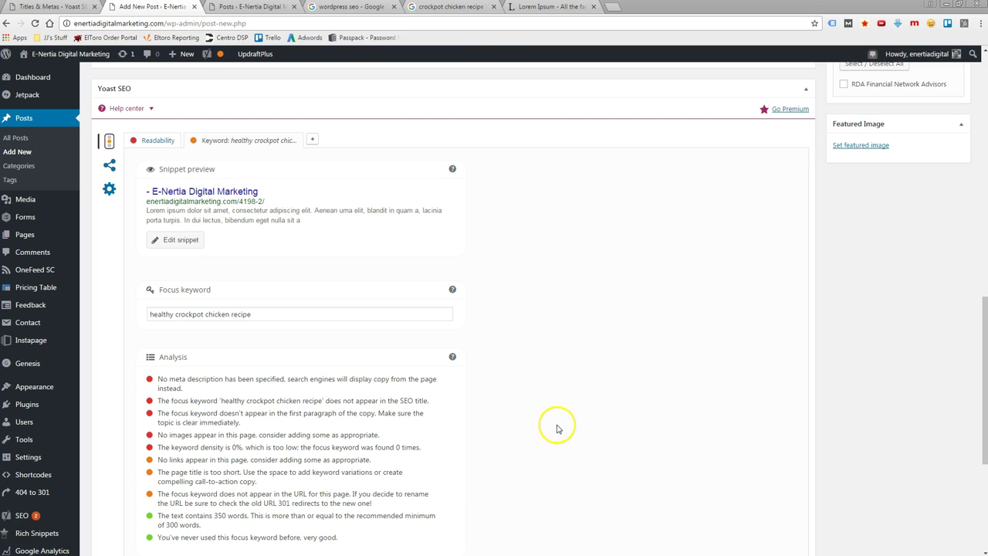
{"action": "scroll", "coordinate": [562, 377], "scroll_direction": "up", "scroll_amount": 4}
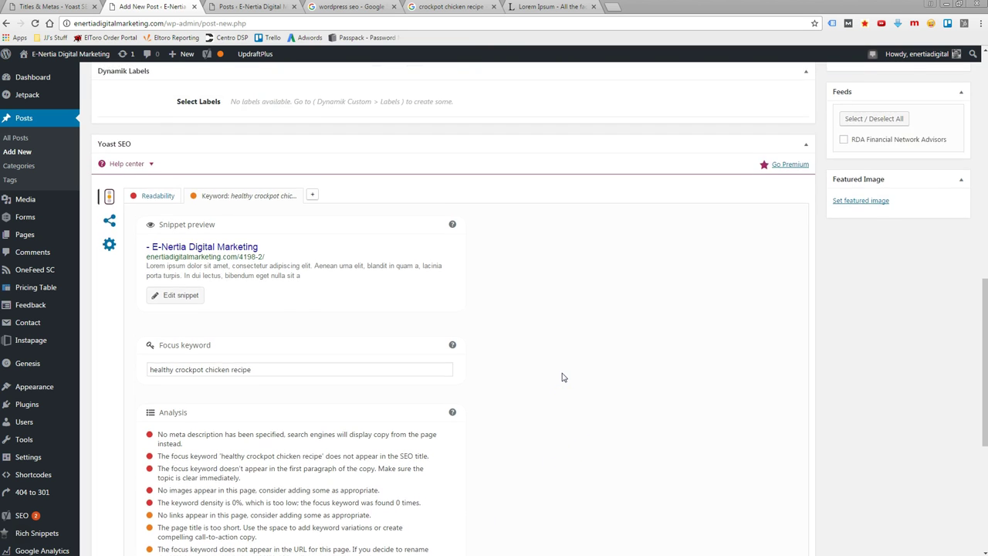
{"action": "scroll", "coordinate": [572, 384], "scroll_direction": "up", "scroll_amount": 6}
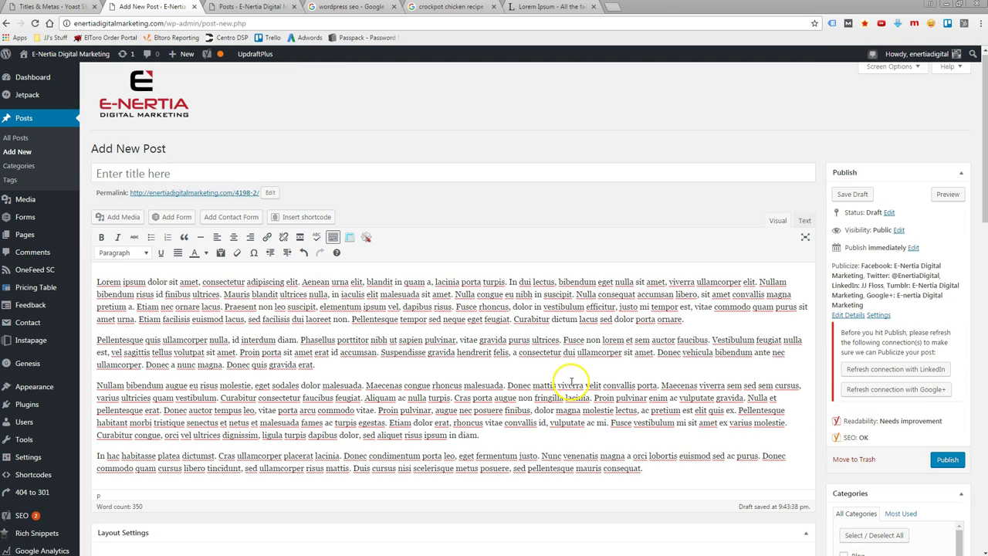
Step: Paste 'Healthy crockpot chicken recipe' as the post title
{"action": "left_click", "coordinate": [142, 175]}
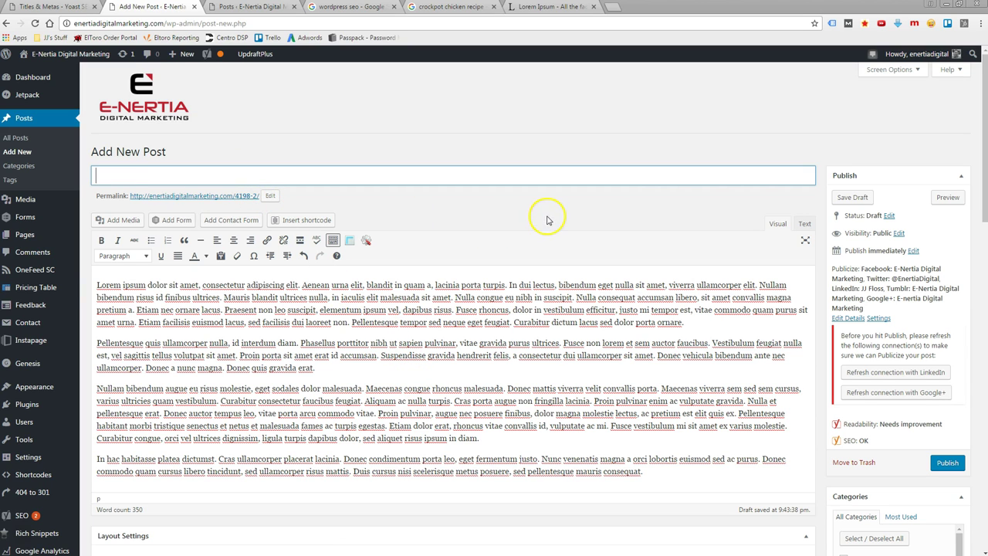
{"action": "left_click", "coordinate": [113, 181]}
{"action": "key", "text": "alt+Tab"}
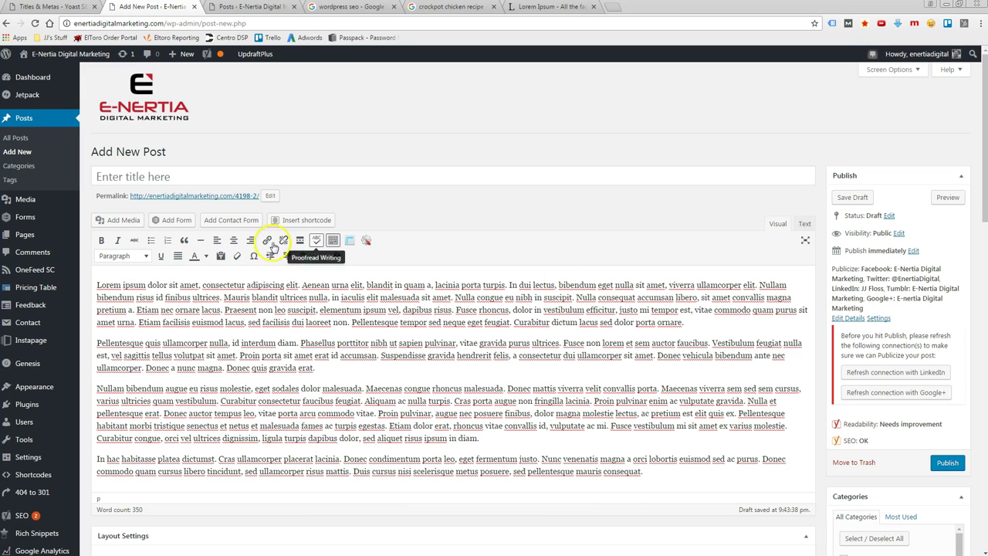
{"action": "left_click", "coordinate": [109, 176]}
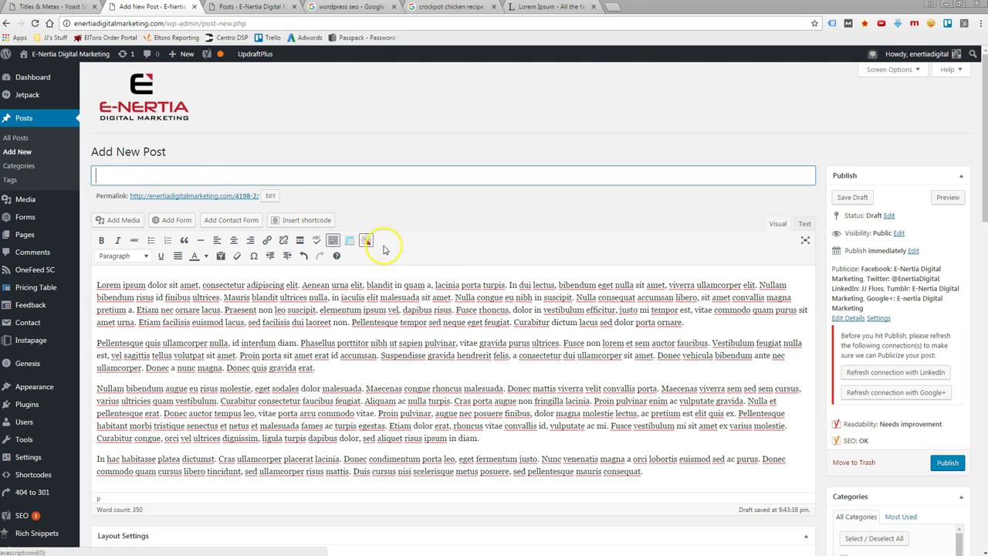
{"action": "type", "text": "Healthy crockpot chicken recipe"}
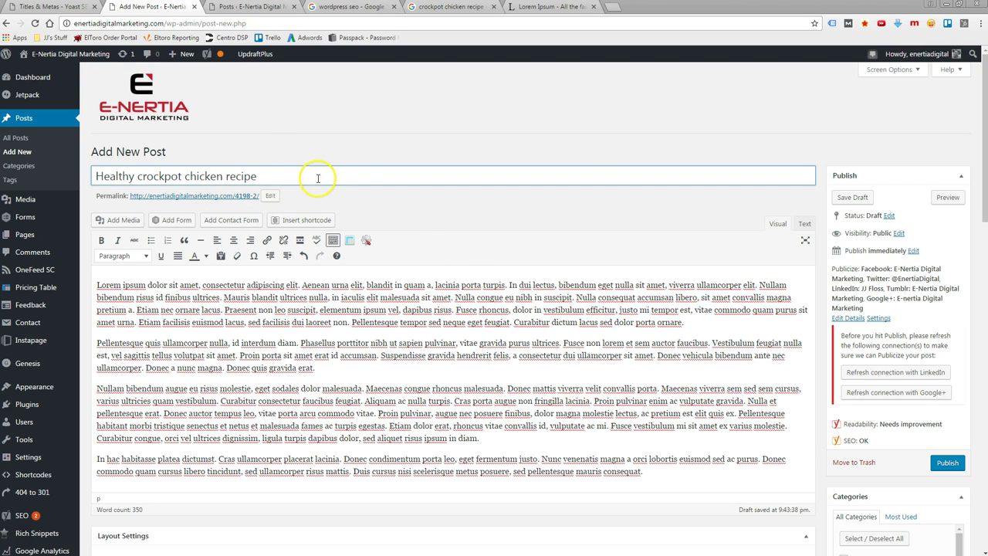
{"action": "left_click", "coordinate": [357, 199]}
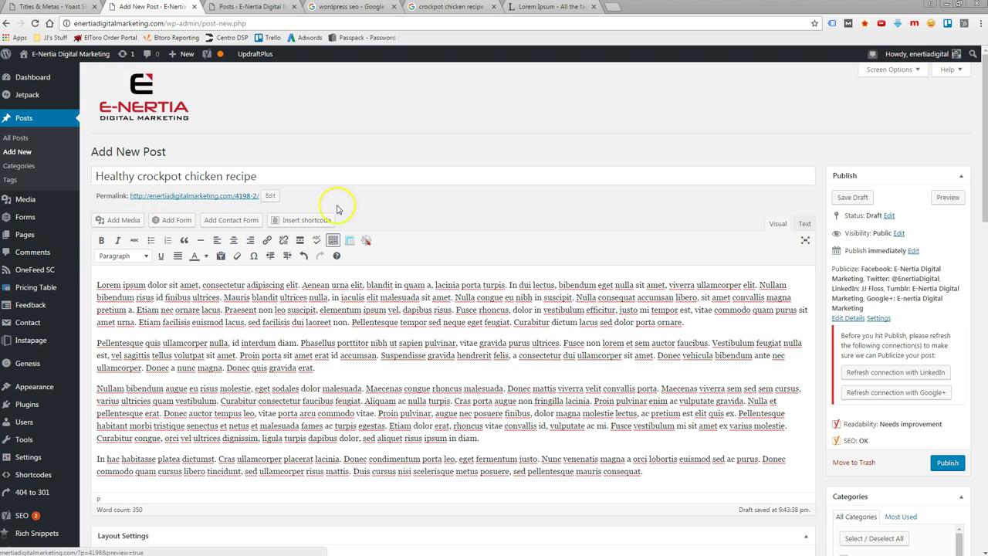
Step: Replace the permalink slug 4198-2 with healthy-crockpot-chicken-recipe and confirm it
{"action": "left_click", "coordinate": [272, 199]}
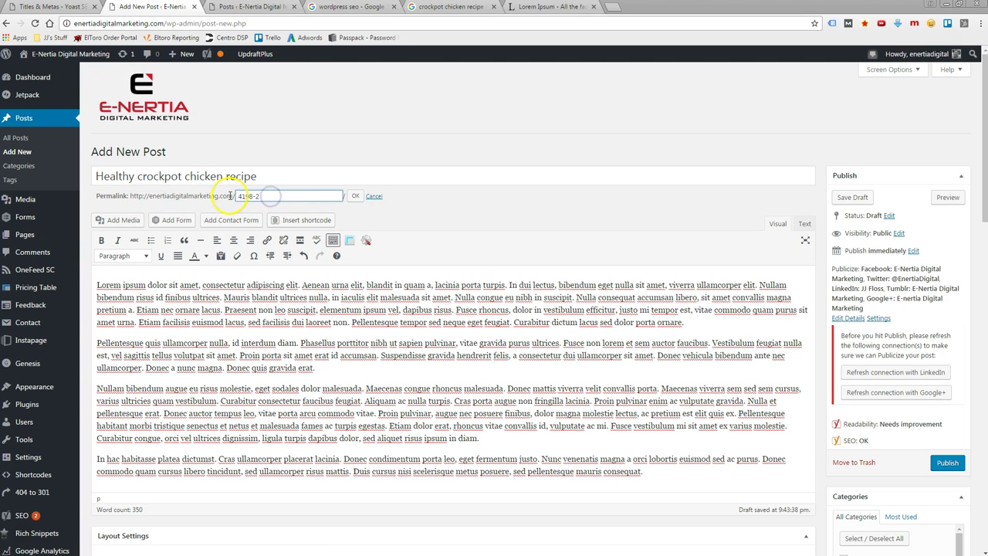
{"action": "left_click_drag", "start_coordinate": [265, 196], "coordinate": [237, 196]}
{"action": "type", "text": "Healthy crockpot chicken recipe"}
{"action": "left_click", "coordinate": [357, 197]}
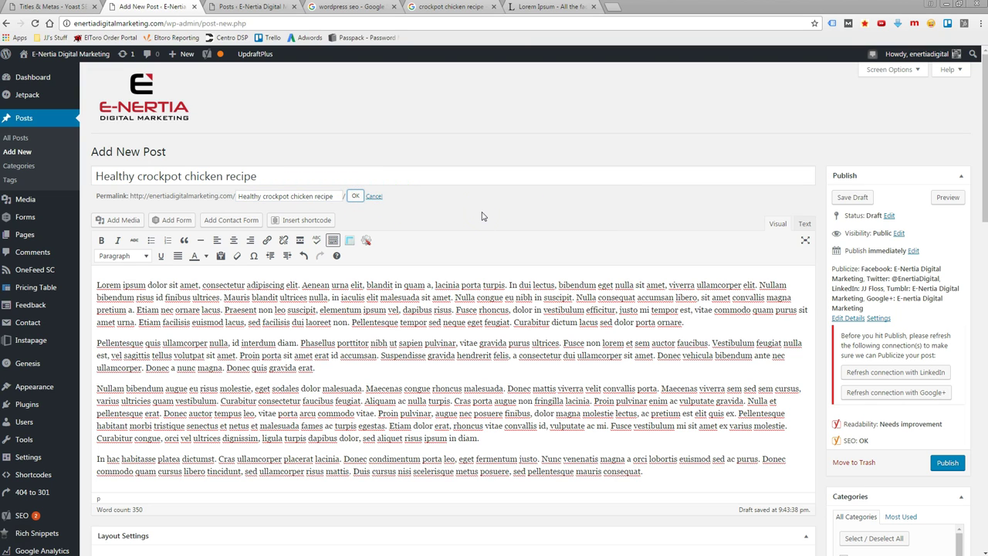
{"action": "left_click", "coordinate": [417, 205]}
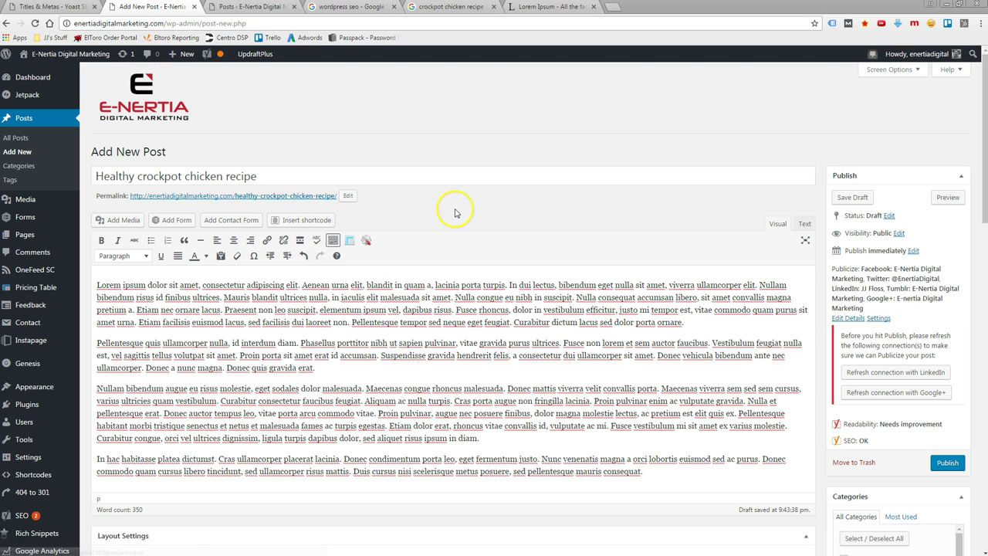
Step: Scroll down to the Yoast SEO box and open its snippet editor
{"action": "scroll", "coordinate": [494, 216], "scroll_direction": "down", "scroll_amount": 2}
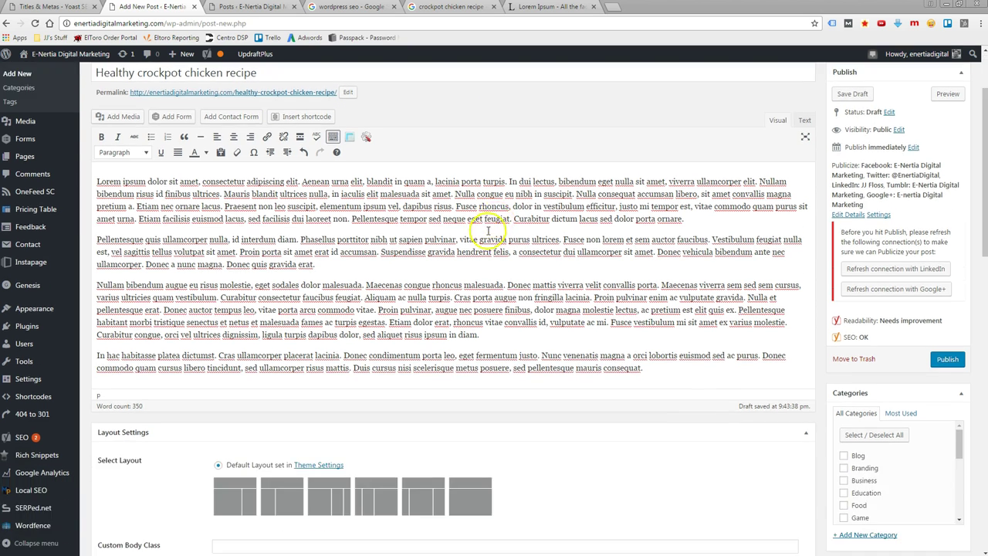
{"action": "scroll", "coordinate": [584, 276], "scroll_direction": "down", "scroll_amount": 6}
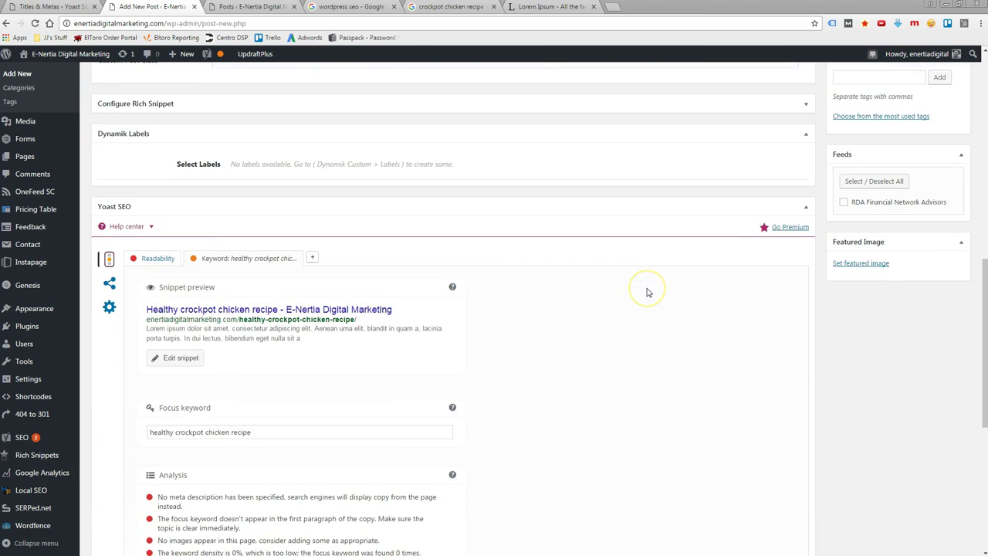
{"action": "scroll", "coordinate": [648, 292], "scroll_direction": "down", "scroll_amount": 2}
{"action": "scroll", "coordinate": [617, 325], "scroll_direction": "down", "scroll_amount": 2}
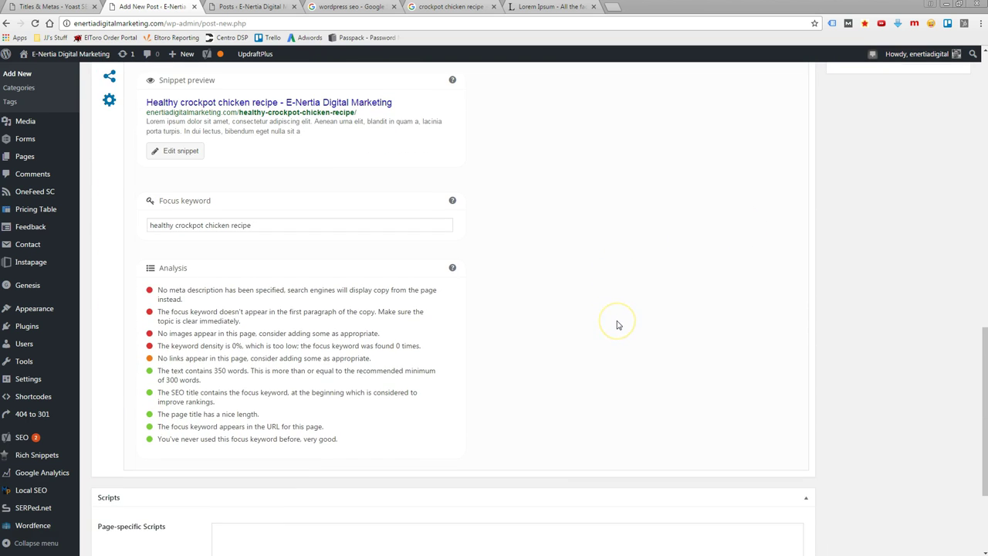
{"action": "scroll", "coordinate": [617, 325], "scroll_direction": "up", "scroll_amount": 2}
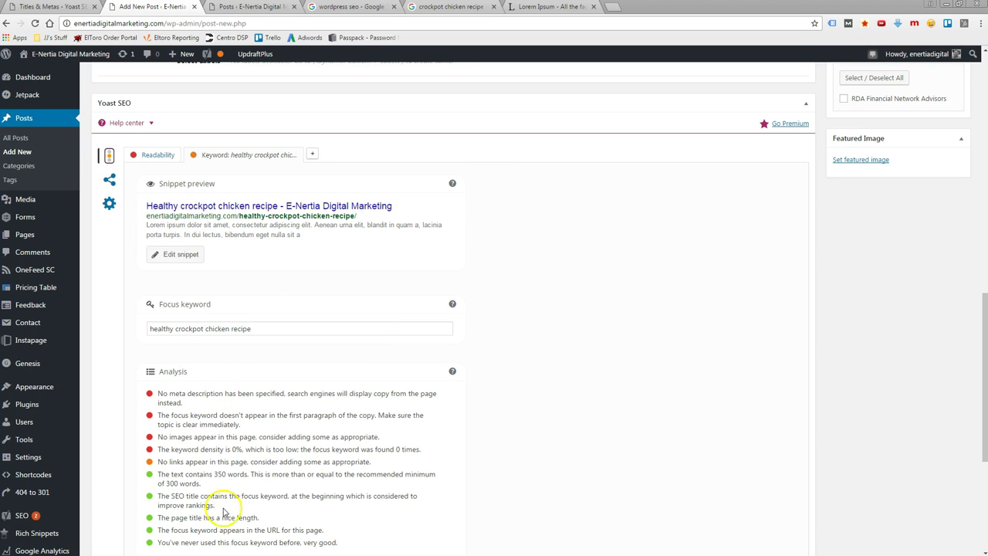
{"action": "scroll", "coordinate": [574, 405], "scroll_direction": "down", "scroll_amount": 1}
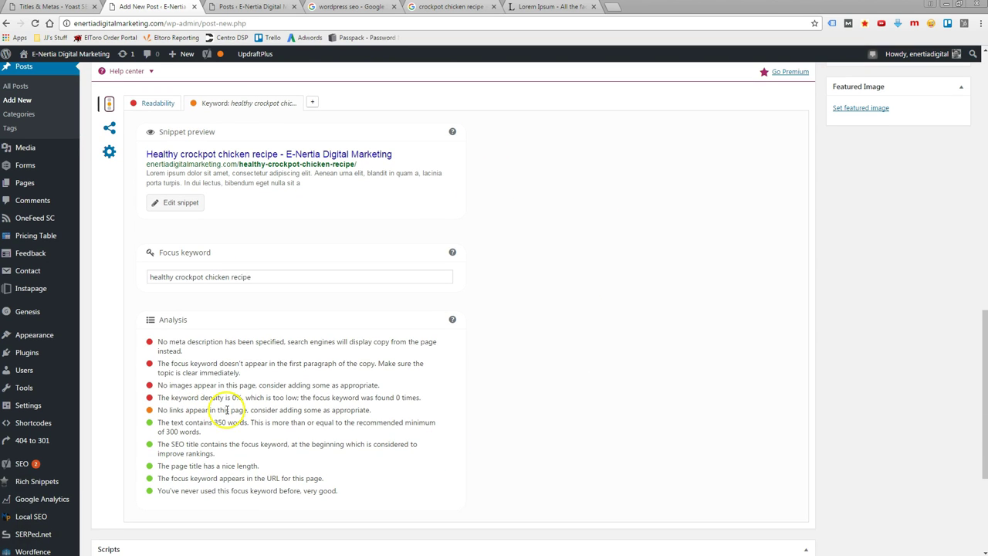
{"action": "left_click", "coordinate": [180, 202]}
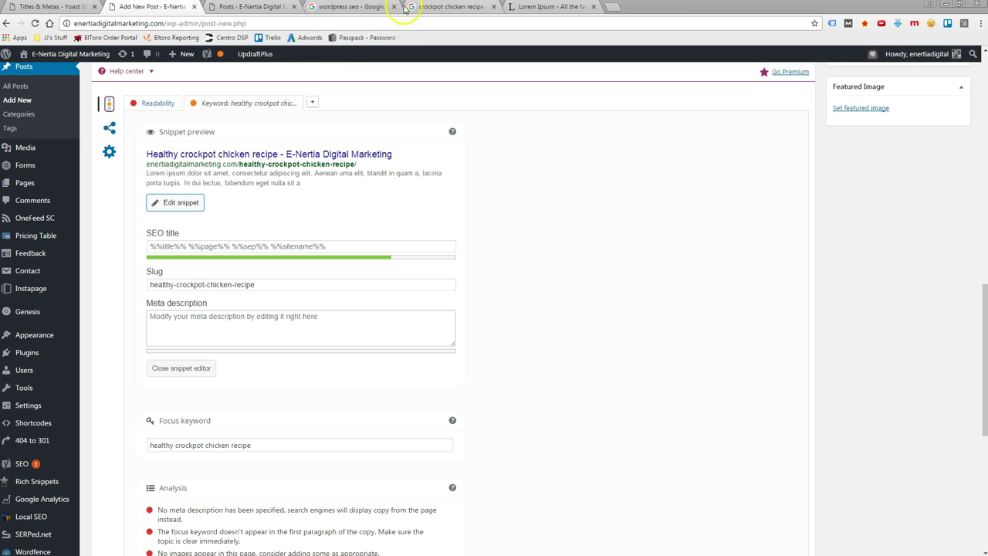
Step: Glance at the Google results tab, then return to the SEO title and meta description fields
{"action": "left_click", "coordinate": [359, 6]}
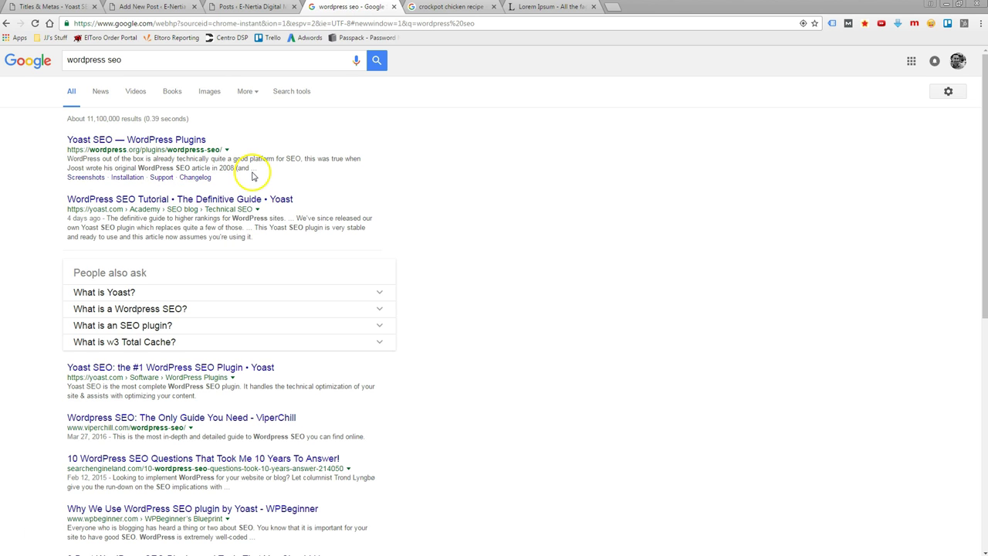
{"action": "left_click", "coordinate": [164, 6]}
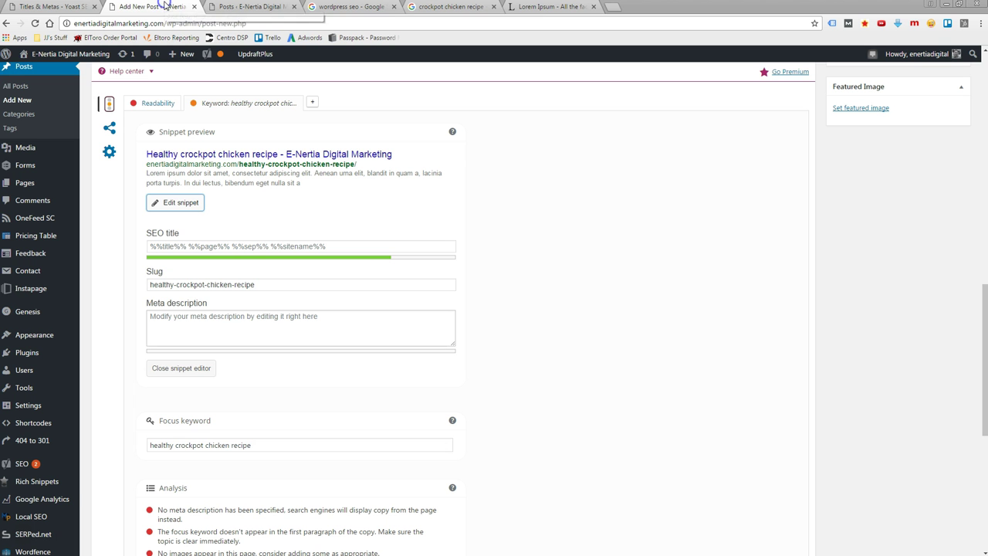
{"action": "left_click", "coordinate": [205, 247]}
{"action": "left_click", "coordinate": [203, 246]}
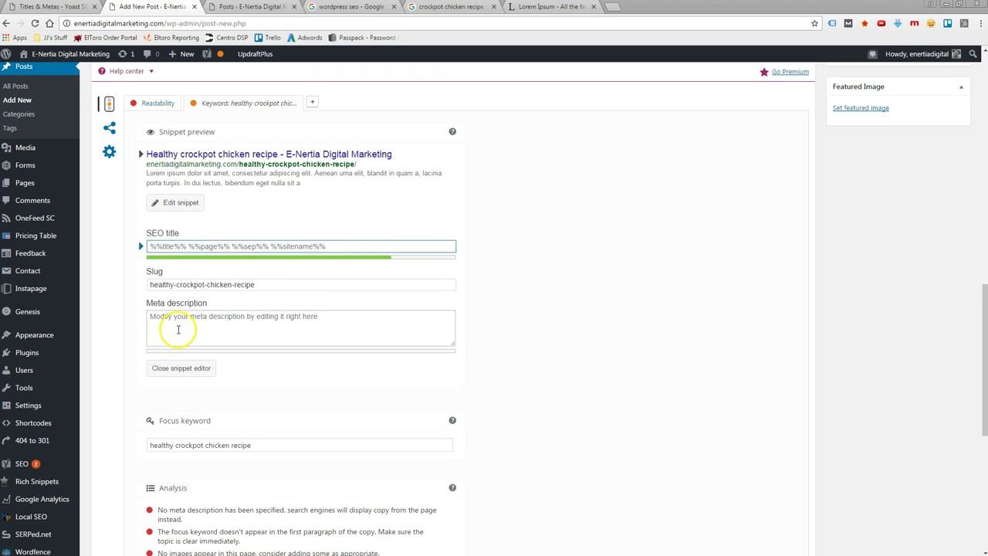
{"action": "left_click", "coordinate": [183, 326]}
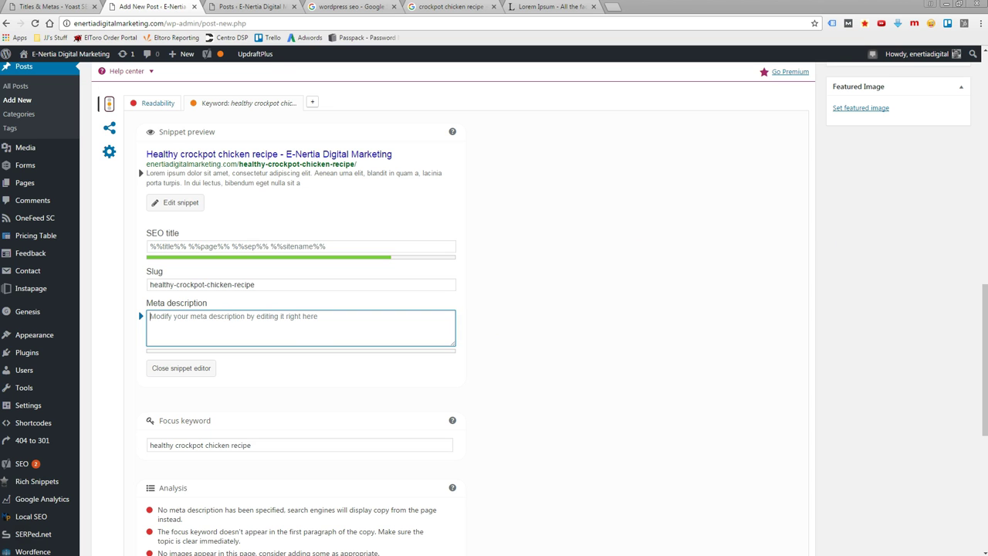
Step: Resize the notes window, copy the heading 'Healthy crockpot chicken recipe', and return to the SEO title
{"action": "key", "text": "alt+Tab"}
{"action": "left_click_drag", "start_coordinate": [909, 98], "coordinate": [885, 79]}
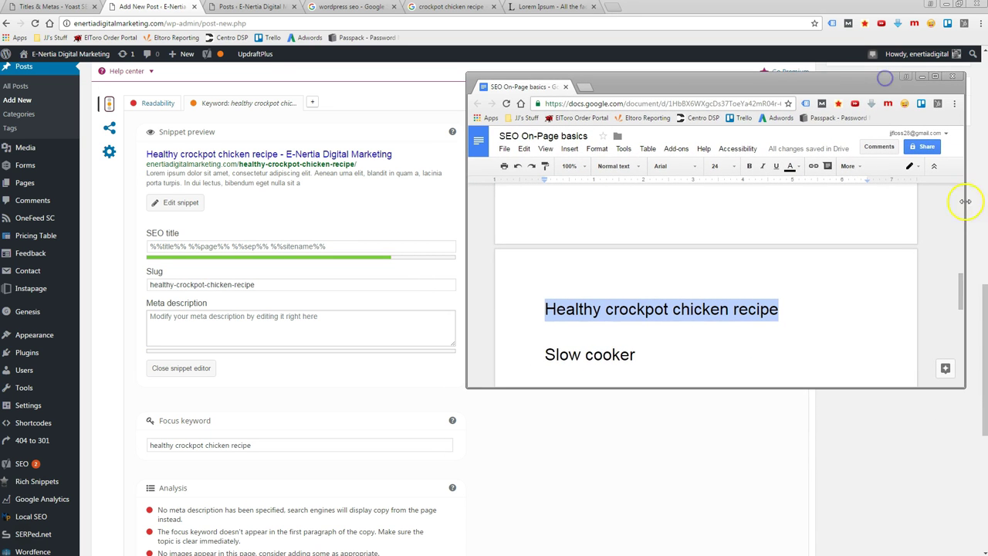
{"action": "left_click_drag", "start_coordinate": [965, 201], "coordinate": [844, 197]}
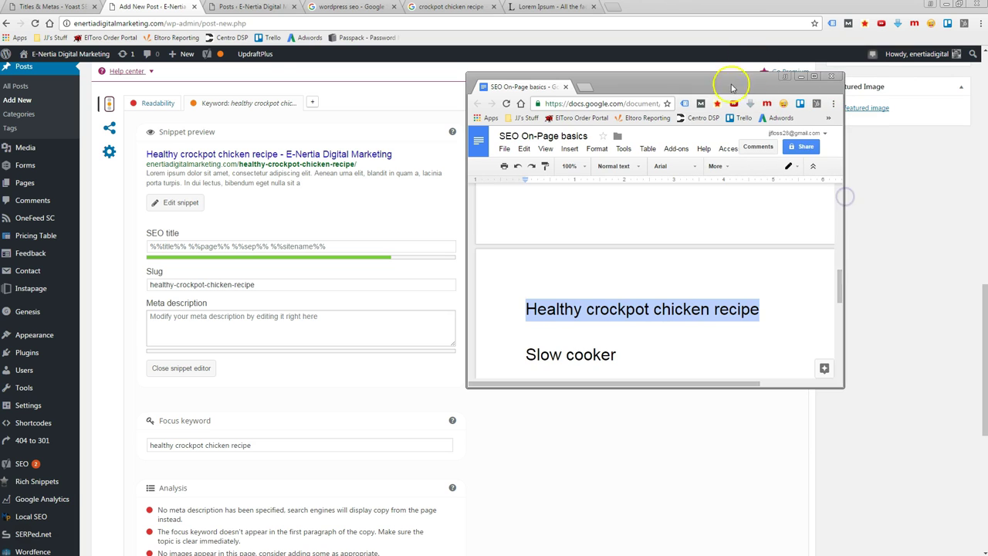
{"action": "left_click_drag", "start_coordinate": [690, 387], "coordinate": [693, 534]}
{"action": "mouse_move", "coordinate": [701, 88]}
{"action": "left_mouse_down"}
{"action": "mouse_move", "coordinate": [792, 57]}
{"action": "mouse_move", "coordinate": [820, 33]}
{"action": "left_mouse_up"}
{"action": "left_click", "coordinate": [710, 342]}
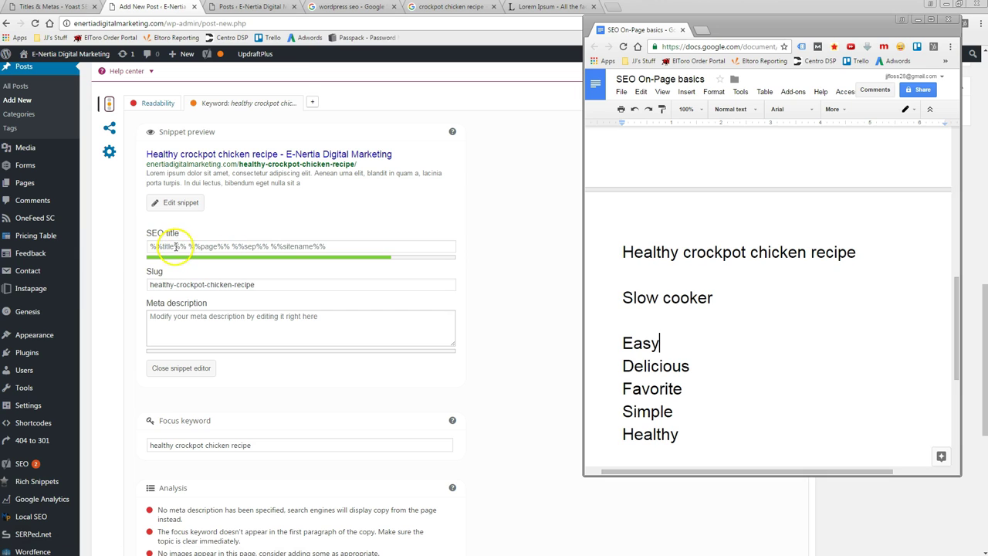
{"action": "left_click_drag", "start_coordinate": [624, 252], "coordinate": [853, 255]}
{"action": "key", "text": "ctrl+c"}
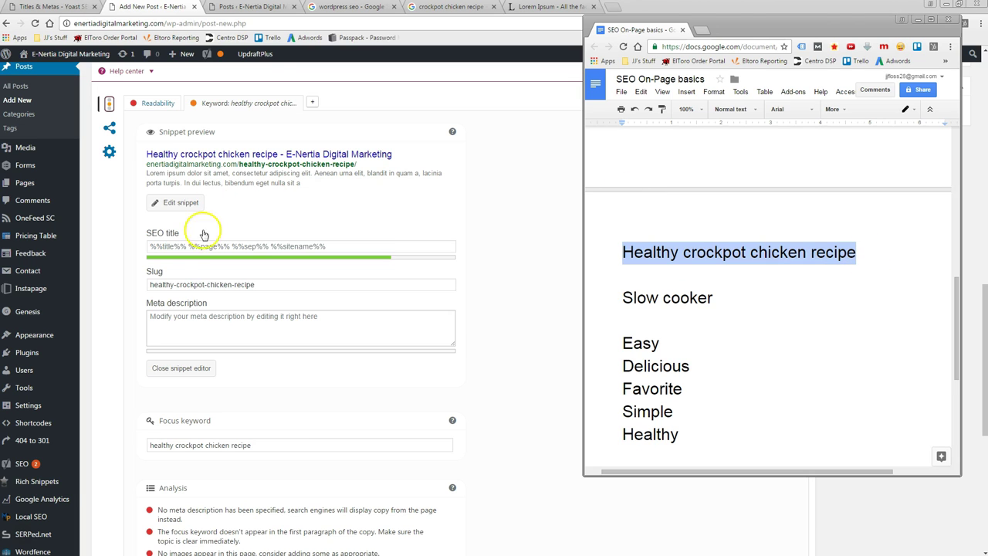
{"action": "left_click", "coordinate": [202, 246]}
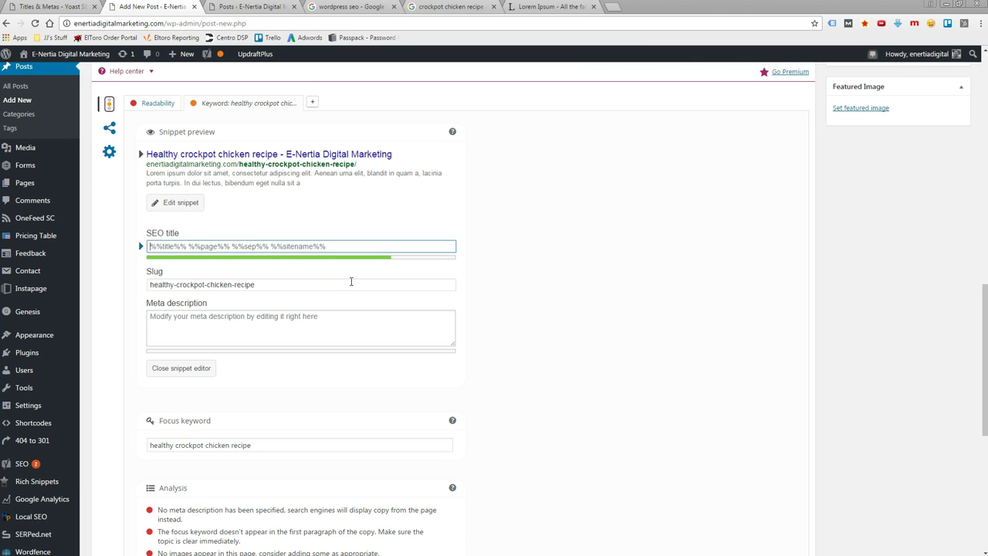
Step: Paste the heading as the SEO title and capitalise it to 'Healthy Crockpot Chicken Recipe'
{"action": "key", "text": "ctrl+v"}
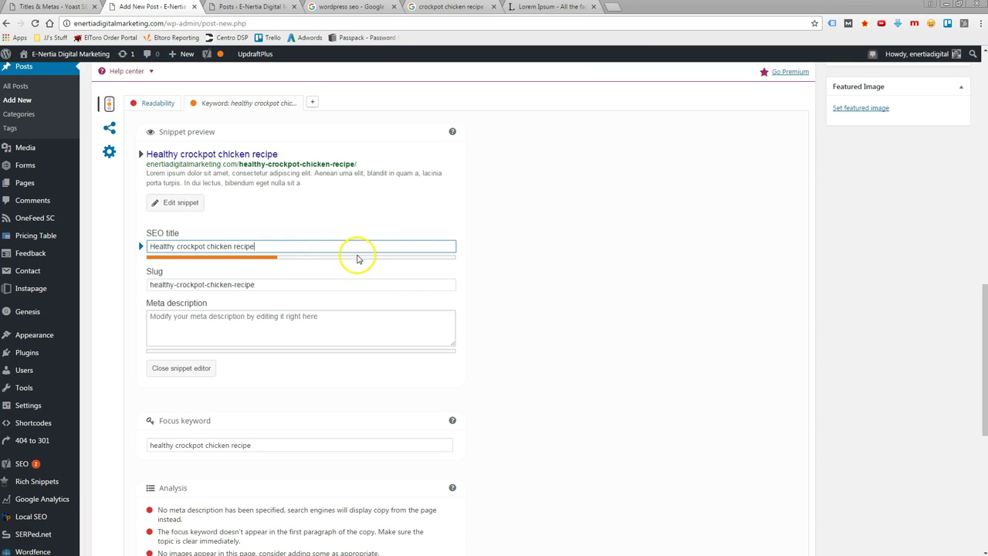
{"action": "left_click", "coordinate": [177, 246]}
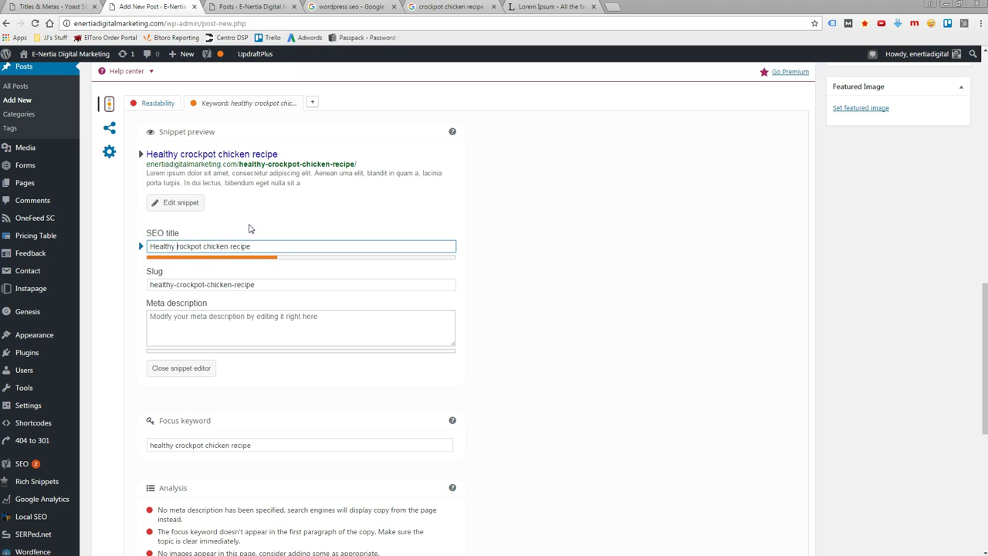
{"action": "type", "text": "C"}
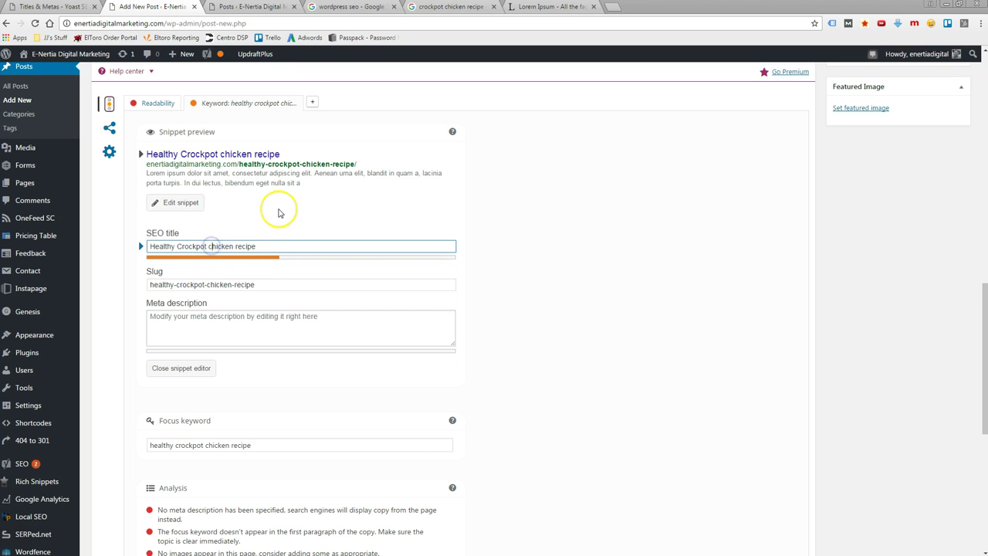
{"action": "key", "text": "BackSpace"}
{"action": "type", "text": "C"}
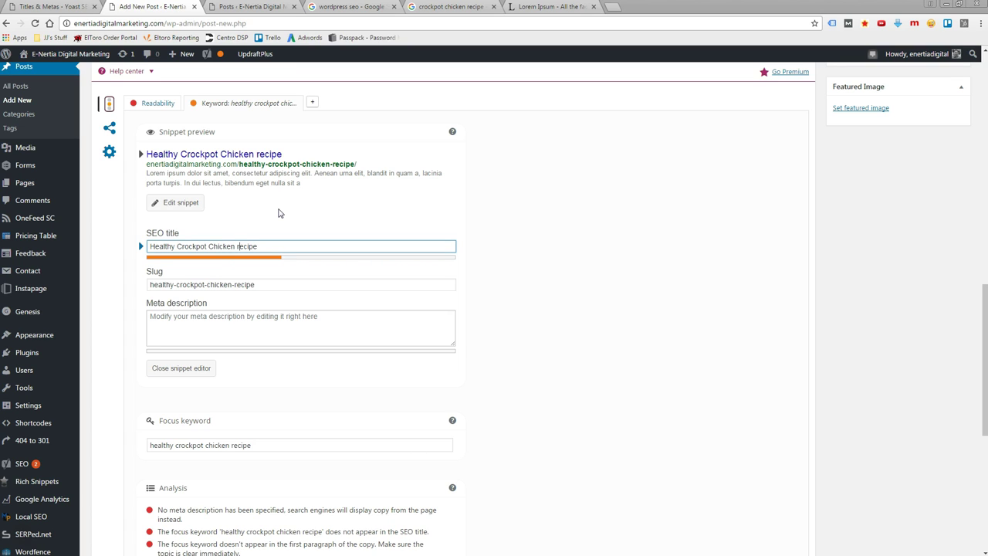
{"action": "left_click", "coordinate": [265, 247]}
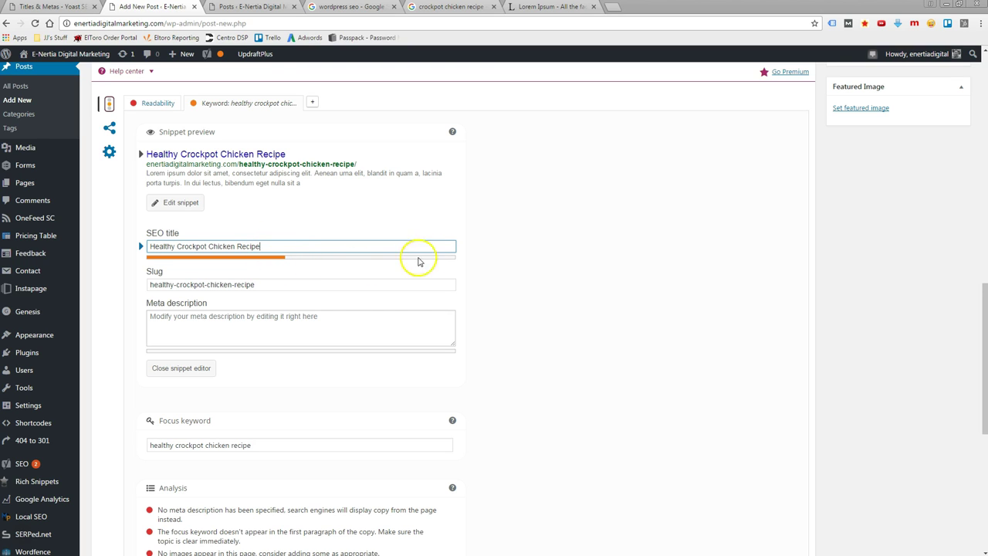
{"action": "left_click", "coordinate": [271, 246]}
{"action": "left_click", "coordinate": [512, 275]}
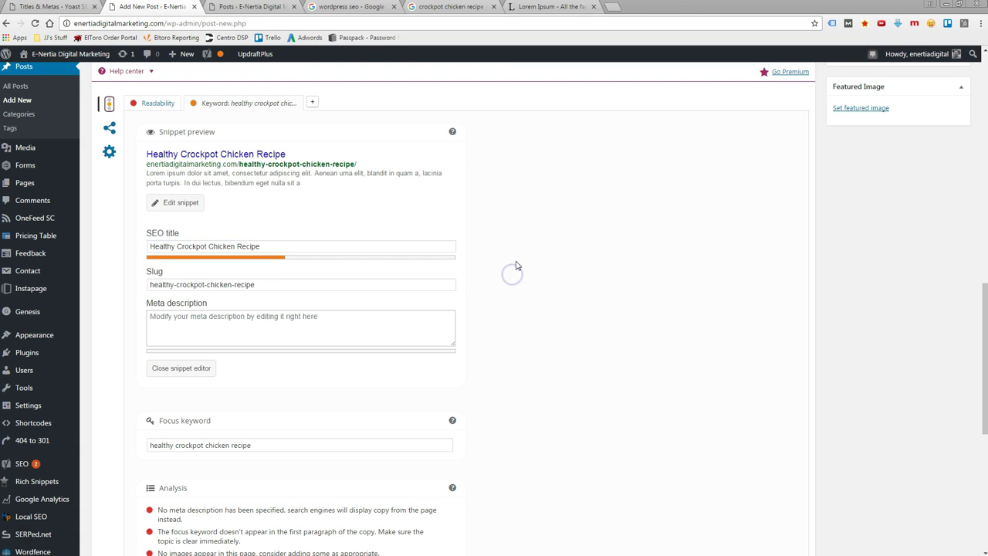
{"action": "scroll", "coordinate": [516, 265], "scroll_direction": "down", "scroll_amount": 3}
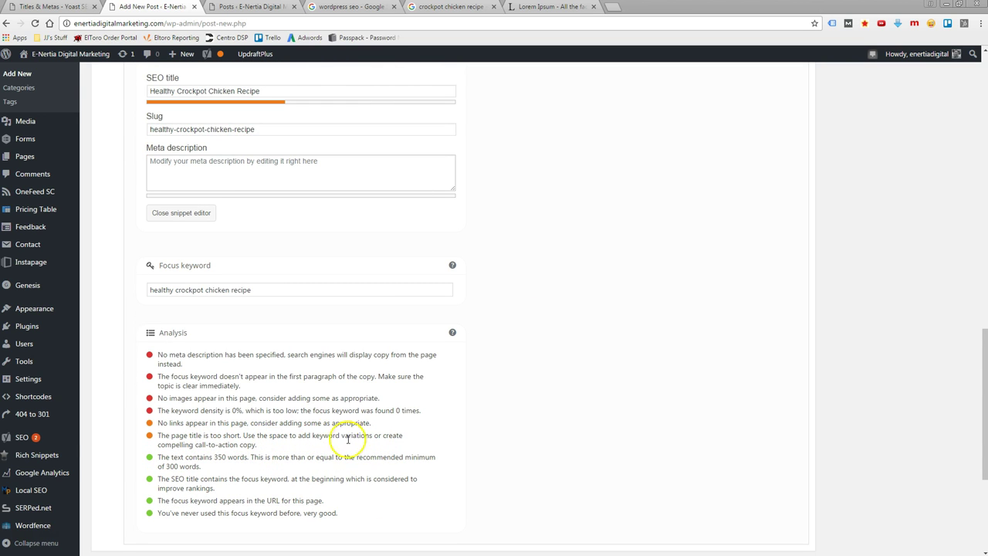
{"action": "left_click", "coordinate": [390, 434]}
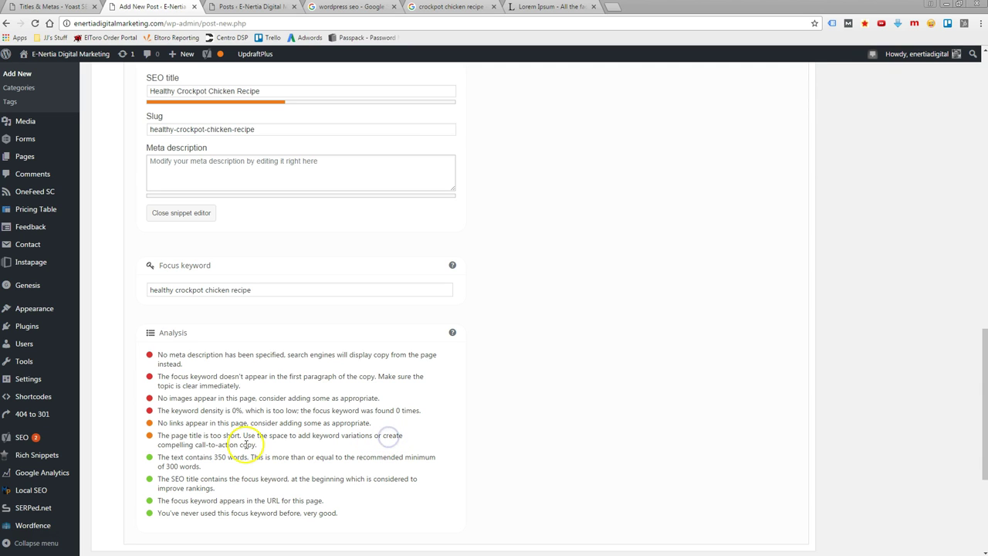
Step: Append ' - Fast & Easy To Make' to the SEO title so its length bar turns green
{"action": "left_click_drag", "start_coordinate": [257, 446], "coordinate": [155, 437]}
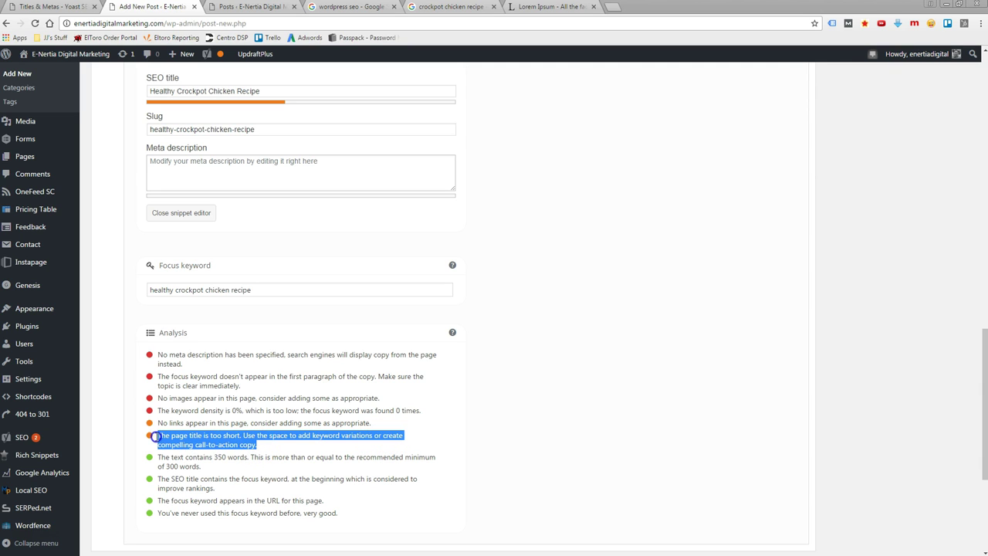
{"action": "left_click", "coordinate": [511, 434]}
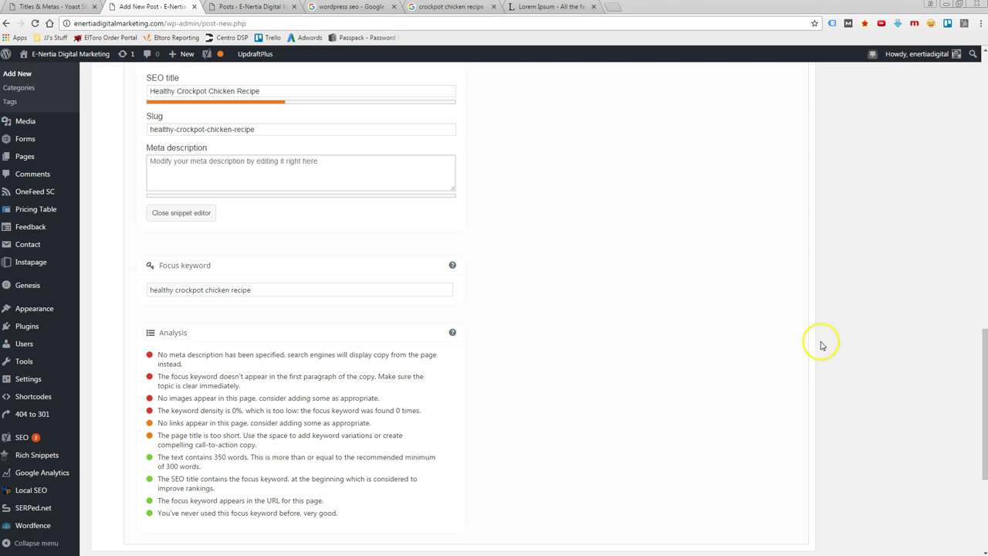
{"action": "scroll", "coordinate": [718, 331], "scroll_direction": "up", "scroll_amount": 3}
{"action": "scroll", "coordinate": [718, 332], "scroll_direction": "down", "scroll_amount": 1}
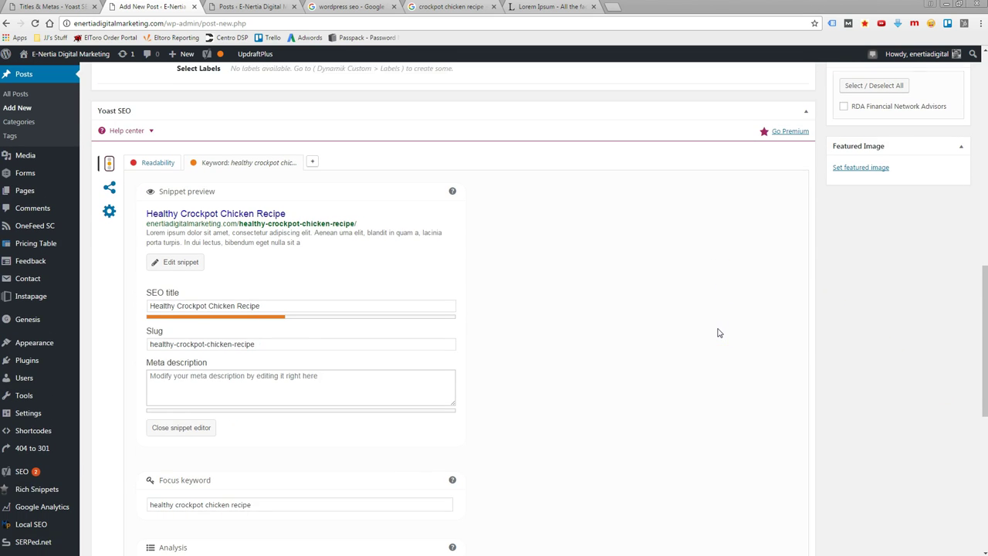
{"action": "left_click", "coordinate": [271, 298]}
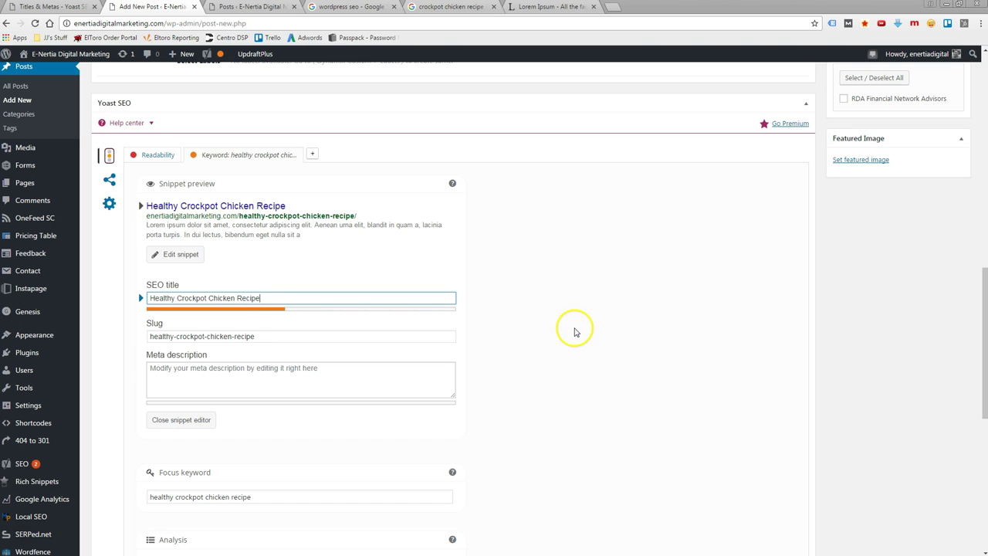
{"action": "left_click_drag", "start_coordinate": [271, 298], "coordinate": [158, 298]}
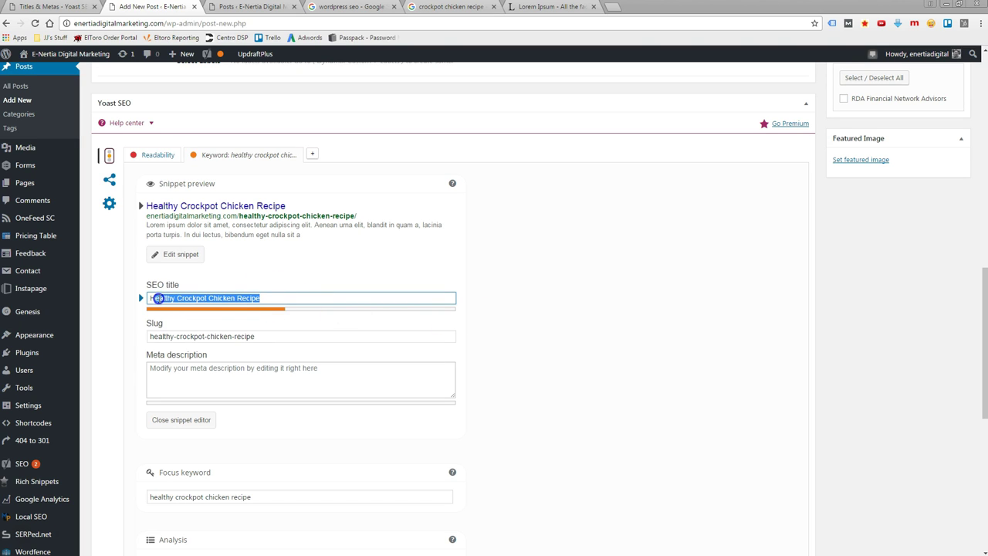
{"action": "left_click", "coordinate": [286, 299]}
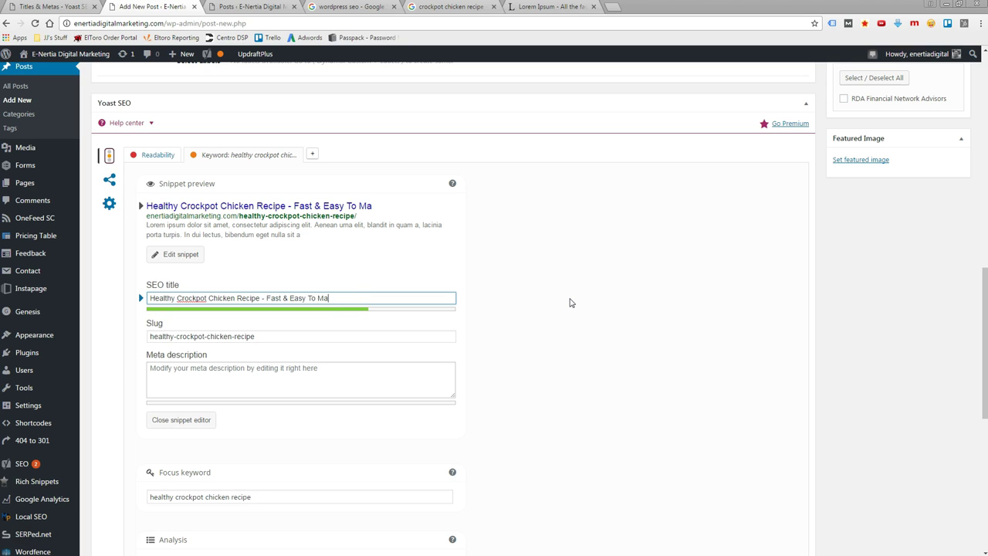
{"action": "left_click", "coordinate": [569, 310]}
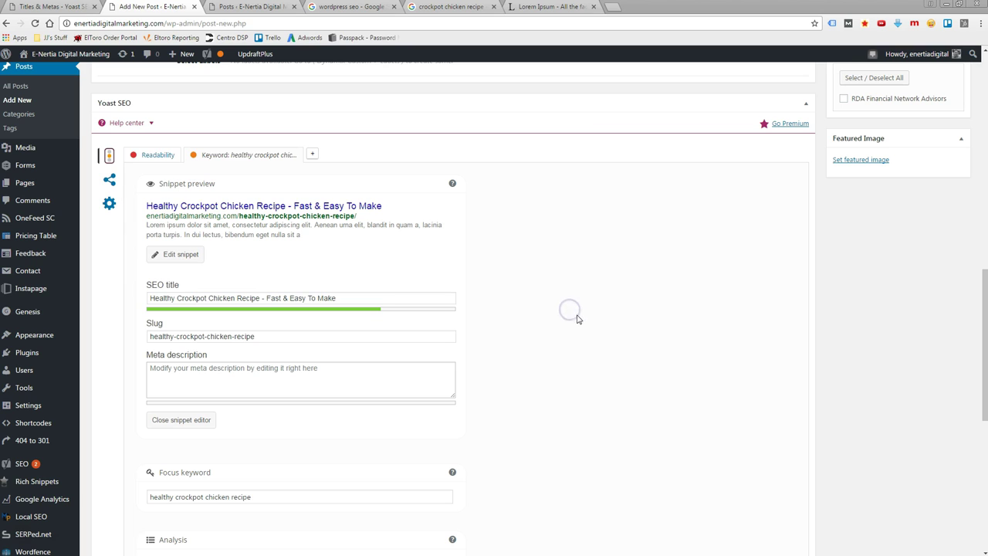
{"action": "left_click", "coordinate": [545, 280]}
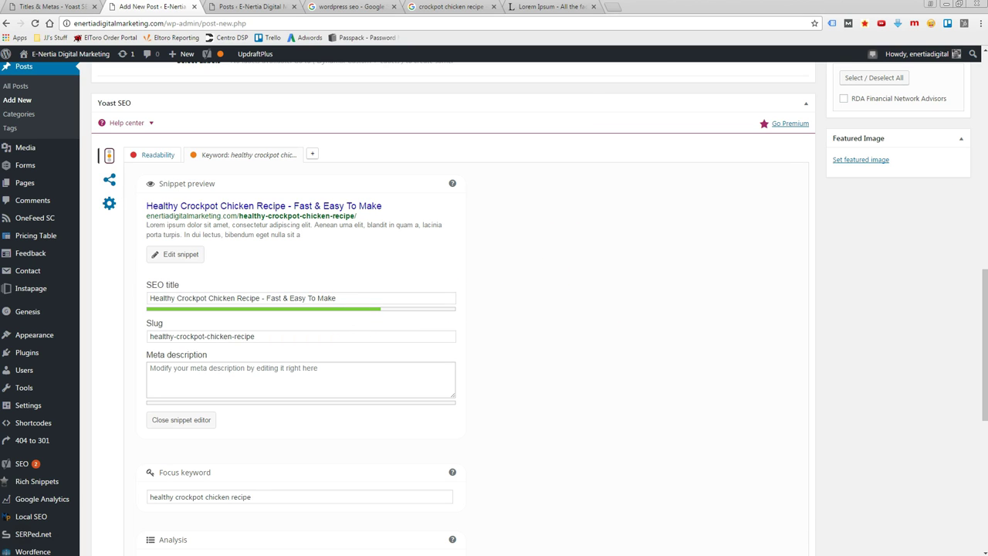
{"action": "key", "text": "alt+Tab"}
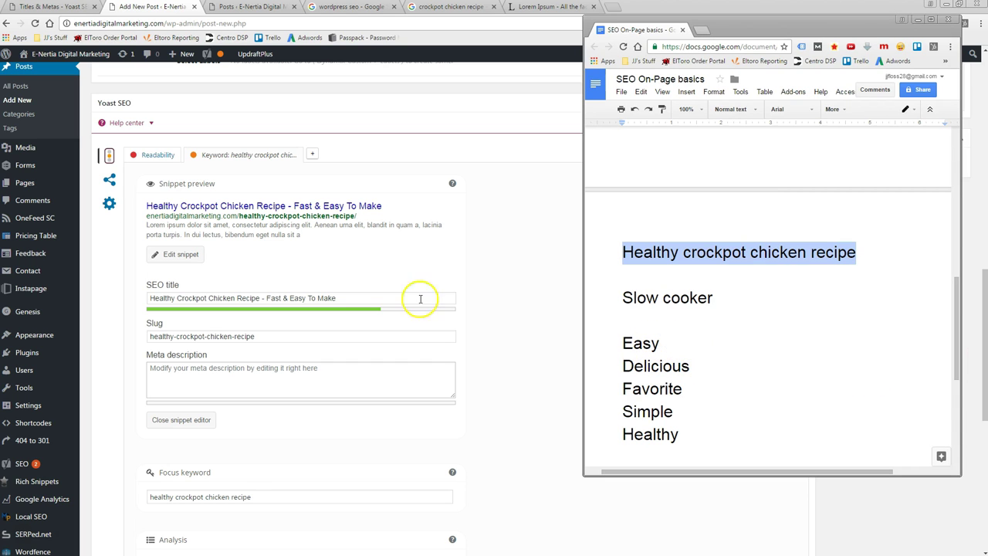
{"action": "left_click", "coordinate": [736, 344]}
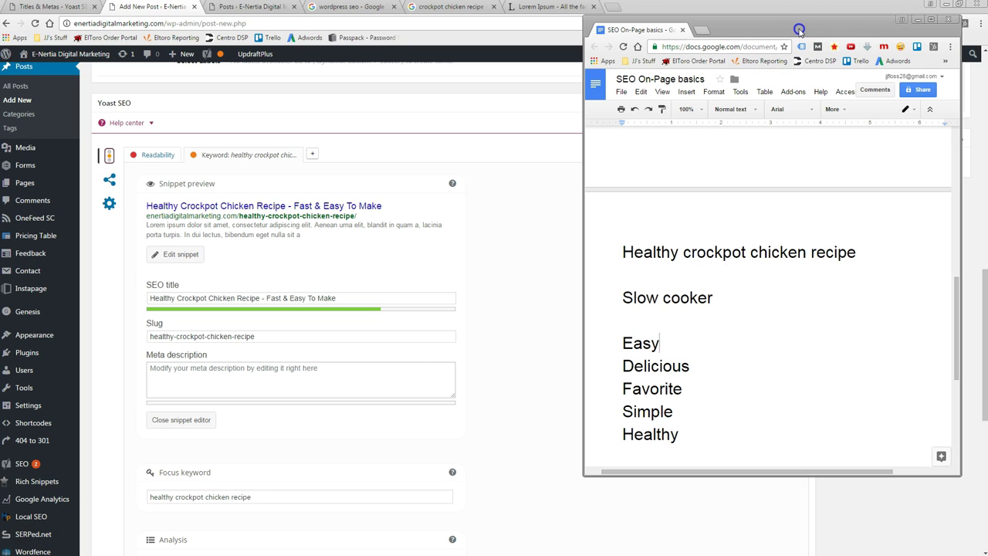
{"action": "left_click_drag", "start_coordinate": [799, 29], "coordinate": [850, 31]}
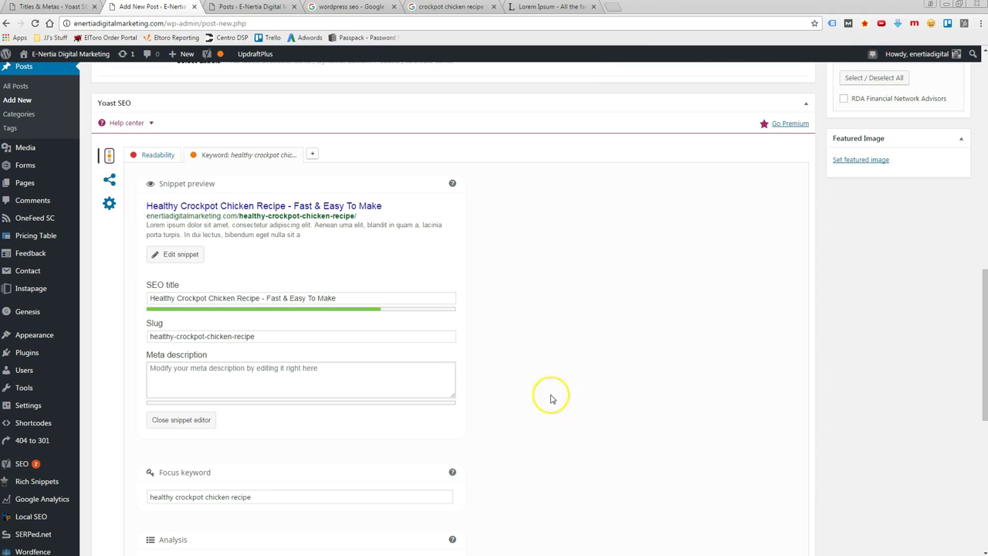
Step: Review the keyword notes for Delicious, Favorite, Simple and Easy, then move them aside
{"action": "left_click", "coordinate": [507, 299]}
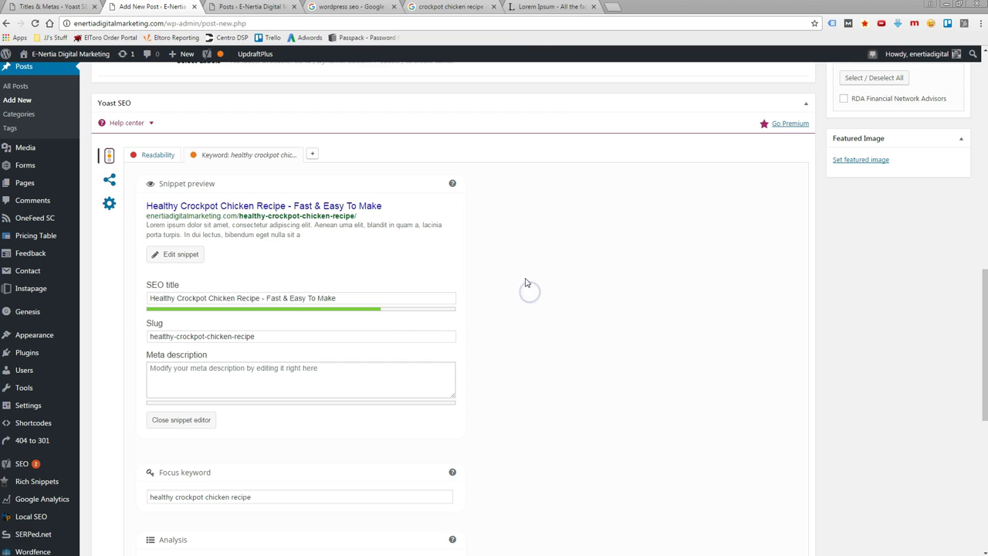
{"action": "scroll", "coordinate": [525, 282], "scroll_direction": "down", "scroll_amount": 2}
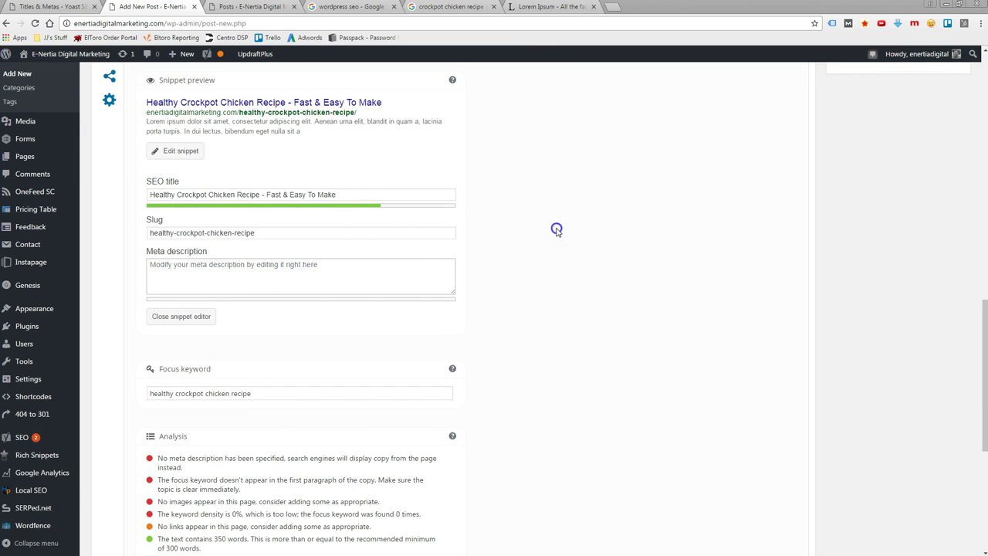
{"action": "left_click", "coordinate": [213, 268]}
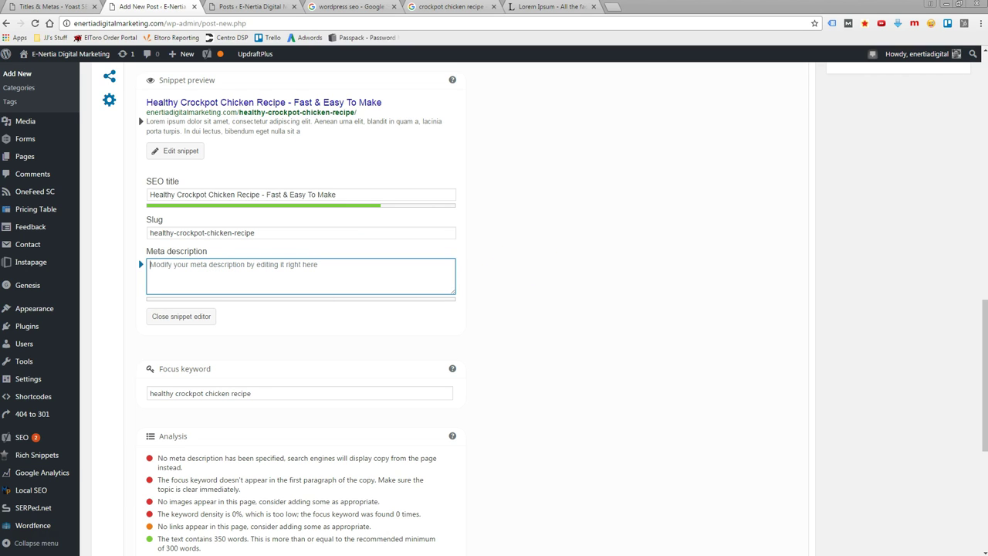
{"action": "key", "text": "alt+Tab"}
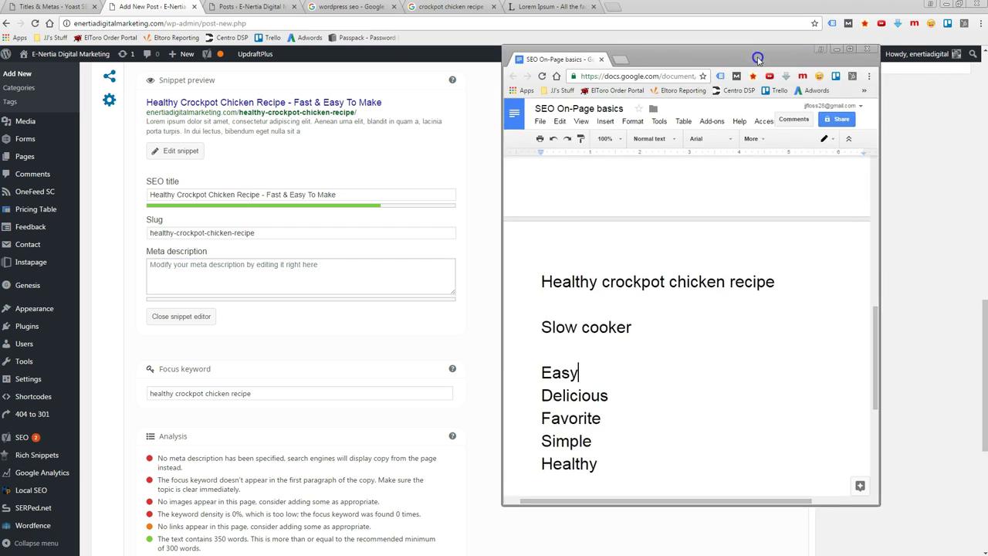
{"action": "left_click", "coordinate": [700, 394]}
{"action": "left_click", "coordinate": [644, 408]}
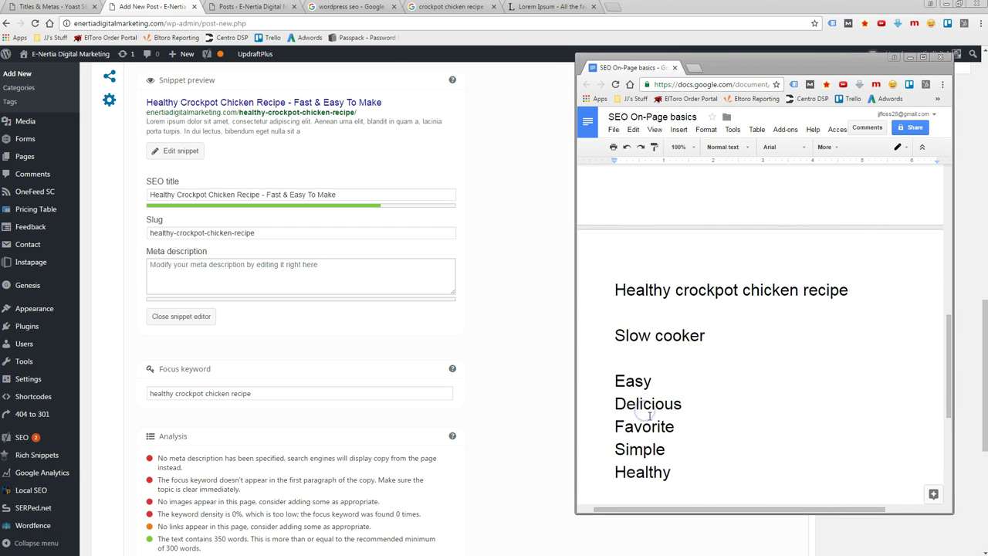
{"action": "left_click", "coordinate": [645, 427]}
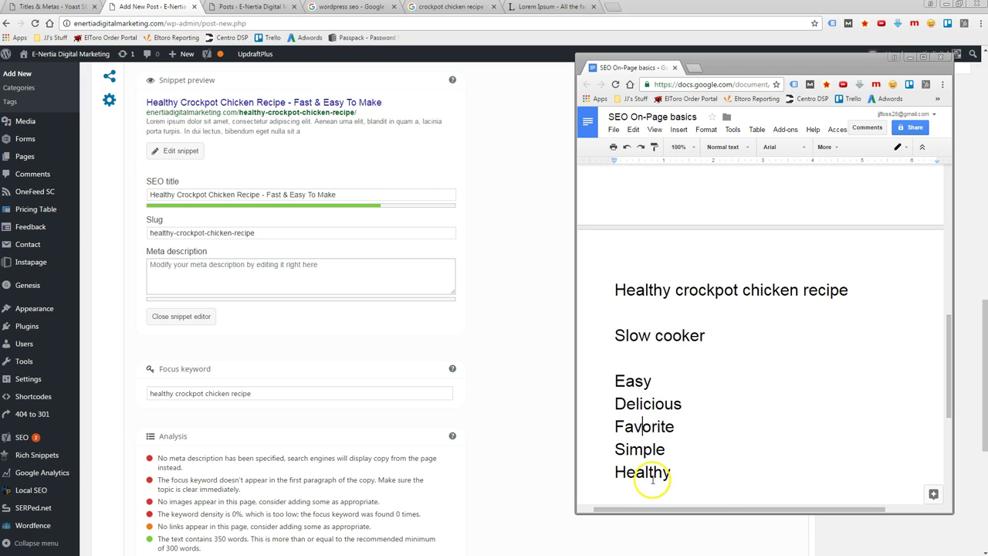
{"action": "left_click", "coordinate": [644, 450]}
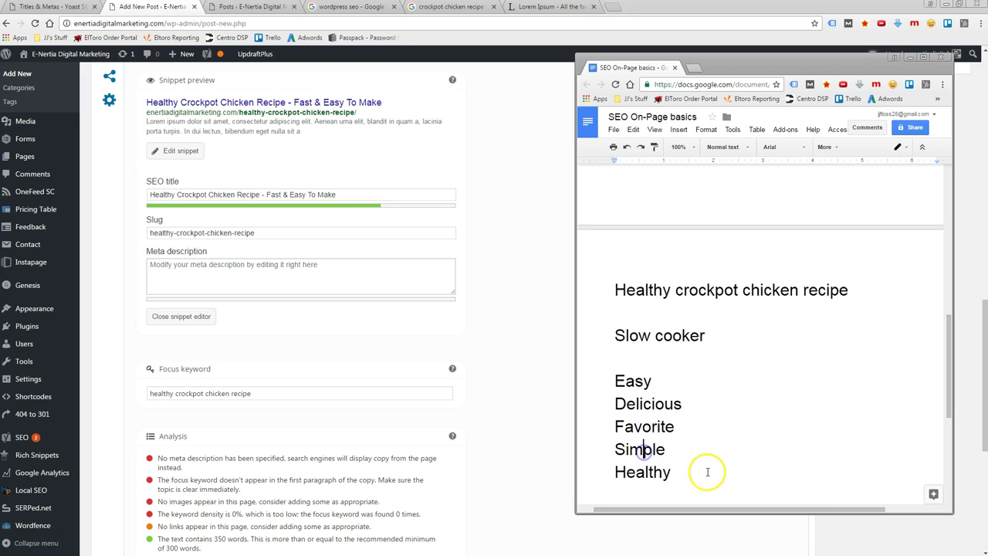
{"action": "left_click", "coordinate": [634, 379]}
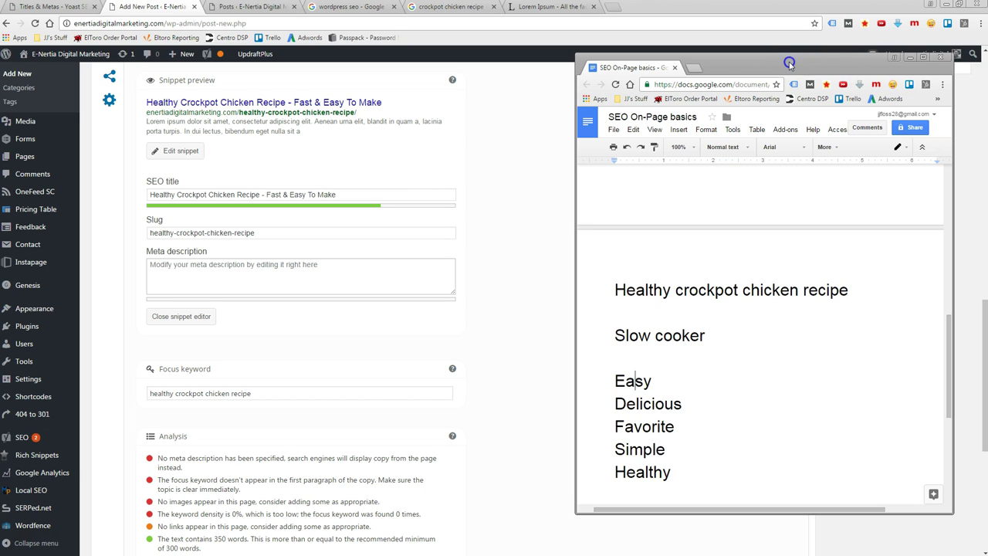
{"action": "left_click_drag", "start_coordinate": [789, 63], "coordinate": [987, 69]}
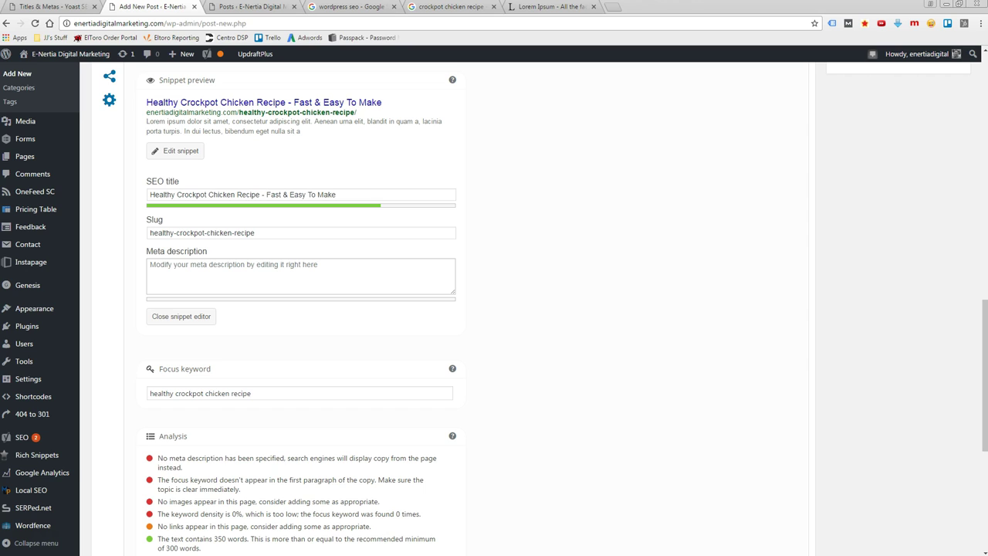
Step: Paste the prepared crock pot chicken description ending 'Get the recipe here!' as the meta description
{"action": "left_click", "coordinate": [232, 274]}
{"action": "key", "text": "alt+Tab"}
{"action": "left_click", "coordinate": [157, 267]}
{"action": "type", "text": "A family favorite crock pot chicken dish that's simple to cook and the kids love it! Rich & creamy sauce and tender chicken flavor. Get the recipe here!"}
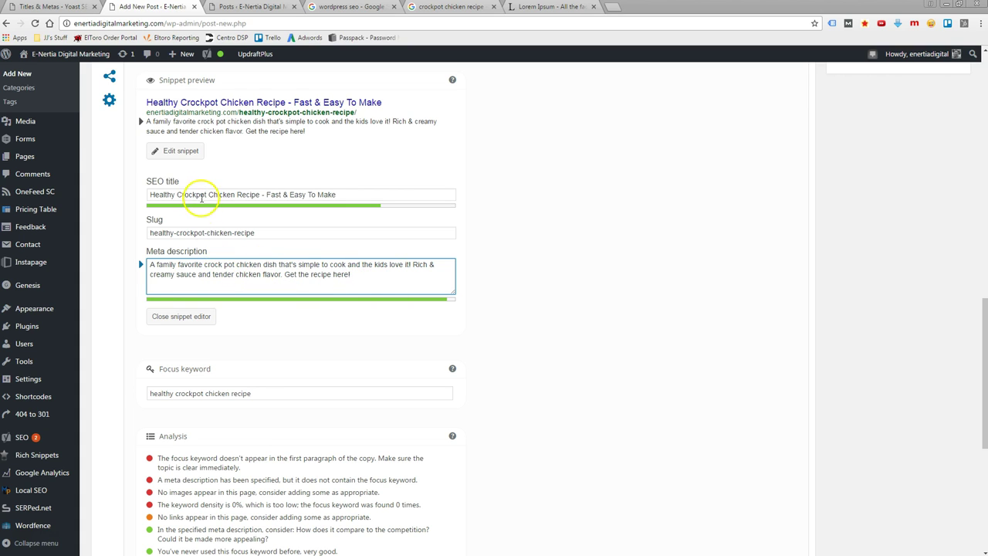
Step: Capitalise 'Pot' in the title and change 'crock pot chicken' to 'slow cooker' in the meta description
{"action": "left_click", "coordinate": [196, 194]}
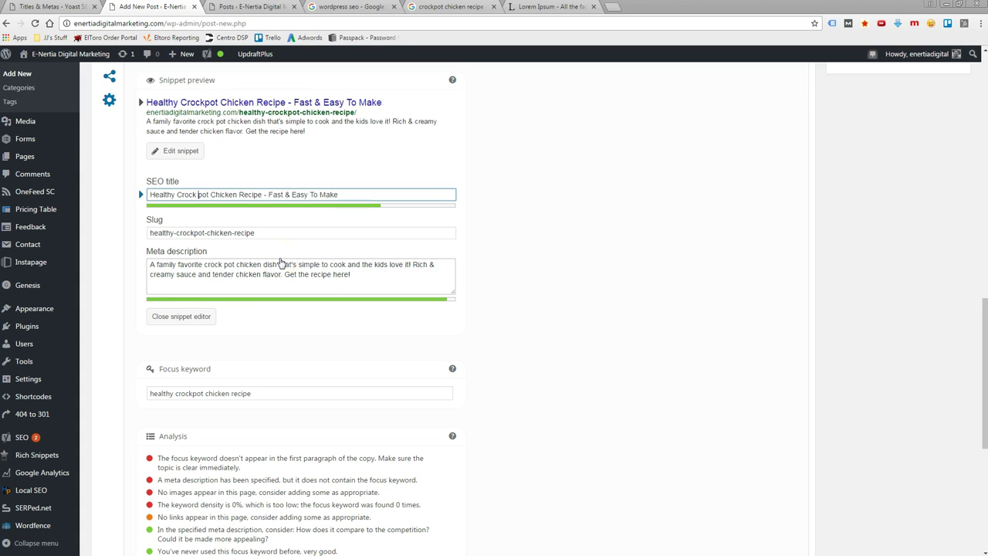
{"action": "key", "text": "Delete"}
{"action": "type", "text": "P"}
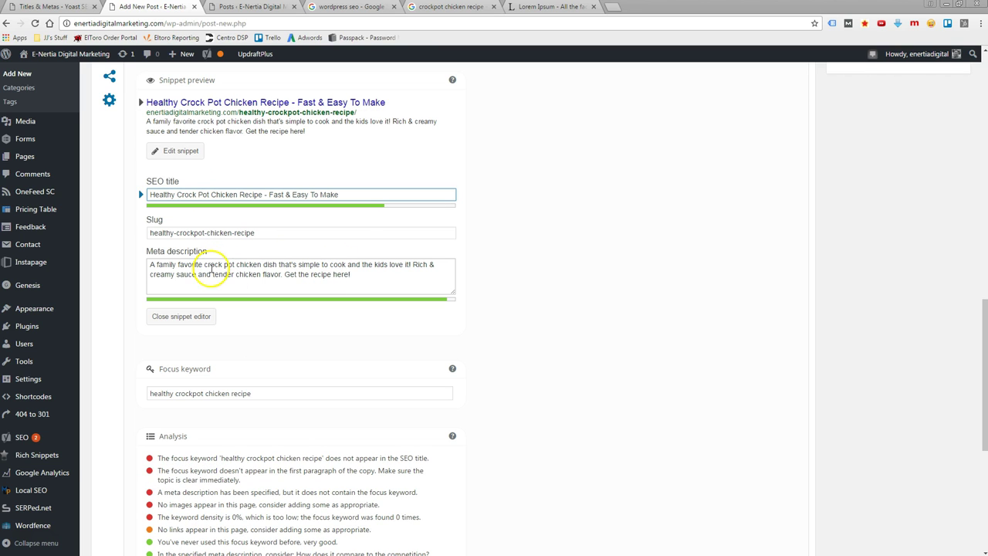
{"action": "left_click_drag", "start_coordinate": [204, 264], "coordinate": [240, 266]}
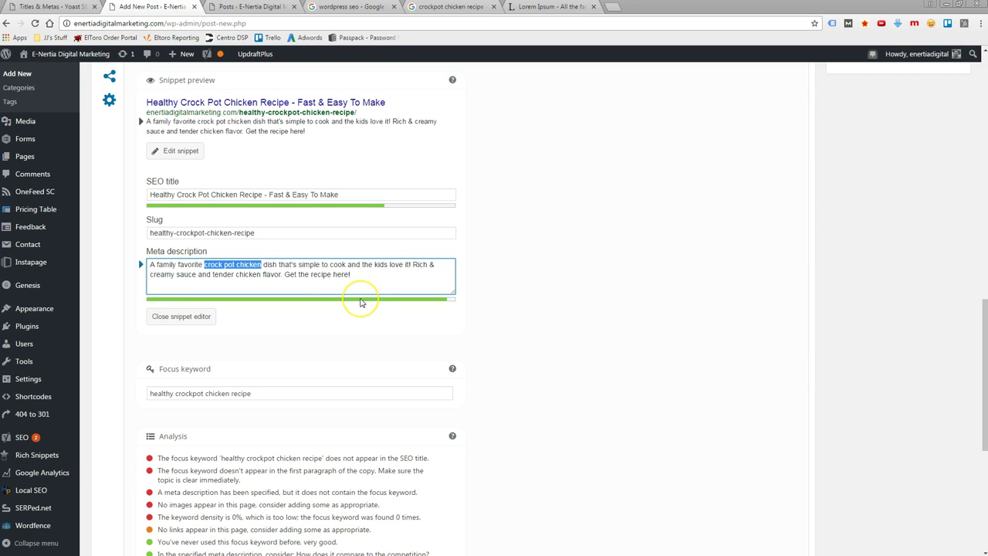
{"action": "type", "text": "slow cooker"}
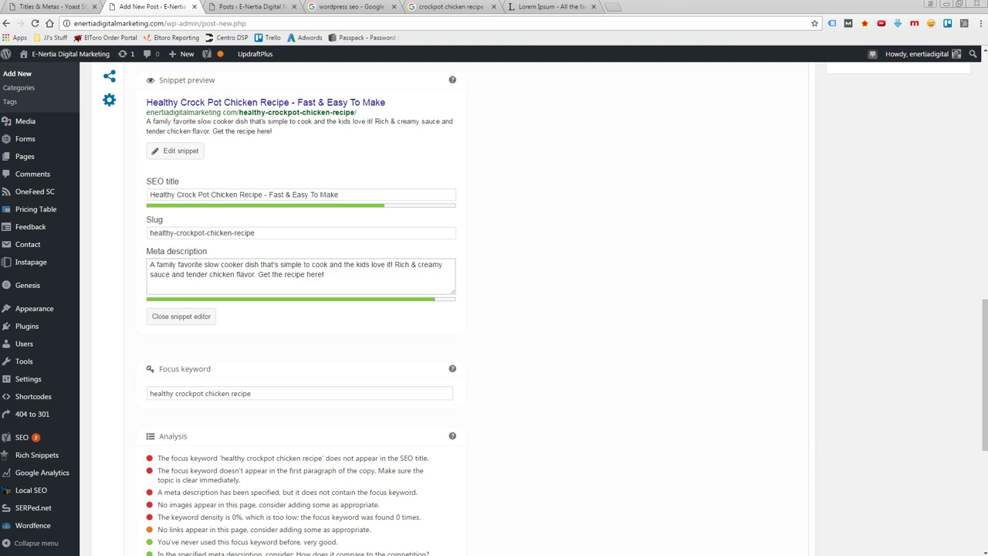
{"action": "left_click_drag", "start_coordinate": [987, 47], "coordinate": [664, 79]}
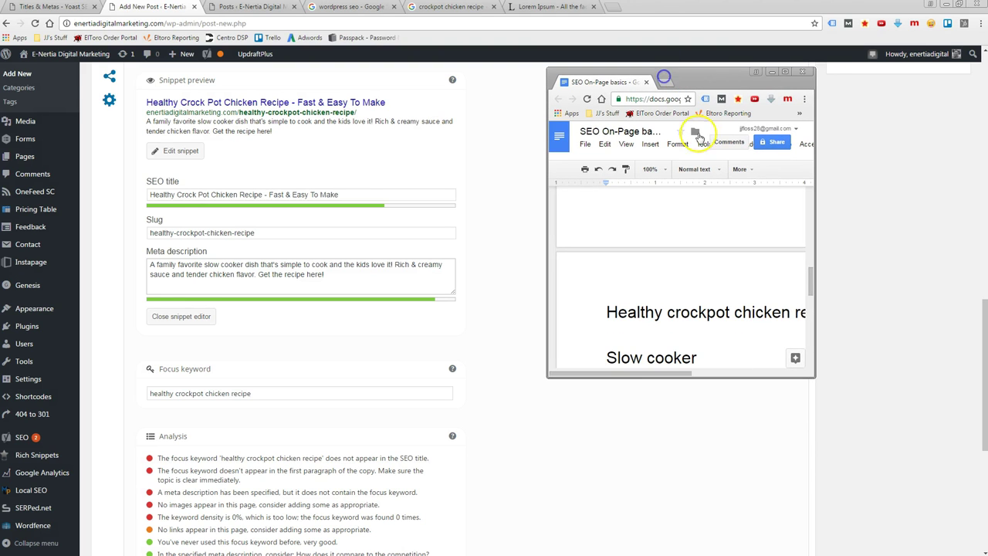
Step: Read the widened keyword notes, move them off screen, check the Google results, and return to the meta description
{"action": "left_click_drag", "start_coordinate": [816, 221], "coordinate": [901, 221]}
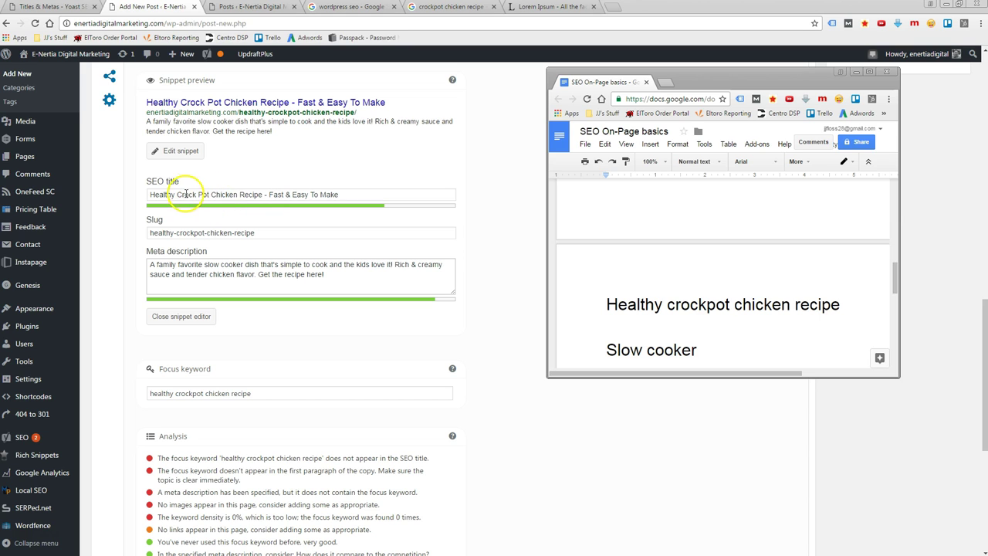
{"action": "scroll", "coordinate": [719, 315], "scroll_direction": "down", "scroll_amount": 2}
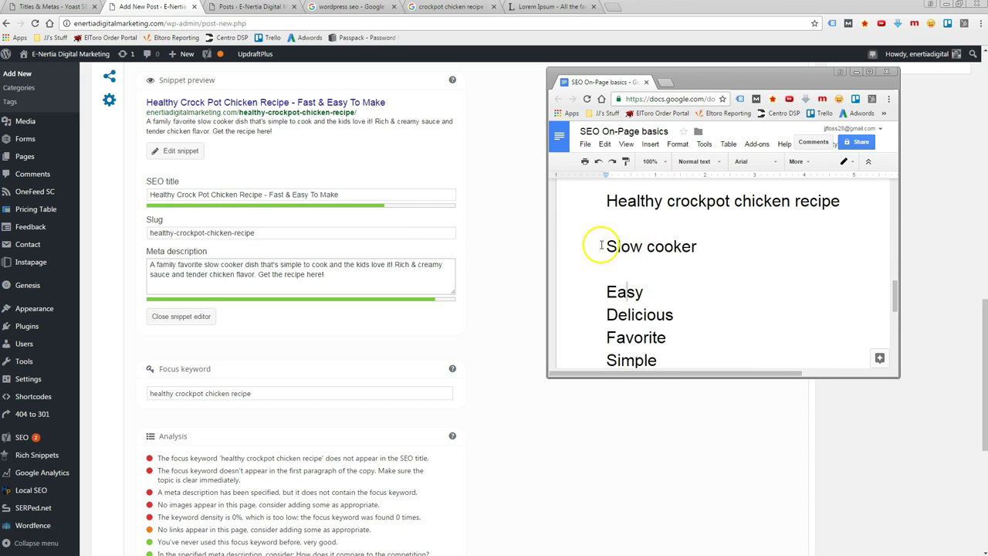
{"action": "left_click_drag", "start_coordinate": [746, 82], "coordinate": [987, 96]}
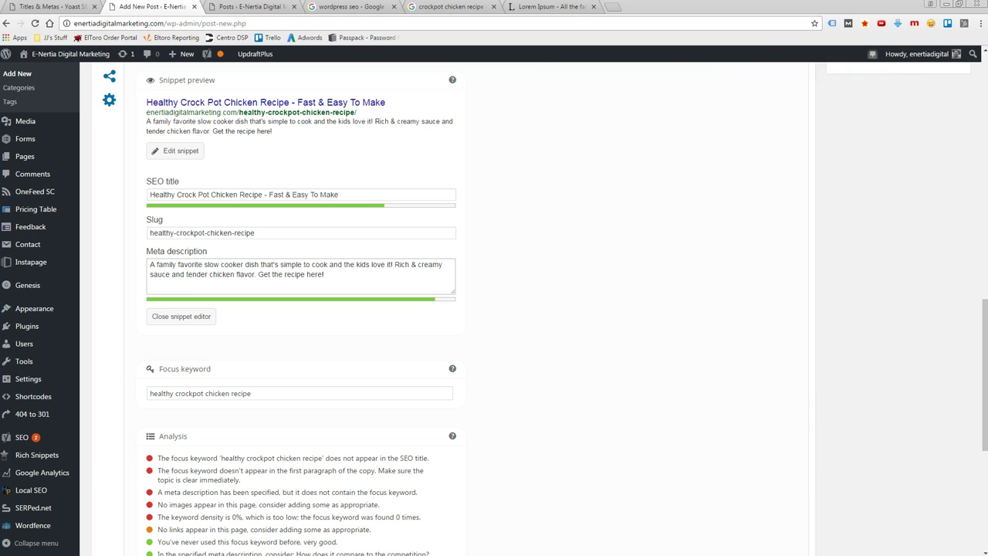
{"action": "left_click", "coordinate": [447, 6]}
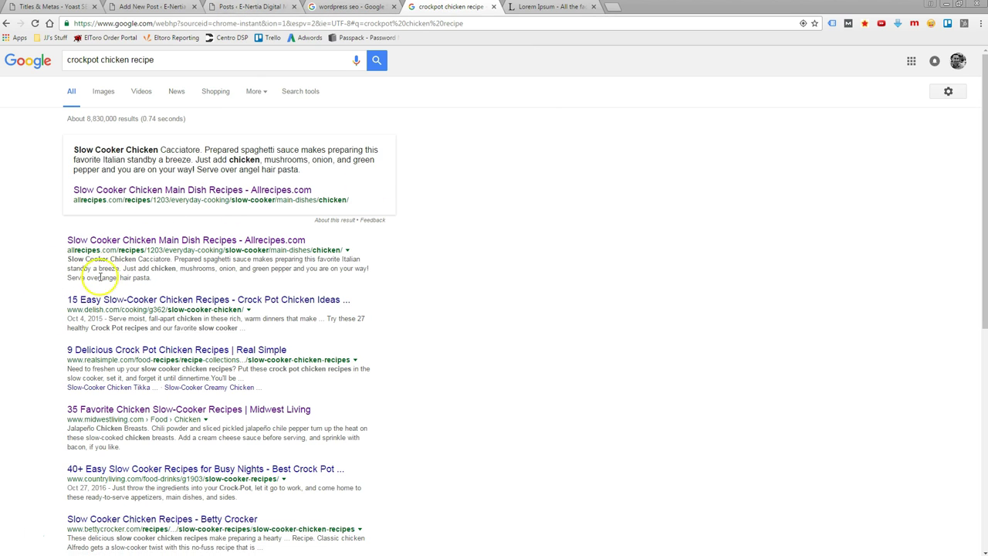
{"action": "left_click", "coordinate": [162, 8]}
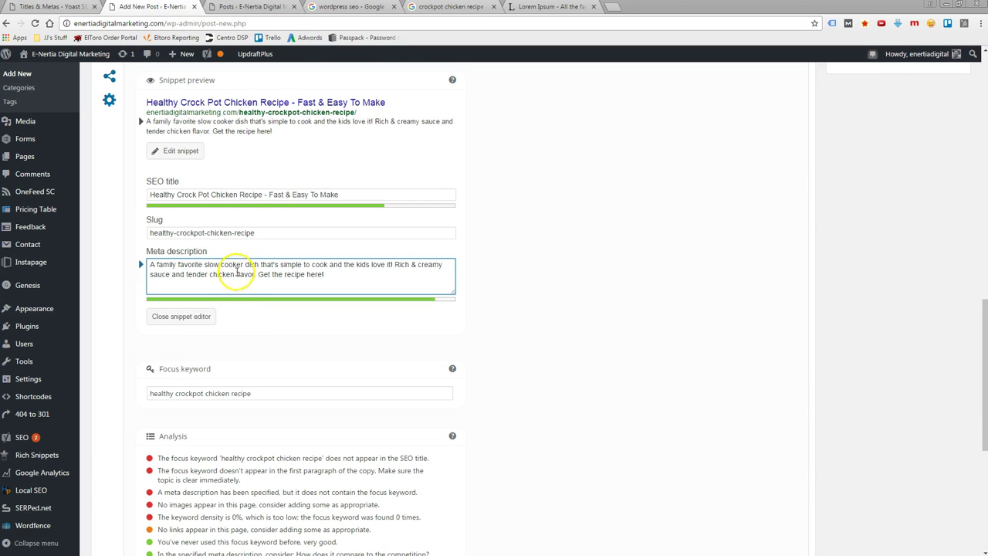
{"action": "left_click", "coordinate": [243, 264]}
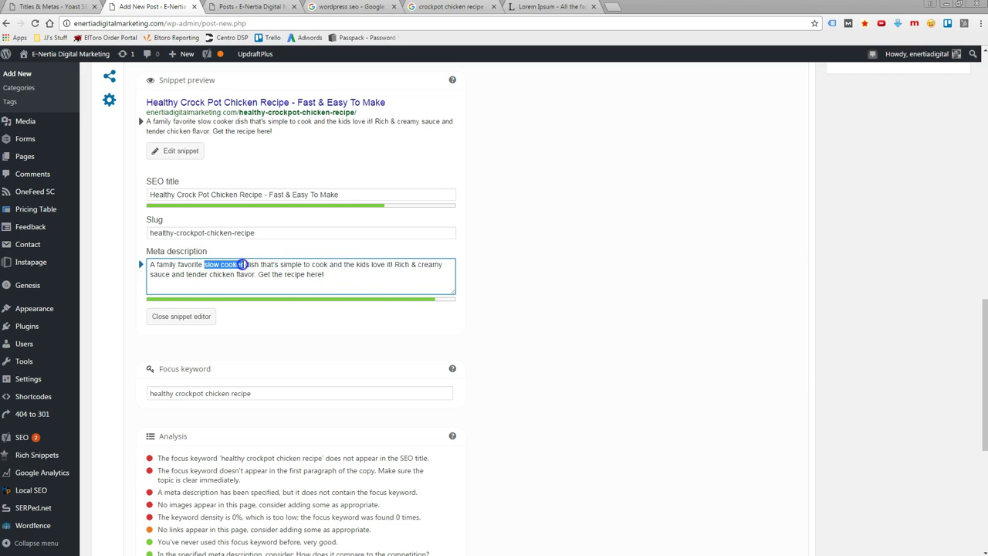
{"action": "left_click", "coordinate": [353, 277]}
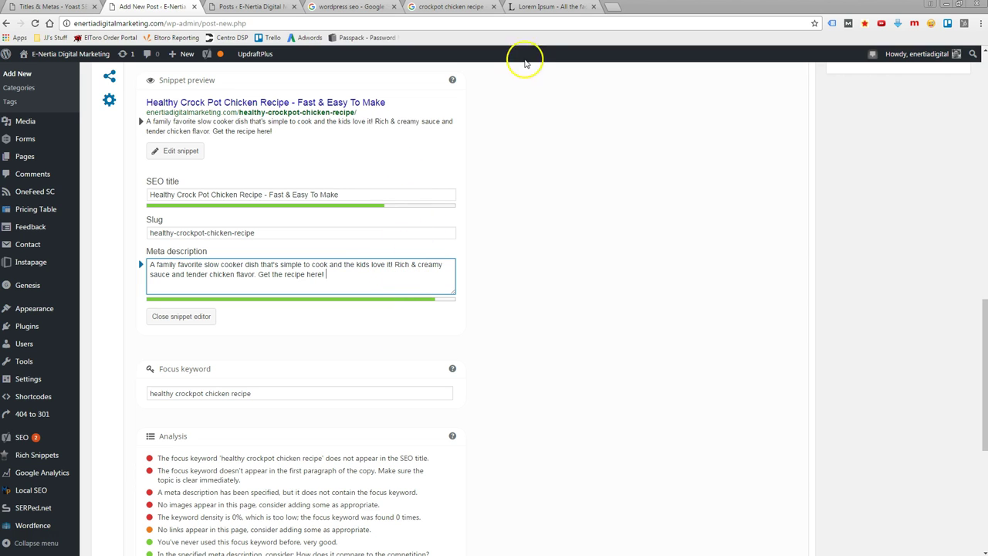
Step: Scroll through the Google results for 'crockpot chicken recipe', then return to the meta description
{"action": "left_click", "coordinate": [457, 9]}
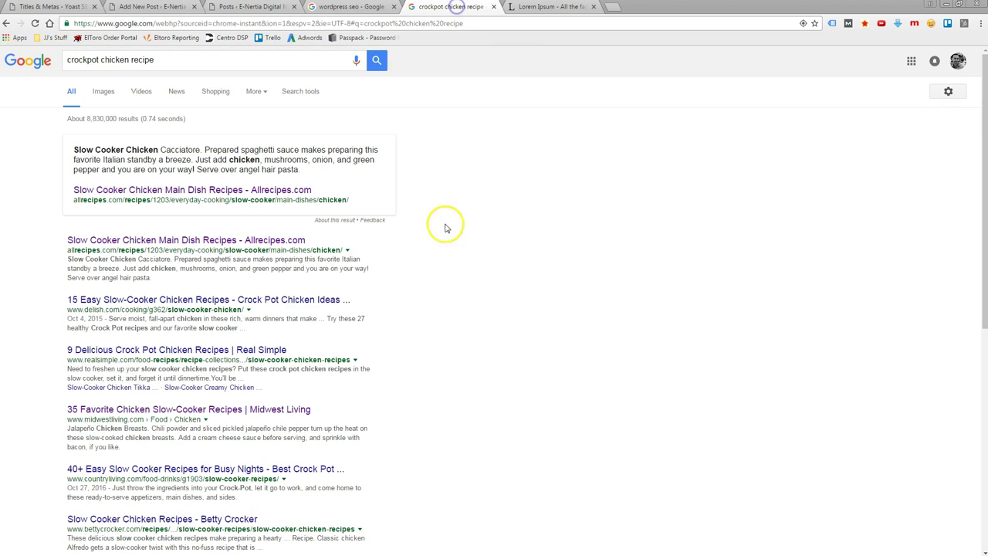
{"action": "scroll", "coordinate": [472, 281], "scroll_direction": "down", "scroll_amount": 2}
{"action": "scroll", "coordinate": [450, 301], "scroll_direction": "down", "scroll_amount": 2}
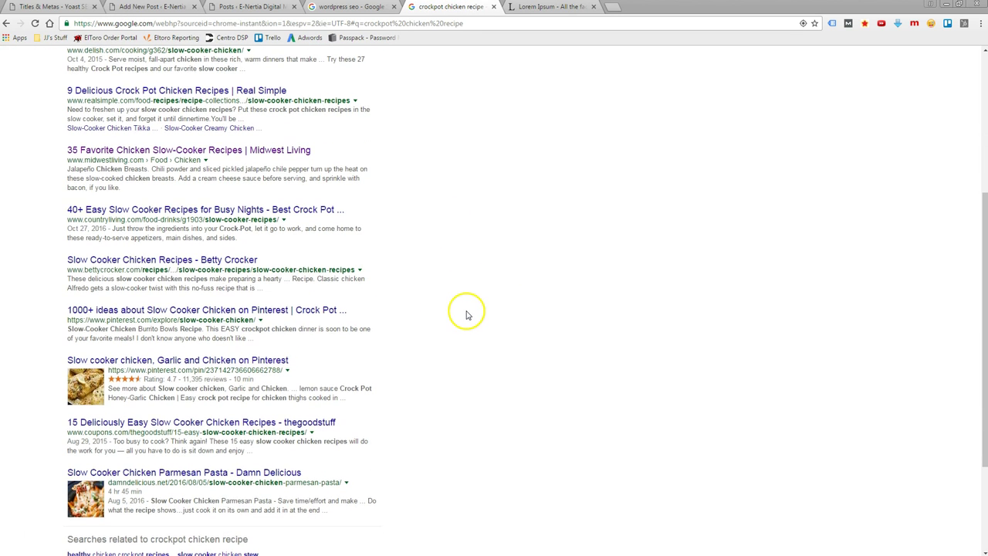
{"action": "scroll", "coordinate": [467, 315], "scroll_direction": "down", "scroll_amount": 2}
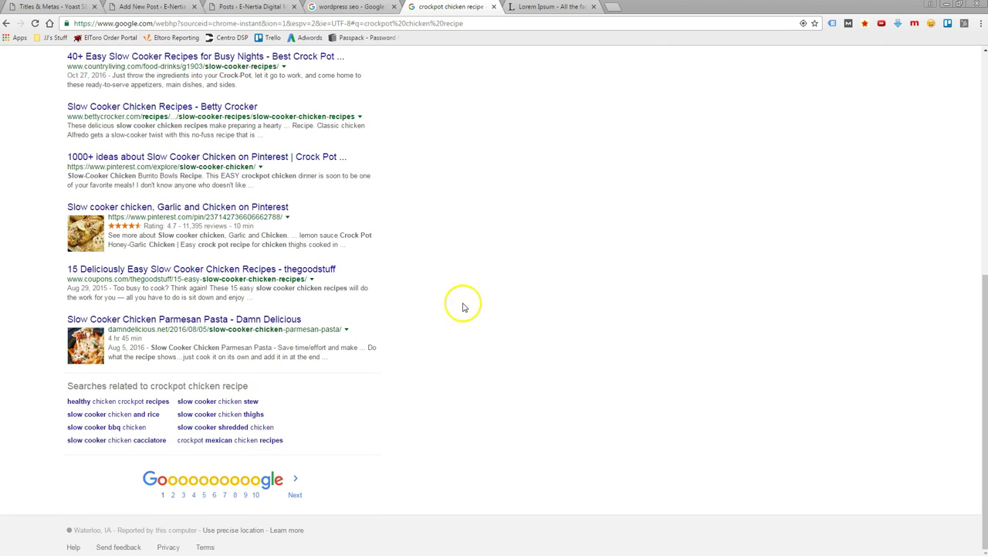
{"action": "scroll", "coordinate": [494, 253], "scroll_direction": "up", "scroll_amount": 5}
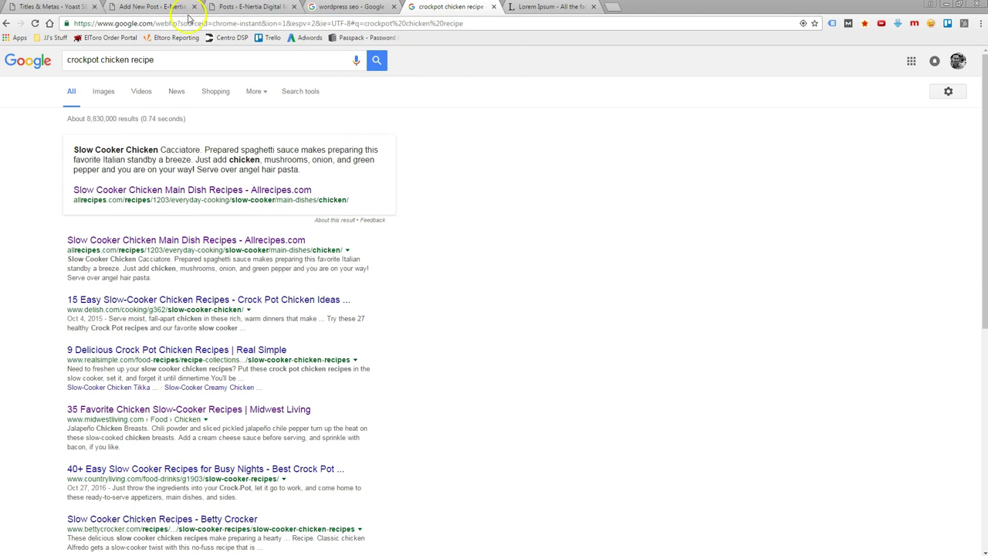
{"action": "left_click", "coordinate": [161, 7]}
{"action": "left_click", "coordinate": [394, 265]}
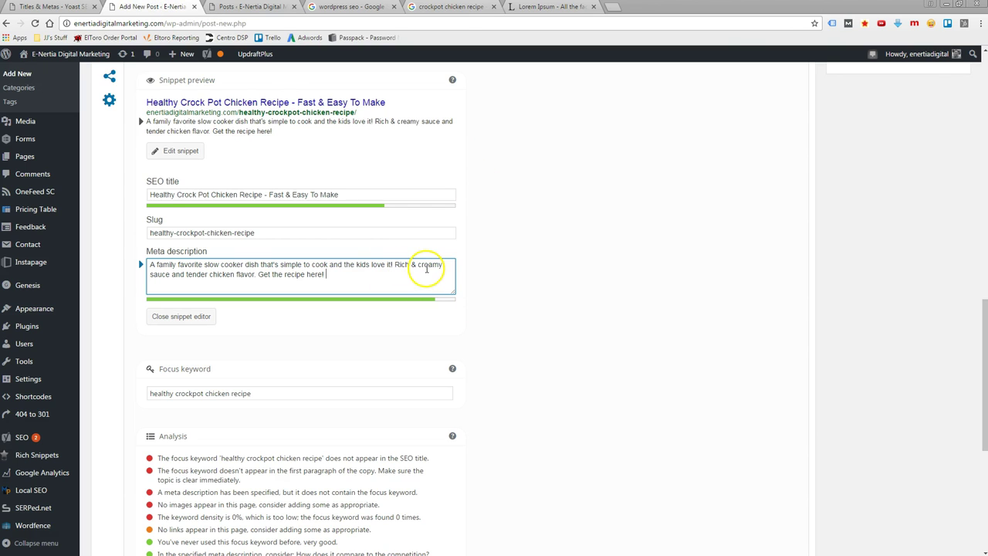
{"action": "left_click", "coordinate": [337, 273]}
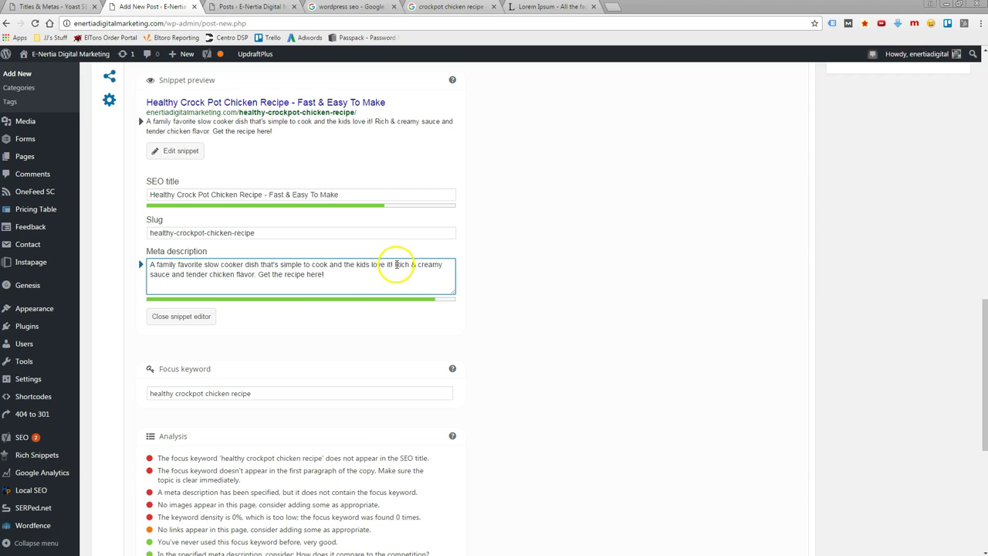
{"action": "left_click_drag", "start_coordinate": [445, 269], "coordinate": [261, 274]}
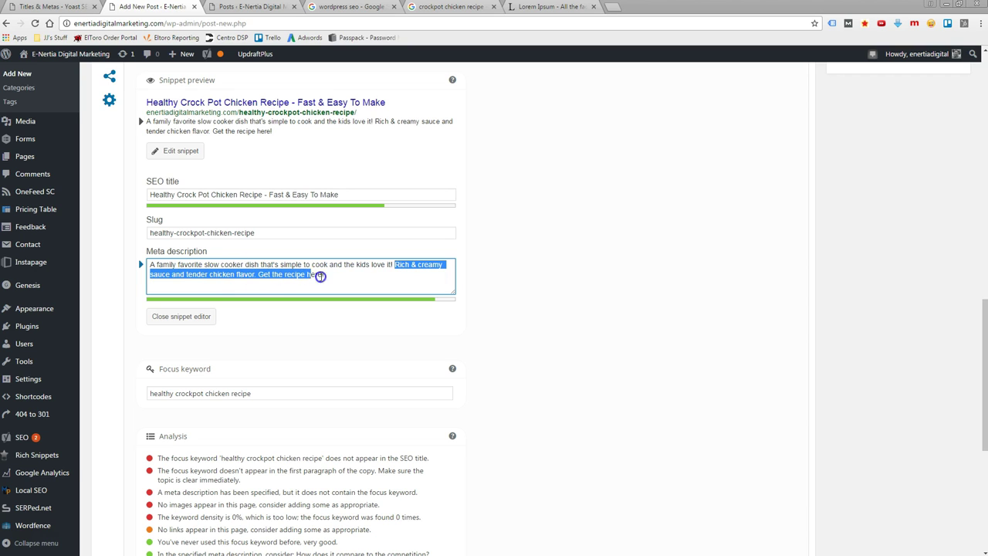
{"action": "left_click_drag", "start_coordinate": [332, 276], "coordinate": [234, 276]}
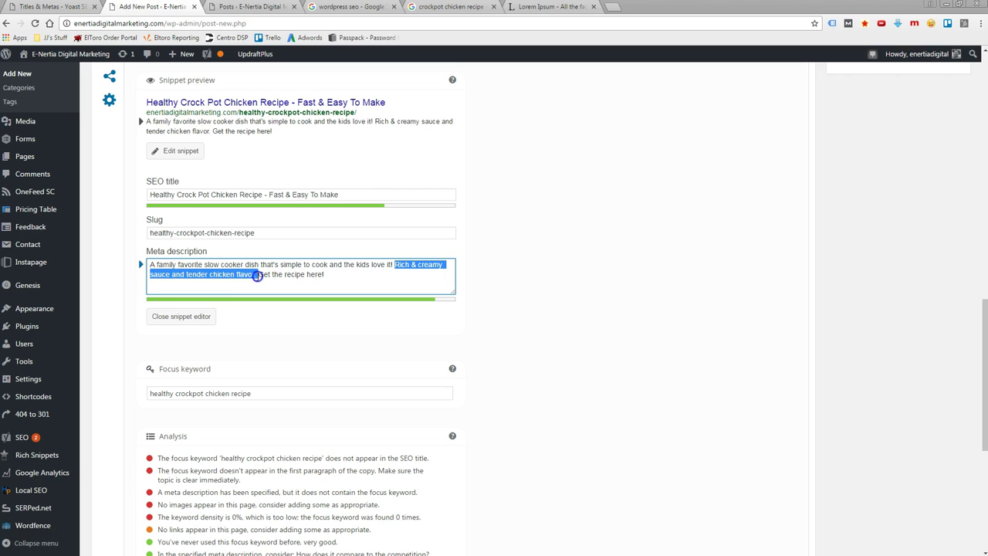
{"action": "left_click", "coordinate": [333, 275]}
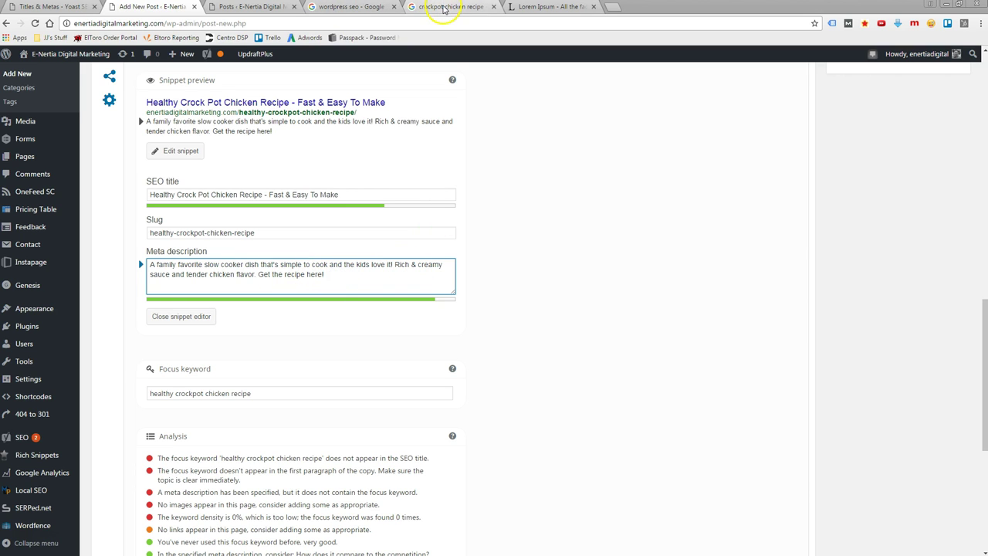
{"action": "left_click", "coordinate": [451, 7]}
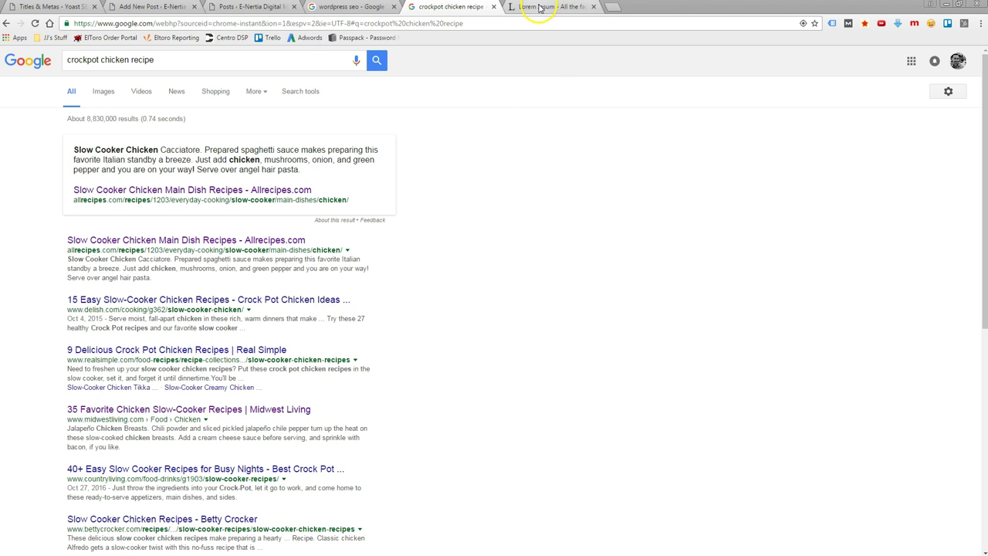
{"action": "left_click", "coordinate": [152, 7]}
{"action": "left_click", "coordinate": [331, 276]}
Step: Leave the meta description and scroll to the Yoast Analysis list showing the missing-keyword warnings
{"action": "left_click", "coordinate": [264, 276]}
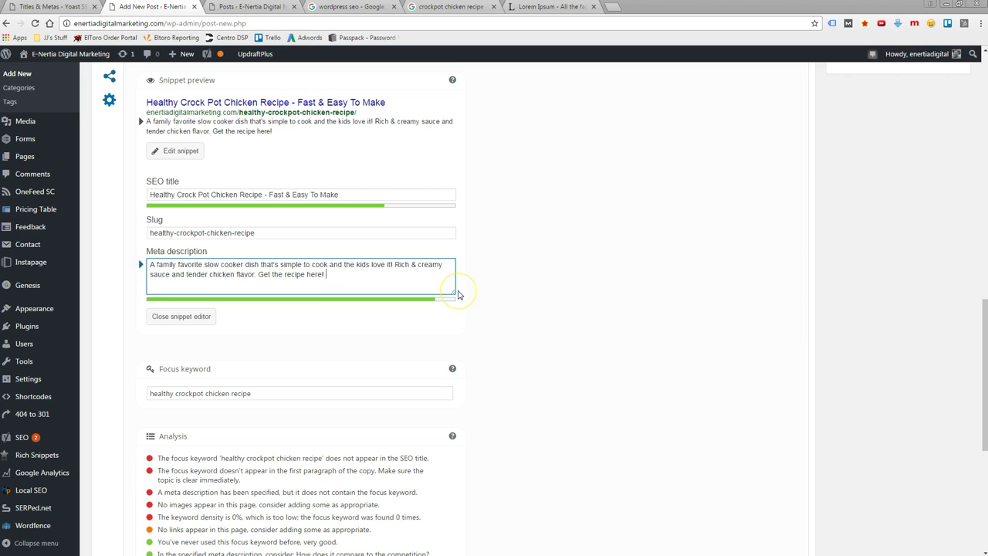
{"action": "left_click", "coordinate": [545, 268]}
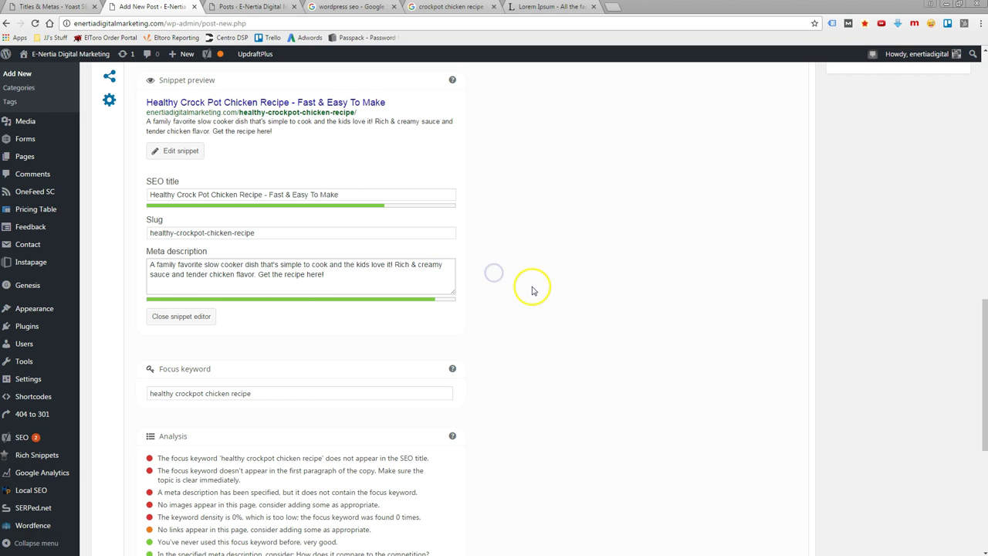
{"action": "scroll", "coordinate": [538, 275], "scroll_direction": "down", "scroll_amount": 3}
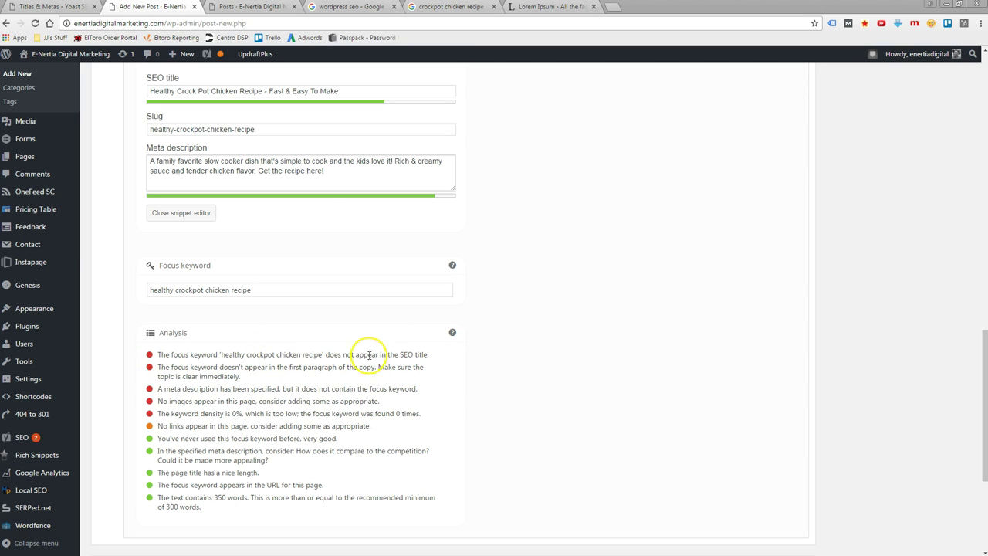
{"action": "left_click", "coordinate": [532, 268]}
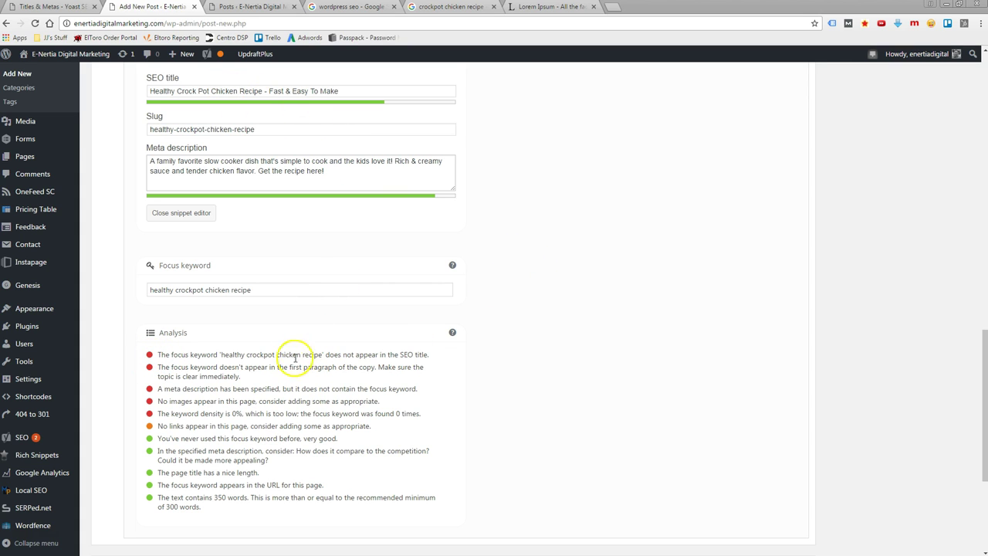
Step: Correct the focus keyword to 'healthy crock pot chicken recipe'
{"action": "left_click", "coordinate": [193, 290]}
{"action": "left_click", "coordinate": [585, 287]}
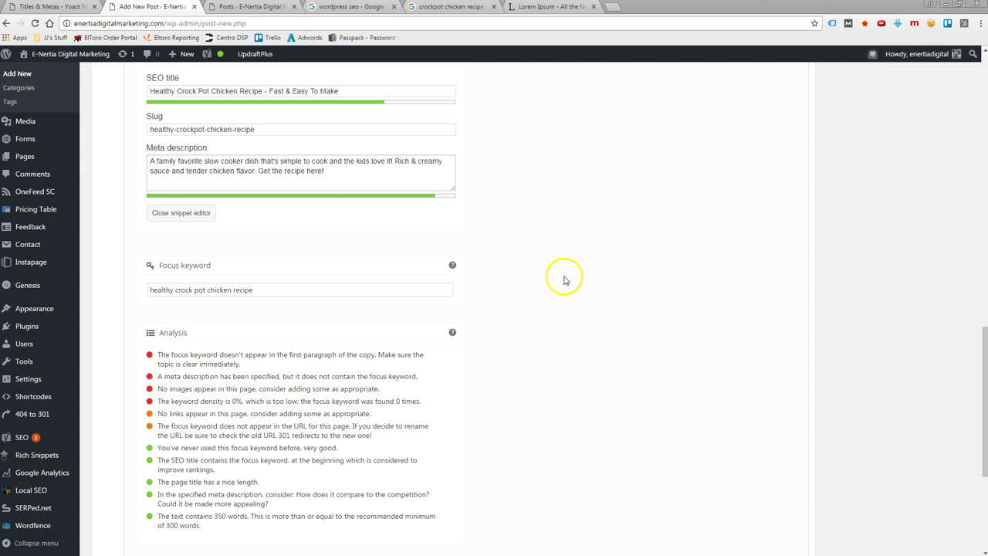
{"action": "scroll", "coordinate": [562, 286], "scroll_direction": "down", "scroll_amount": 1}
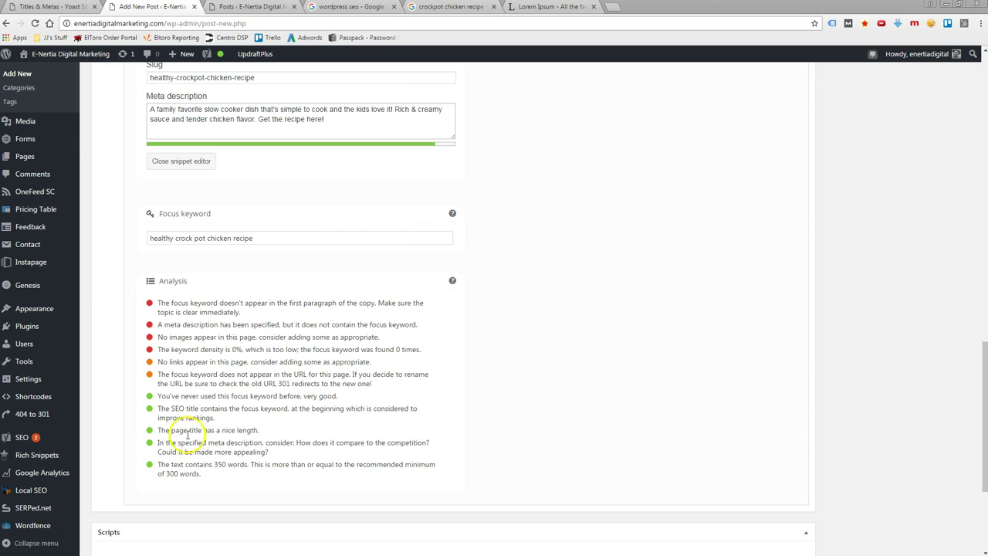
Step: Review the page title length, meta description and SEO title keyword checks in the analysis list
{"action": "left_click_drag", "start_coordinate": [190, 430], "coordinate": [241, 430]}
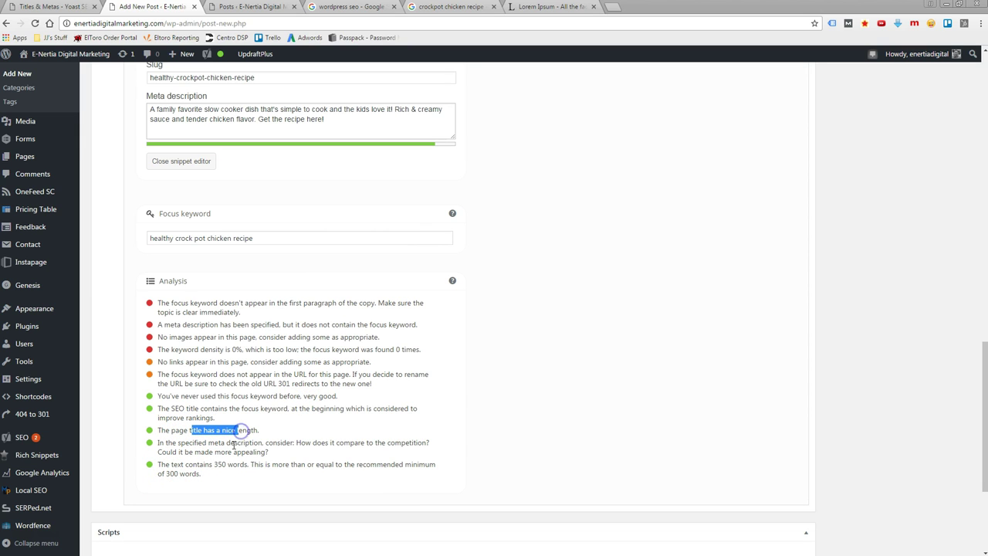
{"action": "left_click", "coordinate": [212, 445]}
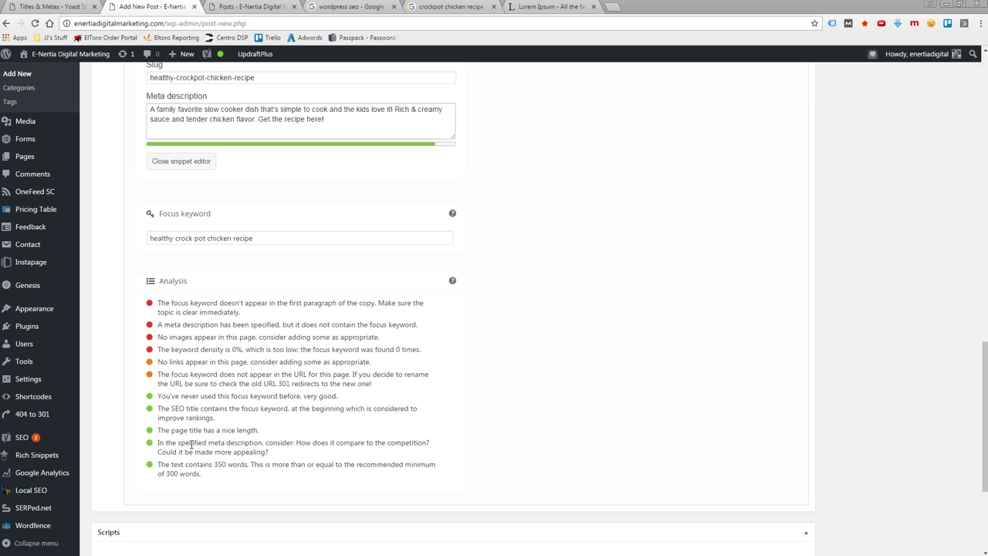
{"action": "left_click_drag", "start_coordinate": [176, 445], "coordinate": [241, 451]}
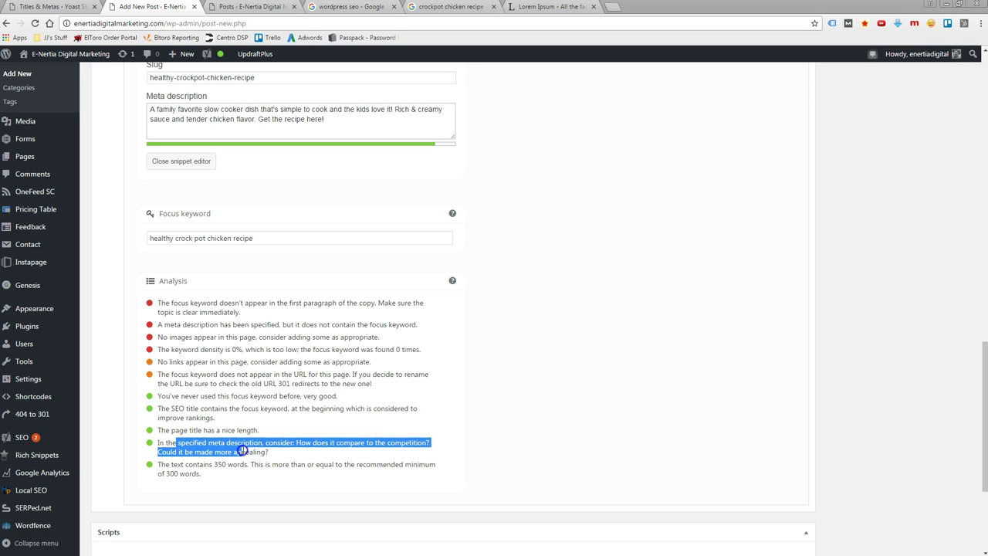
{"action": "left_click", "coordinate": [179, 412]}
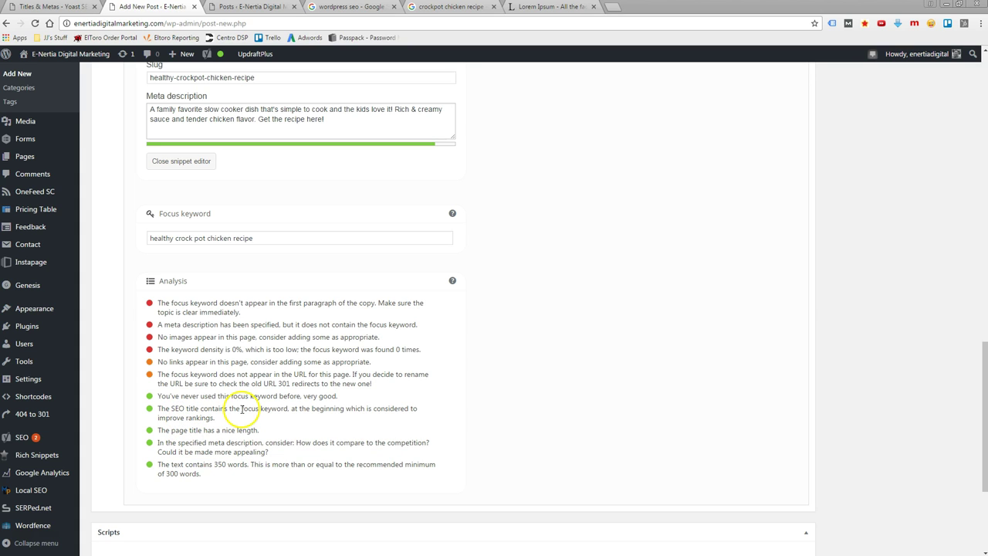
{"action": "left_click_drag", "start_coordinate": [219, 408], "coordinate": [264, 409]}
{"action": "left_click", "coordinate": [194, 397]}
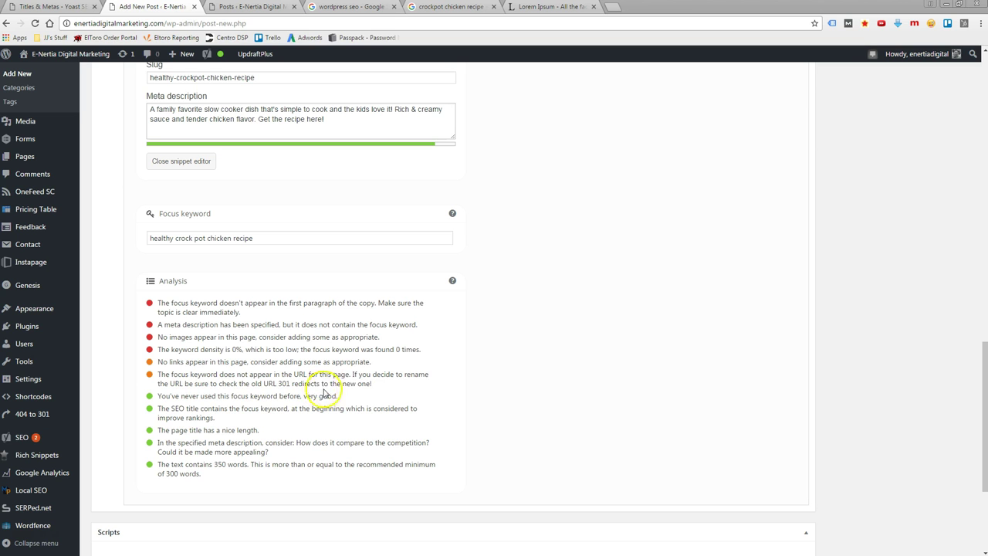
{"action": "left_click", "coordinate": [519, 328]}
Step: Change the post title to 'Healthy crock pot chicken recipe'
{"action": "scroll", "coordinate": [519, 331], "scroll_direction": "up", "scroll_amount": 6}
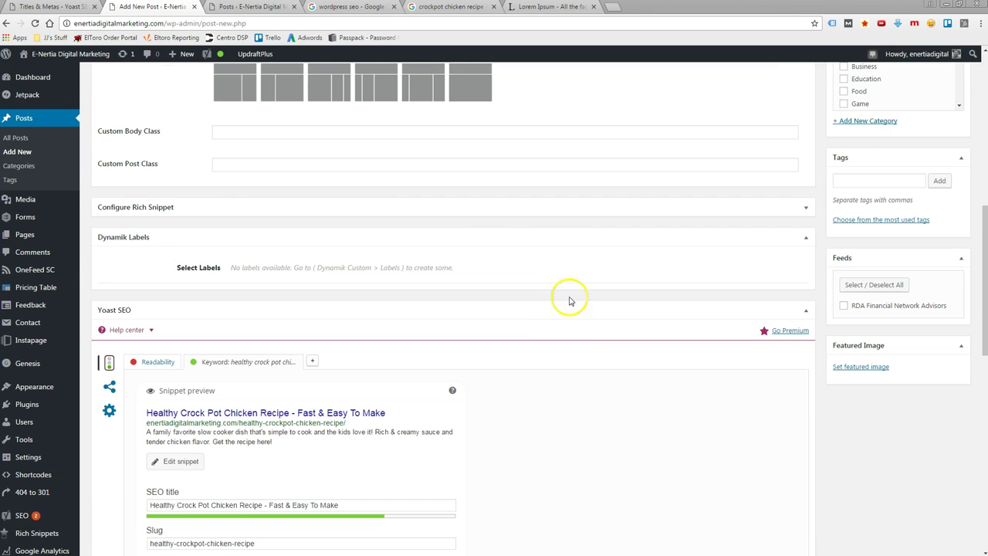
{"action": "scroll", "coordinate": [569, 375], "scroll_direction": "up", "scroll_amount": 7}
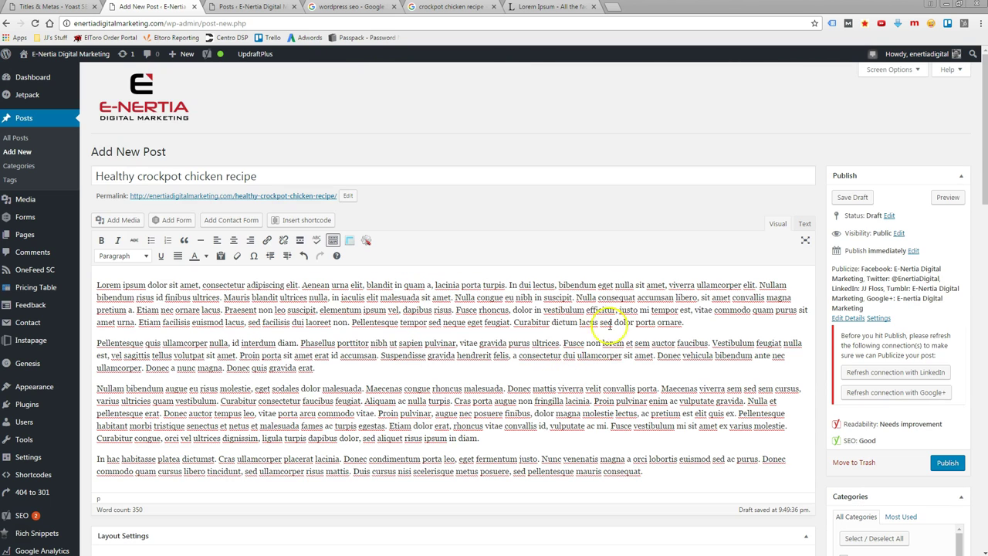
{"action": "left_click", "coordinate": [165, 177]}
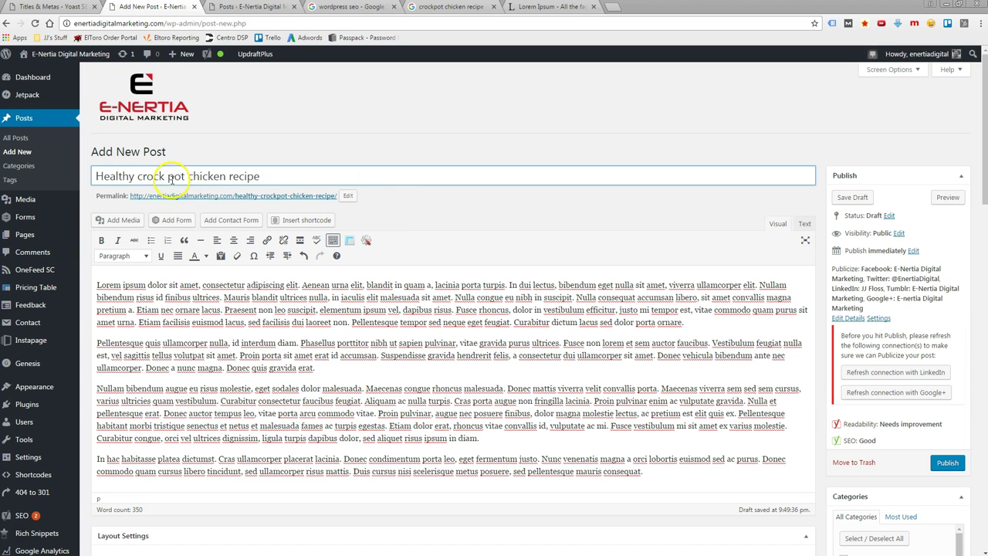
Step: Change the permalink slug to healthy-crock-pot-chicken-recipe
{"action": "left_click", "coordinate": [348, 197]}
{"action": "left_click", "coordinate": [273, 197]}
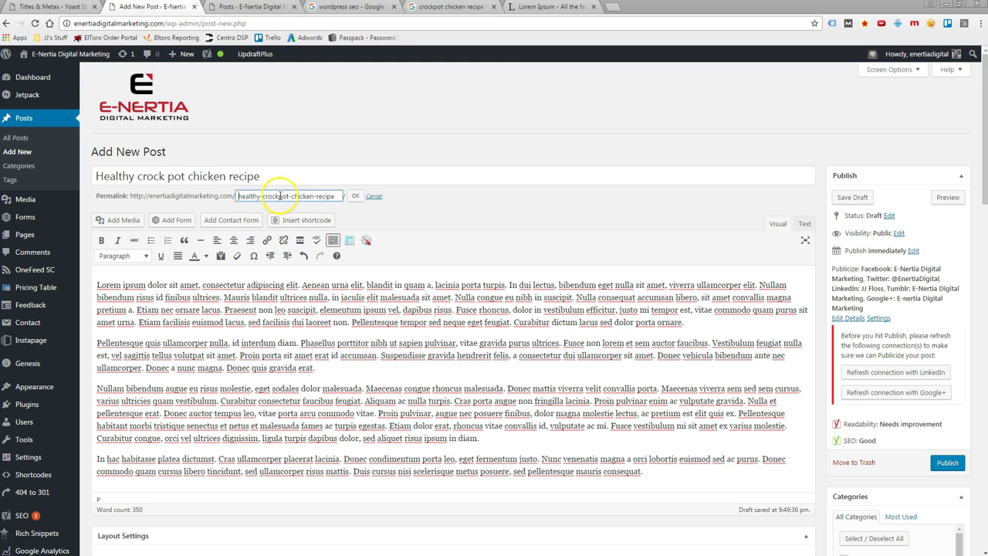
{"action": "left_click", "coordinate": [279, 196]}
{"action": "left_click", "coordinate": [356, 196]}
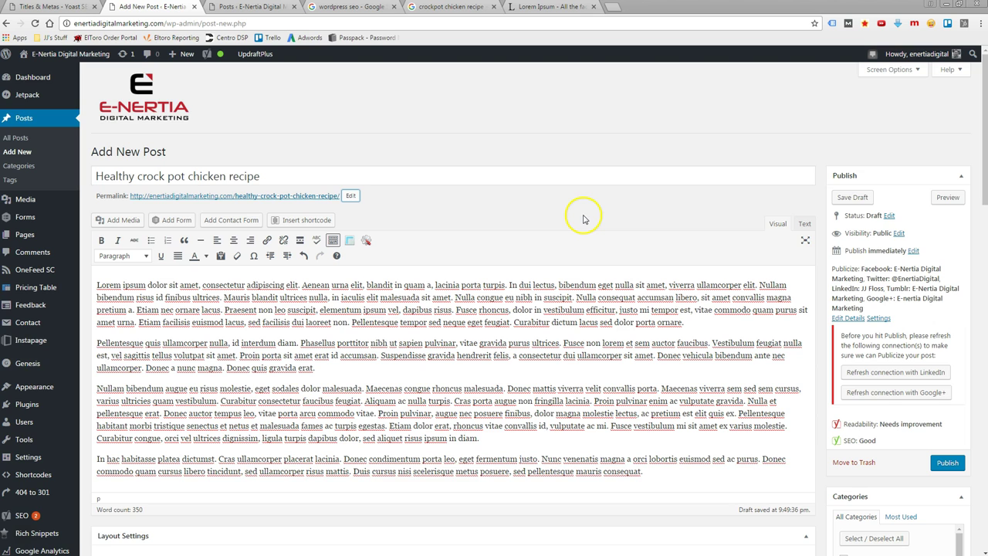
{"action": "scroll", "coordinate": [584, 220], "scroll_direction": "down", "scroll_amount": 10}
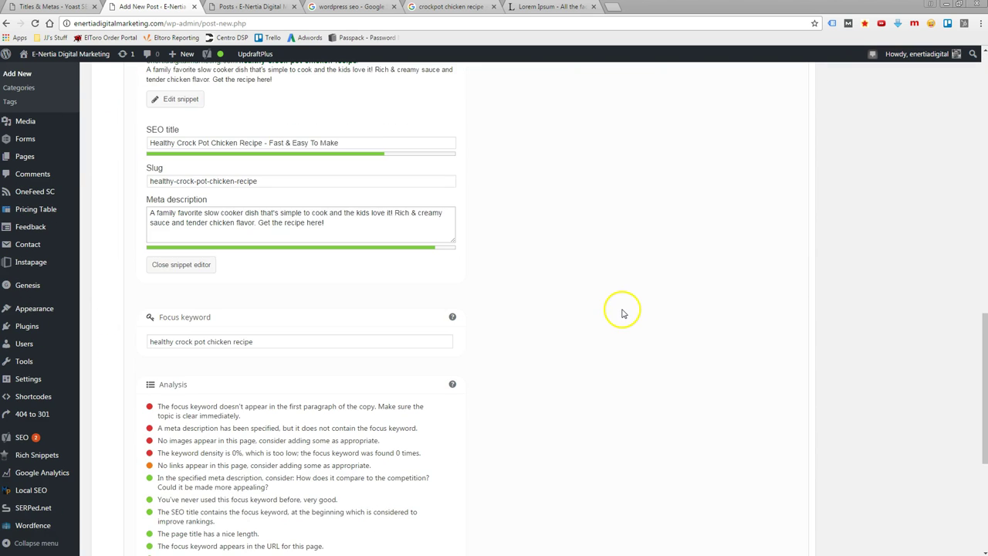
{"action": "scroll", "coordinate": [624, 313], "scroll_direction": "down", "scroll_amount": 2}
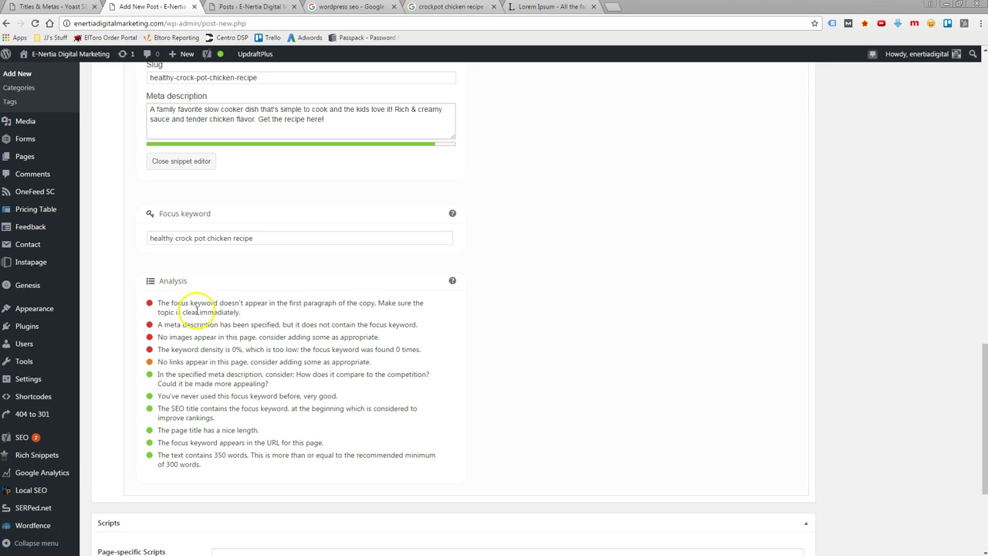
{"action": "left_click", "coordinate": [580, 311]}
{"action": "scroll", "coordinate": [564, 315], "scroll_direction": "up", "scroll_amount": 2}
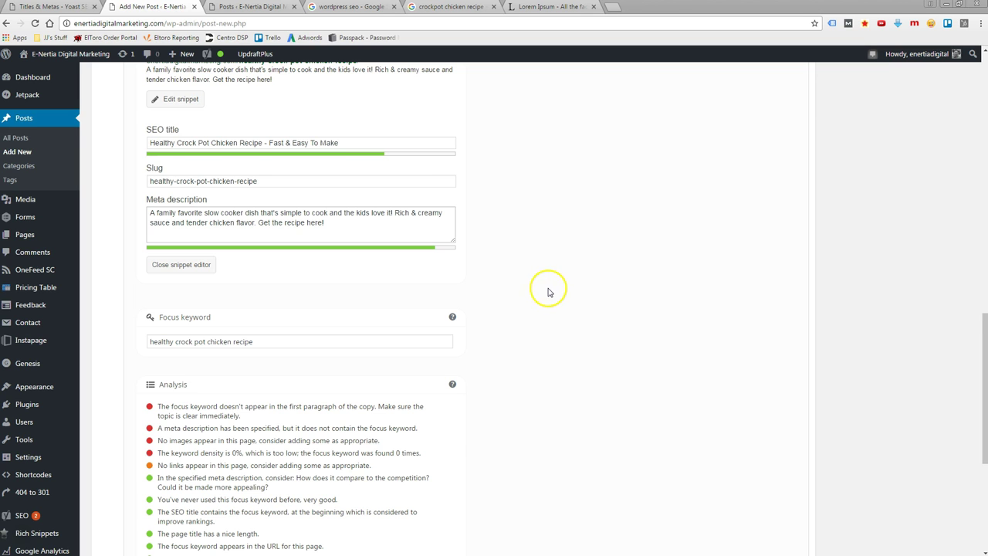
{"action": "scroll", "coordinate": [546, 294], "scroll_direction": "up", "scroll_amount": 1}
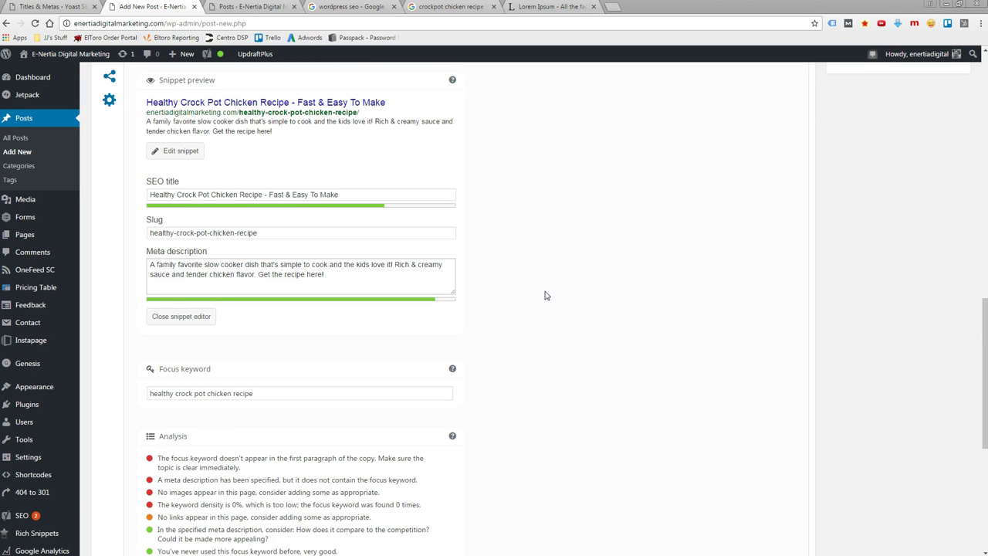
{"action": "scroll", "coordinate": [541, 271], "scroll_direction": "up", "scroll_amount": 1}
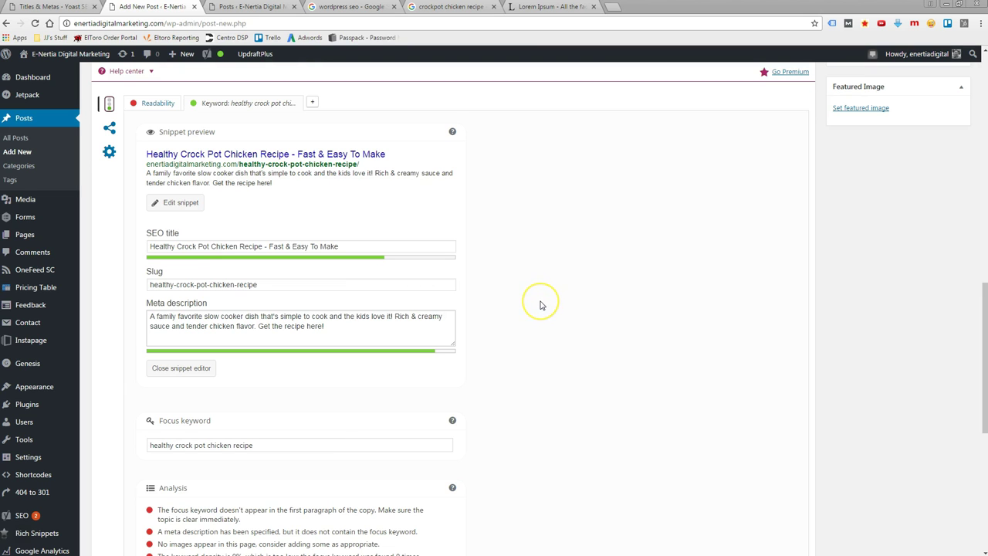
{"action": "scroll", "coordinate": [541, 305], "scroll_direction": "up", "scroll_amount": 1}
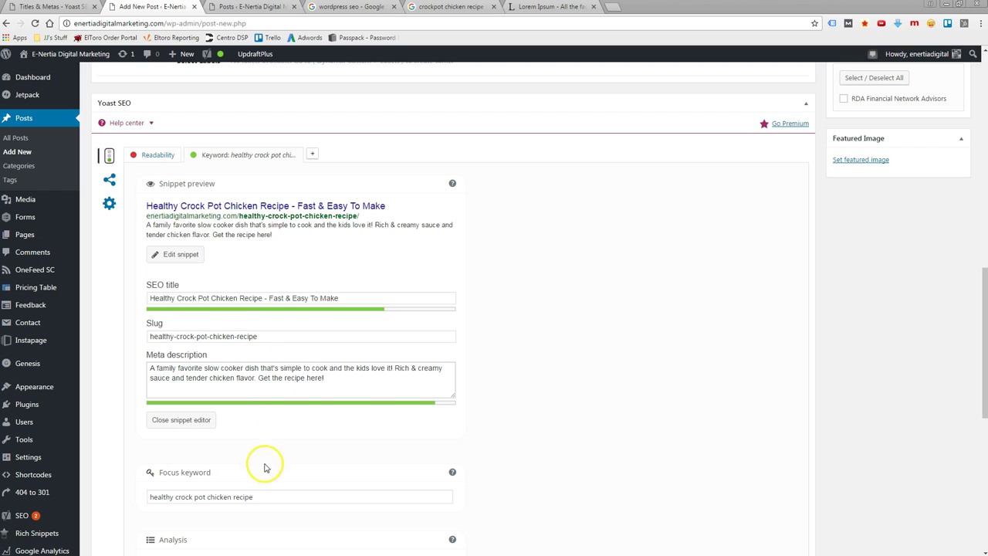
{"action": "left_click", "coordinate": [248, 496]}
{"action": "left_click_drag", "start_coordinate": [247, 497], "coordinate": [137, 494]}
{"action": "key", "text": "ctrl+c"}
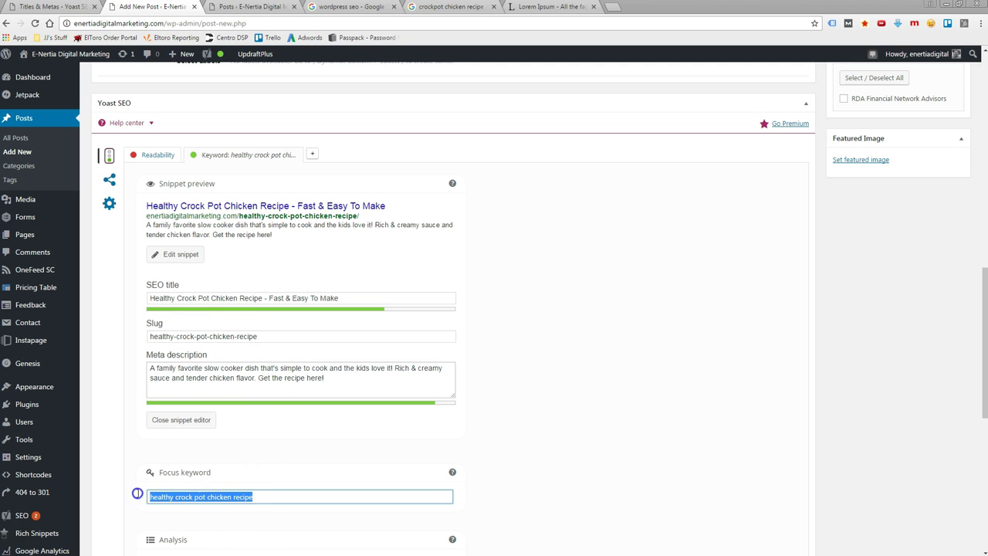
{"action": "left_click", "coordinate": [622, 411]}
{"action": "scroll", "coordinate": [531, 198], "scroll_direction": "up", "scroll_amount": 5}
Step: Paste 'healthy crock pot chicken recipe.' after 'elit' in the first paragraph
{"action": "scroll", "coordinate": [534, 197], "scroll_direction": "up", "scroll_amount": 4}
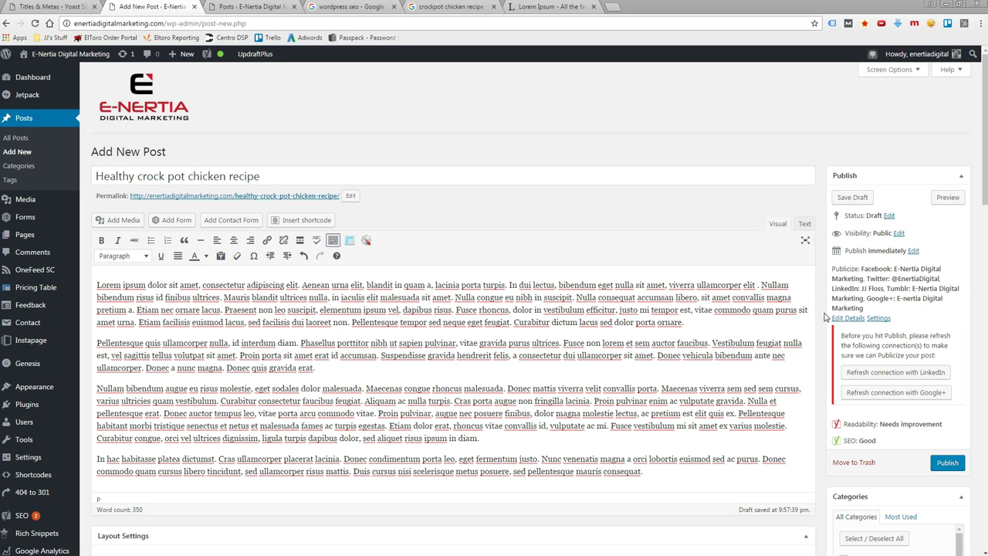
{"action": "key", "text": "ctrl+v"}
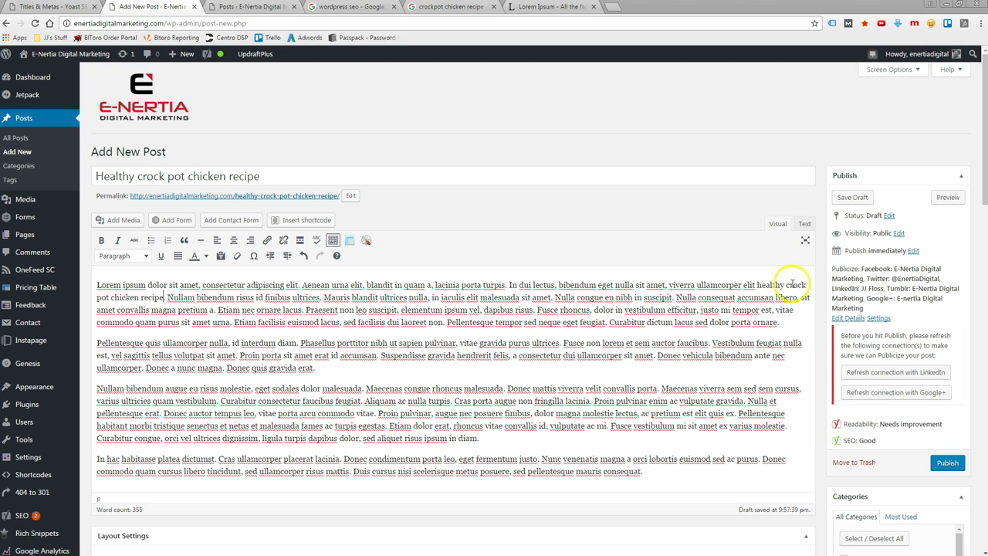
{"action": "left_click", "coordinate": [351, 310]}
{"action": "scroll", "coordinate": [589, 403], "scroll_direction": "down", "scroll_amount": 5}
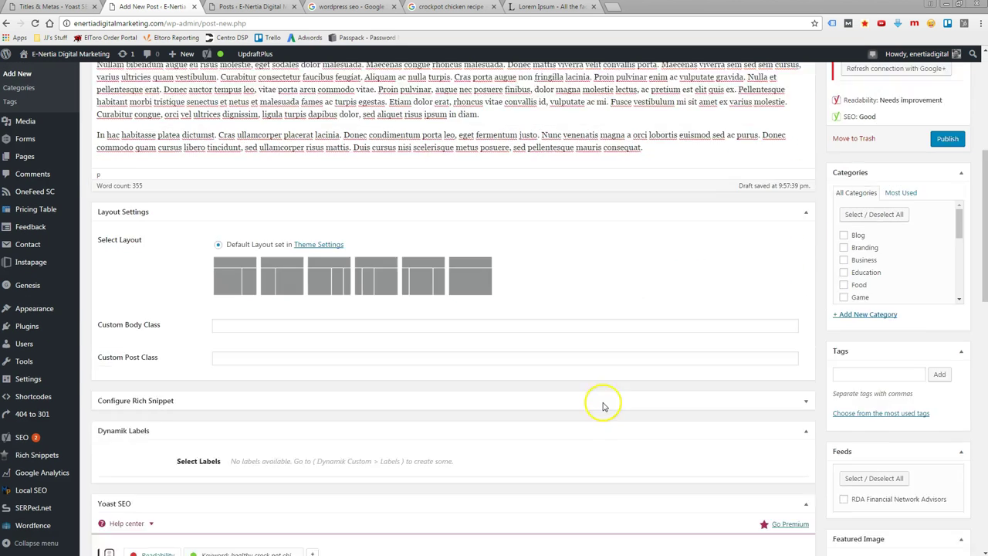
{"action": "scroll", "coordinate": [603, 405], "scroll_direction": "down", "scroll_amount": 5}
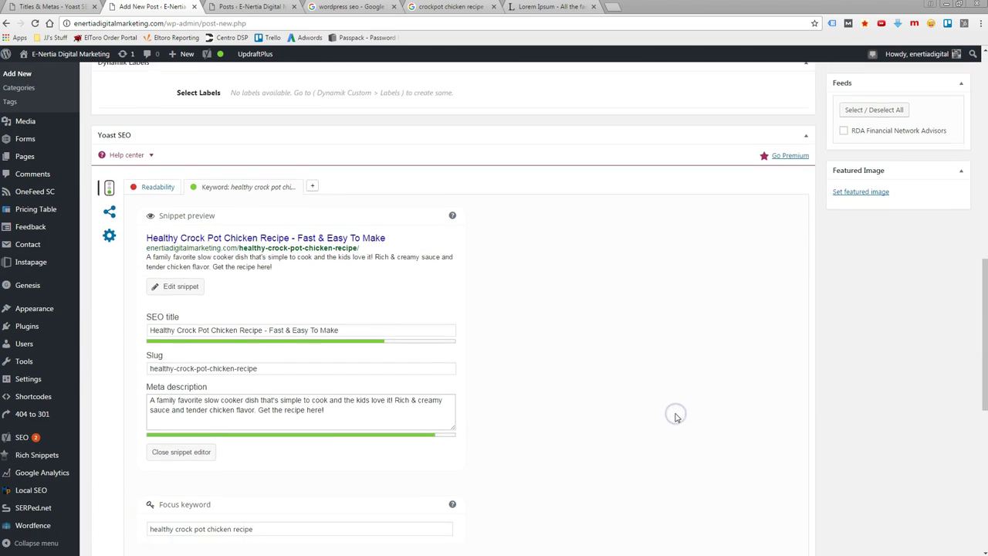
{"action": "scroll", "coordinate": [676, 417], "scroll_direction": "down", "scroll_amount": 3}
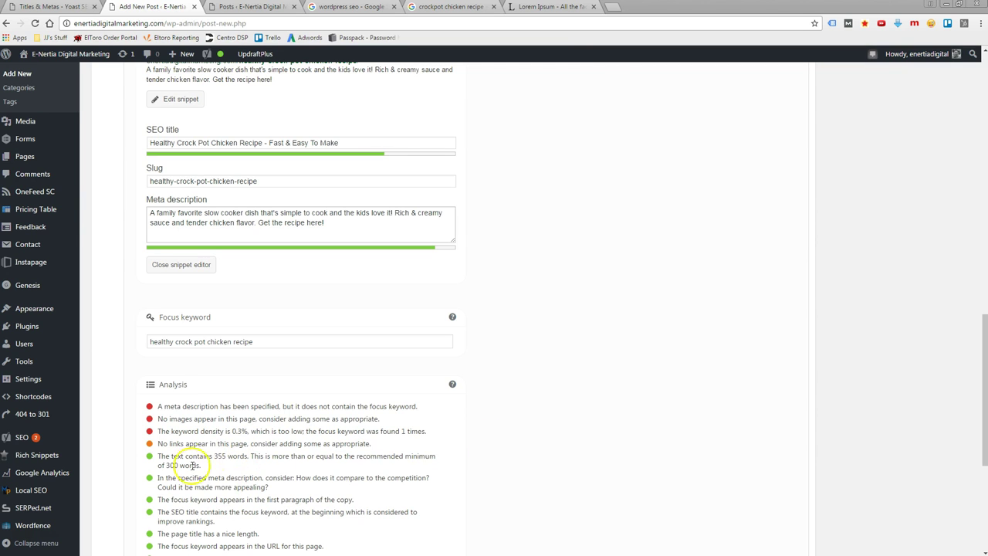
{"action": "scroll", "coordinate": [607, 427], "scroll_direction": "down", "scroll_amount": 1}
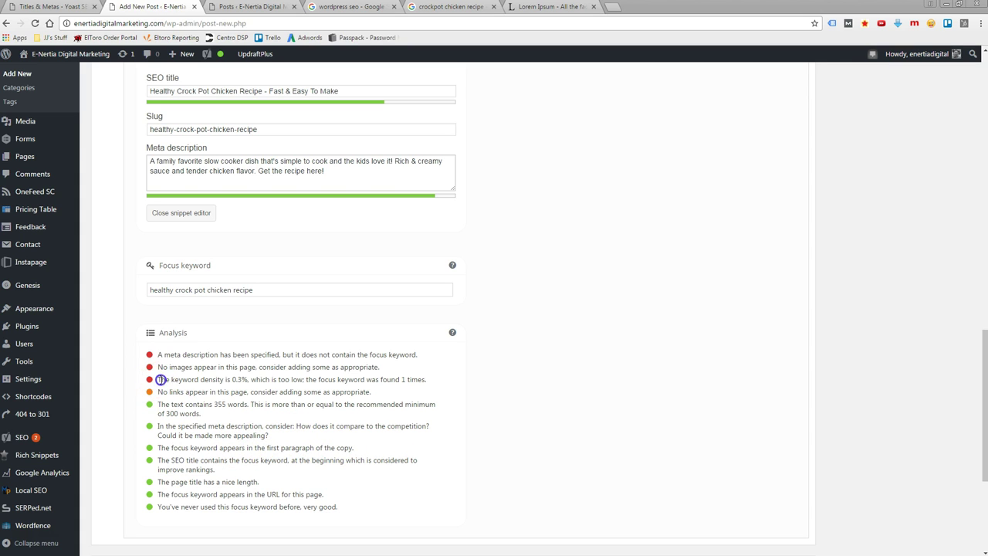
{"action": "left_click_drag", "start_coordinate": [161, 379], "coordinate": [248, 379]}
{"action": "left_click_drag", "start_coordinate": [341, 382], "coordinate": [402, 379]}
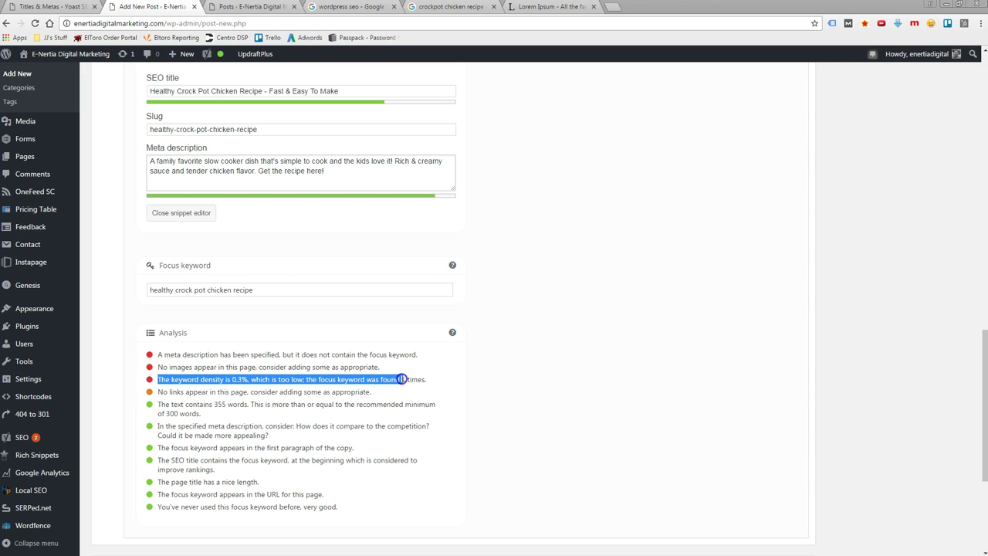
{"action": "left_click", "coordinate": [494, 382]}
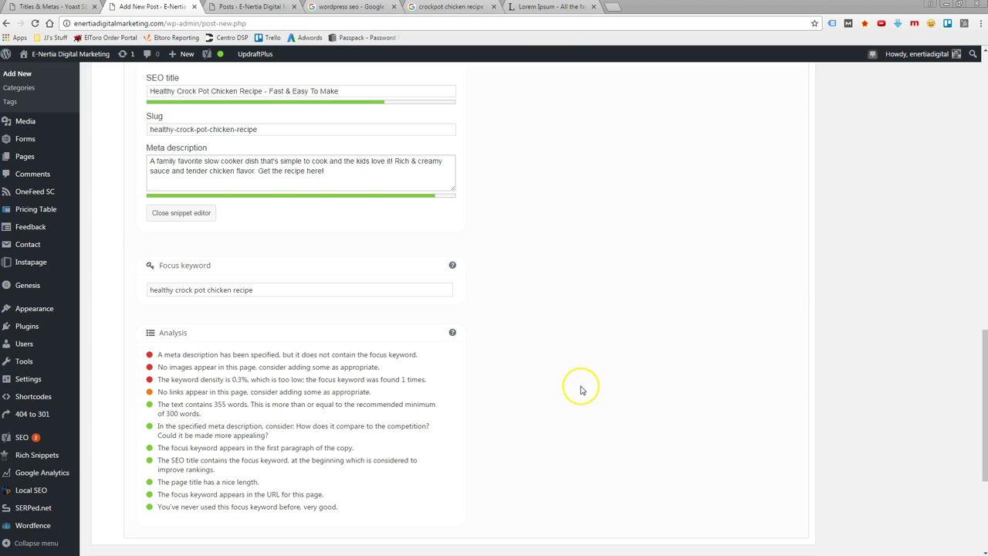
{"action": "scroll", "coordinate": [583, 390], "scroll_direction": "up", "scroll_amount": 5}
{"action": "scroll", "coordinate": [583, 388], "scroll_direction": "up", "scroll_amount": 3}
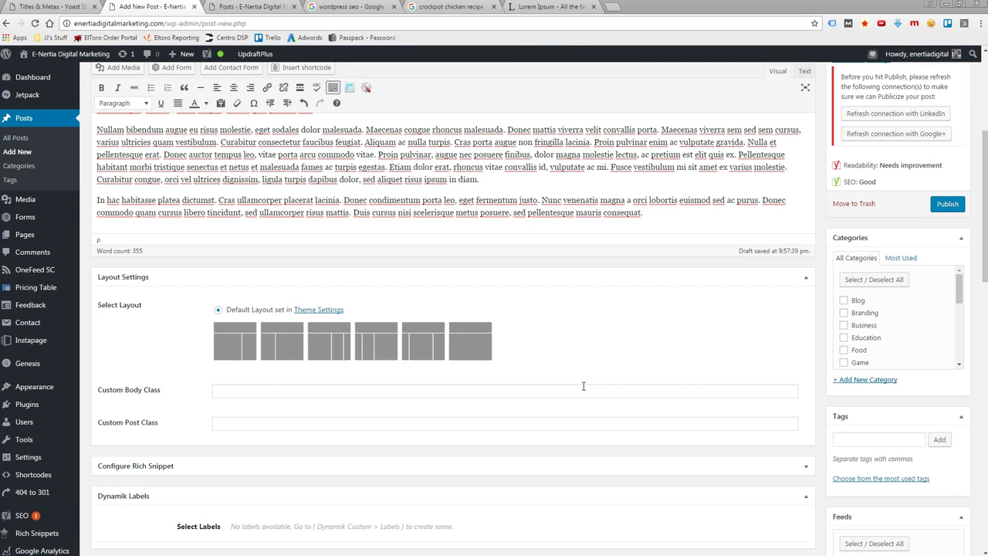
{"action": "scroll", "coordinate": [584, 386], "scroll_direction": "up", "scroll_amount": 2}
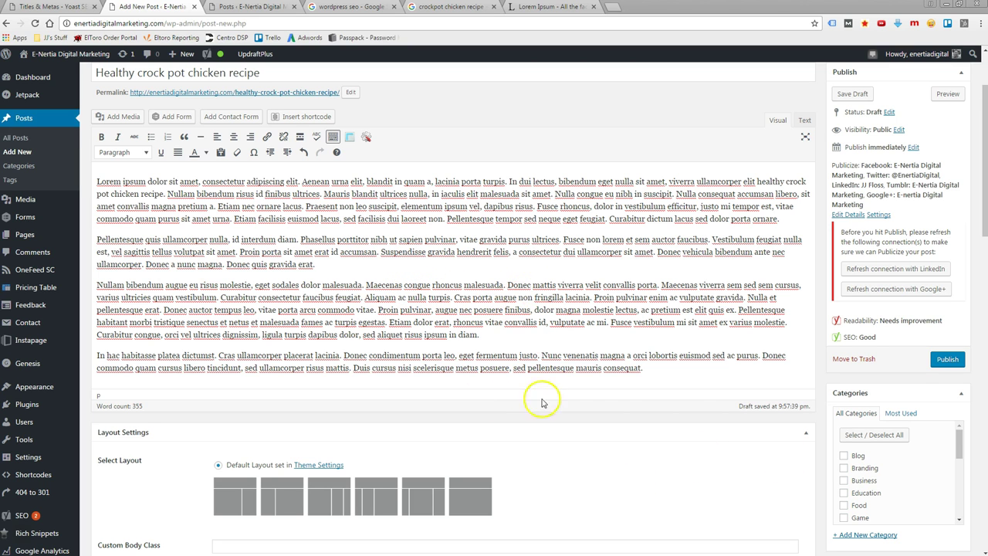
Step: Paste the focus keyword after 'augue' in the third paragraph and after 'justo' in the last
{"action": "scroll", "coordinate": [533, 426], "scroll_direction": "down", "scroll_amount": 3}
{"action": "scroll", "coordinate": [658, 341], "scroll_direction": "up", "scroll_amount": 2}
{"action": "scroll", "coordinate": [658, 340], "scroll_direction": "up", "scroll_amount": 1}
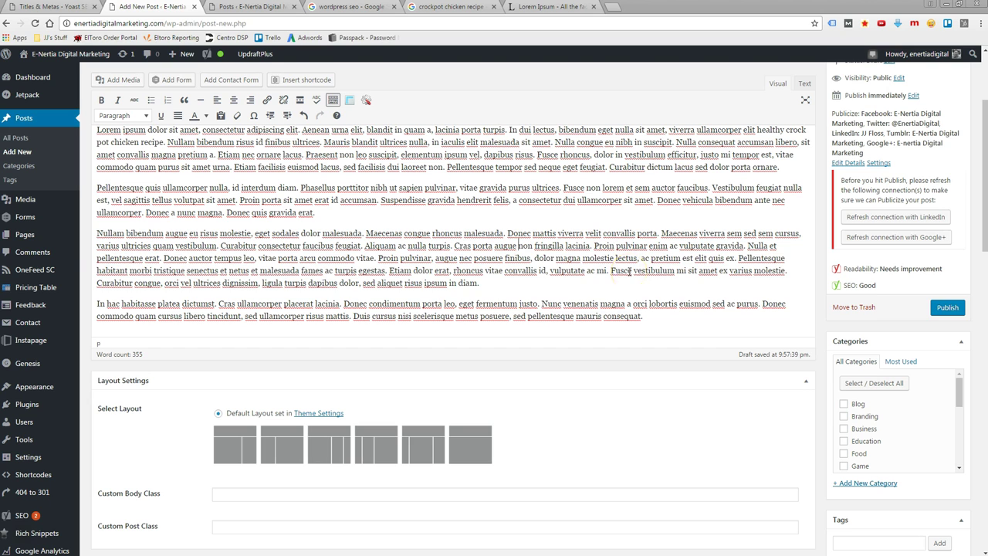
{"action": "key", "text": "ctrl+v"}
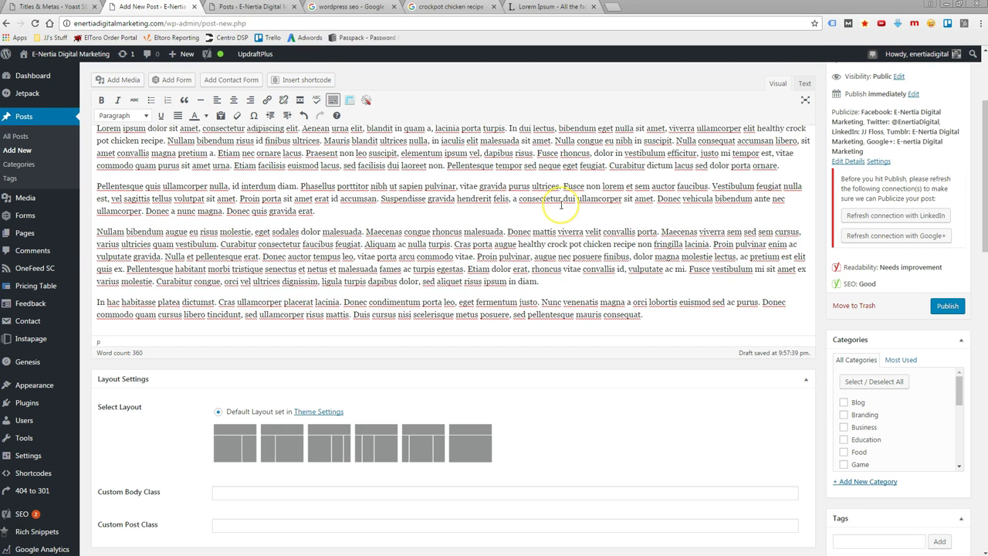
{"action": "scroll", "coordinate": [563, 205], "scroll_direction": "down", "scroll_amount": 2}
{"action": "left_click", "coordinate": [537, 200]}
{"action": "key", "text": "ctrl+v"}
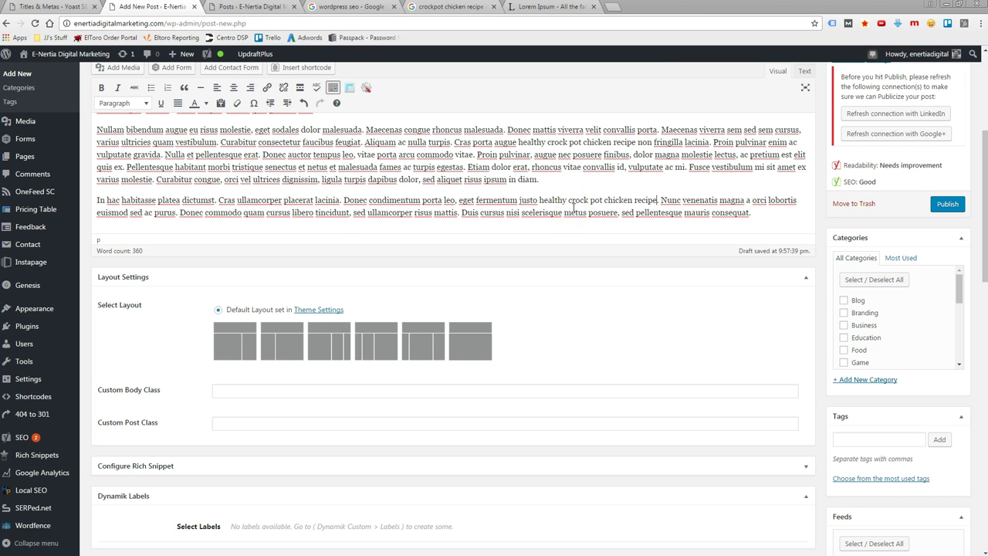
{"action": "scroll", "coordinate": [669, 309], "scroll_direction": "down", "scroll_amount": 4}
{"action": "scroll", "coordinate": [677, 391], "scroll_direction": "down", "scroll_amount": 8}
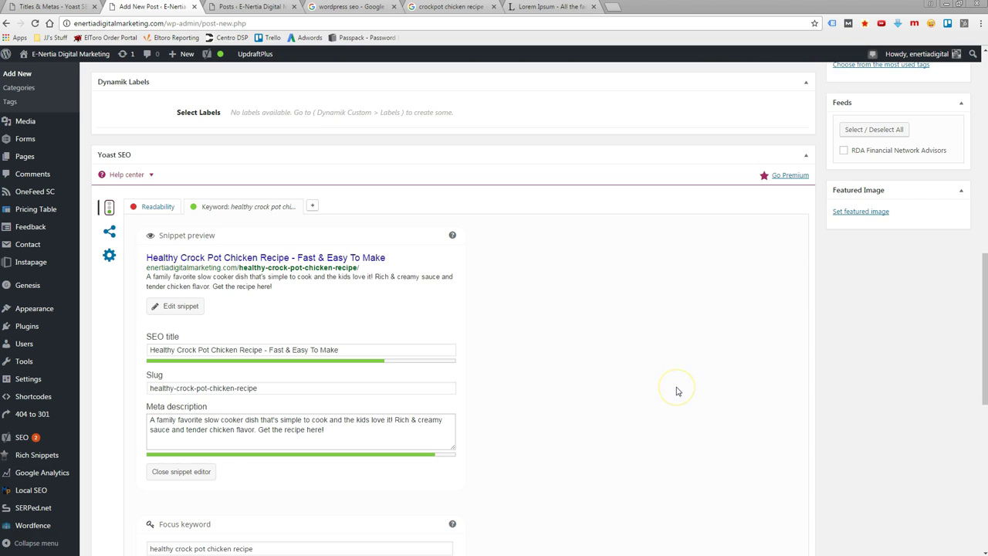
{"action": "scroll", "coordinate": [677, 392], "scroll_direction": "down", "scroll_amount": 2}
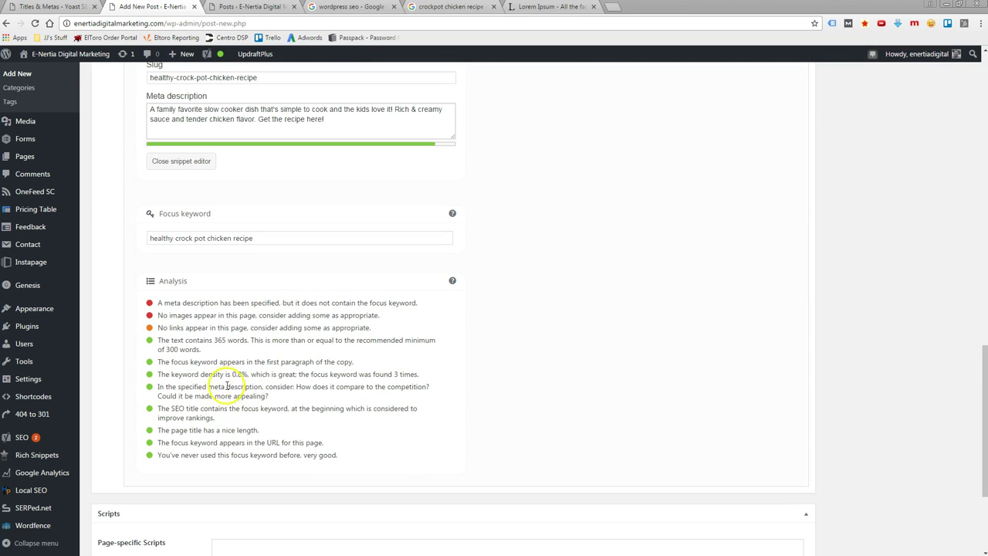
{"action": "left_click_drag", "start_coordinate": [159, 376], "coordinate": [419, 375]}
{"action": "left_click", "coordinate": [461, 379]}
{"action": "scroll", "coordinate": [580, 332], "scroll_direction": "up", "scroll_amount": 10}
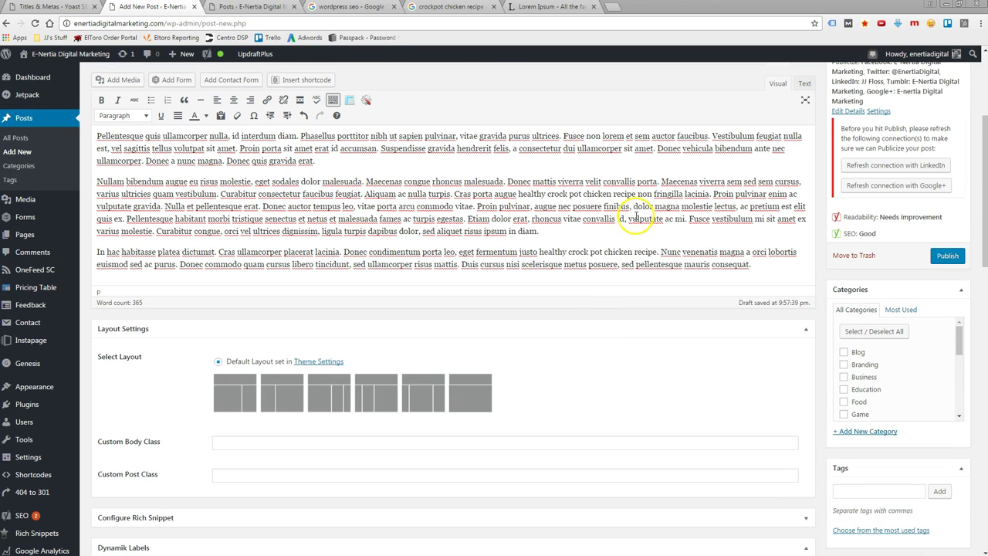
{"action": "scroll", "coordinate": [607, 331], "scroll_direction": "up", "scroll_amount": 3}
{"action": "scroll", "coordinate": [624, 316], "scroll_direction": "down", "scroll_amount": 15}
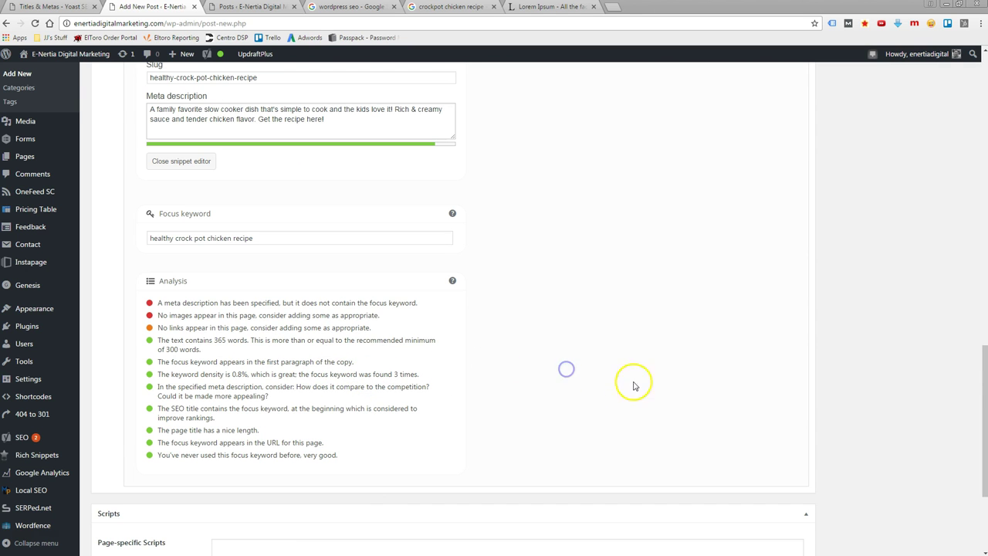
{"action": "scroll", "coordinate": [634, 382], "scroll_direction": "up", "scroll_amount": 12}
{"action": "scroll", "coordinate": [662, 367], "scroll_direction": "up", "scroll_amount": 3}
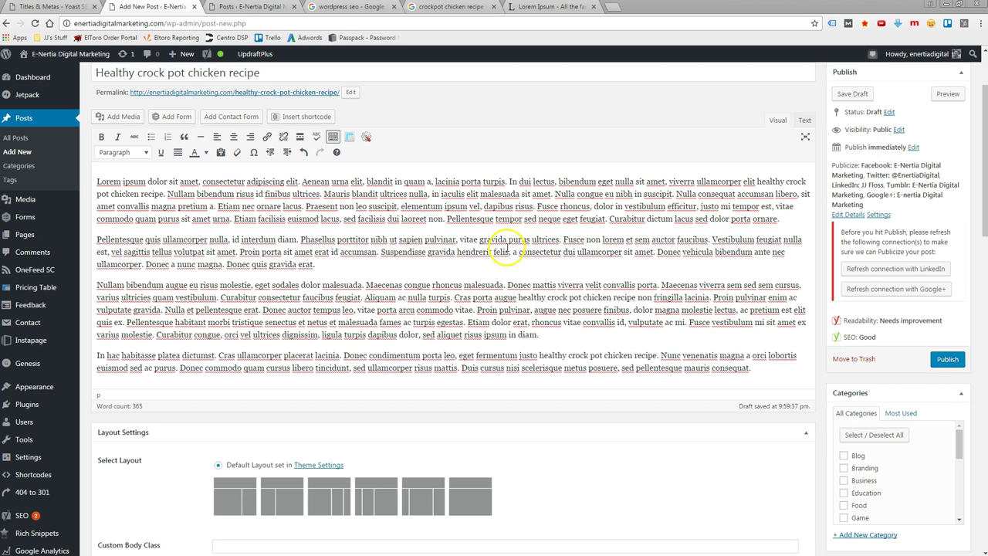
{"action": "scroll", "coordinate": [647, 430], "scroll_direction": "down", "scroll_amount": 10}
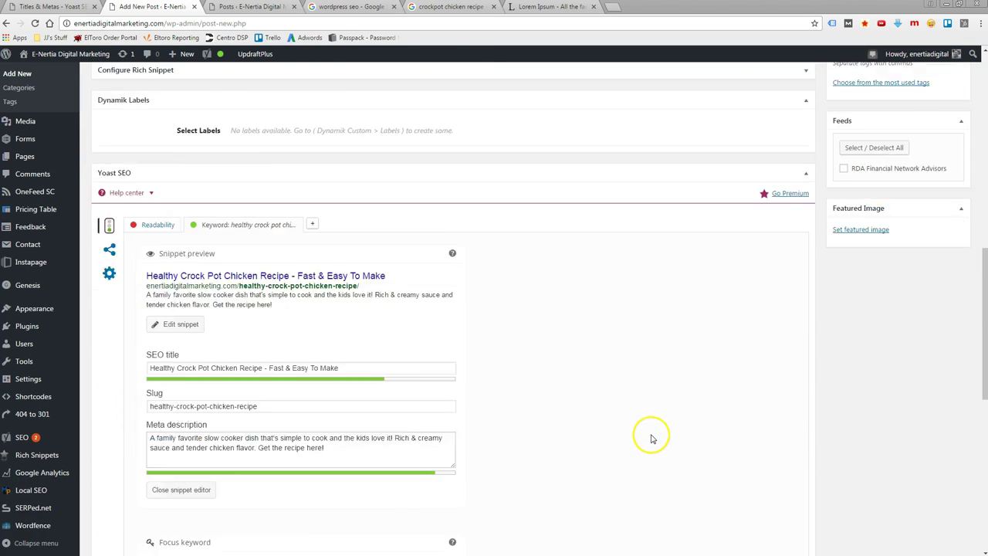
{"action": "scroll", "coordinate": [651, 439], "scroll_direction": "down", "scroll_amount": 4}
{"action": "scroll", "coordinate": [653, 437], "scroll_direction": "up", "scroll_amount": 1}
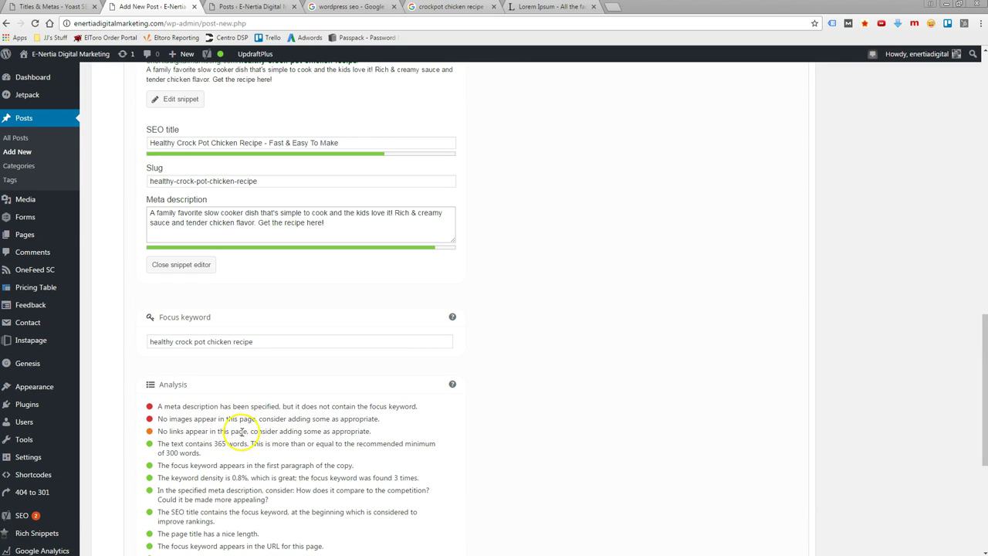
{"action": "left_click", "coordinate": [568, 436]}
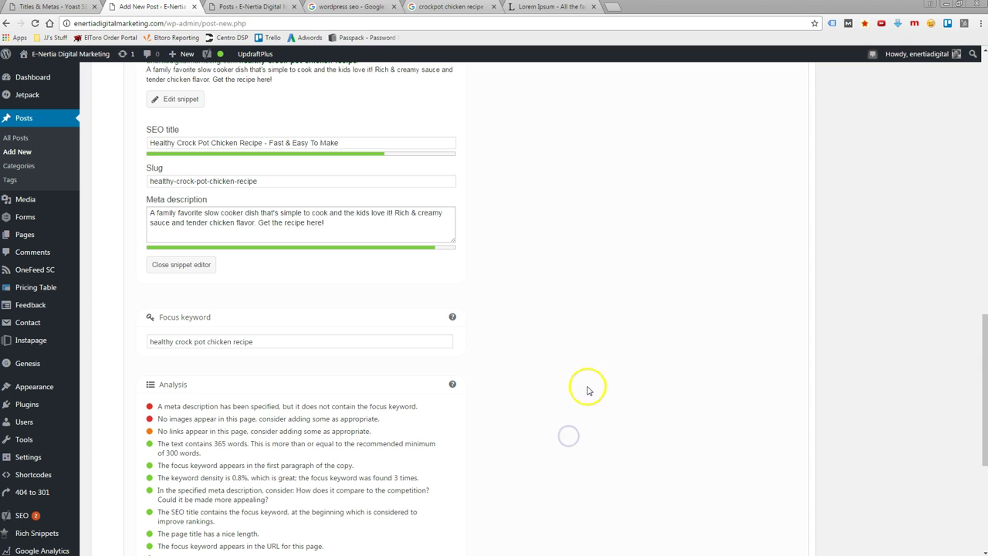
{"action": "scroll", "coordinate": [587, 390], "scroll_direction": "up", "scroll_amount": 15}
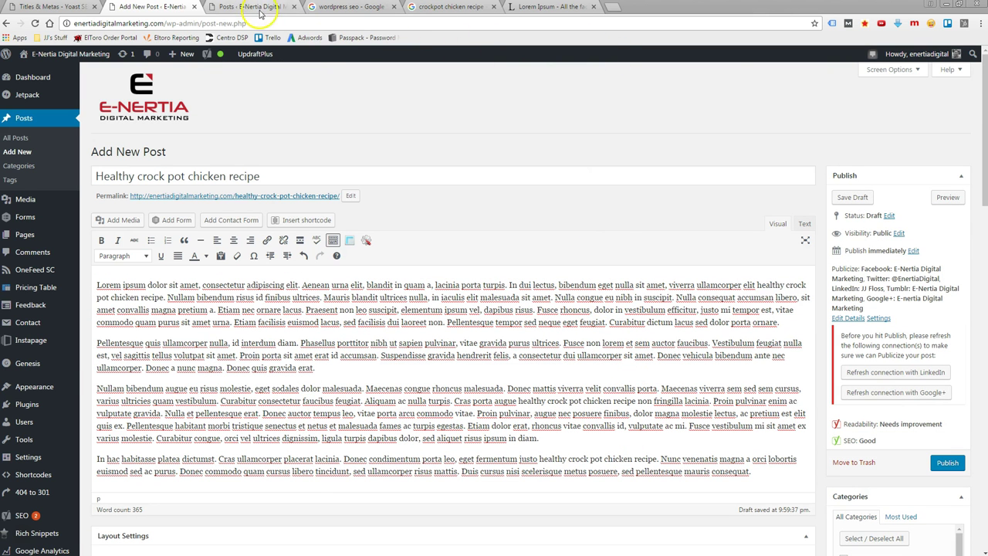
{"action": "key", "text": "alt+Tab"}
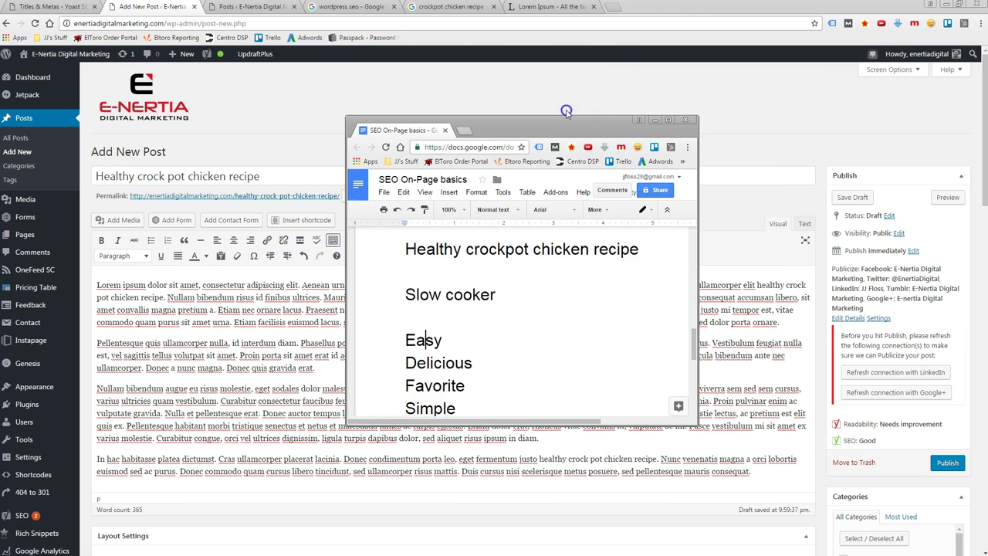
{"action": "scroll", "coordinate": [584, 313], "scroll_direction": "up", "scroll_amount": 5}
{"action": "scroll", "coordinate": [584, 313], "scroll_direction": "down", "scroll_amount": 4}
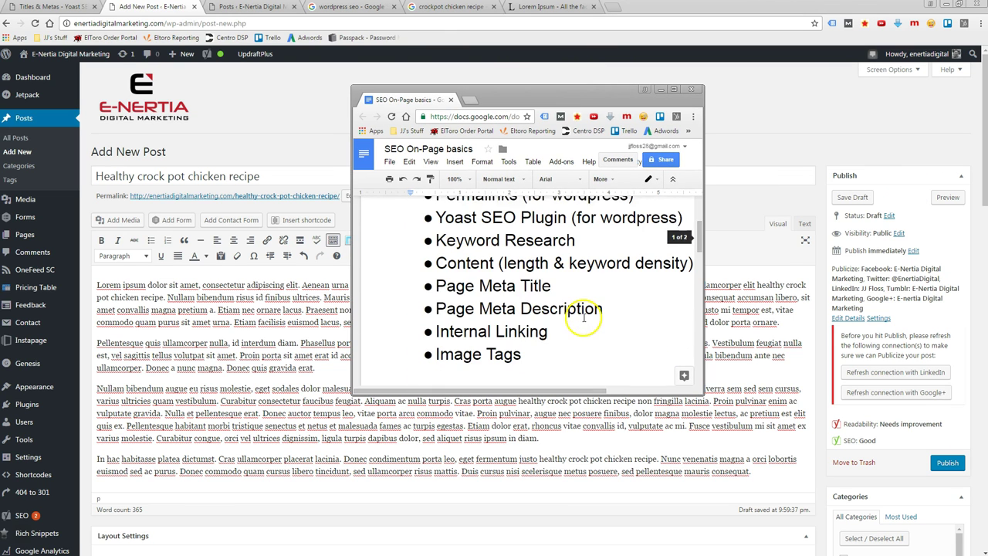
{"action": "left_click_drag", "start_coordinate": [438, 321], "coordinate": [551, 323]}
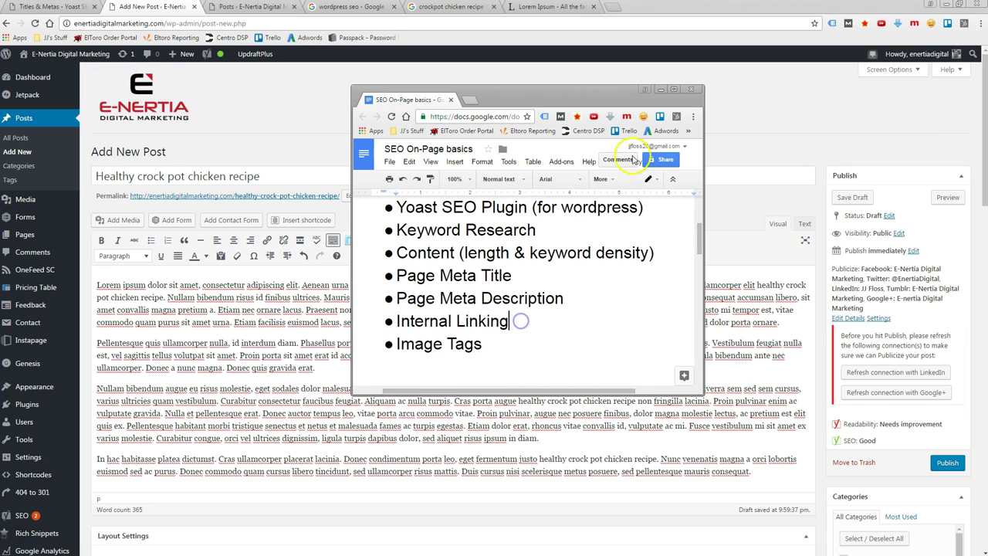
{"action": "key", "text": "alt+Tab"}
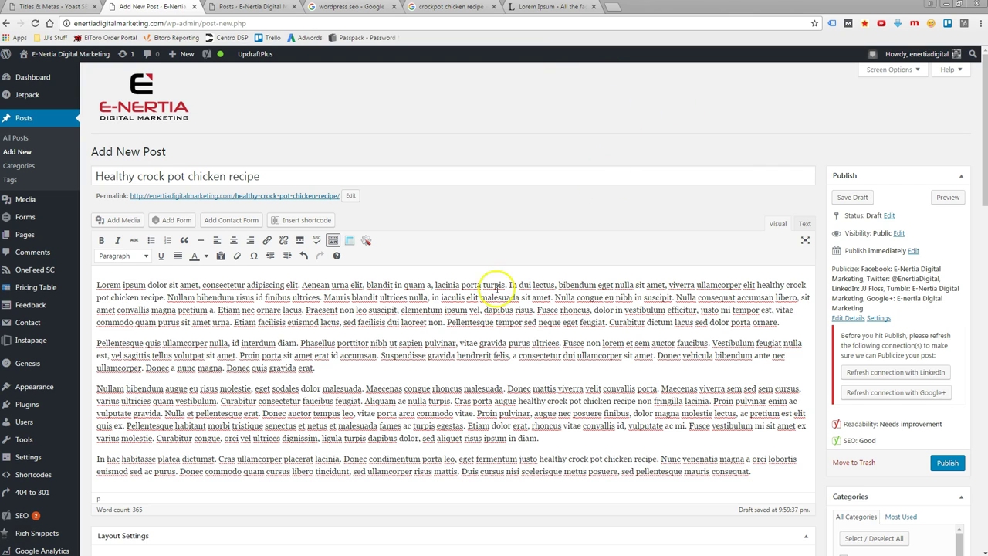
{"action": "scroll", "coordinate": [523, 324], "scroll_direction": "down", "scroll_amount": 1}
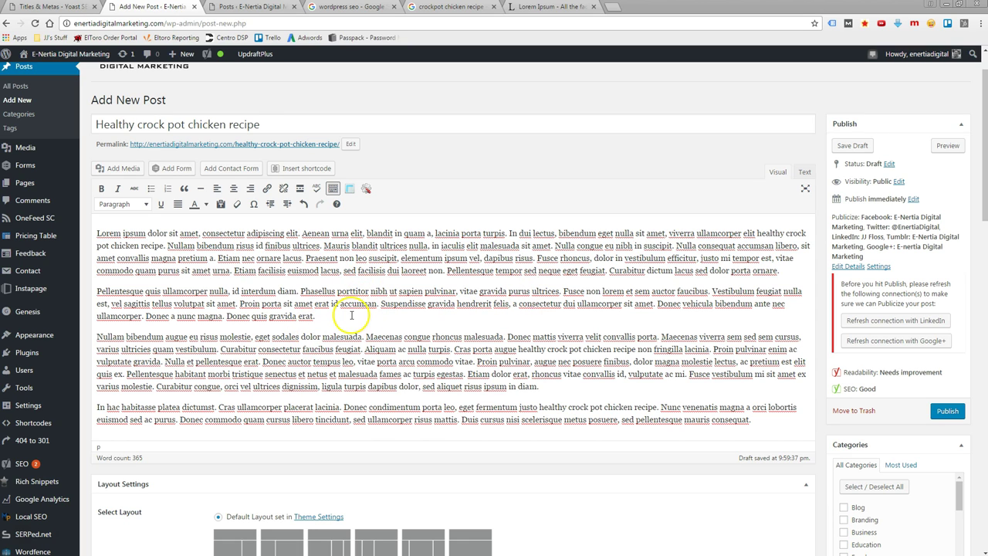
{"action": "scroll", "coordinate": [392, 288], "scroll_direction": "up", "scroll_amount": 1}
{"action": "scroll", "coordinate": [463, 314], "scroll_direction": "down", "scroll_amount": 1}
{"action": "scroll", "coordinate": [403, 293], "scroll_direction": "down", "scroll_amount": 1}
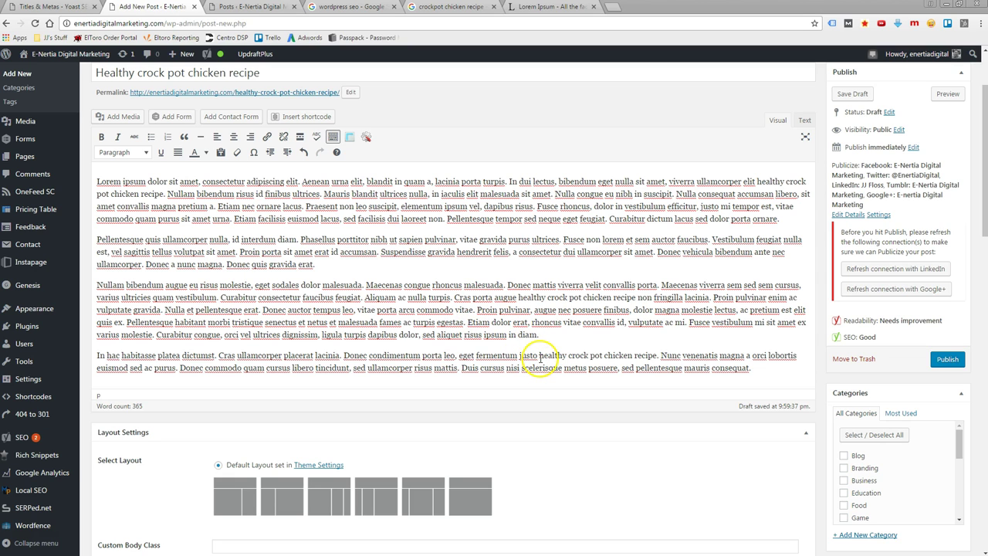
Step: Select 'chicken recipe' in the last paragraph and link it to the Contact Us page
{"action": "left_click_drag", "start_coordinate": [540, 355], "coordinate": [558, 356]}
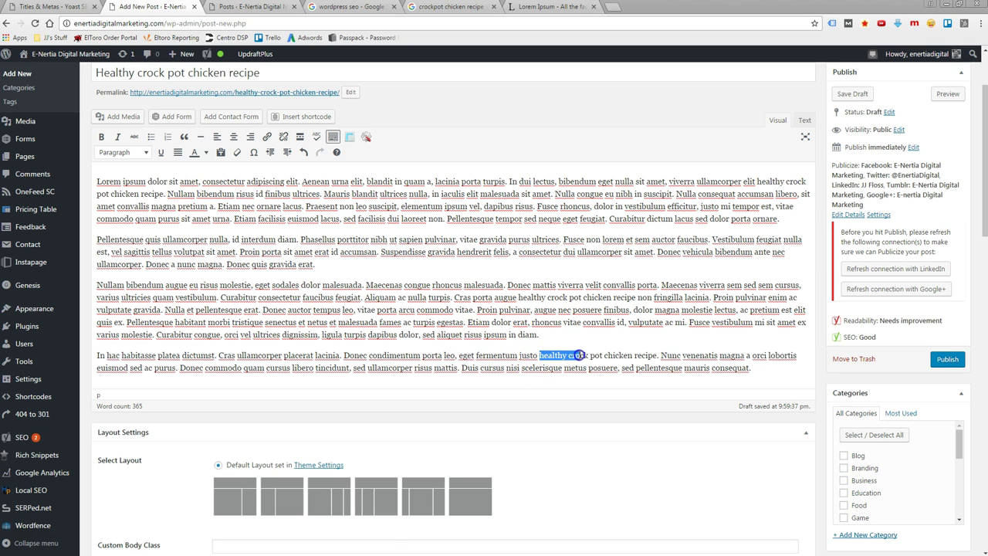
{"action": "left_click_drag", "start_coordinate": [608, 355], "coordinate": [636, 356]}
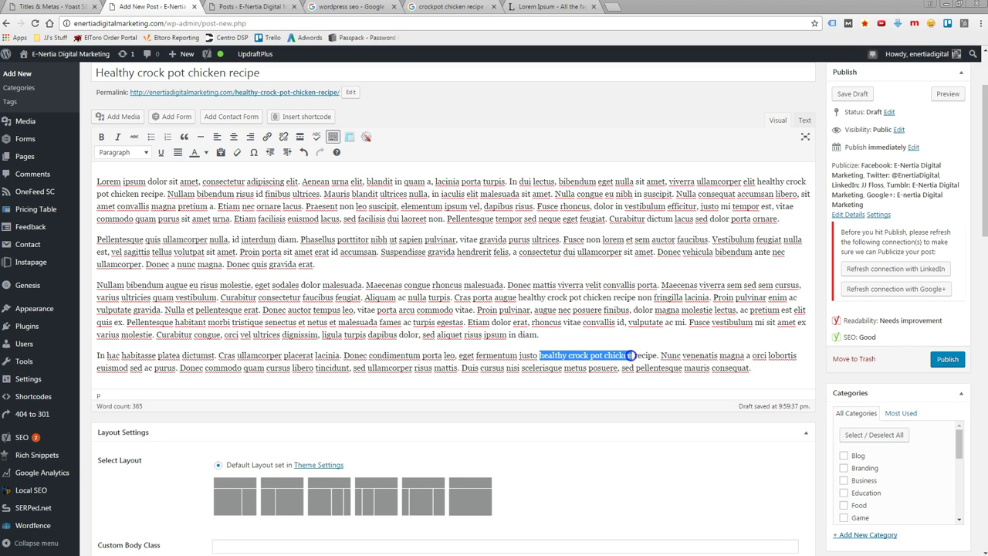
{"action": "left_click", "coordinate": [629, 355]}
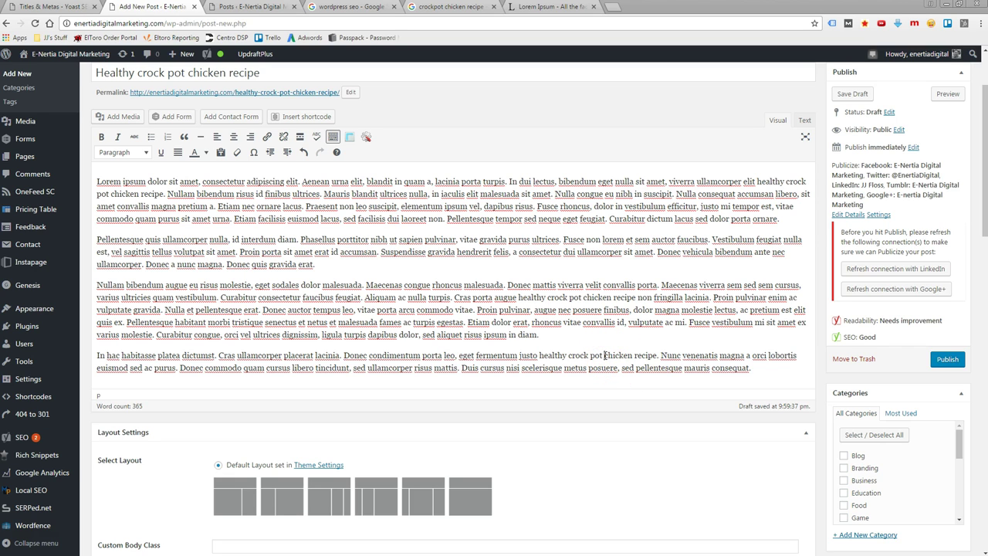
{"action": "left_click", "coordinate": [604, 356]}
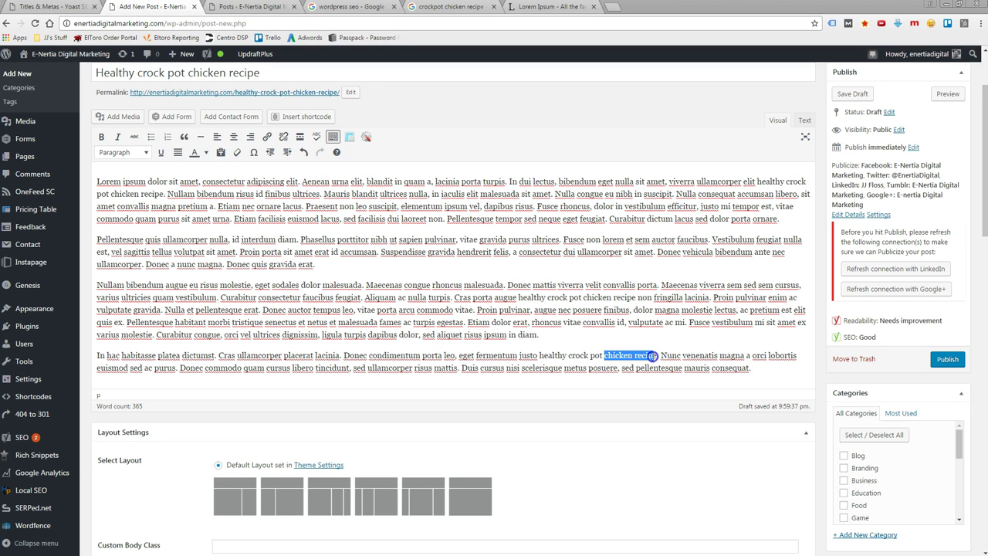
{"action": "left_click_drag", "start_coordinate": [655, 357], "coordinate": [657, 356]}
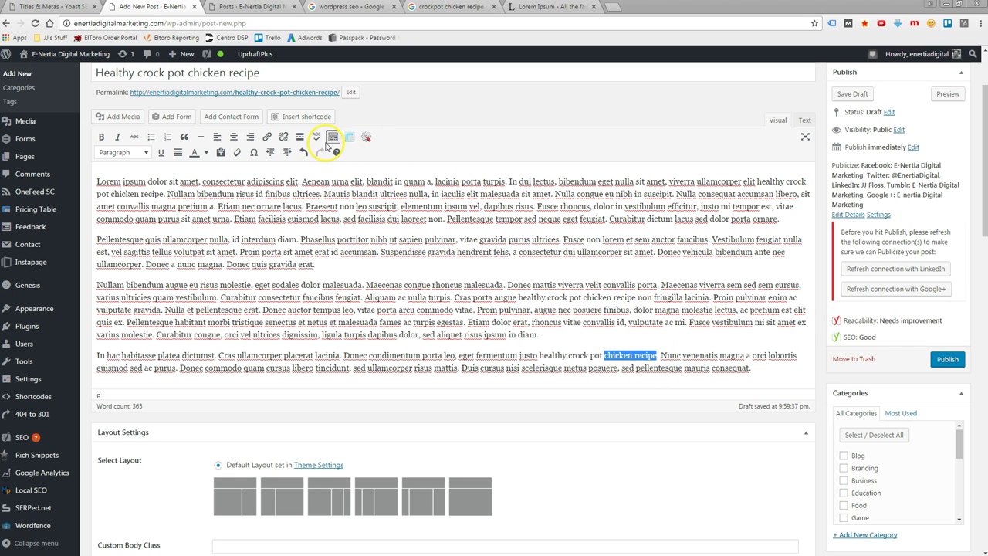
{"action": "left_click", "coordinate": [266, 139]}
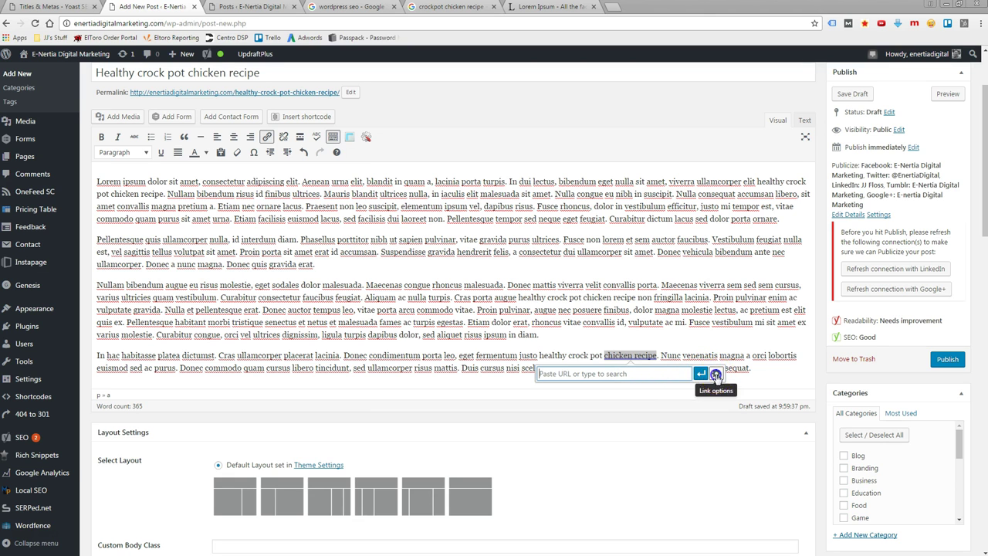
{"action": "left_click", "coordinate": [716, 374]}
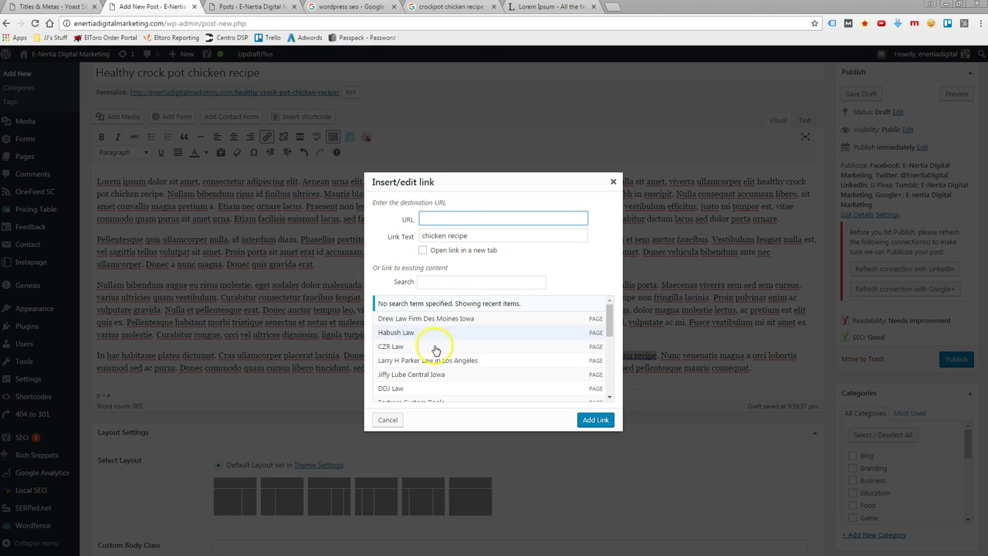
{"action": "scroll", "coordinate": [445, 331], "scroll_direction": "down", "scroll_amount": 2}
{"action": "scroll", "coordinate": [445, 331], "scroll_direction": "down", "scroll_amount": 5}
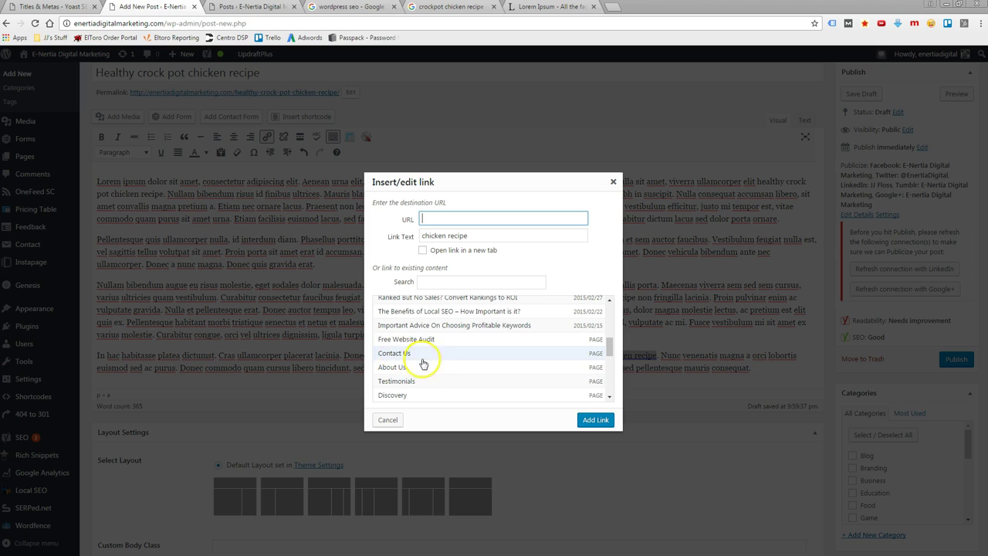
{"action": "left_click", "coordinate": [393, 352]}
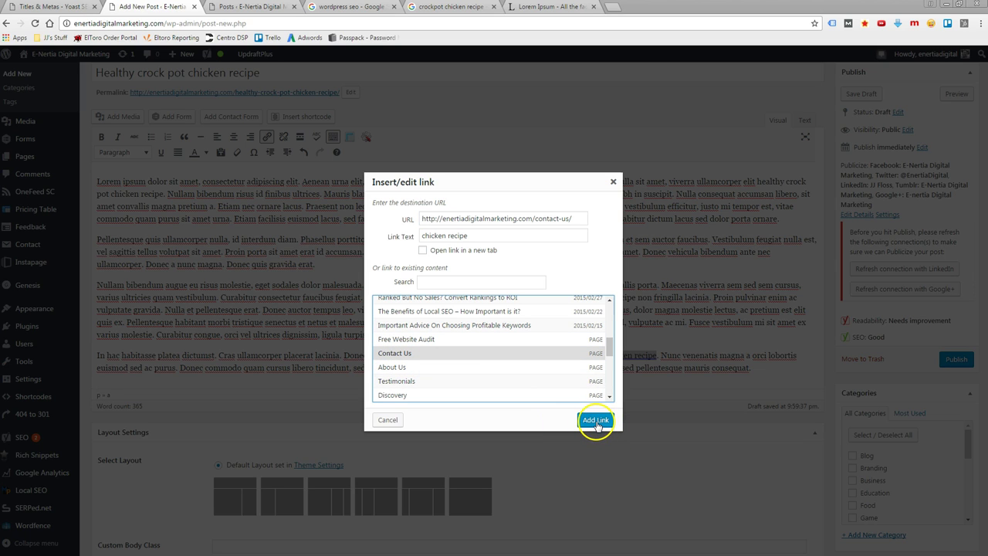
{"action": "left_click", "coordinate": [596, 421]}
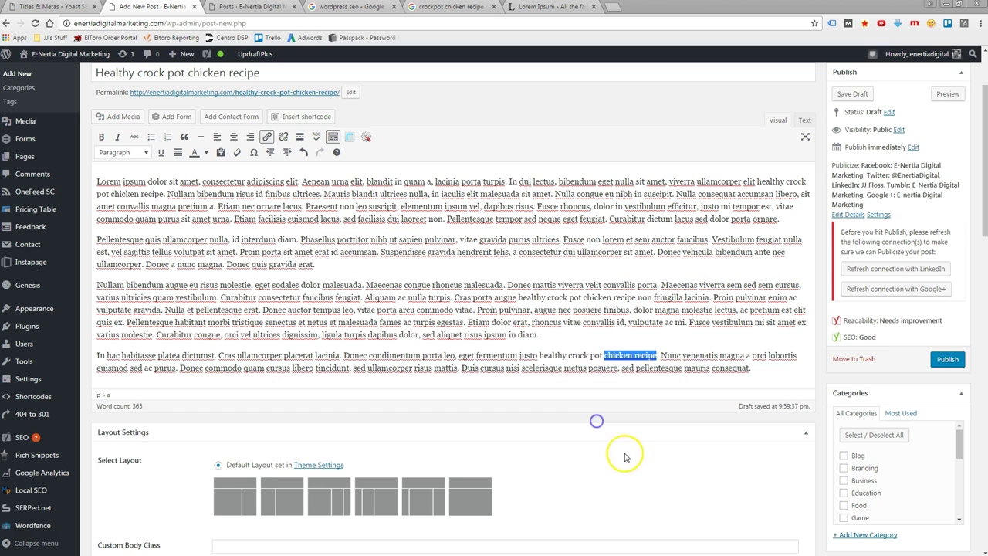
{"action": "left_click", "coordinate": [693, 336]}
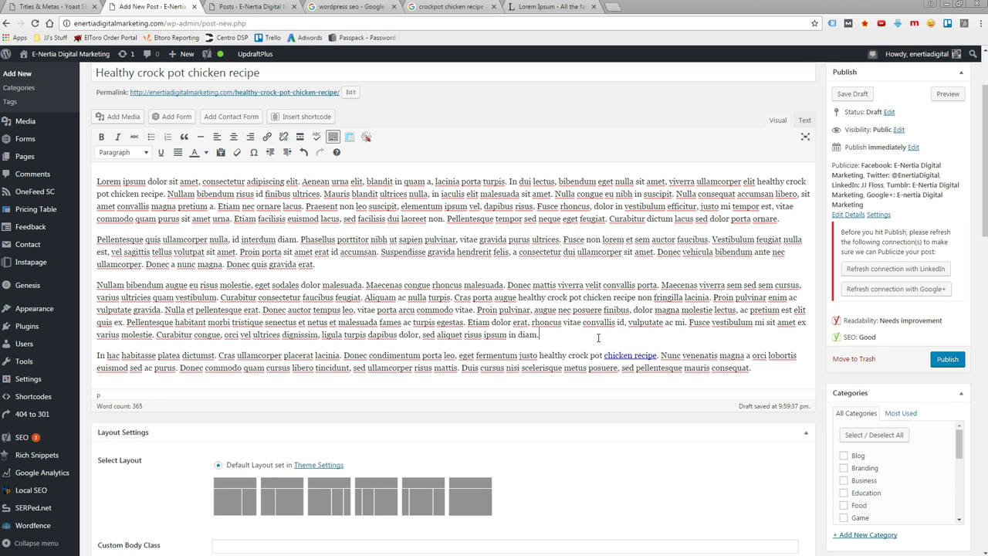
Step: Add a new paragraph after the post's last paragraph for the closing line
{"action": "scroll", "coordinate": [662, 322], "scroll_direction": "down", "scroll_amount": 1}
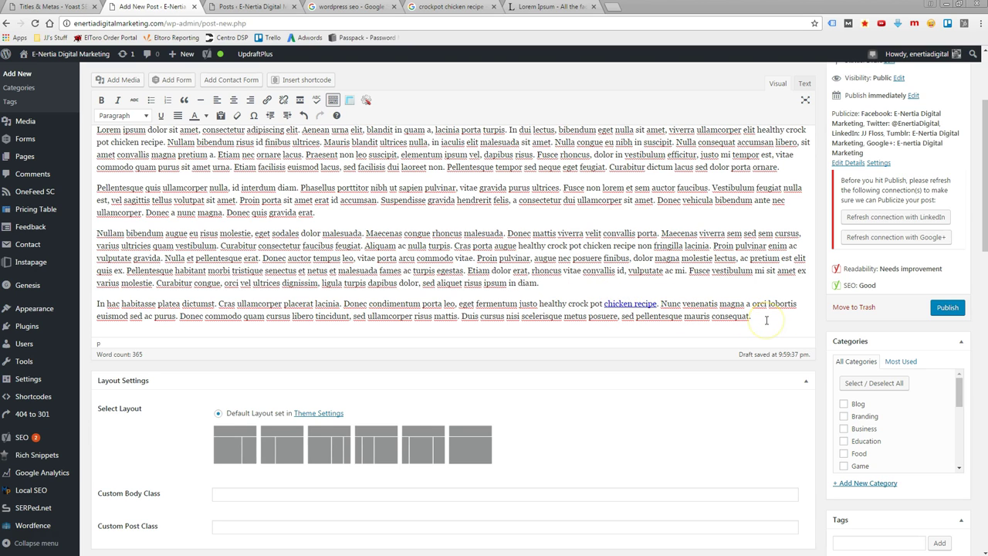
{"action": "key", "text": "Return"}
{"action": "key", "text": "Return"}
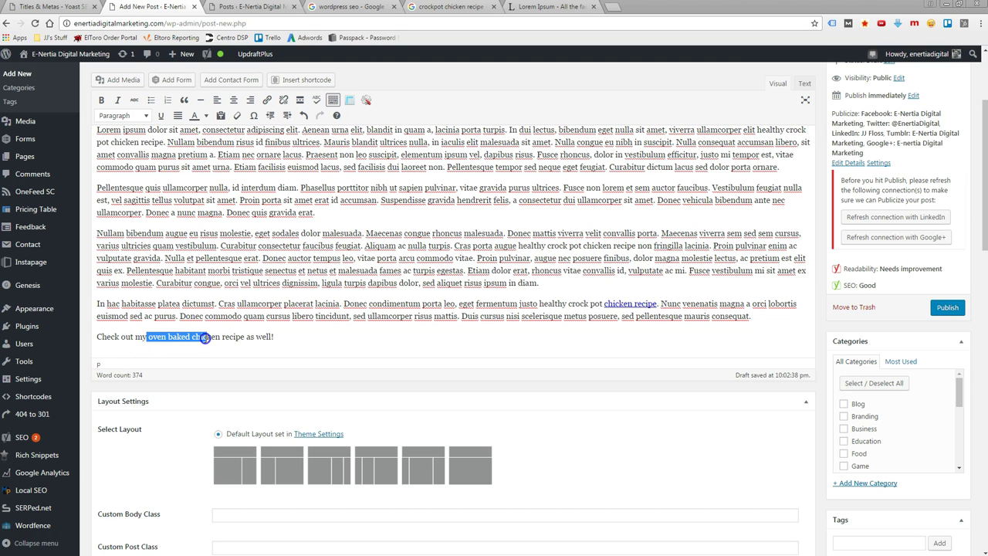
Step: Link 'oven baked chicken recipe' in the closing line to the Americlean Cedar Rapids page
{"action": "mouse_move", "coordinate": [205, 337]}
{"action": "left_mouse_down"}
{"action": "mouse_move", "coordinate": [150, 336]}
{"action": "mouse_move", "coordinate": [202, 336]}
{"action": "left_mouse_up"}
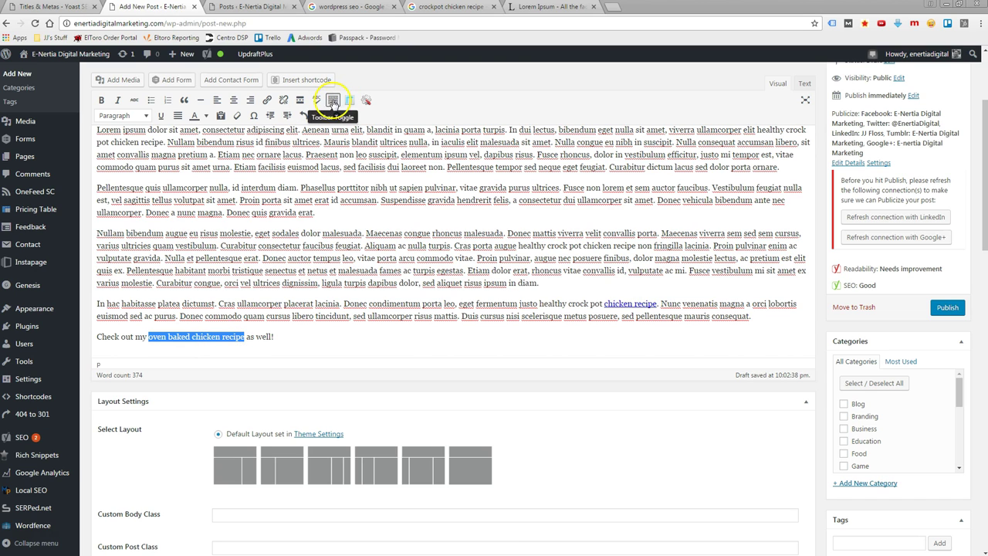
{"action": "left_click", "coordinate": [266, 101]}
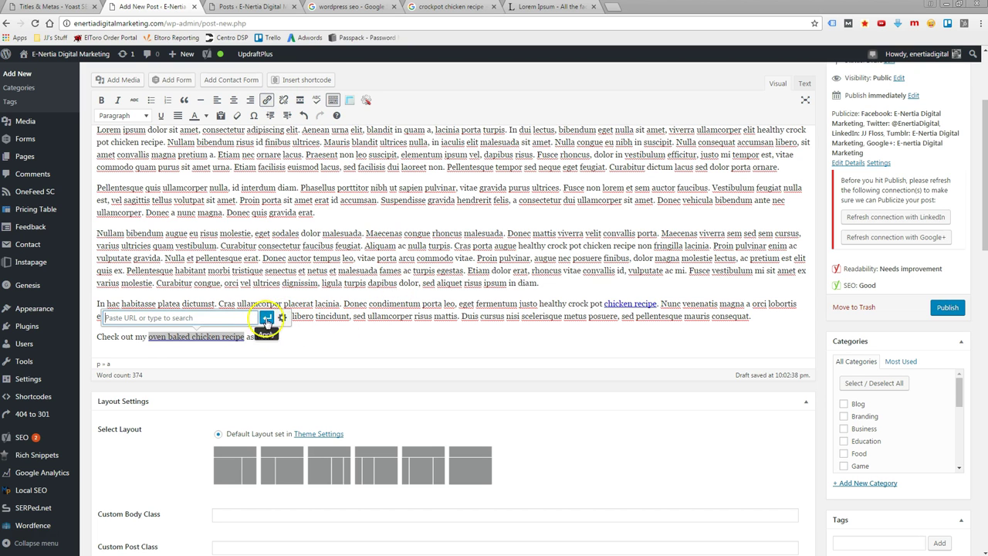
{"action": "left_click", "coordinate": [284, 318]}
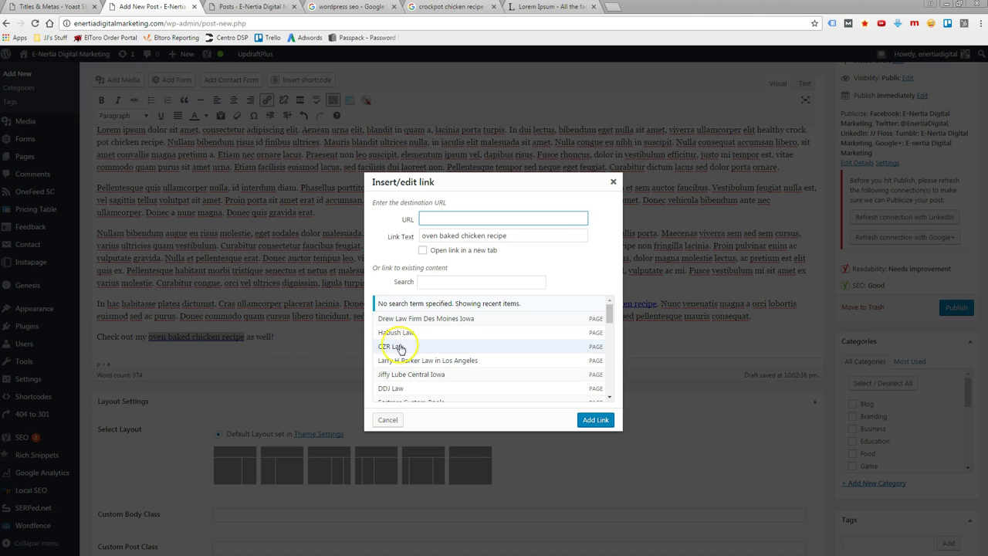
{"action": "scroll", "coordinate": [421, 359], "scroll_direction": "down", "scroll_amount": 3}
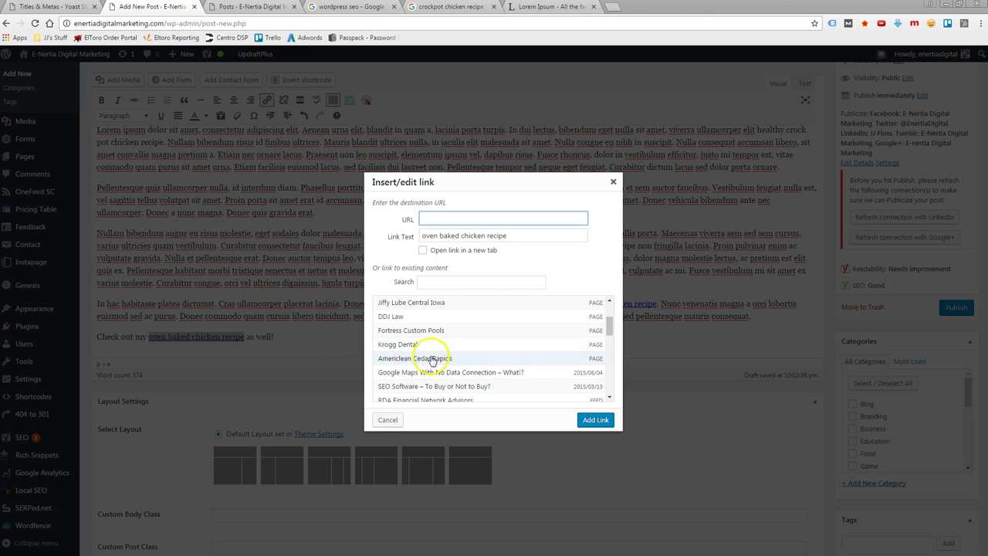
{"action": "left_click", "coordinate": [403, 358]}
{"action": "left_click", "coordinate": [597, 419]}
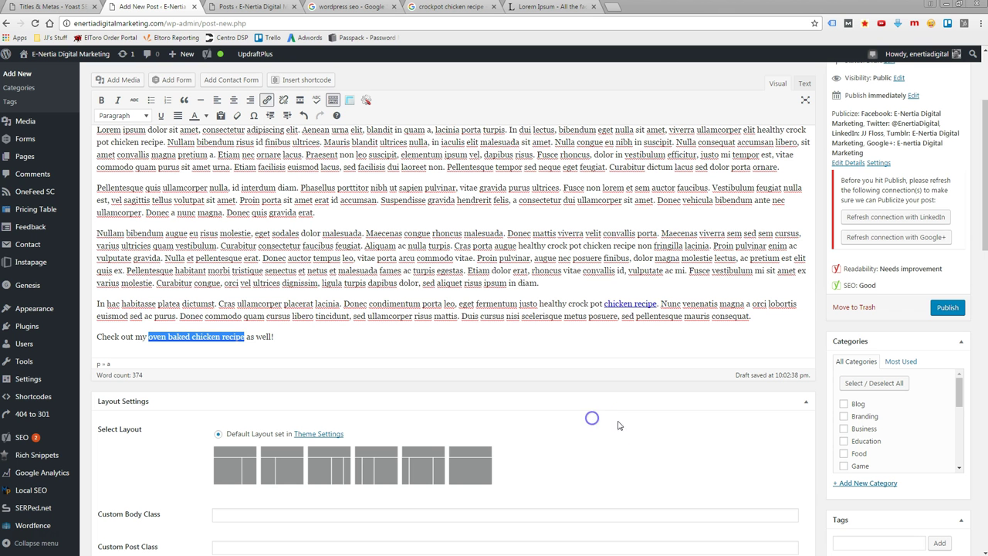
{"action": "left_click", "coordinate": [316, 337]}
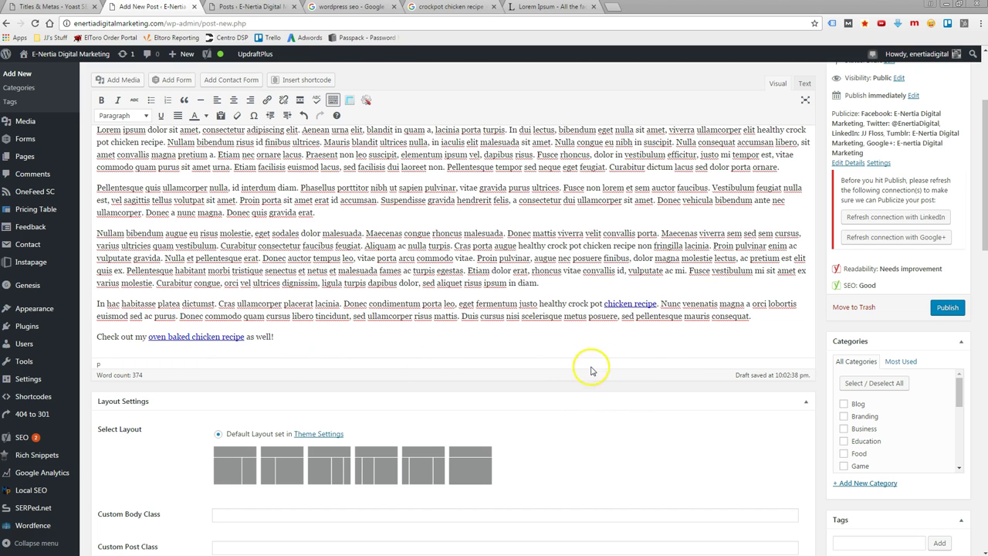
Step: Scroll down to the Yoast SEO analysis results
{"action": "scroll", "coordinate": [618, 346], "scroll_direction": "down", "scroll_amount": 1}
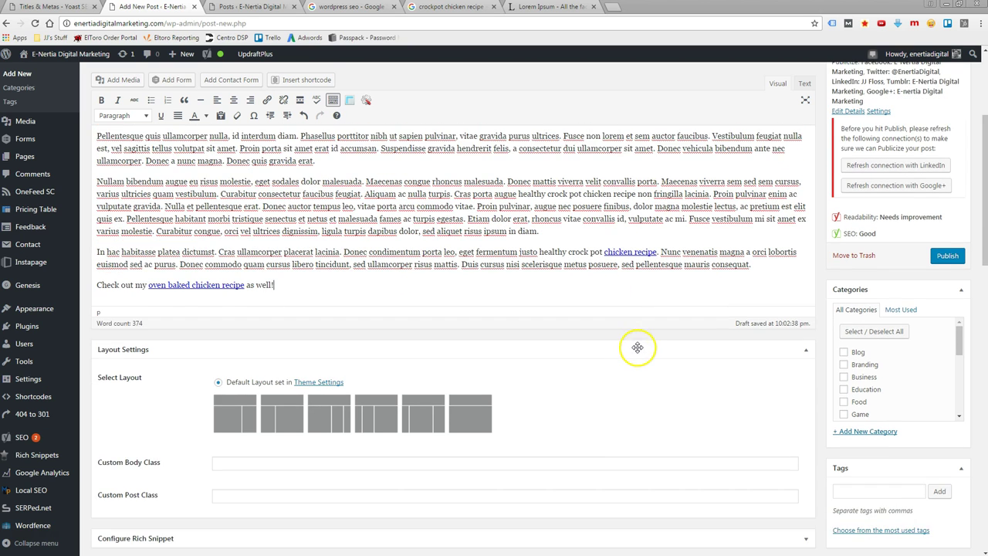
{"action": "scroll", "coordinate": [636, 346], "scroll_direction": "down", "scroll_amount": 1}
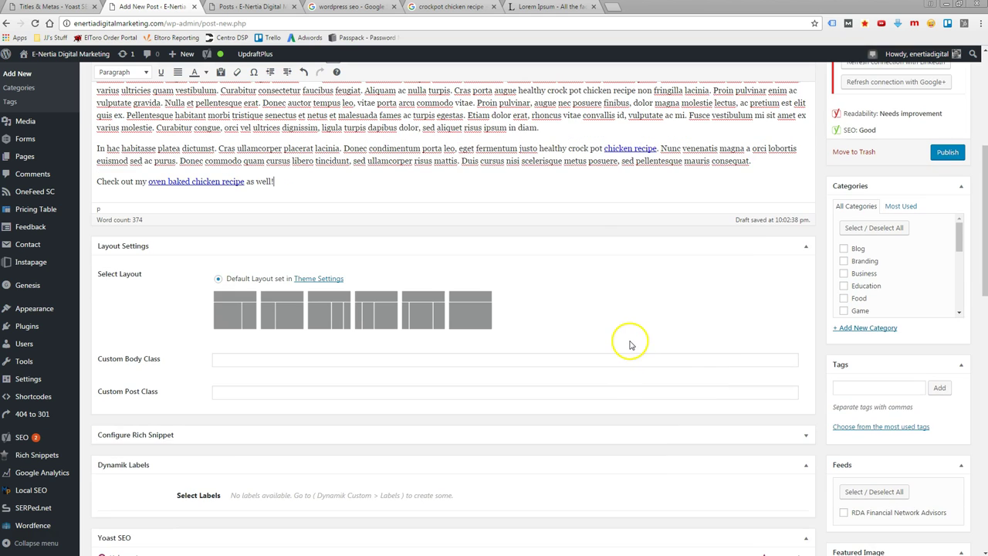
{"action": "scroll", "coordinate": [629, 342], "scroll_direction": "down", "scroll_amount": 1}
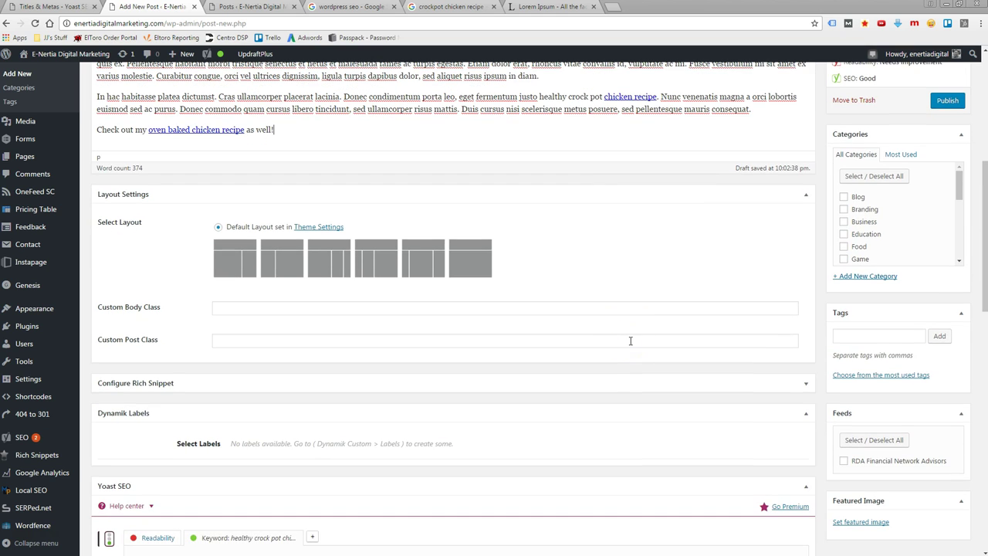
{"action": "scroll", "coordinate": [610, 386], "scroll_direction": "down", "scroll_amount": 3}
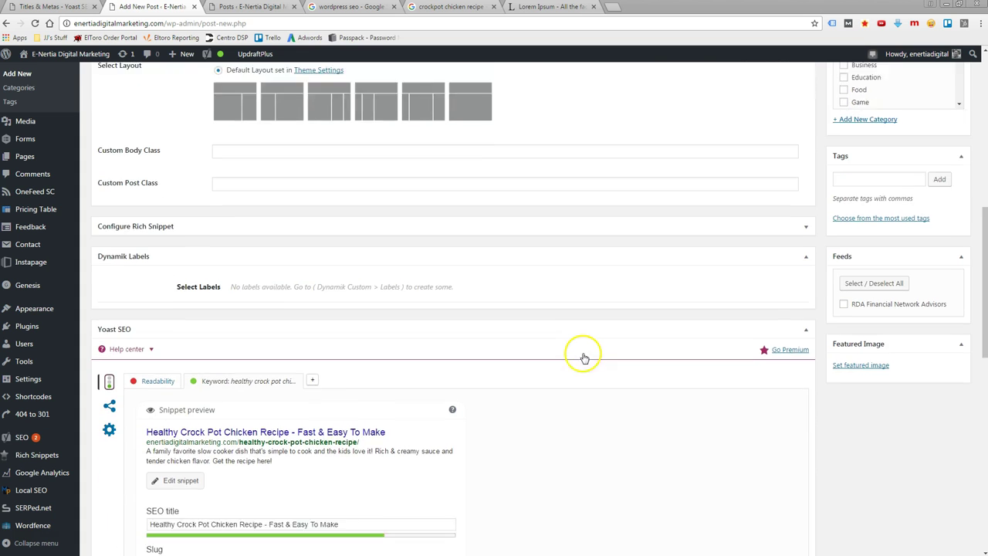
{"action": "scroll", "coordinate": [585, 358], "scroll_direction": "down", "scroll_amount": 5}
{"action": "scroll", "coordinate": [618, 349], "scroll_direction": "down", "scroll_amount": 2}
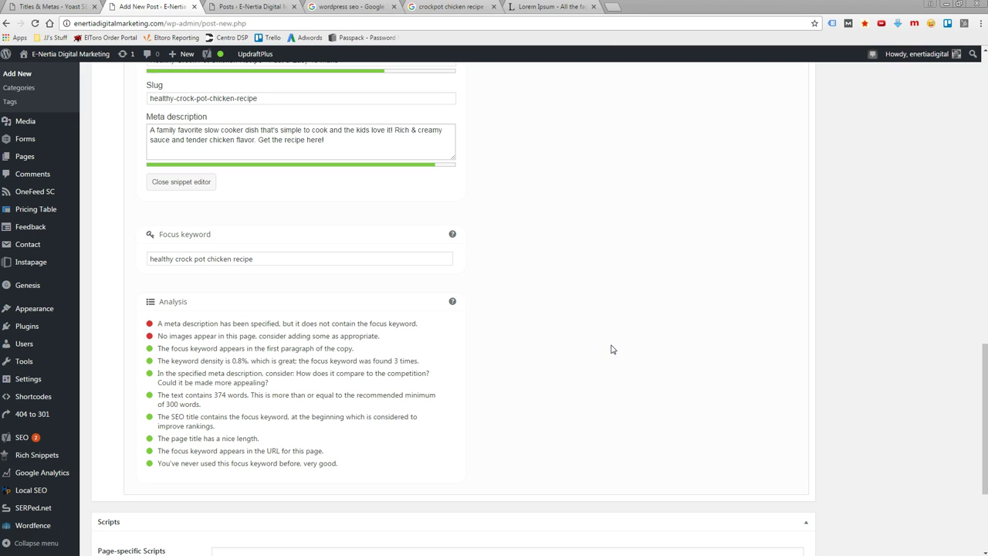
{"action": "left_click", "coordinate": [635, 298]}
{"action": "left_click", "coordinate": [516, 301]}
{"action": "left_click", "coordinate": [551, 300]}
Step: Highlight the 'No images appear' warning, then return to the post body
{"action": "left_click_drag", "start_coordinate": [164, 337], "coordinate": [209, 344]}
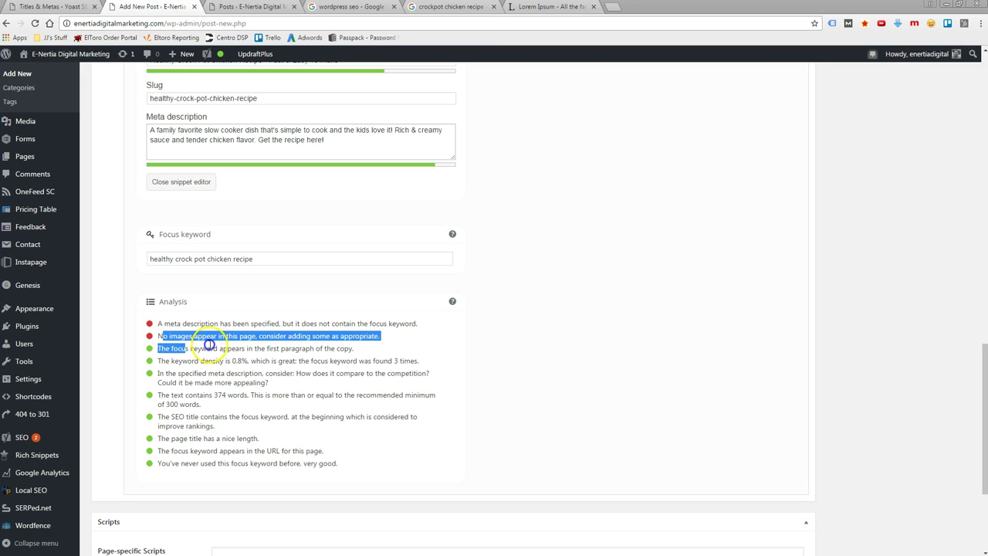
{"action": "left_click", "coordinate": [212, 344]}
{"action": "scroll", "coordinate": [563, 335], "scroll_direction": "up", "scroll_amount": 10}
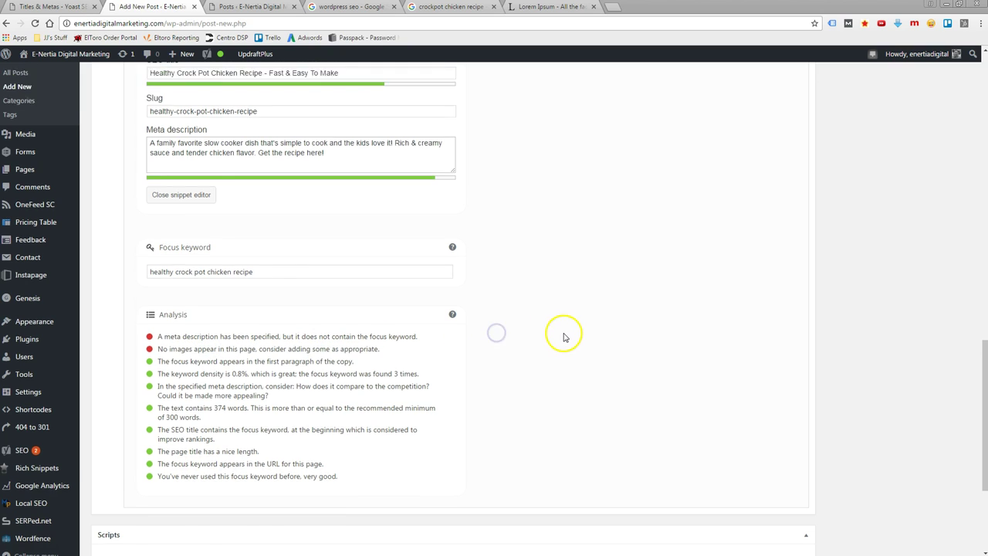
{"action": "scroll", "coordinate": [569, 333], "scroll_direction": "up", "scroll_amount": 8}
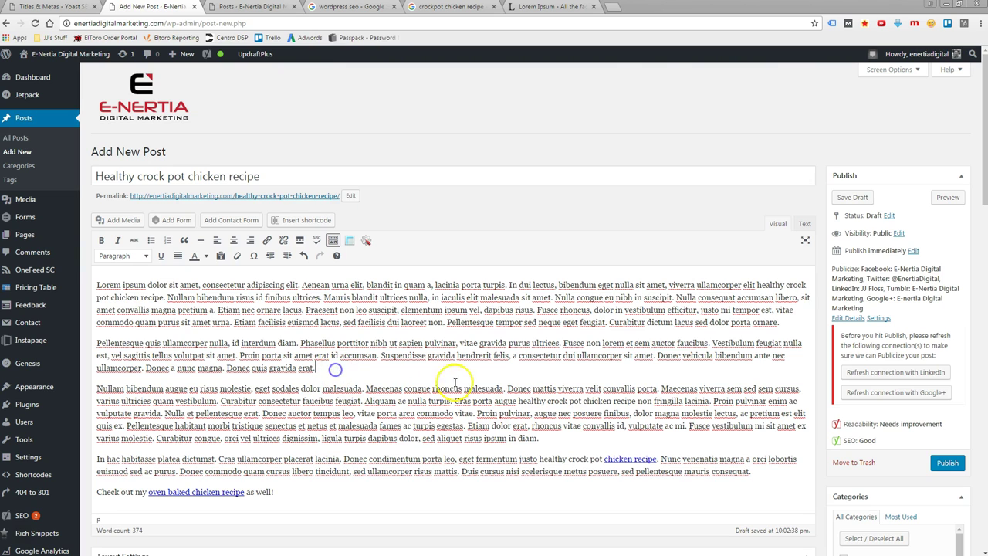
Step: Insert the SEO word-cloud image seo-013.jpg from the Media Library after 'gravida erat.'
{"action": "key", "text": "Return"}
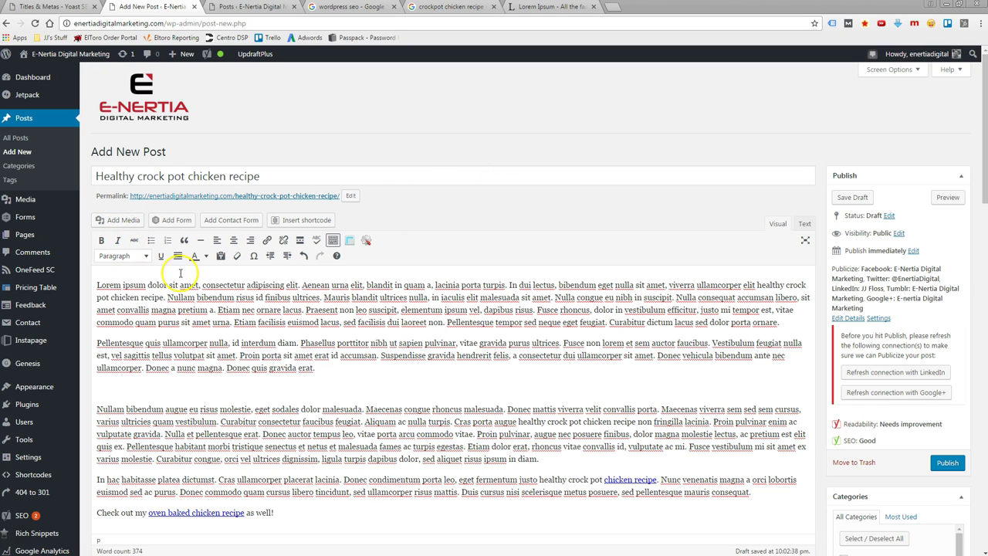
{"action": "left_click", "coordinate": [115, 221]}
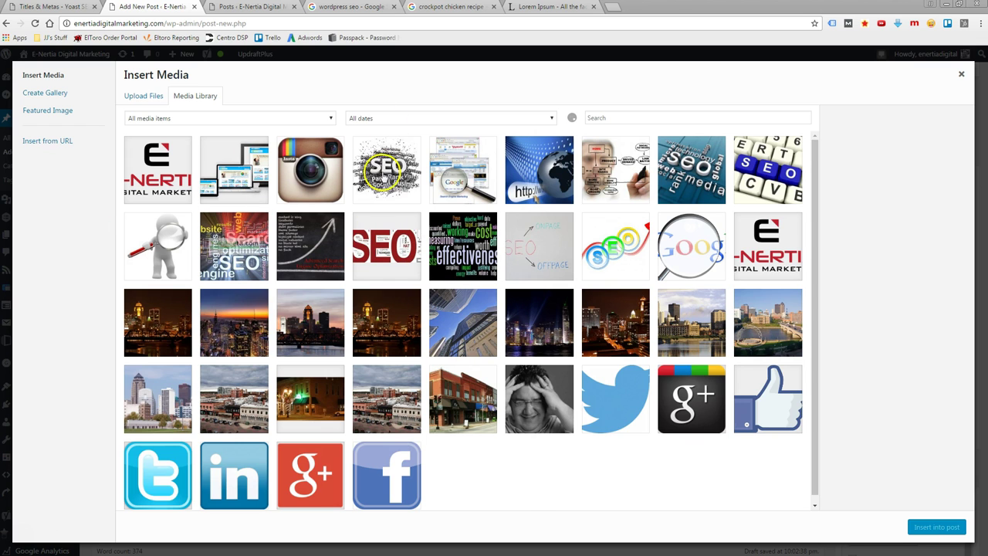
{"action": "left_click", "coordinate": [383, 176]}
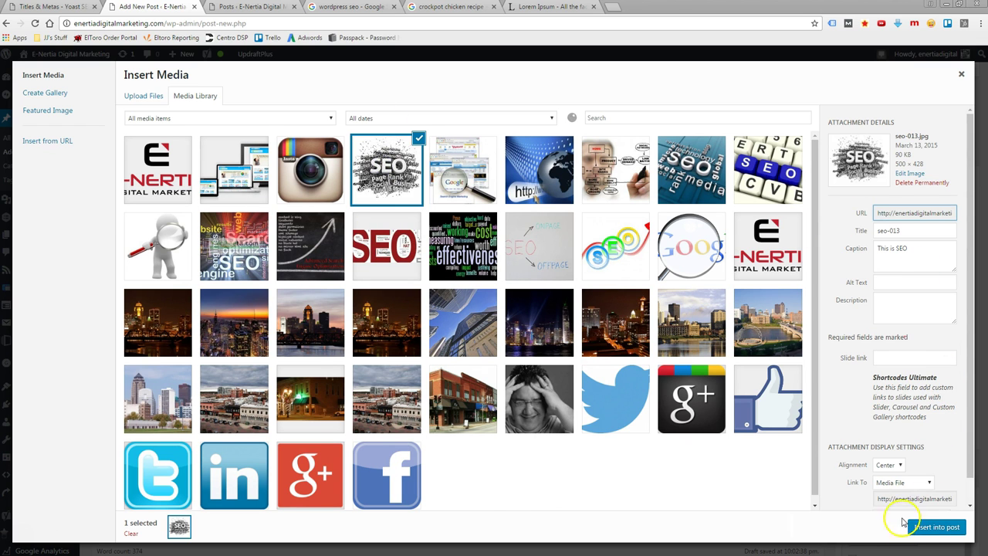
{"action": "left_click", "coordinate": [939, 526]}
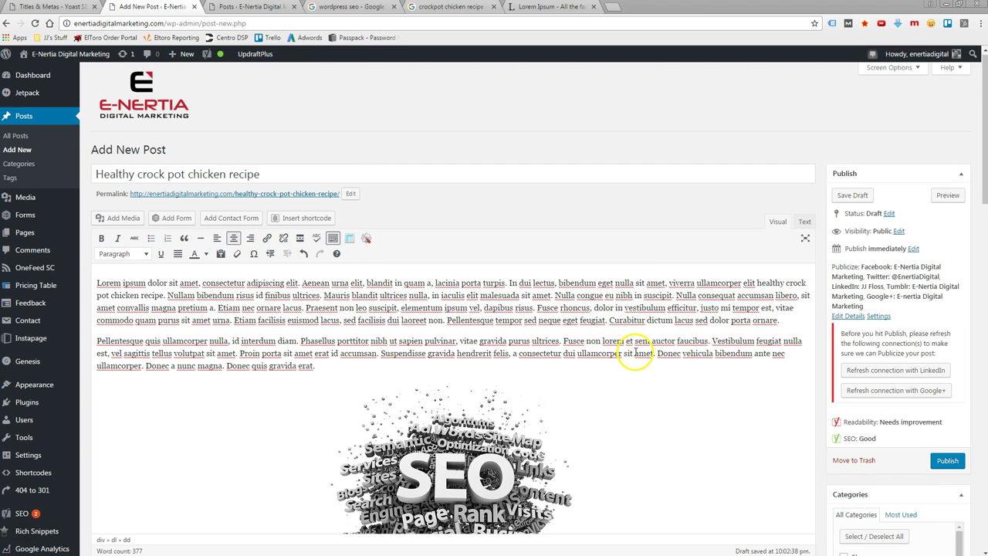
{"action": "scroll", "coordinate": [626, 349], "scroll_direction": "down", "scroll_amount": 1}
{"action": "scroll", "coordinate": [634, 348], "scroll_direction": "down", "scroll_amount": 9}
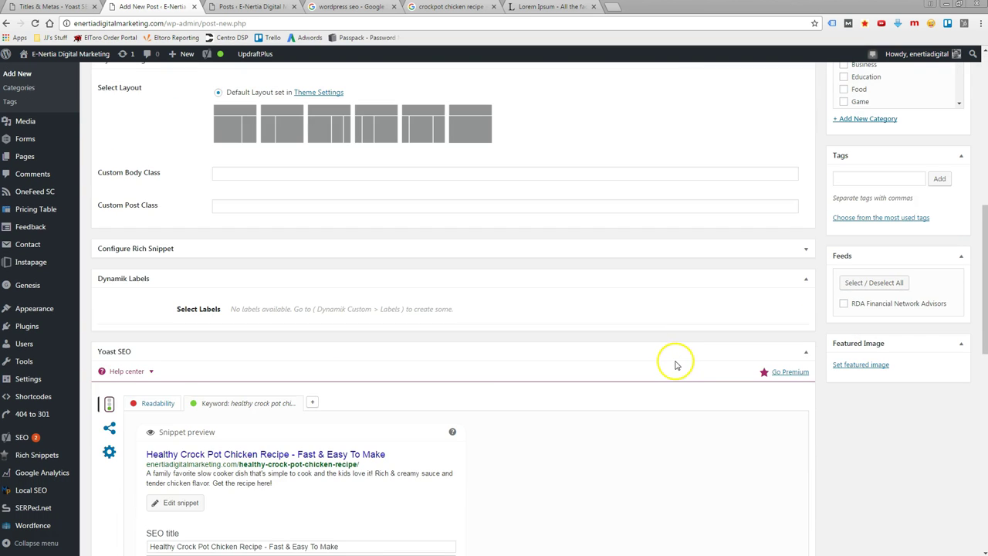
{"action": "scroll", "coordinate": [677, 314], "scroll_direction": "down", "scroll_amount": 5}
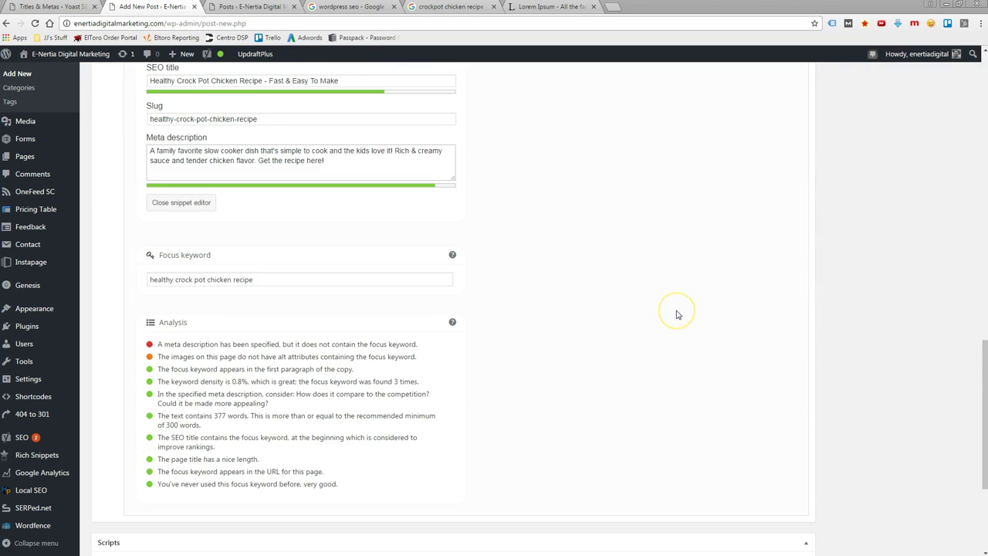
{"action": "scroll", "coordinate": [677, 314], "scroll_direction": "down", "scroll_amount": 1}
{"action": "scroll", "coordinate": [675, 313], "scroll_direction": "up", "scroll_amount": 2}
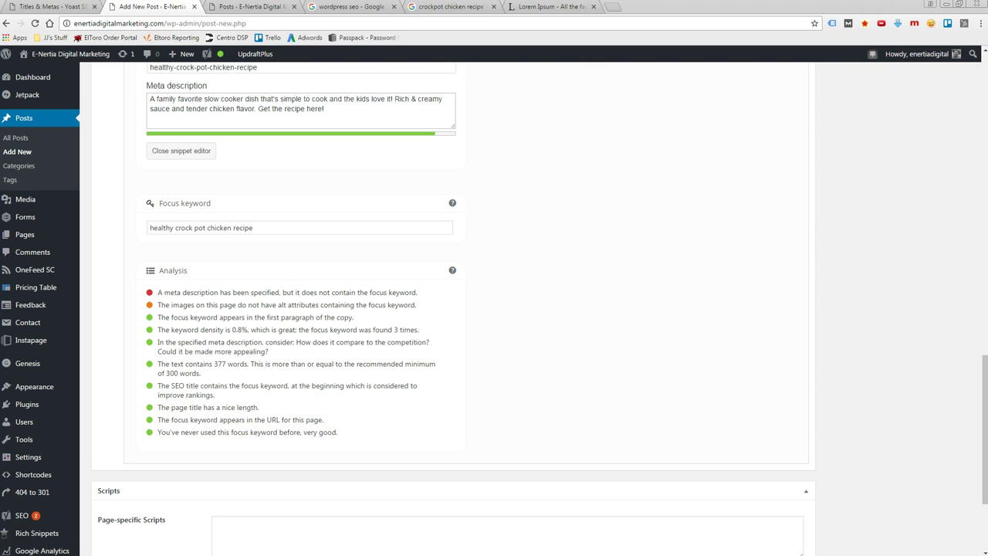
{"action": "left_click_drag", "start_coordinate": [987, 162], "coordinate": [697, 111]}
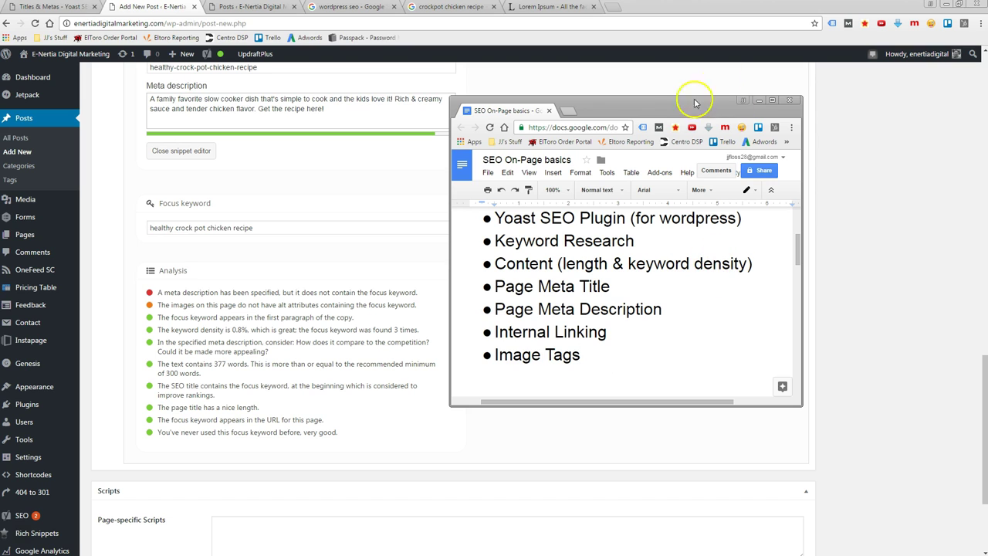
{"action": "left_click_drag", "start_coordinate": [682, 110], "coordinate": [987, 116]}
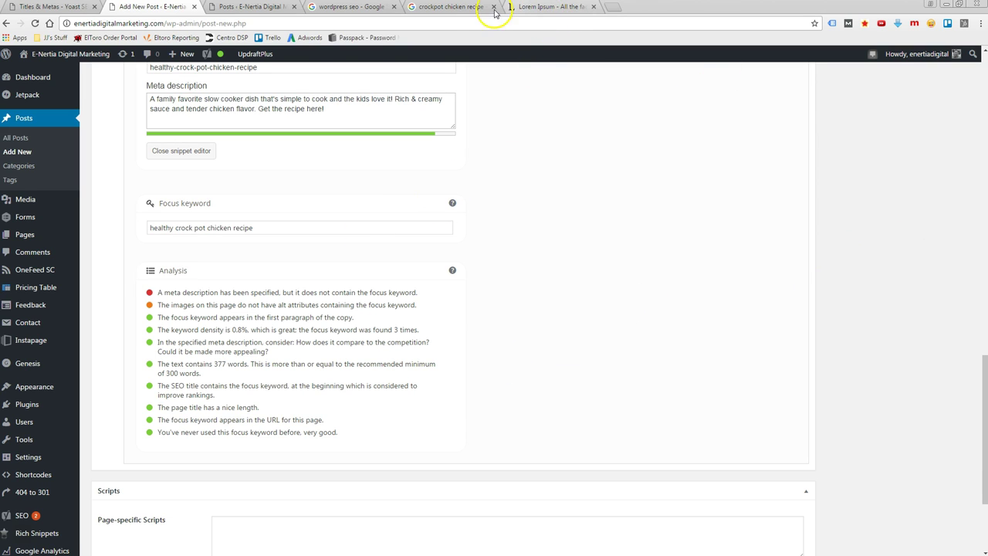
{"action": "scroll", "coordinate": [532, 296], "scroll_direction": "up", "scroll_amount": 4}
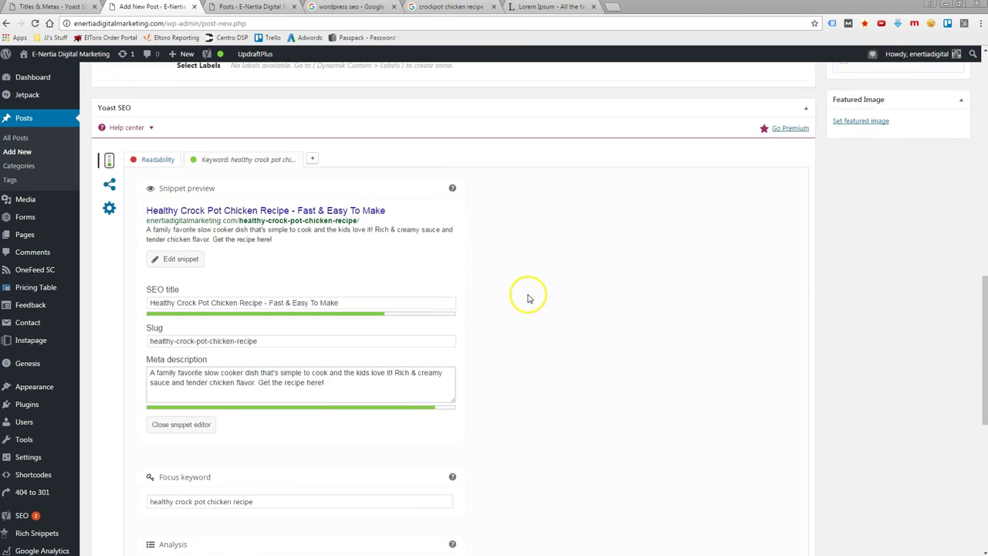
{"action": "scroll", "coordinate": [474, 287], "scroll_direction": "up", "scroll_amount": 7}
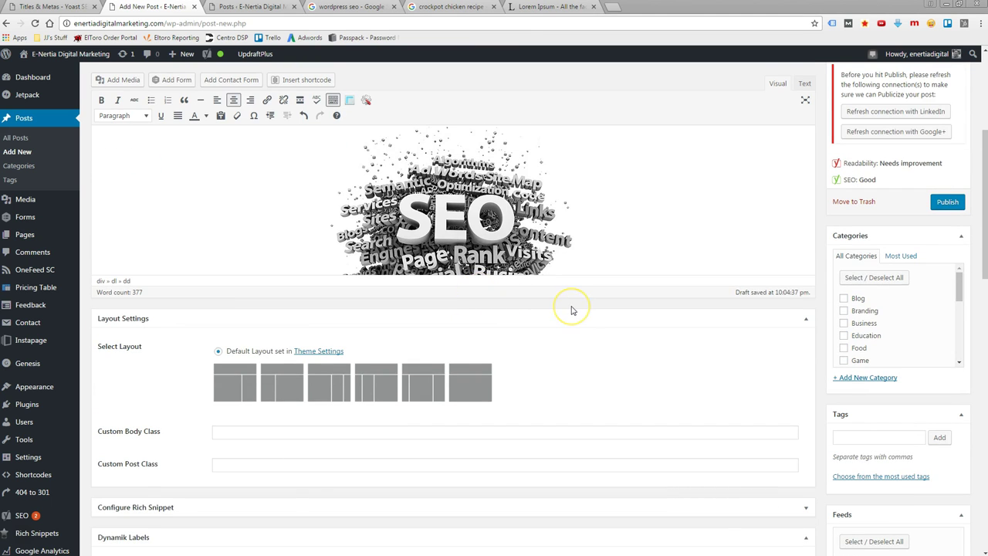
{"action": "scroll", "coordinate": [572, 311], "scroll_direction": "up", "scroll_amount": 2}
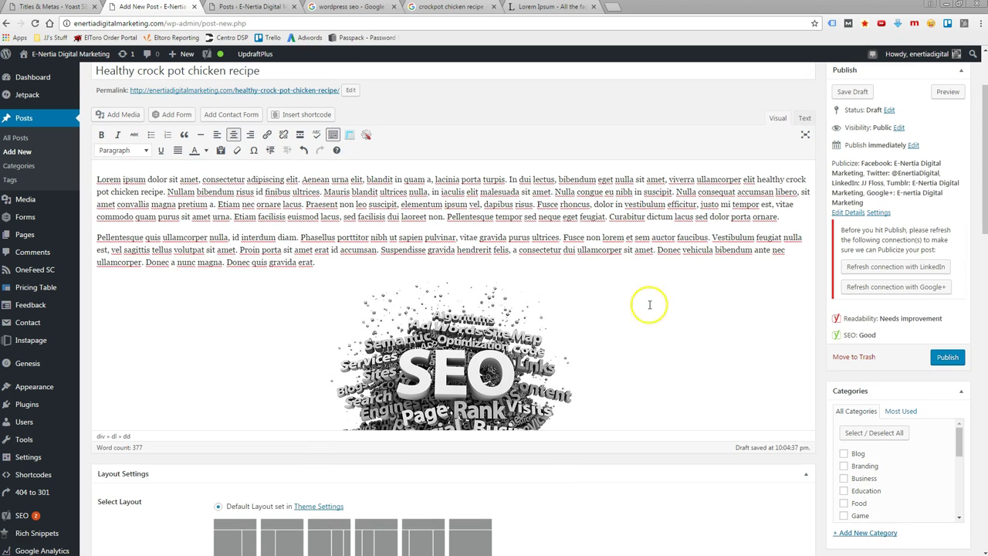
{"action": "left_click", "coordinate": [466, 374]}
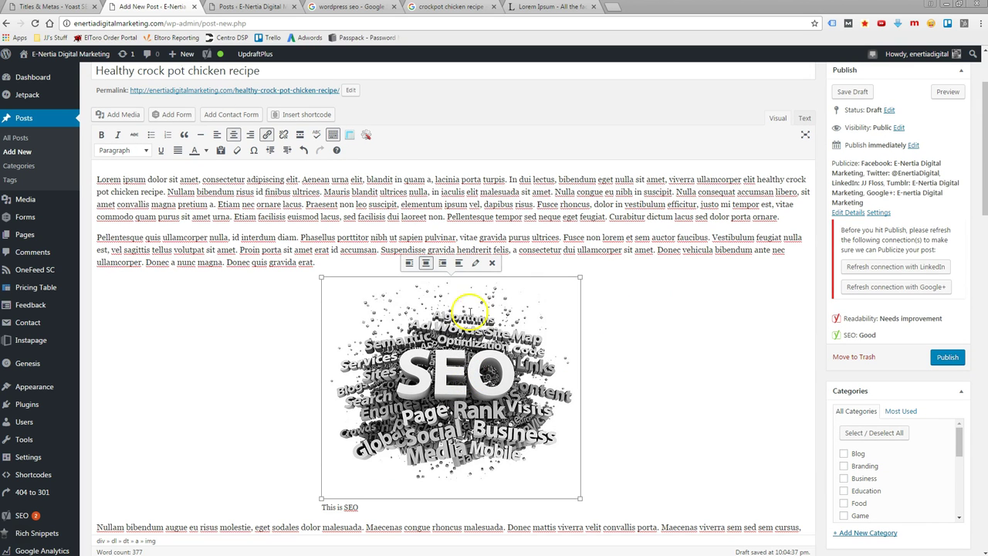
{"action": "left_click", "coordinate": [474, 263]}
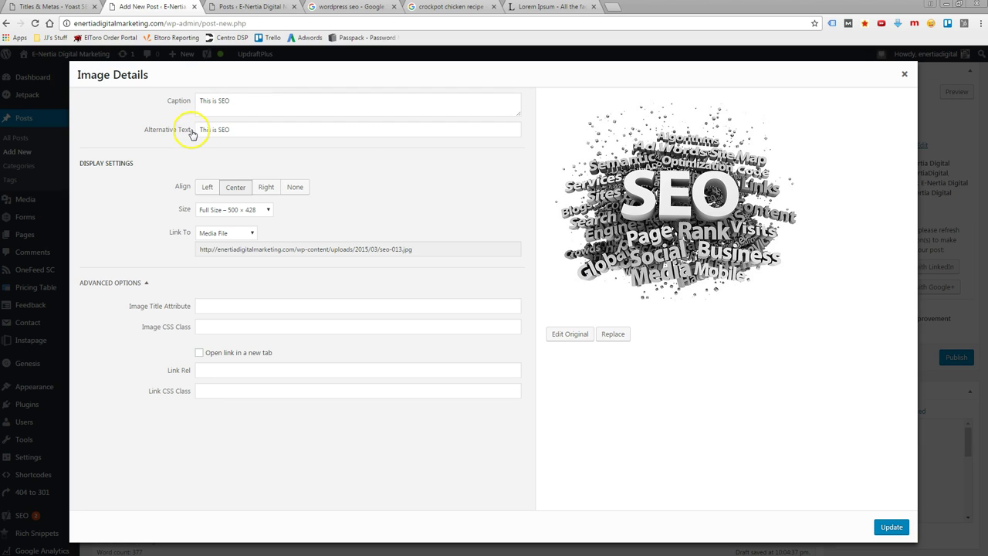
{"action": "left_click_drag", "start_coordinate": [249, 129], "coordinate": [189, 130]}
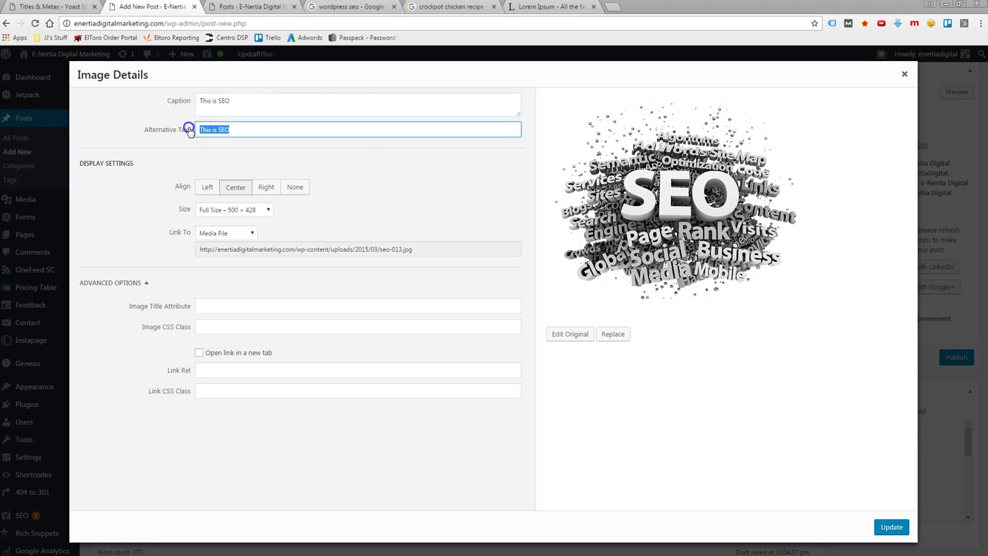
{"action": "left_click", "coordinate": [115, 222]}
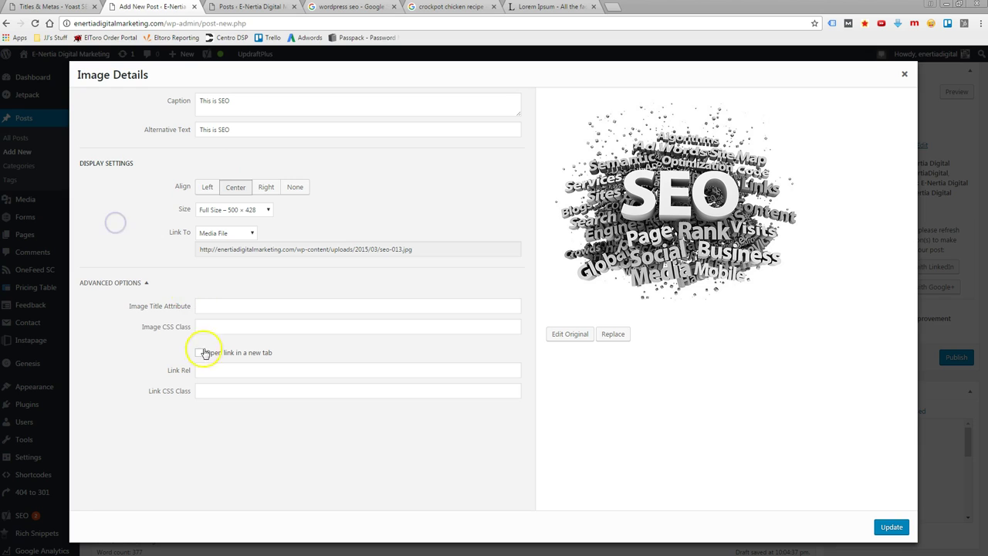
{"action": "left_click", "coordinate": [216, 309]}
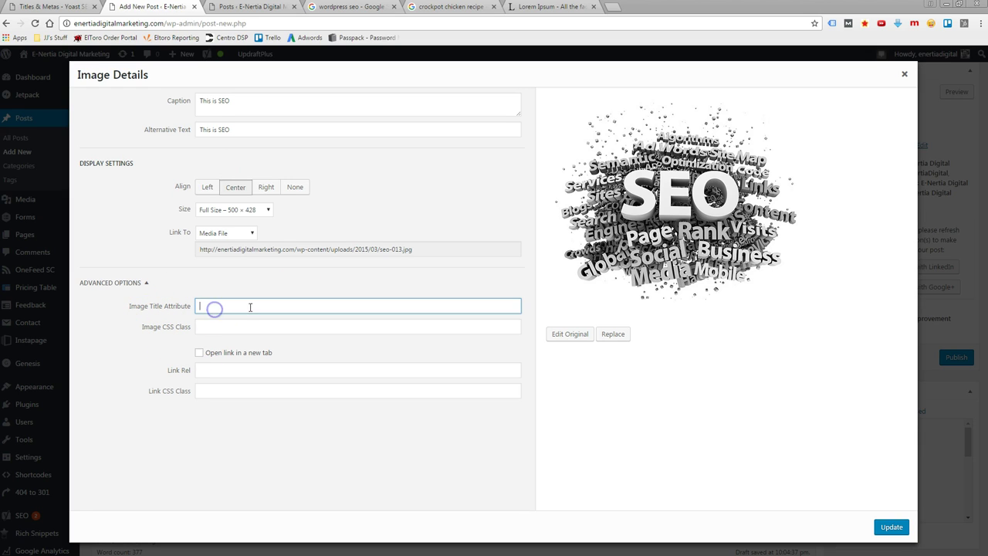
{"action": "left_click", "coordinate": [109, 129]}
{"action": "left_click", "coordinate": [135, 200]}
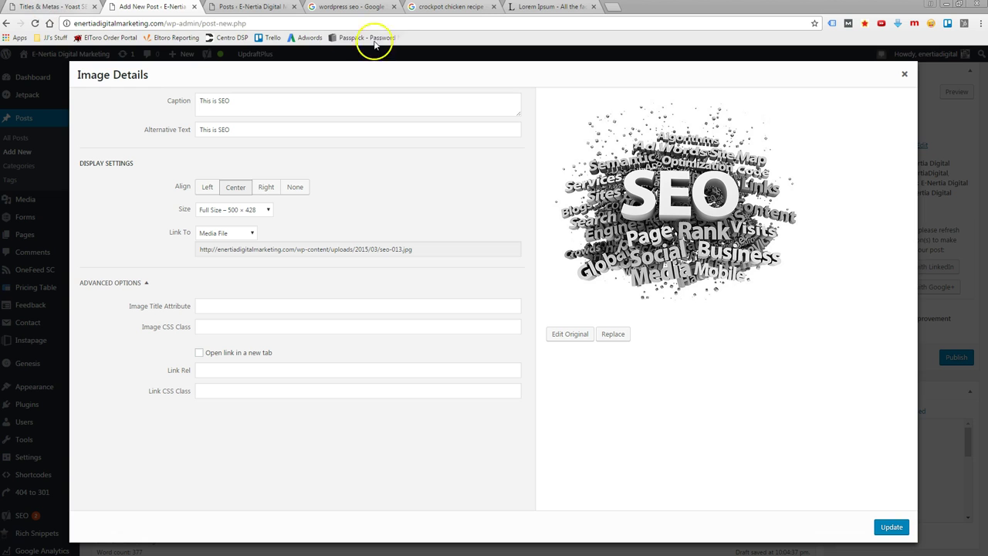
{"action": "left_click", "coordinate": [253, 8]}
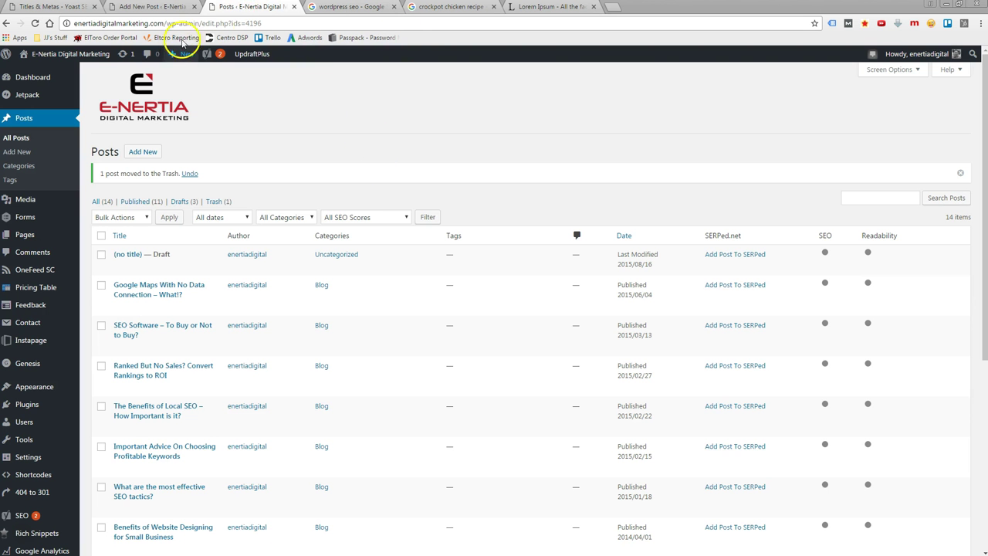
{"action": "left_click", "coordinate": [127, 8]}
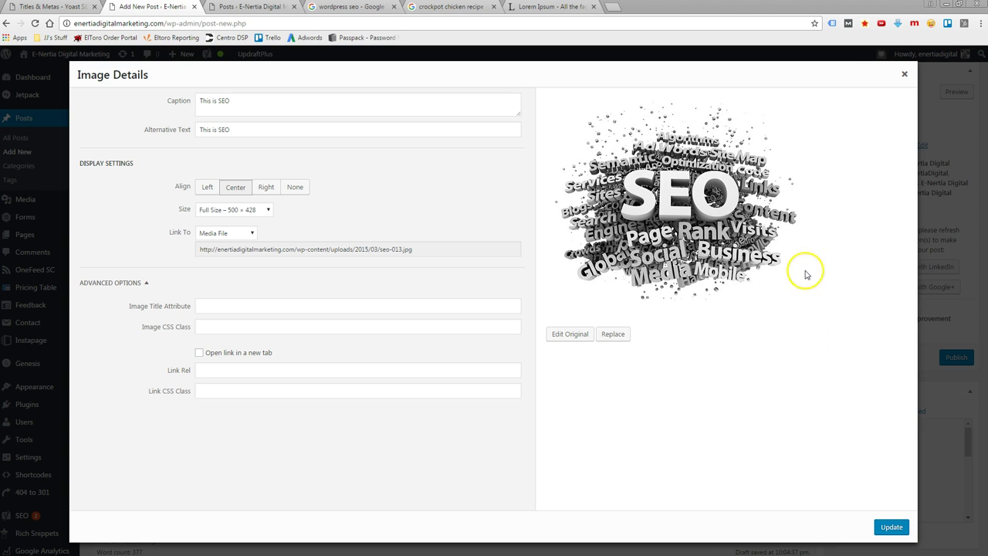
{"action": "left_click", "coordinate": [903, 78]}
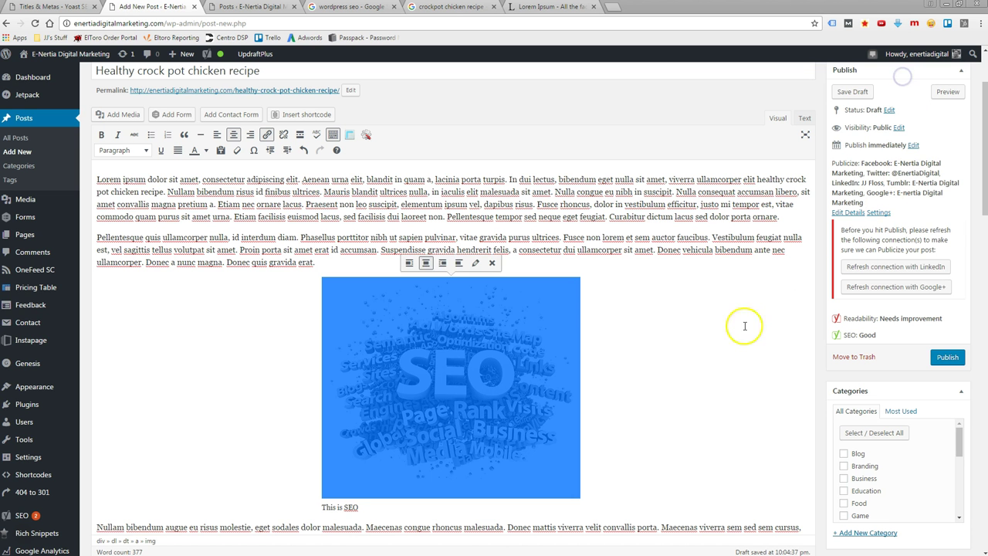
{"action": "scroll", "coordinate": [635, 338], "scroll_direction": "down", "scroll_amount": 8}
{"action": "scroll", "coordinate": [639, 347], "scroll_direction": "down", "scroll_amount": 5}
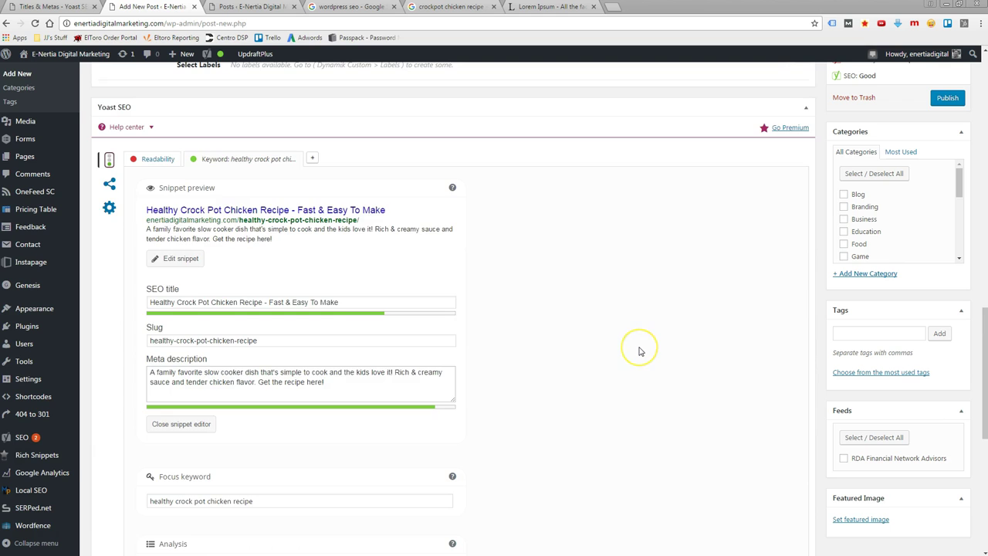
{"action": "left_click_drag", "start_coordinate": [265, 397], "coordinate": [130, 395]}
{"action": "key", "text": "ctrl+c"}
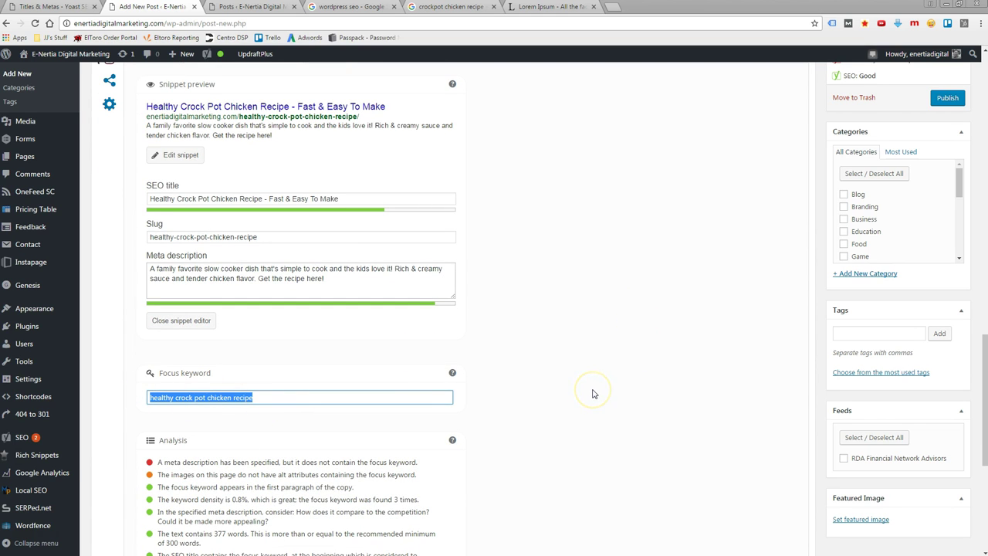
{"action": "left_click", "coordinate": [592, 308]}
{"action": "scroll", "coordinate": [575, 307], "scroll_direction": "up", "scroll_amount": 9}
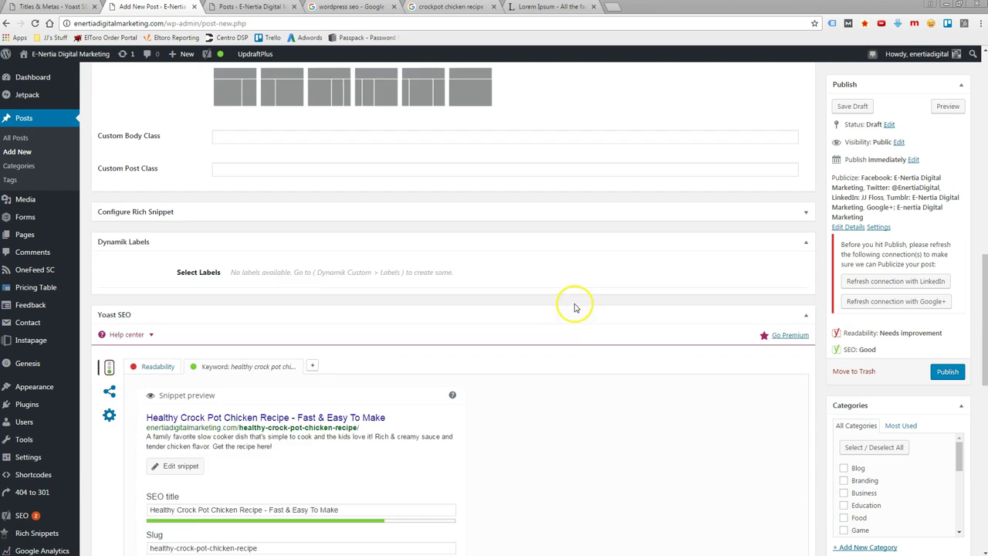
{"action": "scroll", "coordinate": [575, 302], "scroll_direction": "up", "scroll_amount": 2}
{"action": "left_click", "coordinate": [453, 203]}
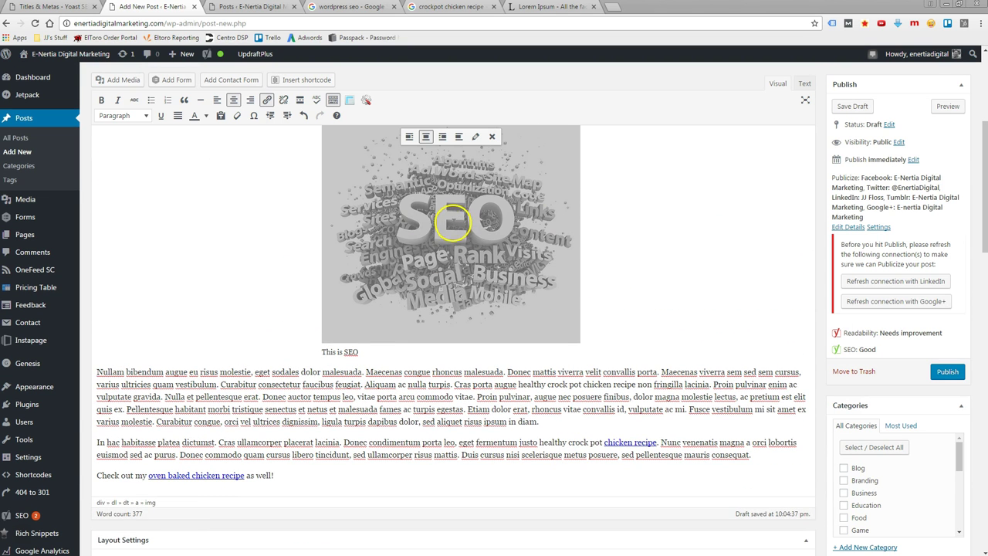
Step: Set the SEO image's alt text, caption and title attribute to 'healthy crock pot chicken recipe'
{"action": "left_click", "coordinate": [476, 137]}
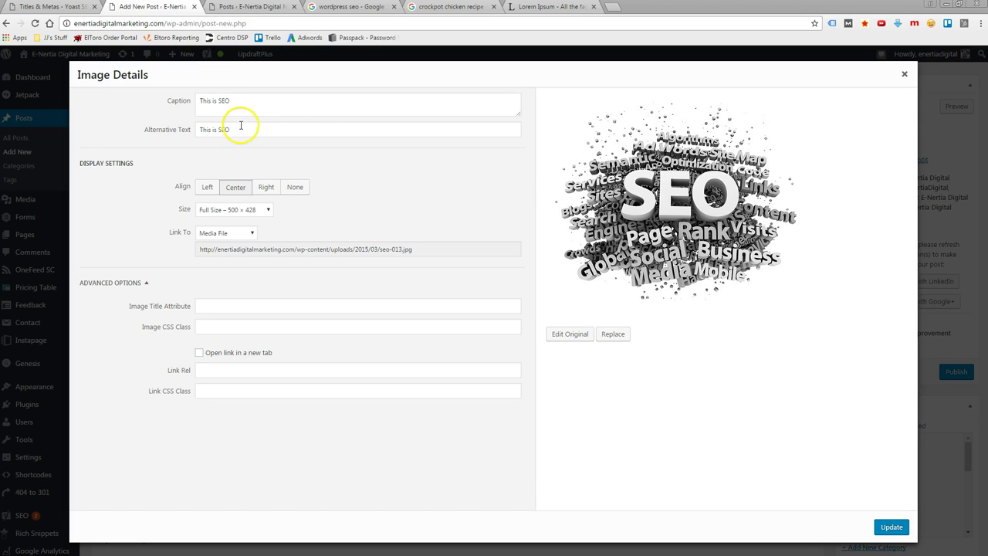
{"action": "left_click_drag", "start_coordinate": [243, 130], "coordinate": [203, 127]}
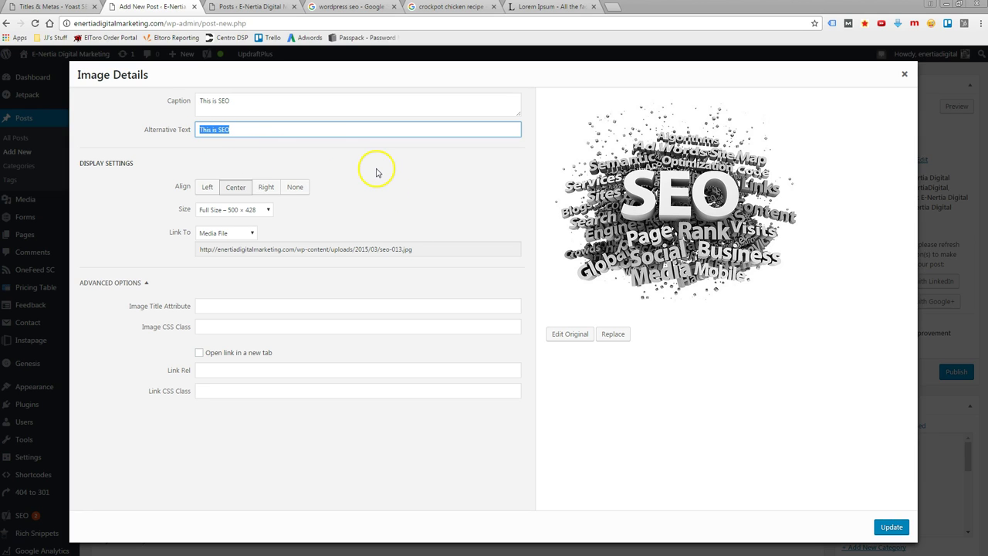
{"action": "left_click_drag", "start_coordinate": [380, 173], "coordinate": [408, 173]}
{"action": "key", "text": "ctrl+v"}
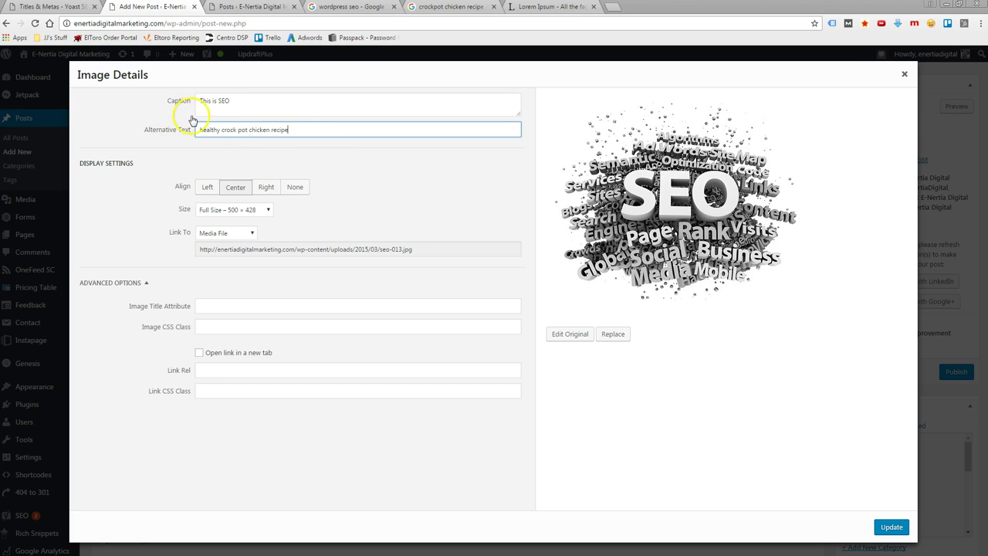
{"action": "left_click_drag", "start_coordinate": [241, 102], "coordinate": [177, 102]}
{"action": "key", "text": "ctrl+v"}
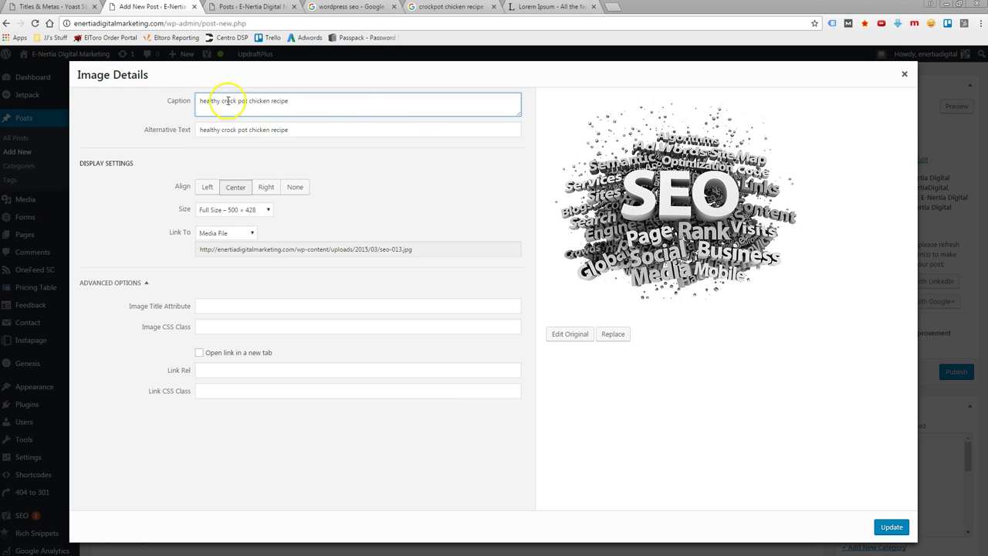
{"action": "left_click", "coordinate": [312, 105]}
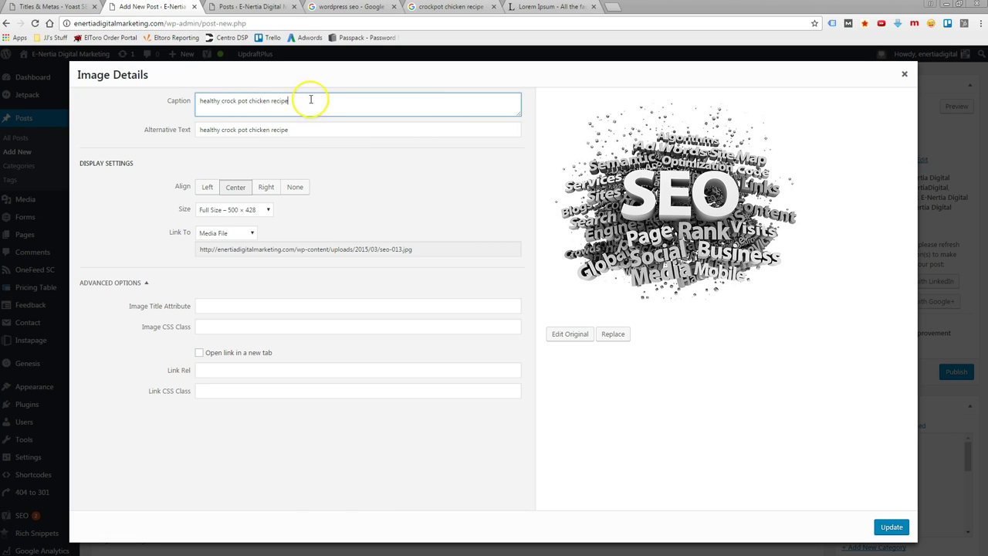
{"action": "left_click", "coordinate": [361, 167]}
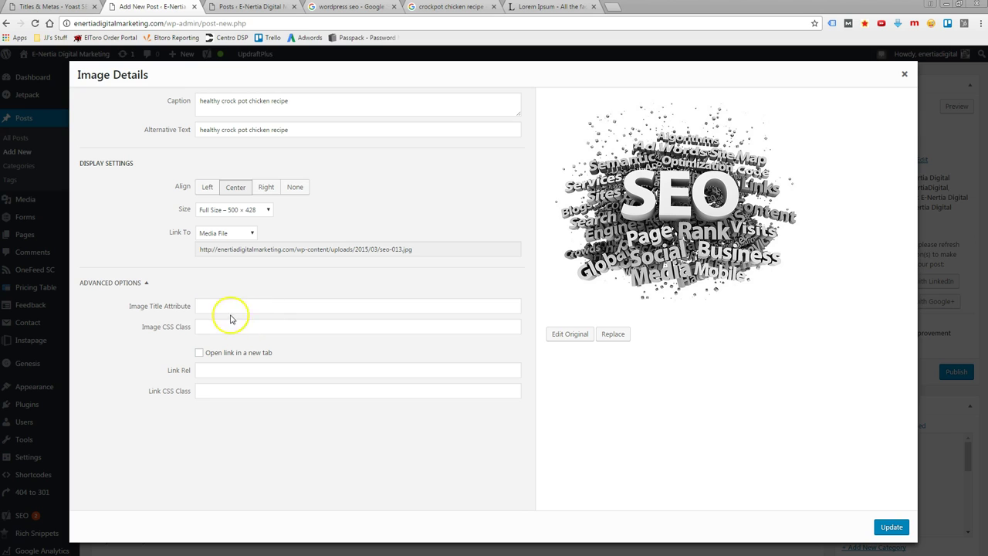
{"action": "left_click", "coordinate": [208, 306]}
{"action": "key", "text": "ctrl+v"}
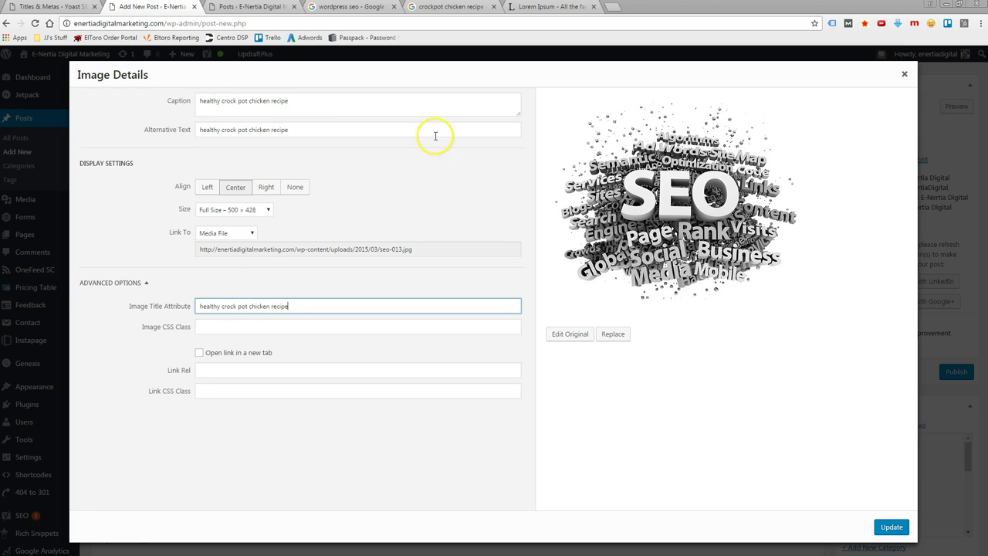
{"action": "left_click", "coordinate": [892, 528]}
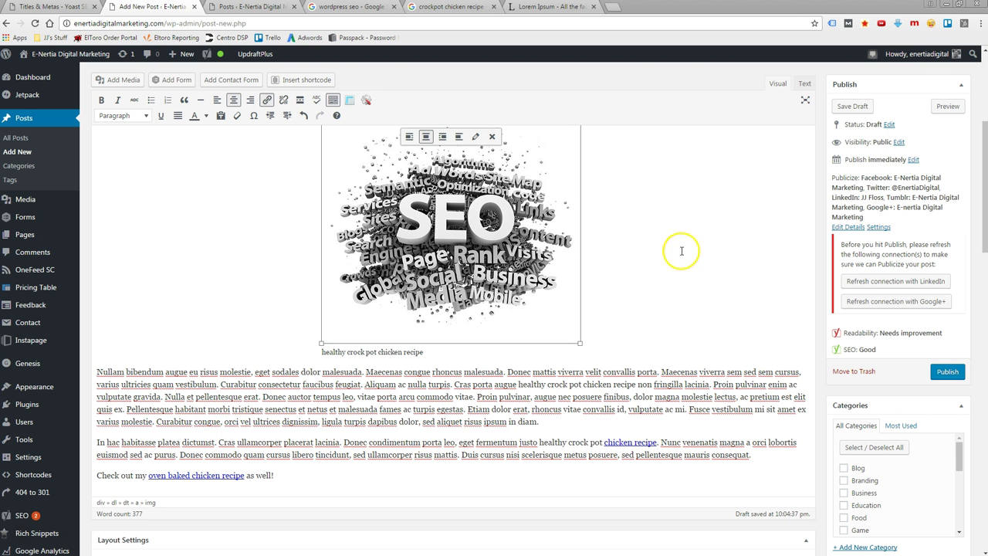
Step: Reopen the image details and delete the caption text
{"action": "left_click", "coordinate": [359, 352]}
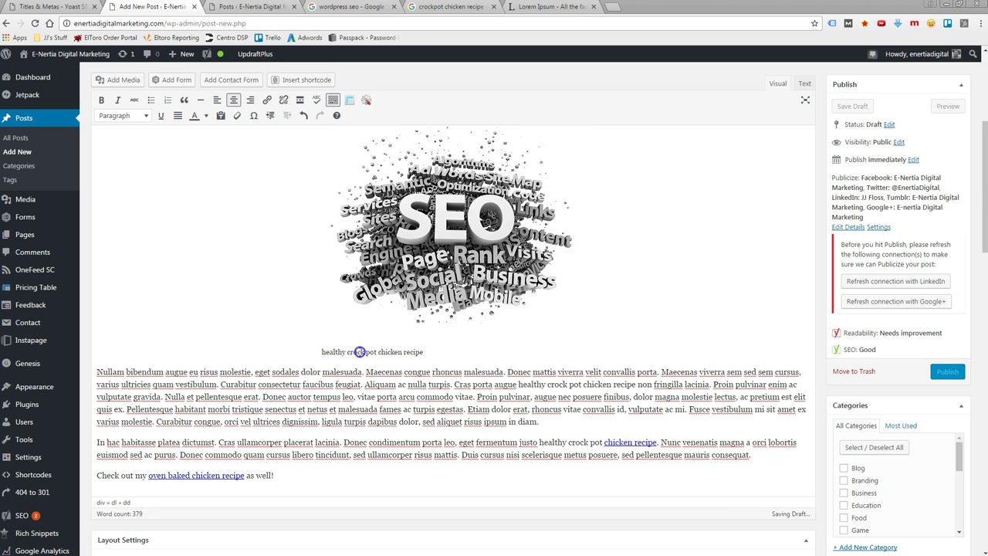
{"action": "left_click", "coordinate": [455, 352]}
{"action": "left_click", "coordinate": [484, 227]}
{"action": "left_click", "coordinate": [476, 137]}
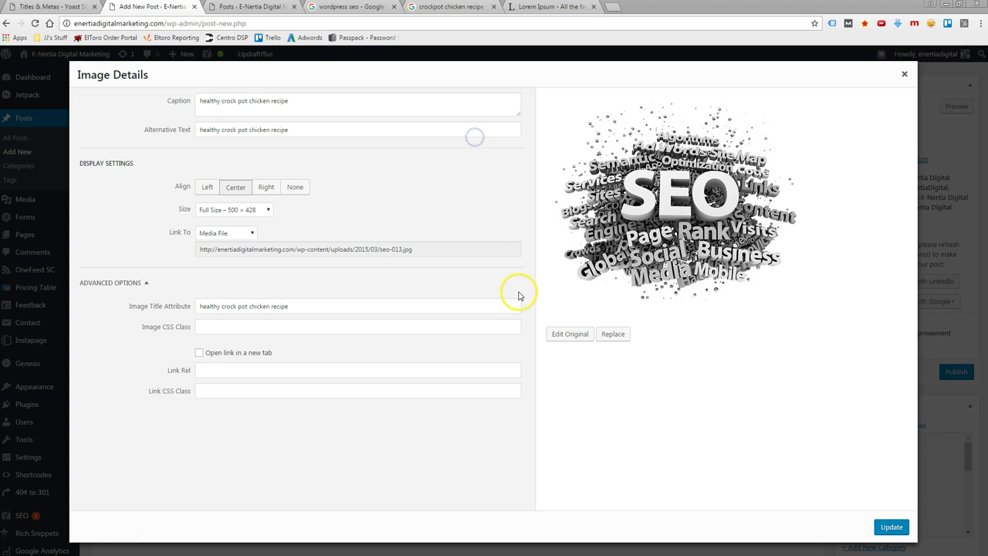
{"action": "left_click_drag", "start_coordinate": [304, 107], "coordinate": [231, 100]}
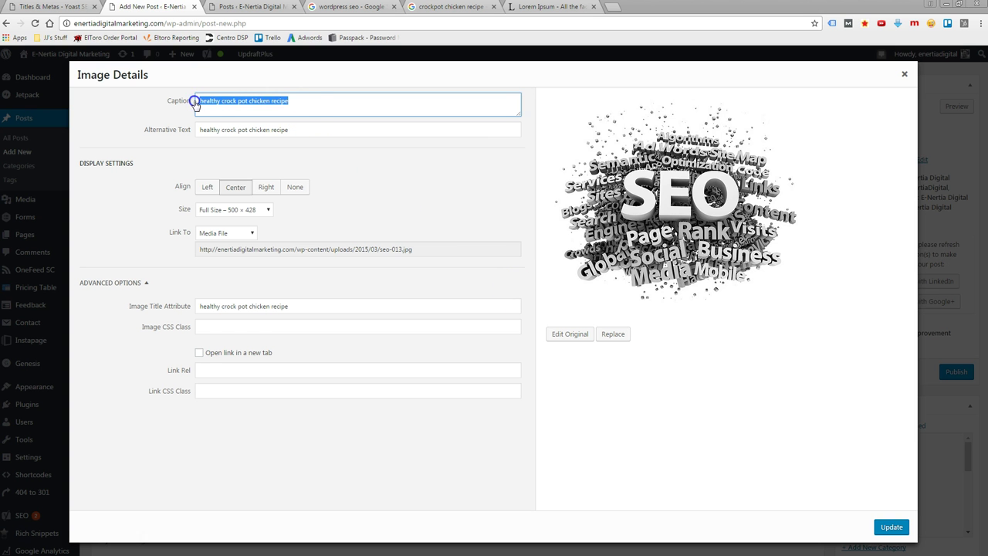
{"action": "key", "text": "BackSpace"}
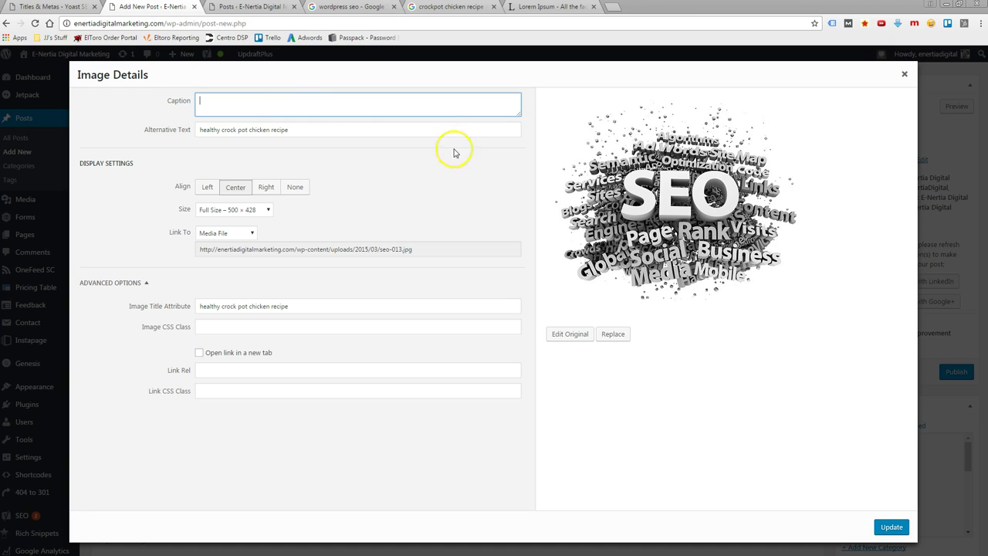
{"action": "left_click", "coordinate": [892, 527]}
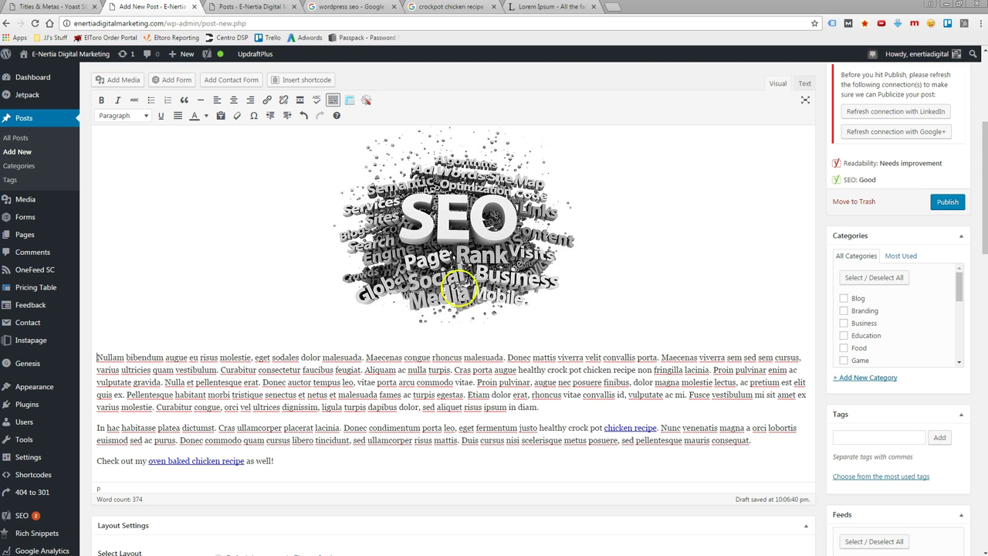
Step: Review the Yoast analysis list and copy the focus keyword 'healthy crock pot chicken recipe'
{"action": "scroll", "coordinate": [591, 278], "scroll_direction": "down", "scroll_amount": 10}
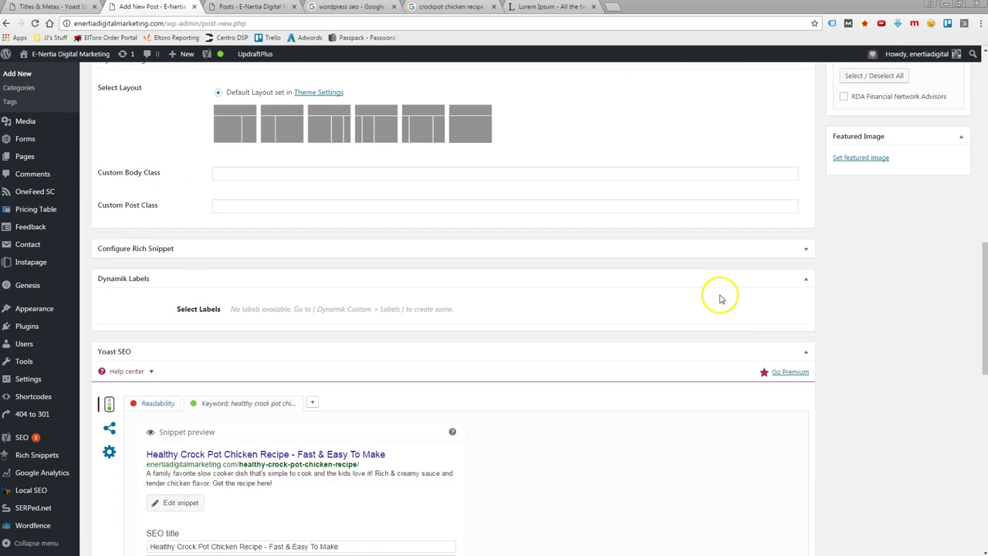
{"action": "scroll", "coordinate": [624, 342], "scroll_direction": "down", "scroll_amount": 3}
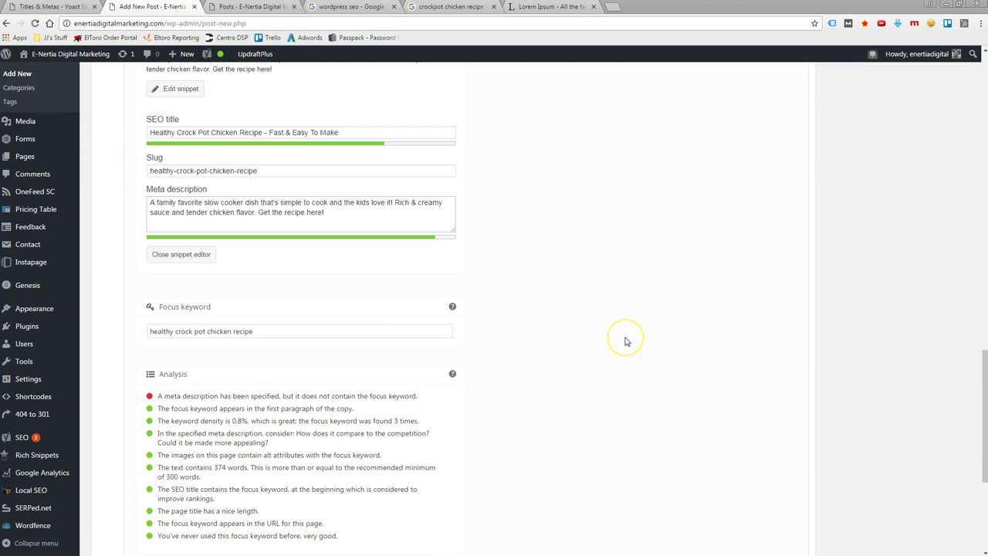
{"action": "scroll", "coordinate": [623, 309], "scroll_direction": "down", "scroll_amount": 2}
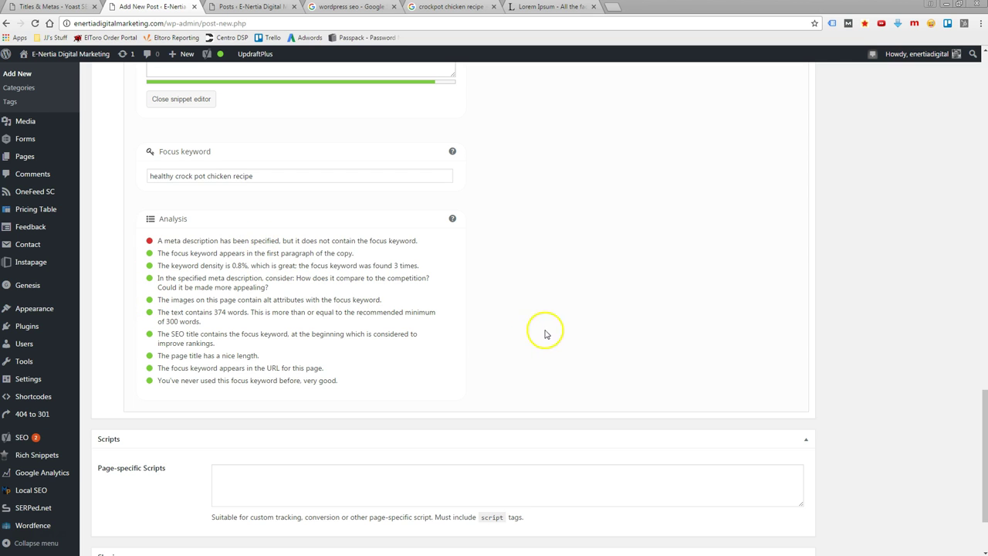
{"action": "scroll", "coordinate": [601, 307], "scroll_direction": "up", "scroll_amount": 2}
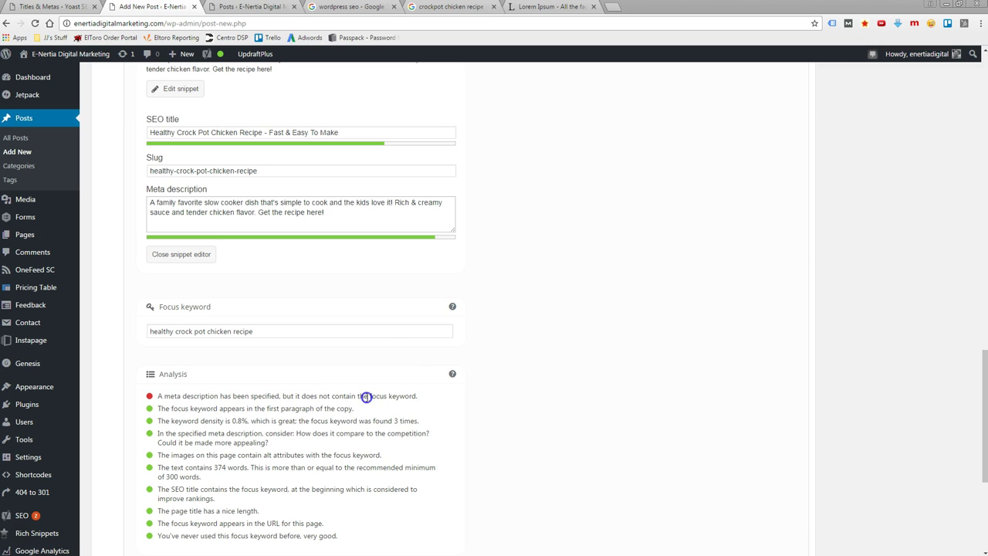
{"action": "scroll", "coordinate": [533, 309], "scroll_direction": "up", "scroll_amount": 1}
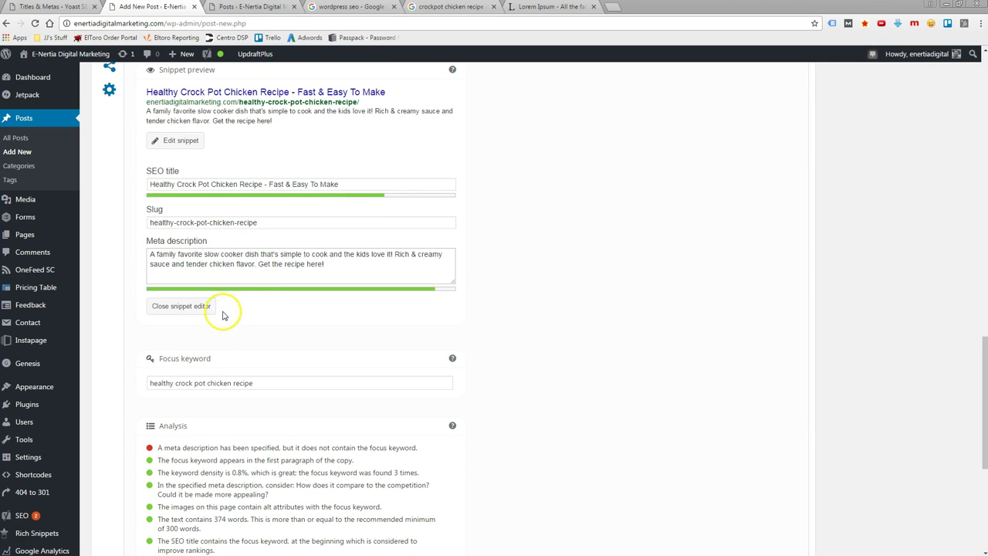
{"action": "left_click_drag", "start_coordinate": [261, 382], "coordinate": [138, 381]}
{"action": "key", "text": "ctrl+c"}
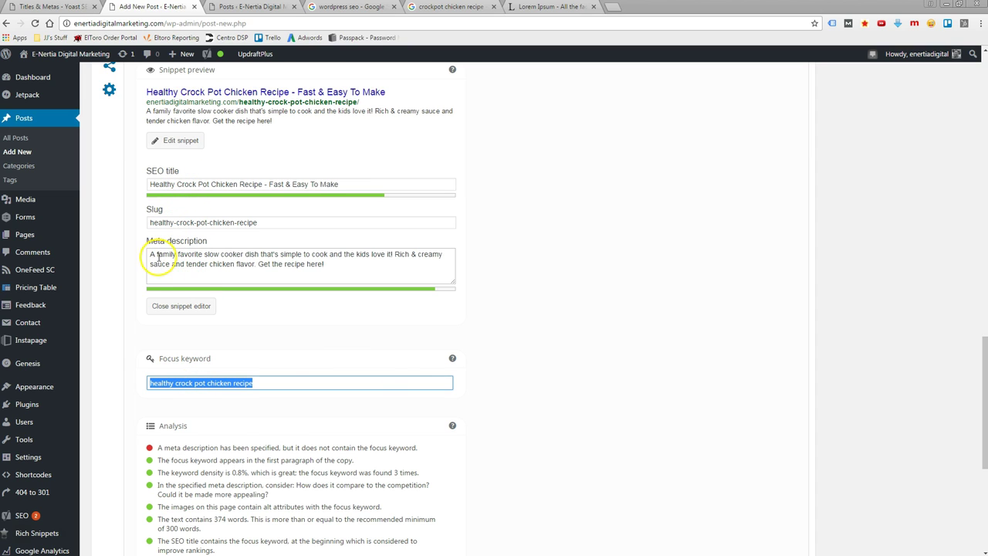
{"action": "left_click", "coordinate": [549, 281]}
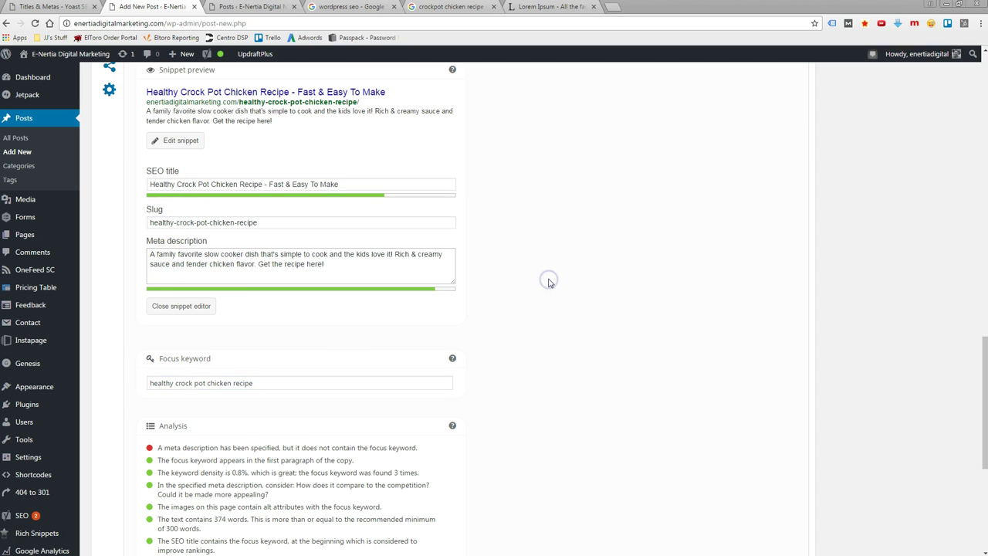
Step: Place the cursor at the end of the Yoast meta description text
{"action": "scroll", "coordinate": [550, 282], "scroll_direction": "down", "scroll_amount": 1}
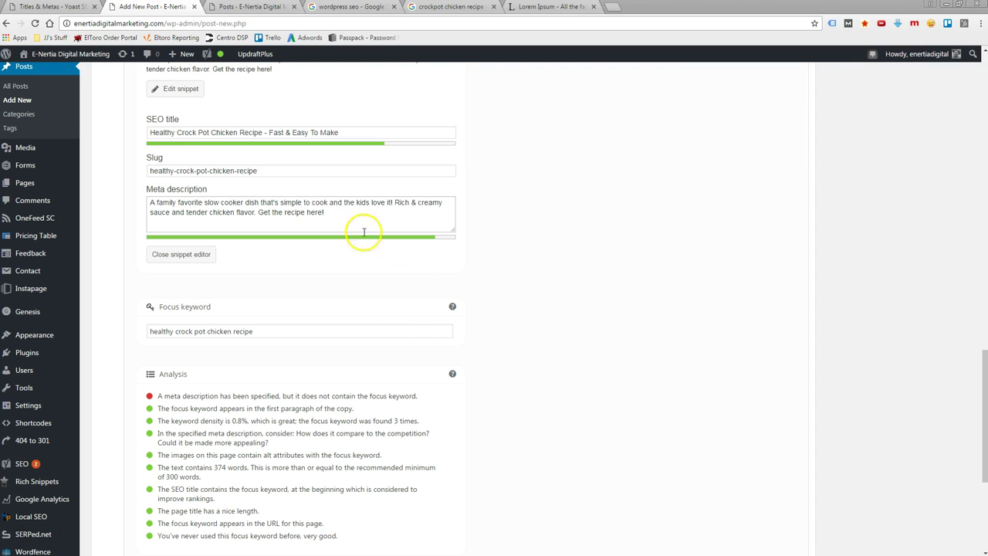
{"action": "left_click", "coordinate": [330, 214]}
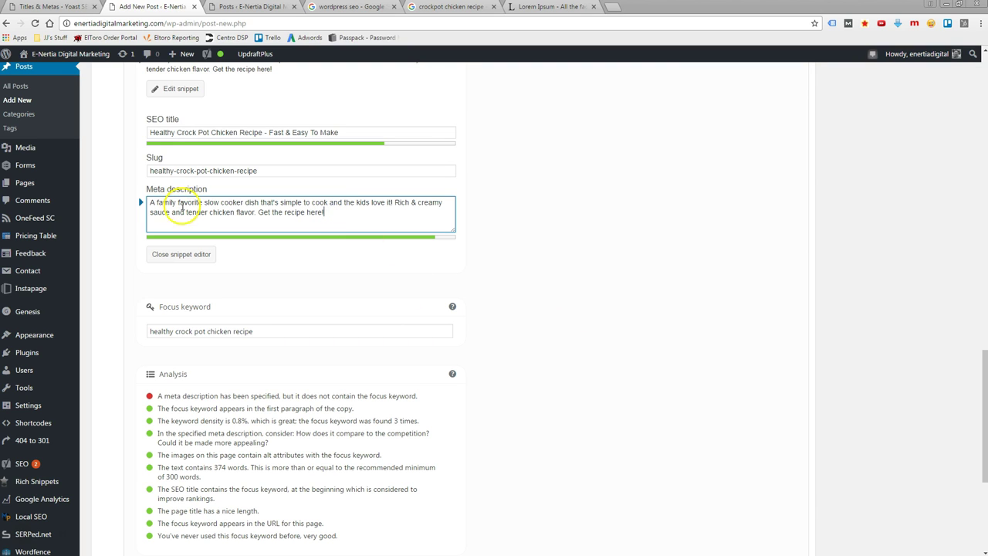
{"action": "left_click", "coordinate": [328, 214]}
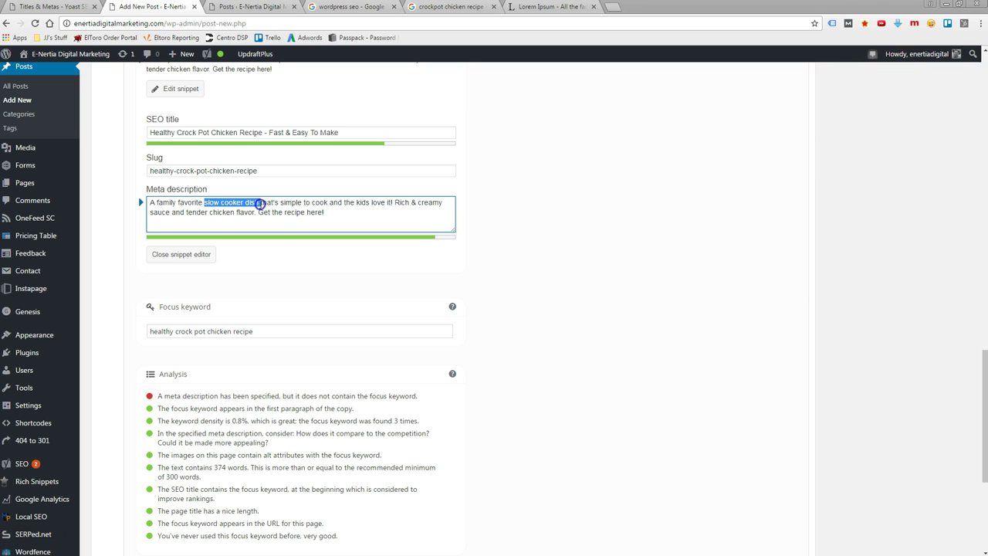
Step: Replace 'slow cooker dish' with the keyword in the meta description and delete 'Get the recipe here!'
{"action": "key", "text": "ctrl+v"}
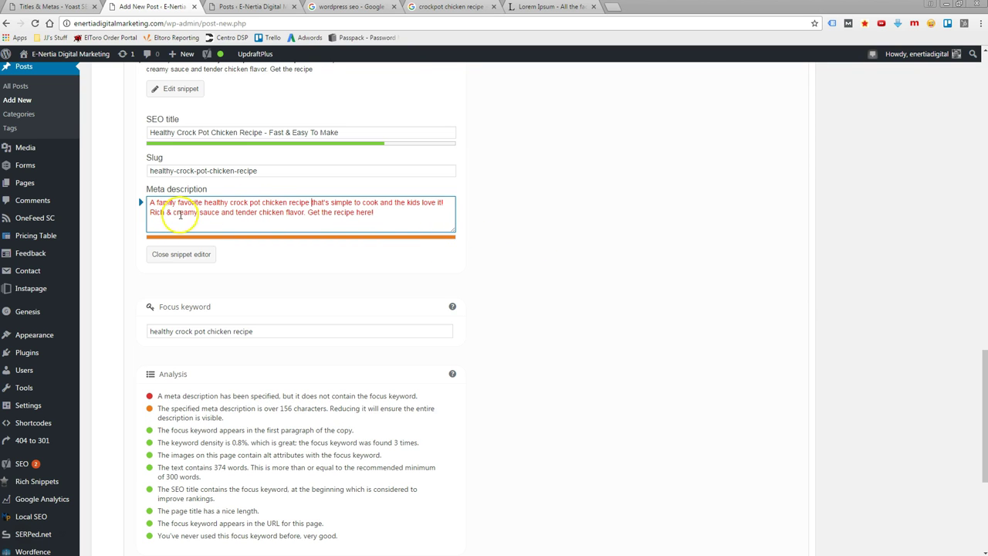
{"action": "left_click", "coordinate": [377, 212]}
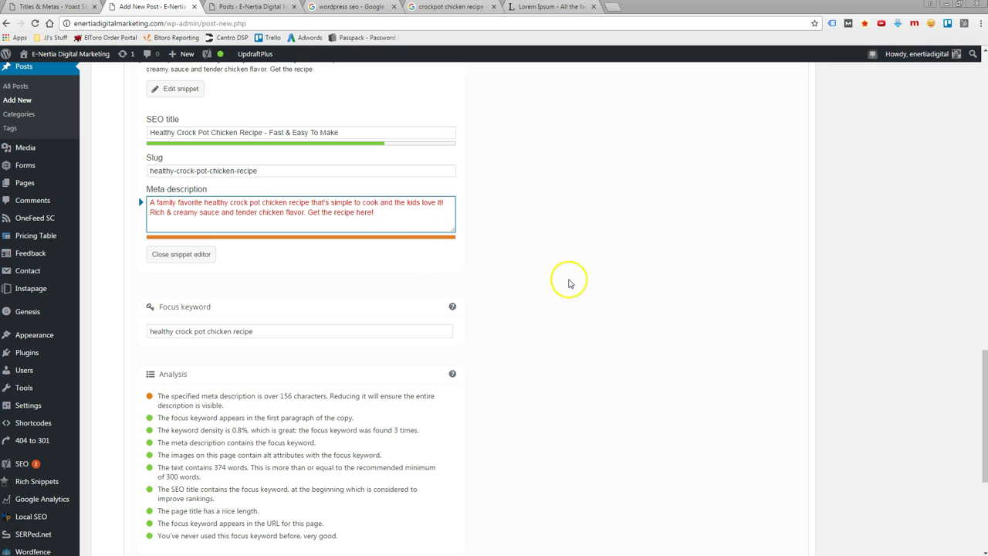
{"action": "left_click_drag", "start_coordinate": [309, 212], "coordinate": [381, 220]}
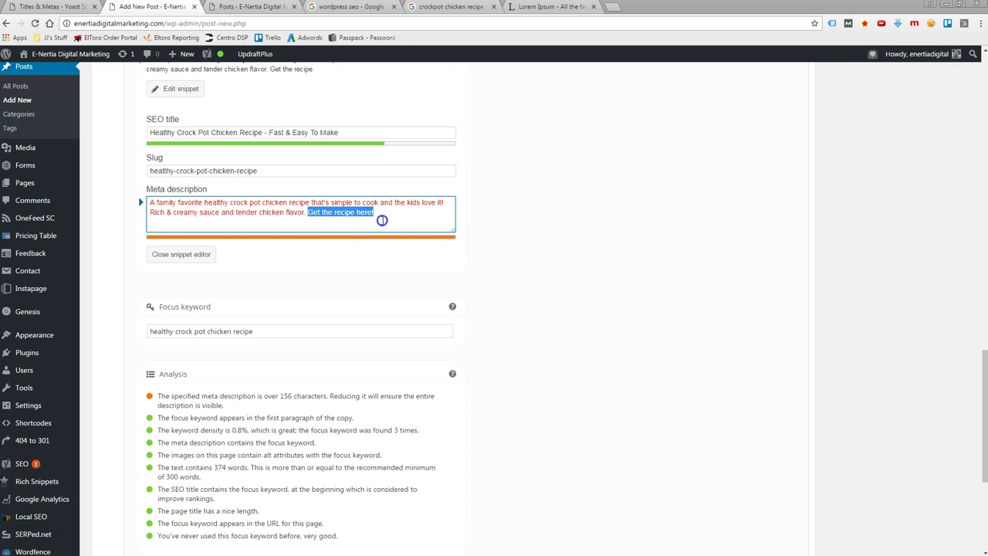
{"action": "key", "text": "BackSpace"}
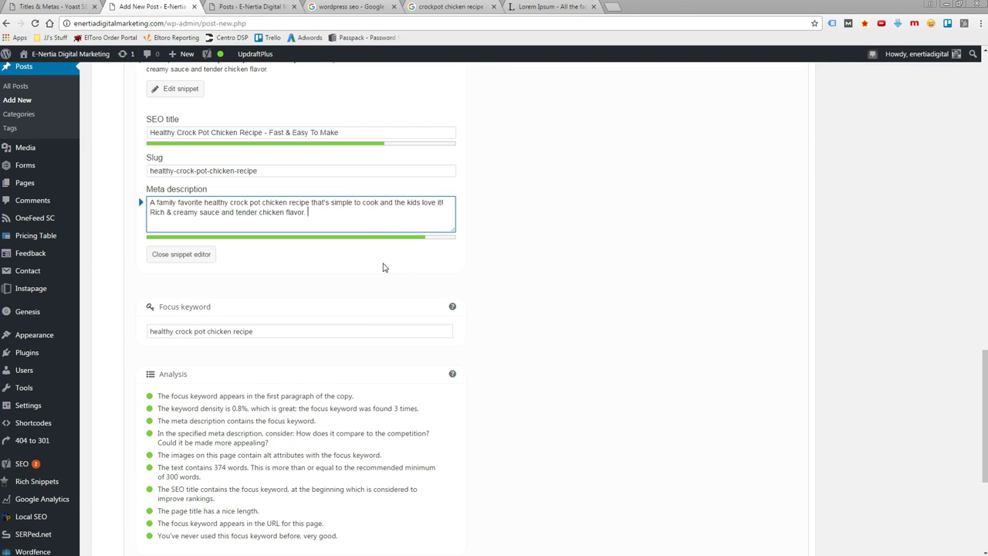
{"action": "left_click", "coordinate": [567, 345]}
{"action": "scroll", "coordinate": [221, 379], "scroll_direction": "down", "scroll_amount": 2}
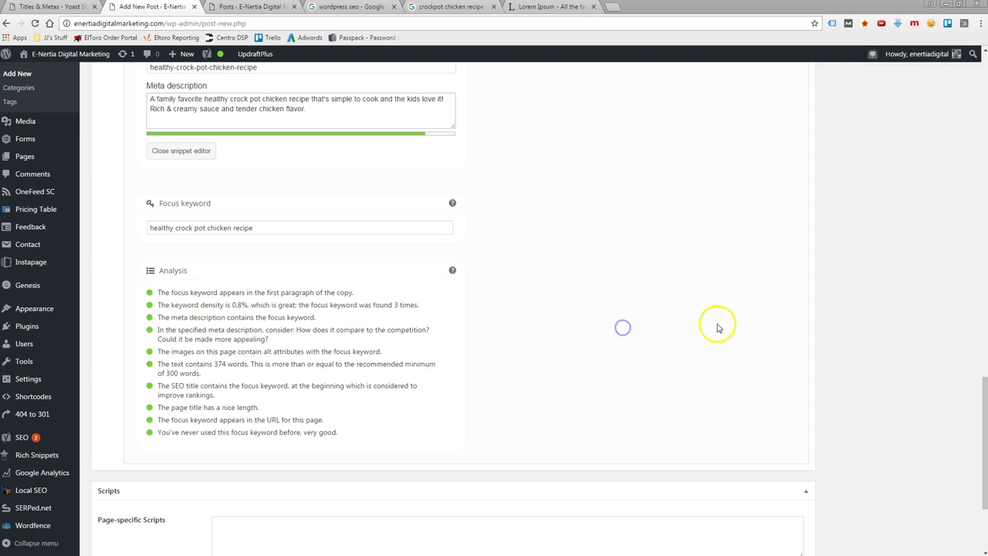
{"action": "scroll", "coordinate": [621, 317], "scroll_direction": "up", "scroll_amount": 2}
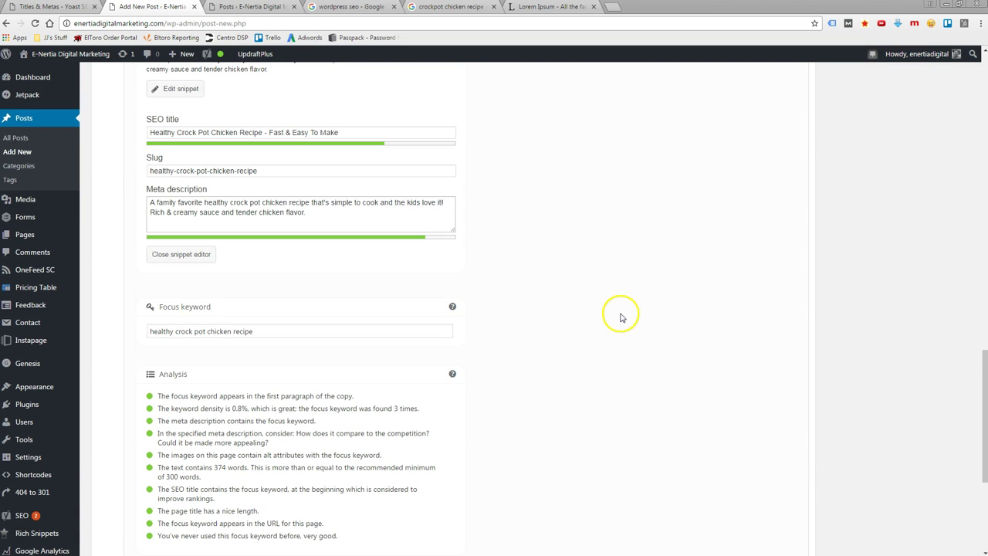
{"action": "left_click", "coordinate": [261, 202]}
{"action": "left_click", "coordinate": [606, 254]}
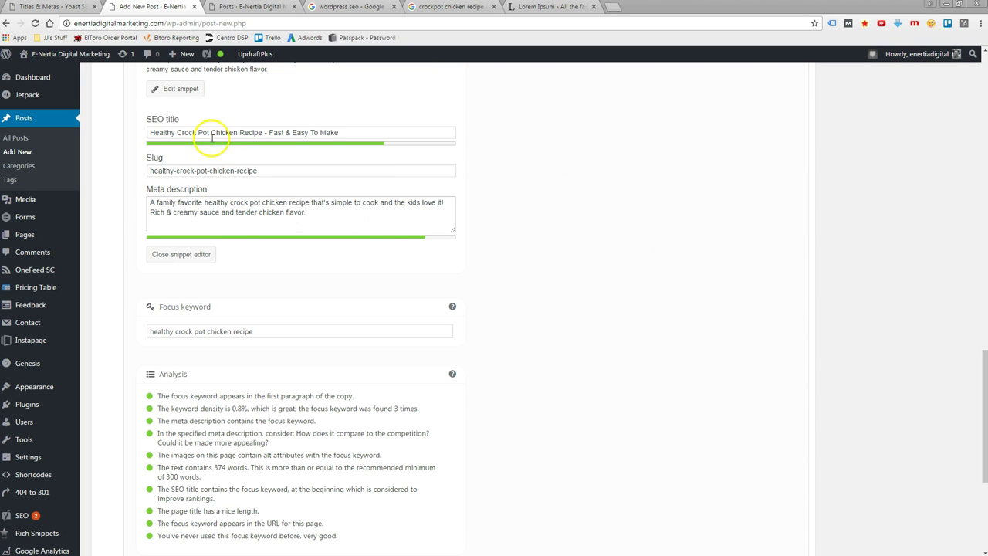
{"action": "double_click", "coordinate": [241, 202]}
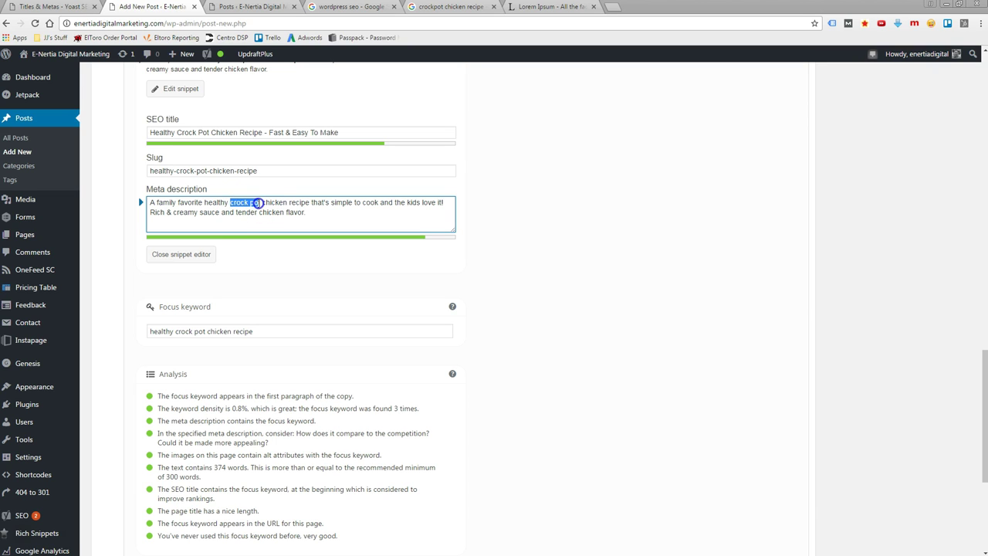
{"action": "left_click", "coordinate": [578, 243]}
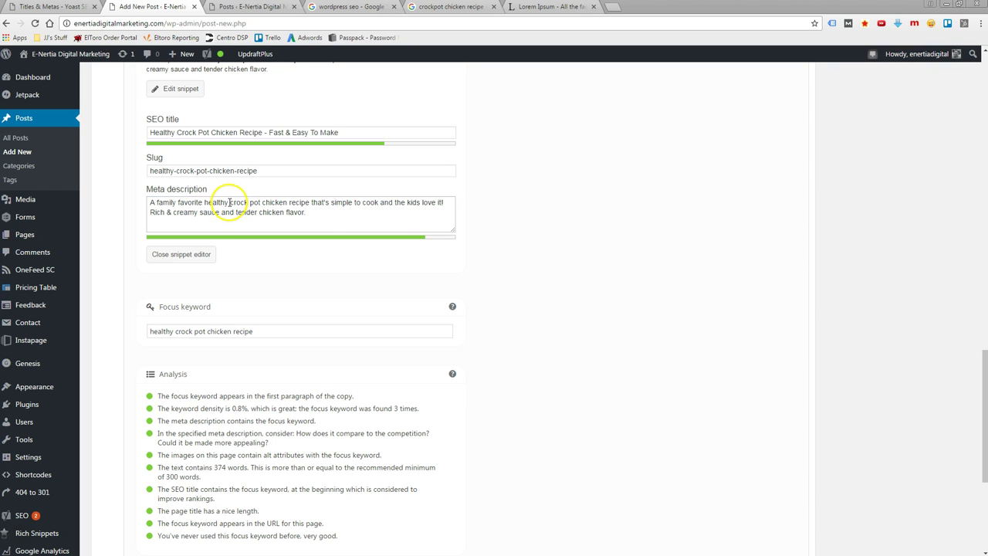
{"action": "left_click_drag", "start_coordinate": [229, 202], "coordinate": [257, 202]}
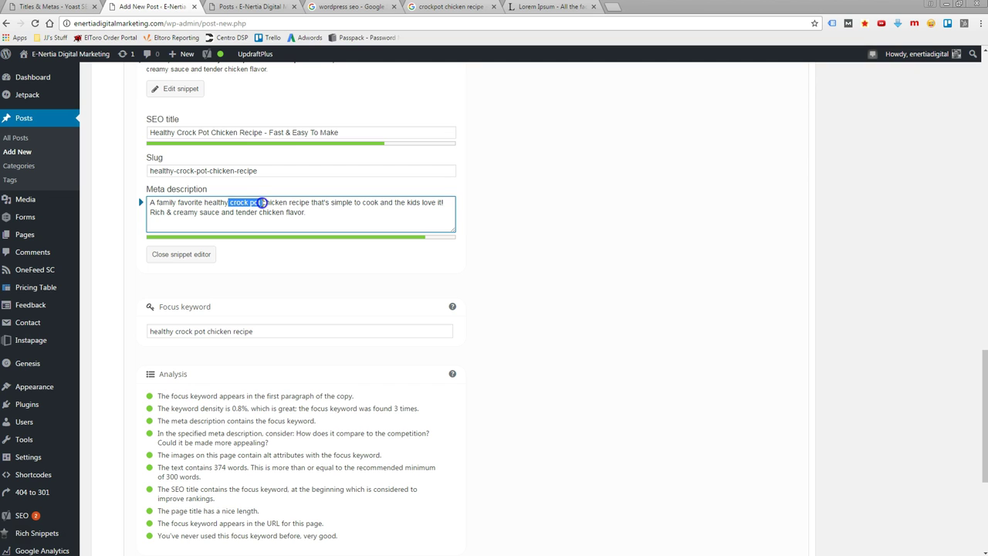
{"action": "left_click", "coordinate": [553, 236]}
{"action": "left_click", "coordinate": [254, 203]}
{"action": "left_click", "coordinate": [548, 287]}
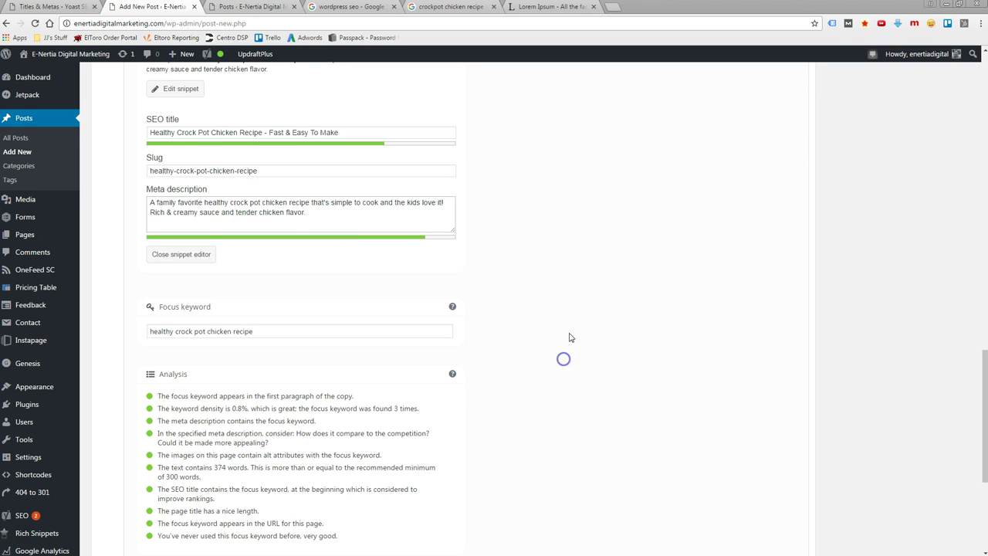
{"action": "scroll", "coordinate": [570, 338], "scroll_direction": "down", "scroll_amount": 2}
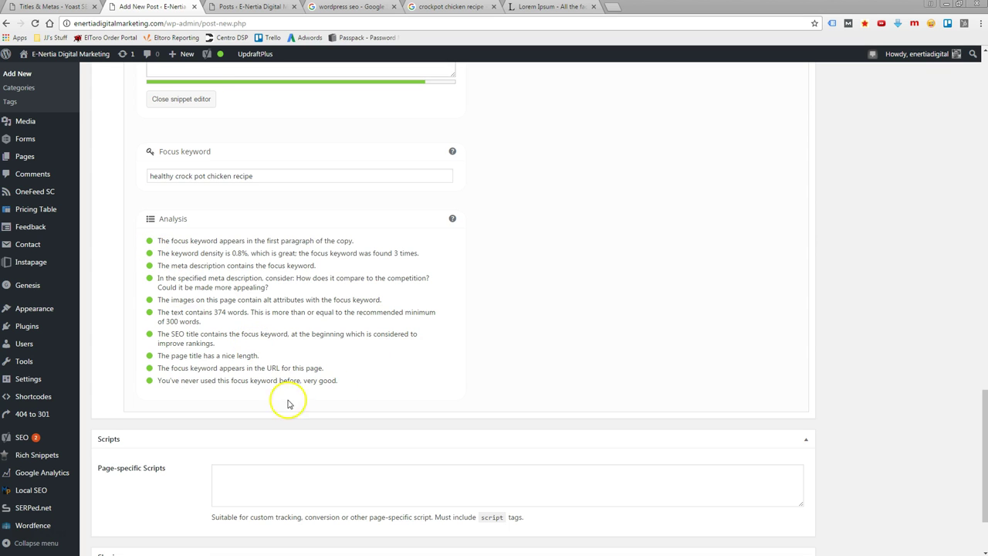
{"action": "scroll", "coordinate": [695, 386], "scroll_direction": "up", "scroll_amount": 8}
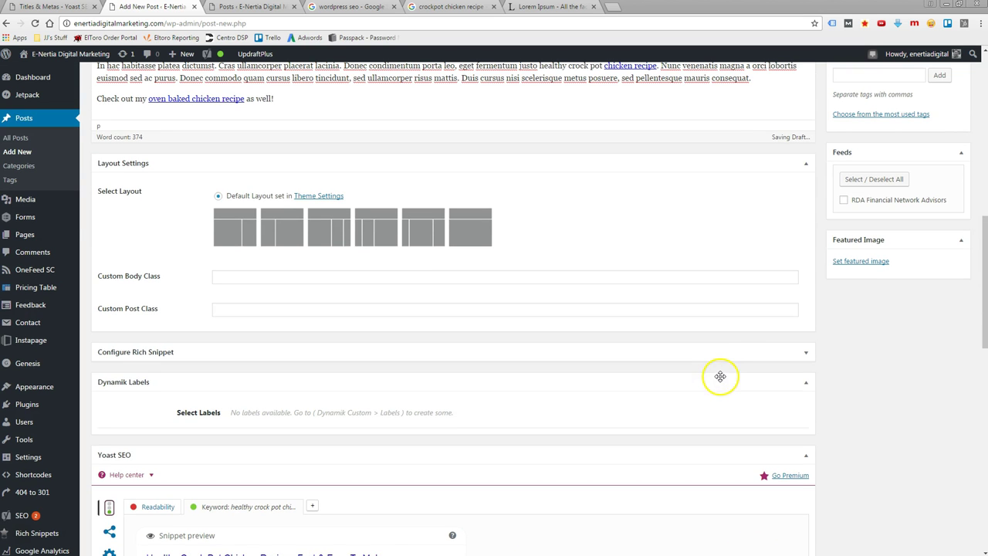
{"action": "scroll", "coordinate": [710, 338], "scroll_direction": "up", "scroll_amount": 4}
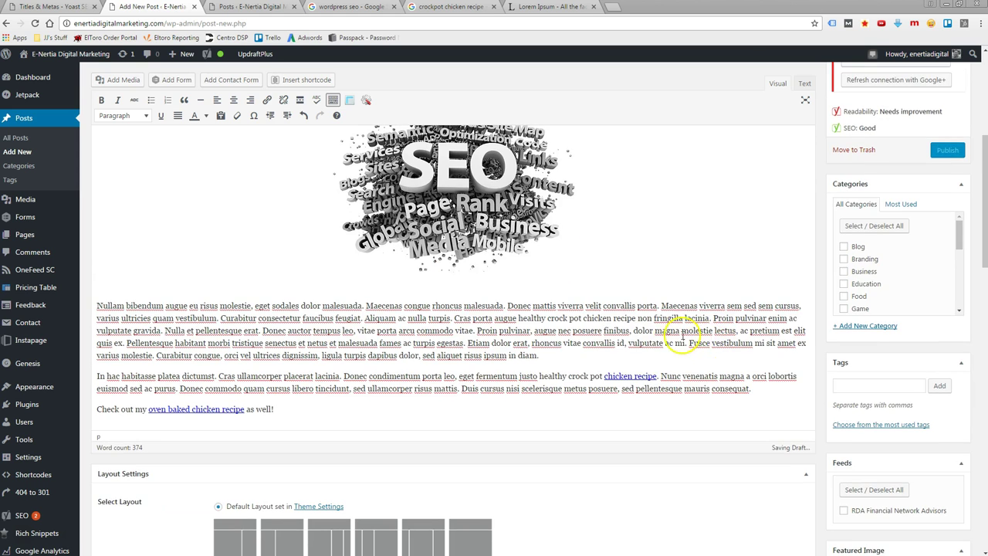
{"action": "scroll", "coordinate": [595, 324], "scroll_direction": "down", "scroll_amount": 12}
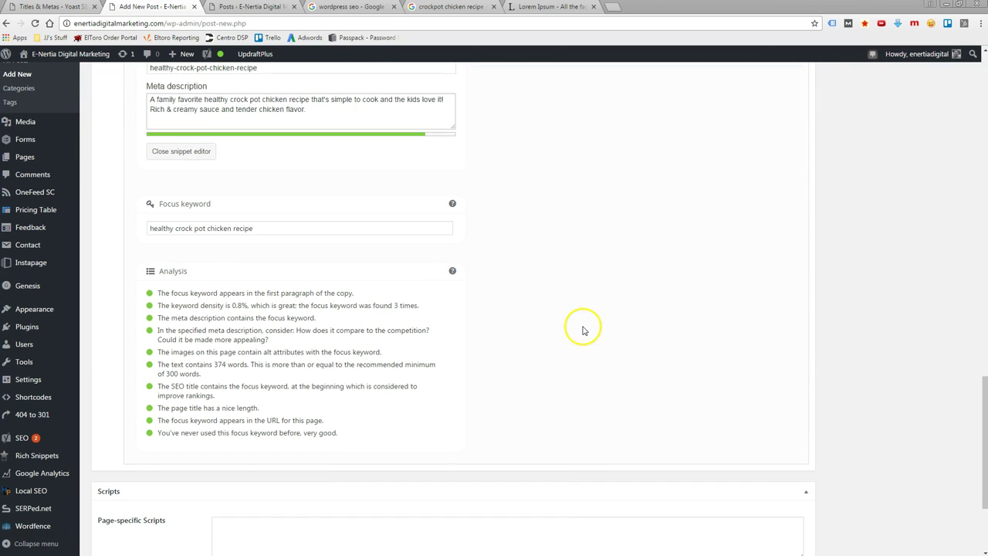
{"action": "scroll", "coordinate": [520, 316], "scroll_direction": "up", "scroll_amount": 9}
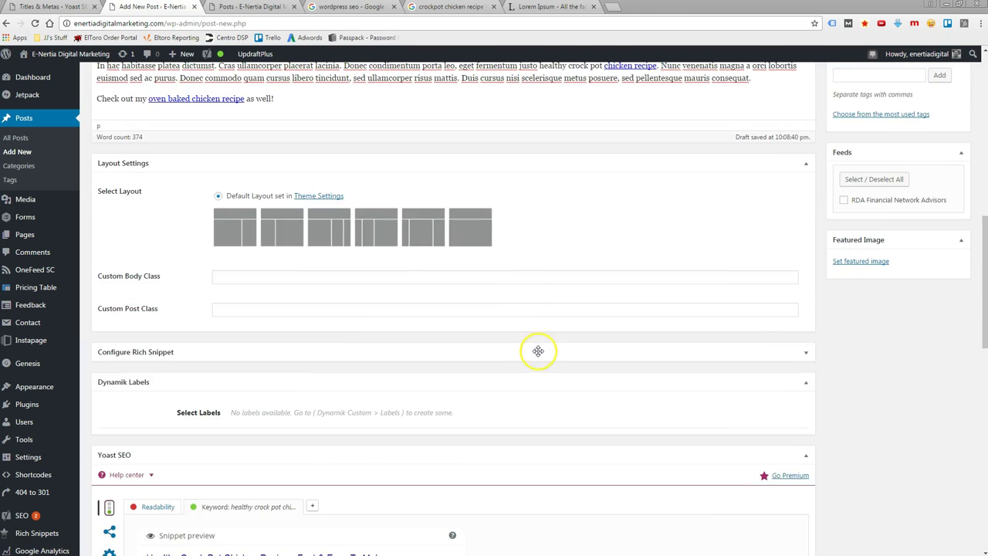
{"action": "scroll", "coordinate": [539, 350], "scroll_direction": "up", "scroll_amount": 3}
{"action": "scroll", "coordinate": [588, 400], "scroll_direction": "up", "scroll_amount": 2}
{"action": "scroll", "coordinate": [673, 360], "scroll_direction": "up", "scroll_amount": 2}
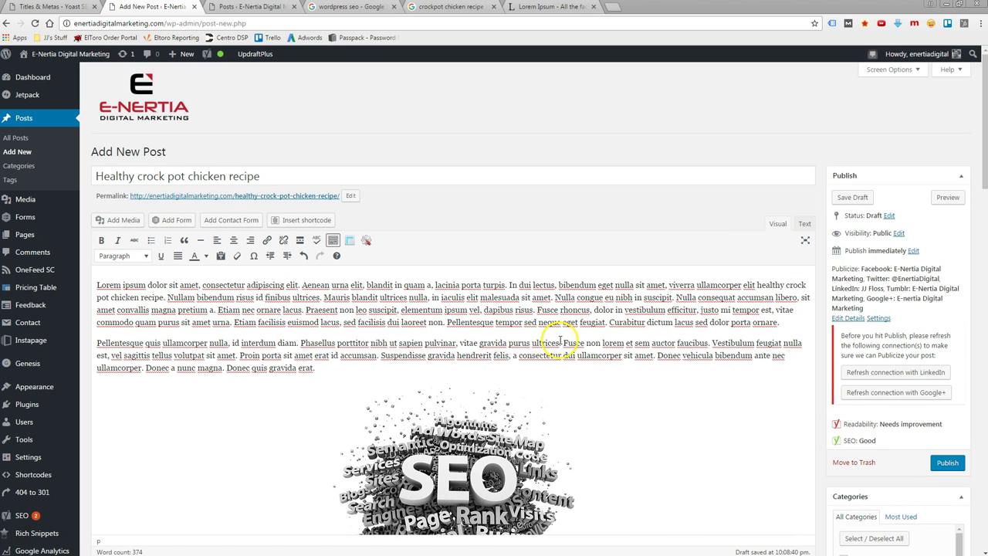
{"action": "scroll", "coordinate": [623, 352], "scroll_direction": "down", "scroll_amount": 3}
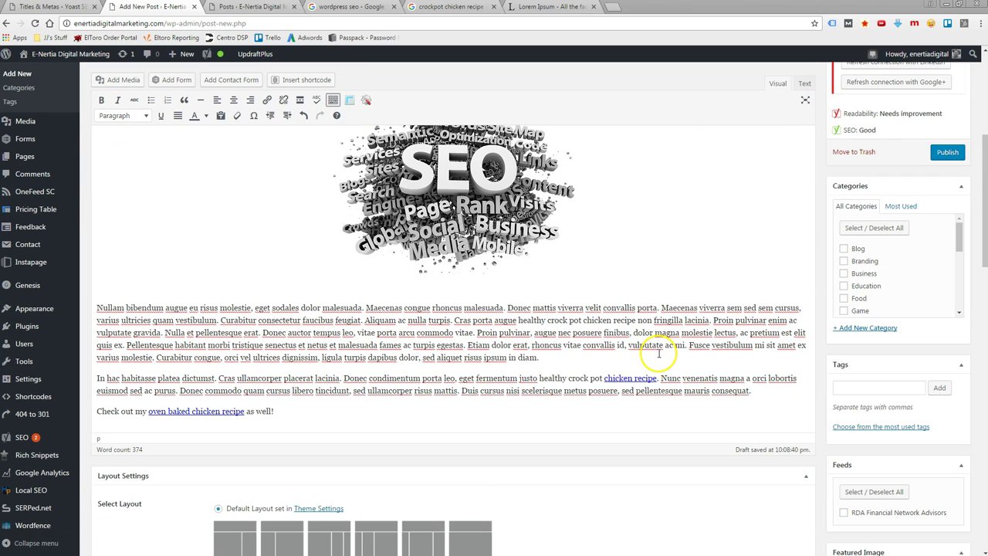
{"action": "scroll", "coordinate": [658, 354], "scroll_direction": "up", "scroll_amount": 3}
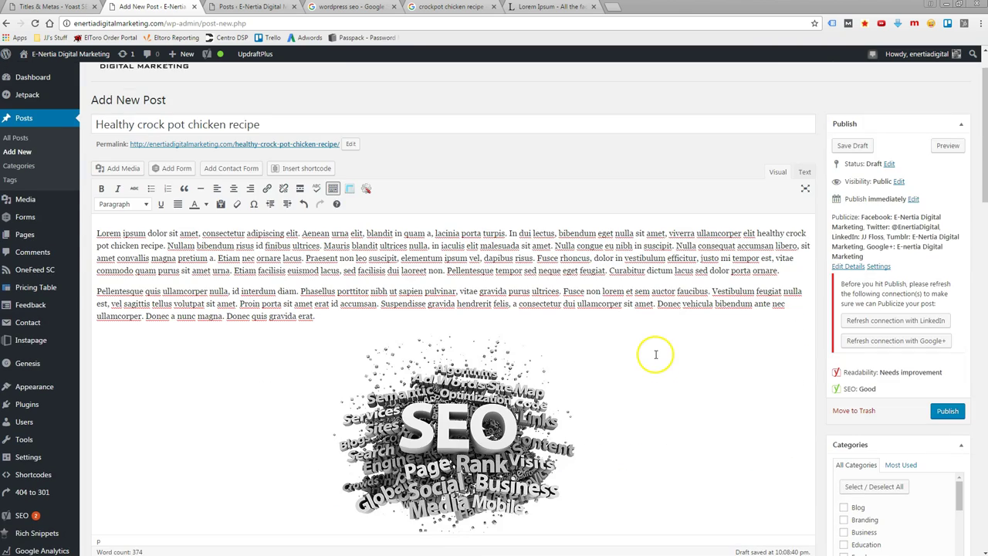
{"action": "scroll", "coordinate": [655, 353], "scroll_direction": "down", "scroll_amount": 2}
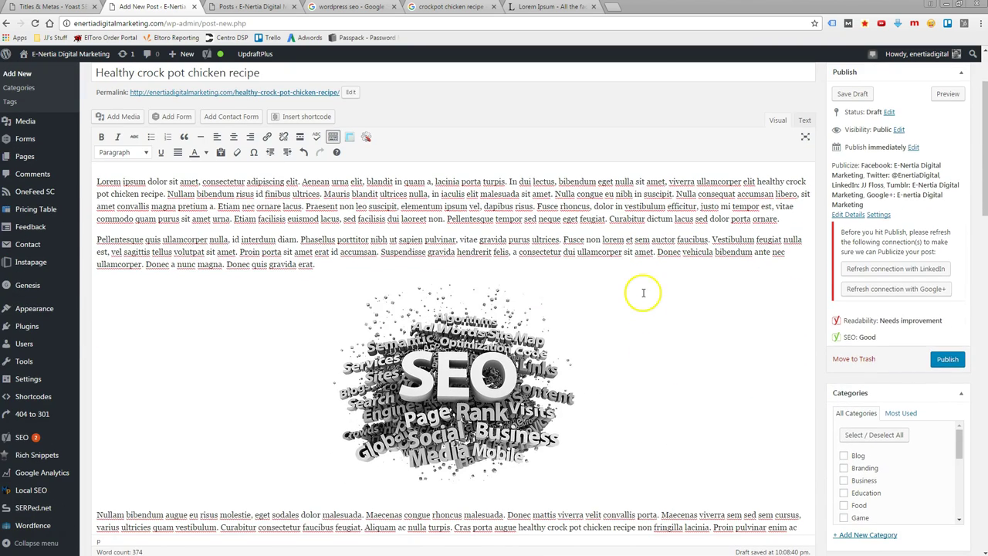
{"action": "scroll", "coordinate": [645, 292], "scroll_direction": "down", "scroll_amount": 1}
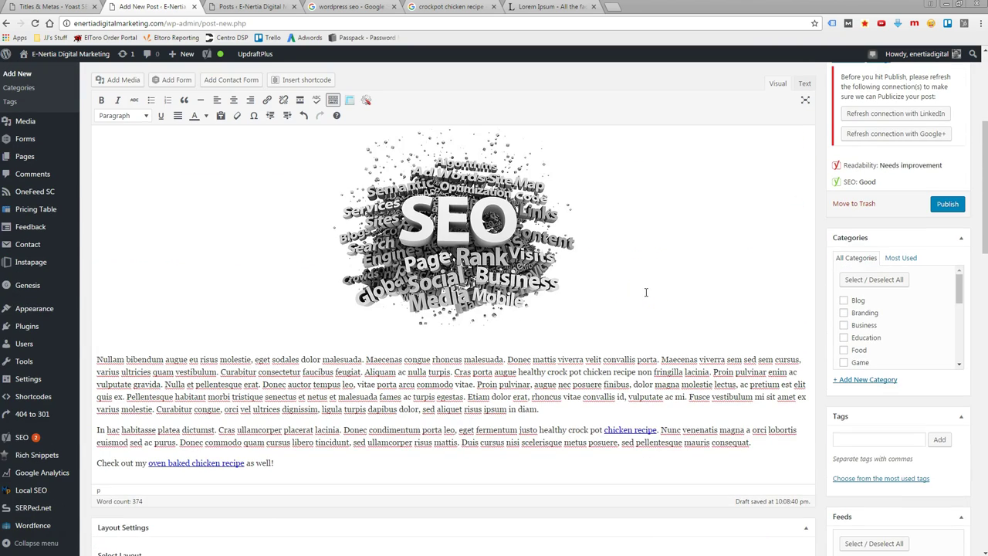
{"action": "left_click", "coordinate": [702, 328]}
{"action": "left_click", "coordinate": [707, 307]}
{"action": "scroll", "coordinate": [695, 309], "scroll_direction": "down", "scroll_amount": 1}
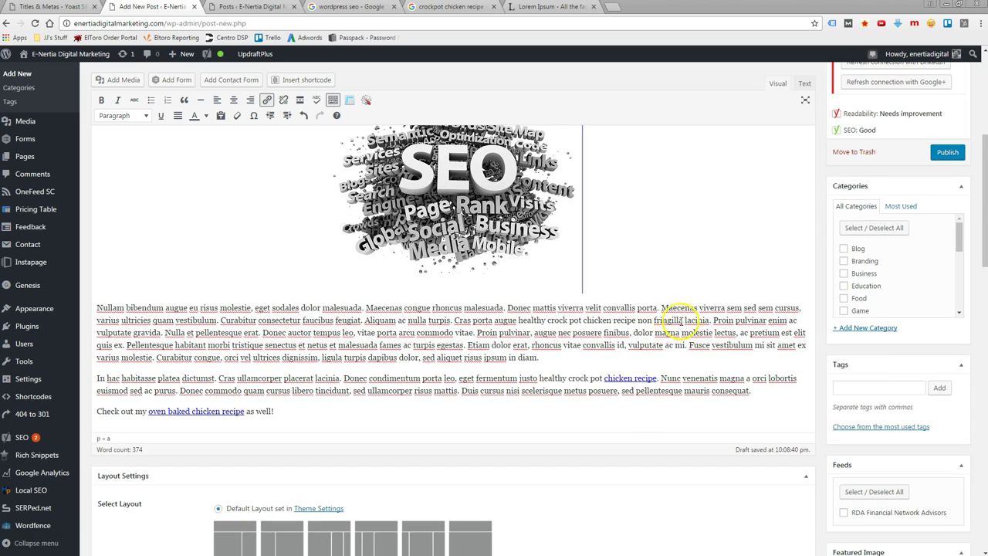
{"action": "scroll", "coordinate": [683, 321], "scroll_direction": "up", "scroll_amount": 4}
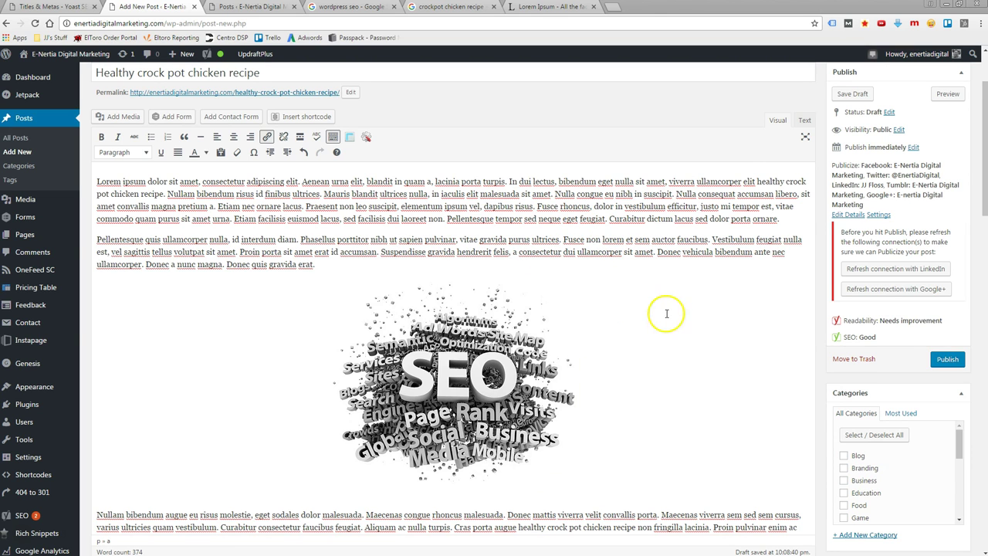
{"action": "scroll", "coordinate": [666, 314], "scroll_direction": "up", "scroll_amount": 2}
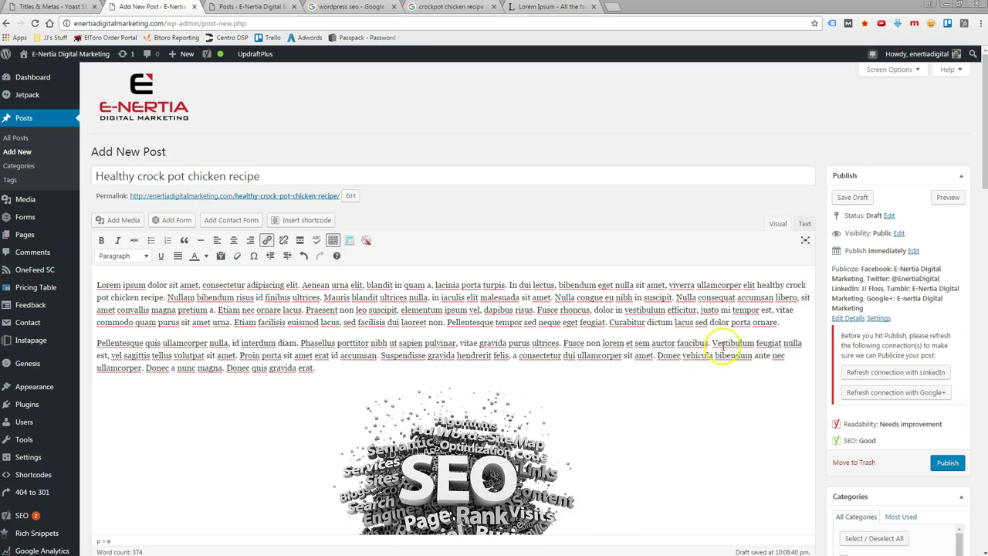
{"action": "scroll", "coordinate": [722, 347], "scroll_direction": "down", "scroll_amount": 2}
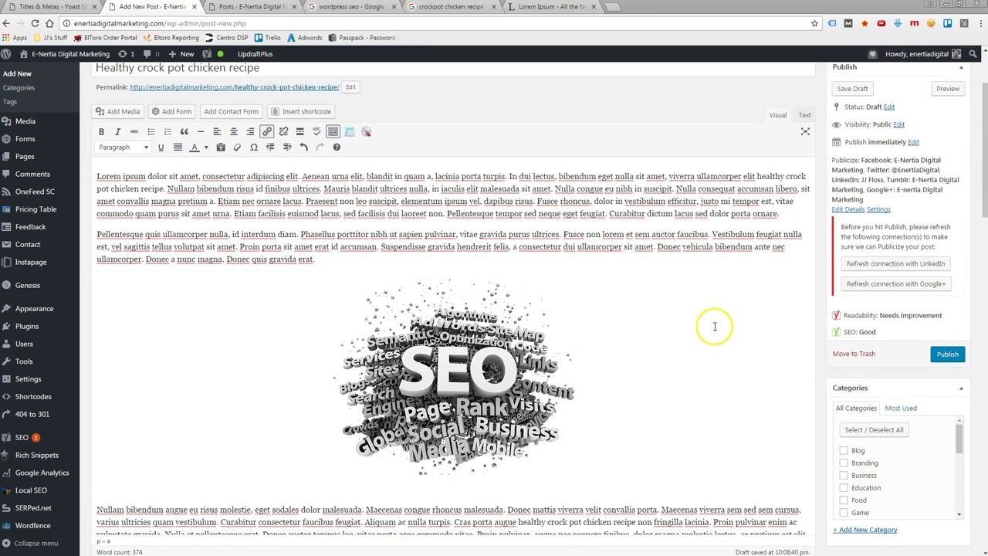
{"action": "scroll", "coordinate": [715, 327], "scroll_direction": "down", "scroll_amount": 2}
{"action": "scroll", "coordinate": [695, 316], "scroll_direction": "up", "scroll_amount": 4}
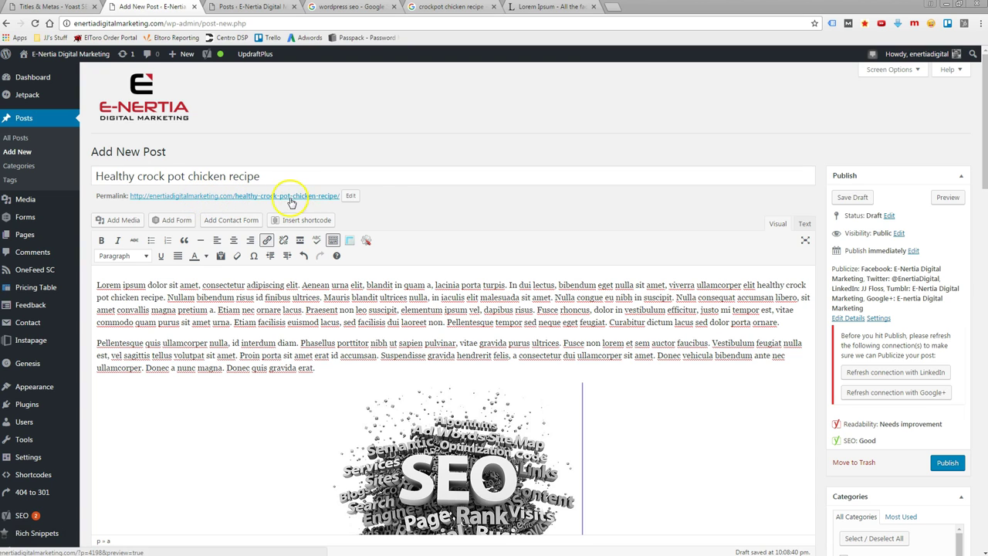
{"action": "left_click", "coordinate": [396, 200]}
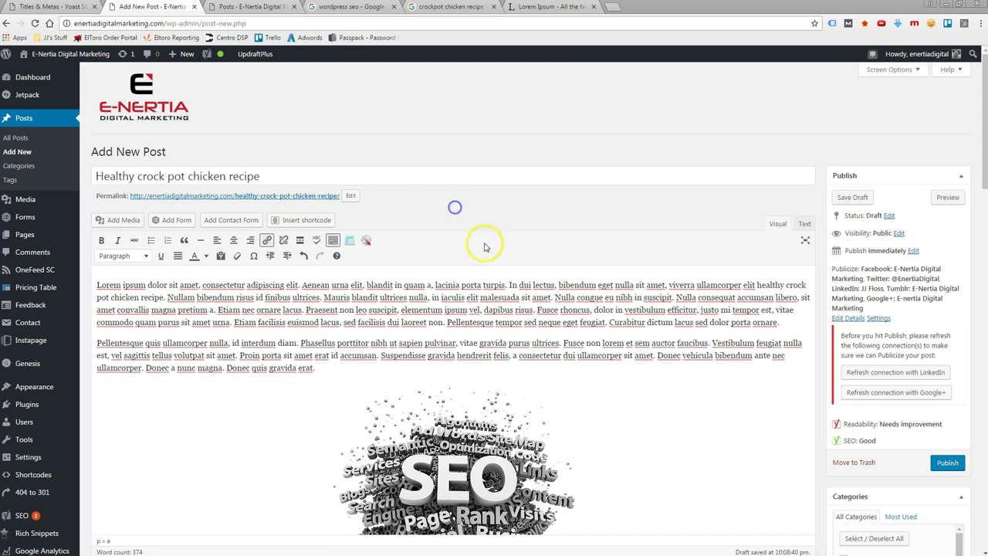
{"action": "scroll", "coordinate": [695, 317], "scroll_direction": "down", "scroll_amount": 4}
{"action": "scroll", "coordinate": [695, 317], "scroll_direction": "down", "scroll_amount": 10}
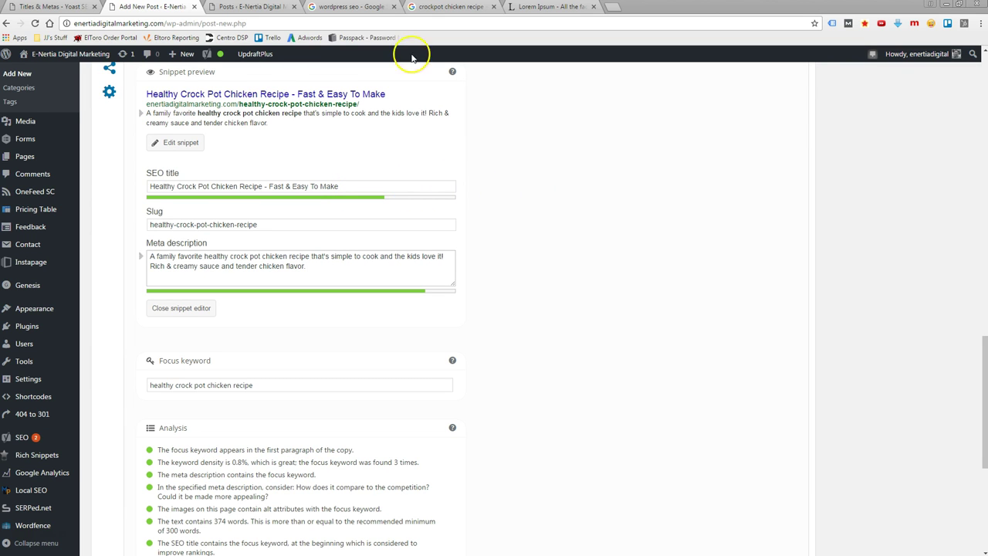
{"action": "left_click", "coordinate": [445, 8]}
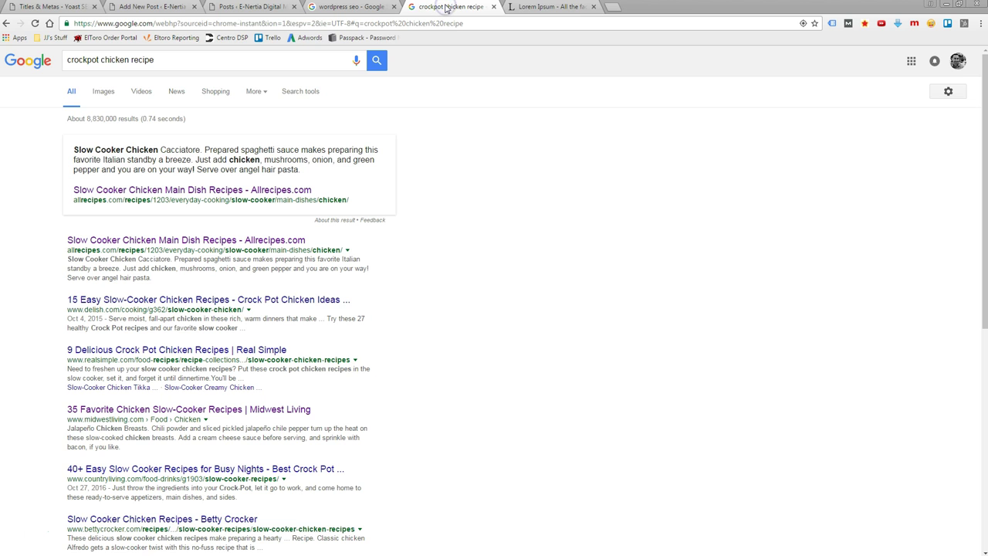
{"action": "left_click", "coordinate": [150, 9]}
{"action": "left_click", "coordinate": [583, 256]}
{"action": "scroll", "coordinate": [582, 279], "scroll_direction": "down", "scroll_amount": 2}
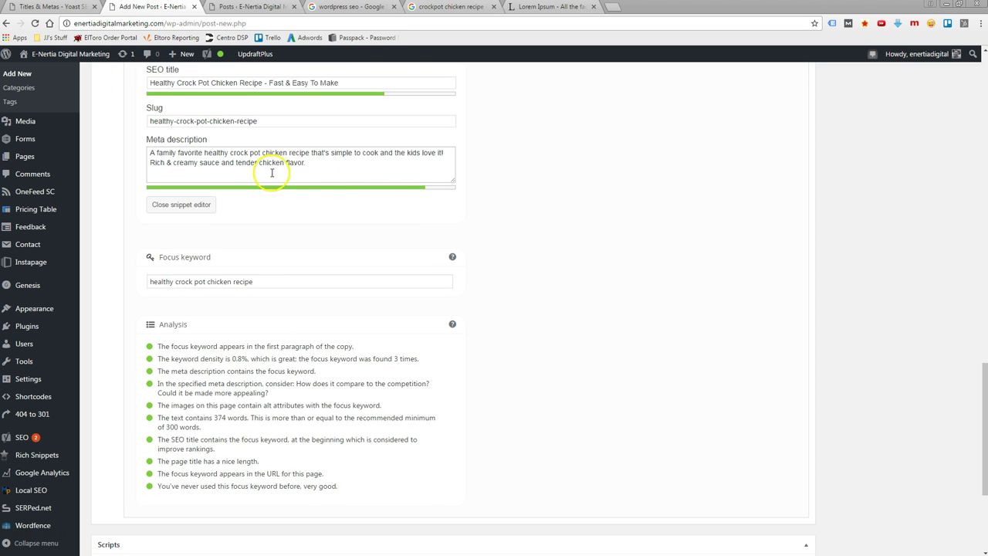
{"action": "left_click", "coordinate": [316, 166]}
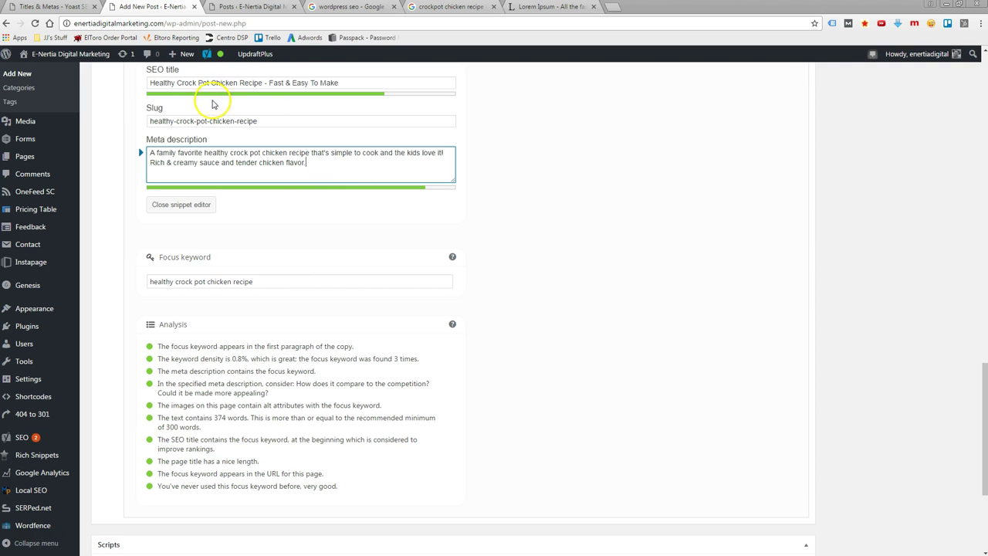
{"action": "left_click", "coordinate": [539, 211]}
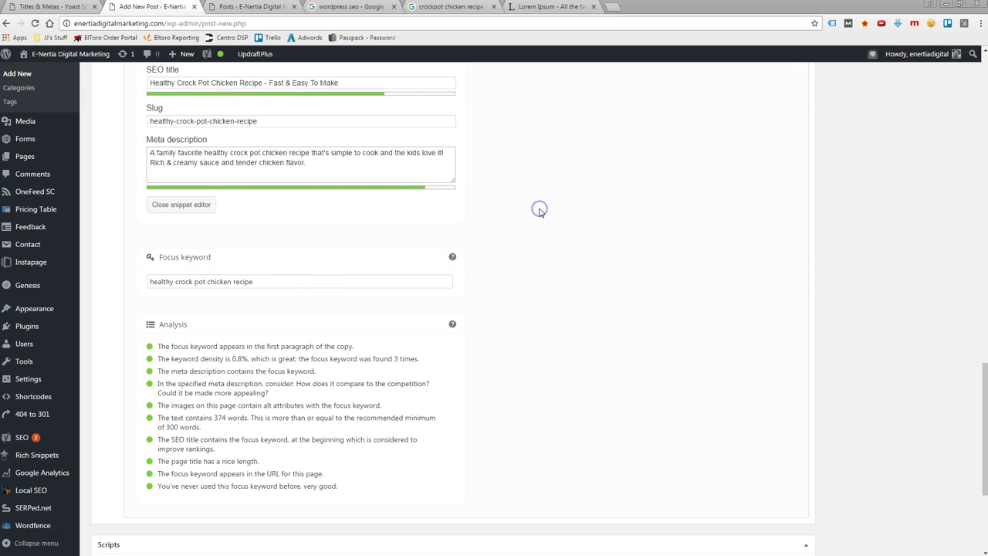
{"action": "scroll", "coordinate": [607, 289], "scroll_direction": "down", "scroll_amount": 2}
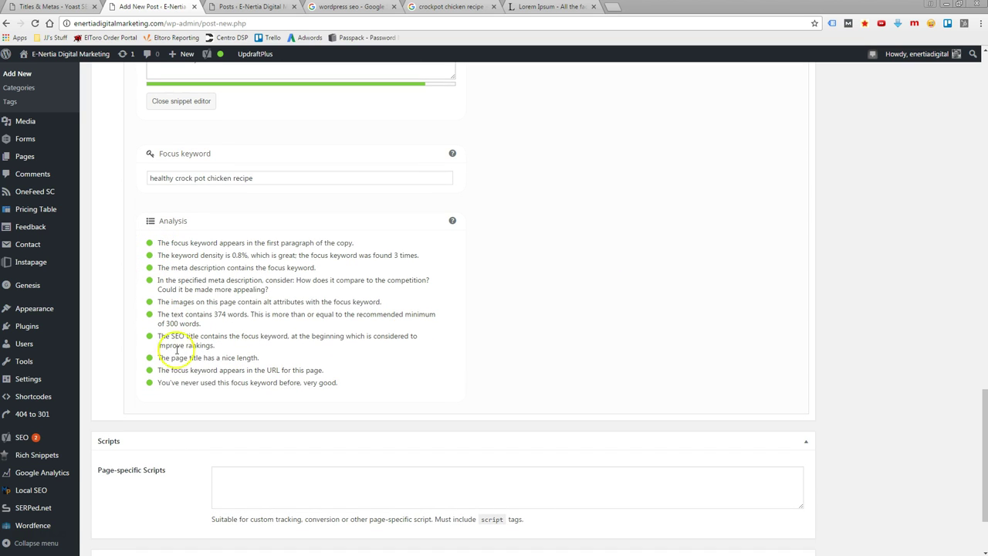
{"action": "left_click", "coordinate": [599, 339]}
{"action": "scroll", "coordinate": [663, 292], "scroll_direction": "down", "scroll_amount": 2}
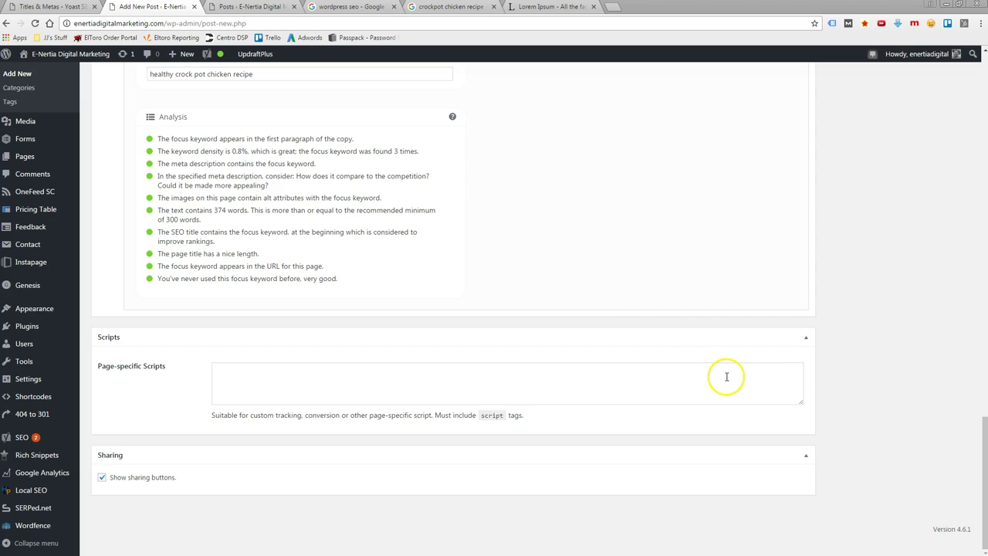
{"action": "scroll", "coordinate": [726, 380], "scroll_direction": "up", "scroll_amount": 1}
{"action": "scroll", "coordinate": [726, 380], "scroll_direction": "up", "scroll_amount": 4}
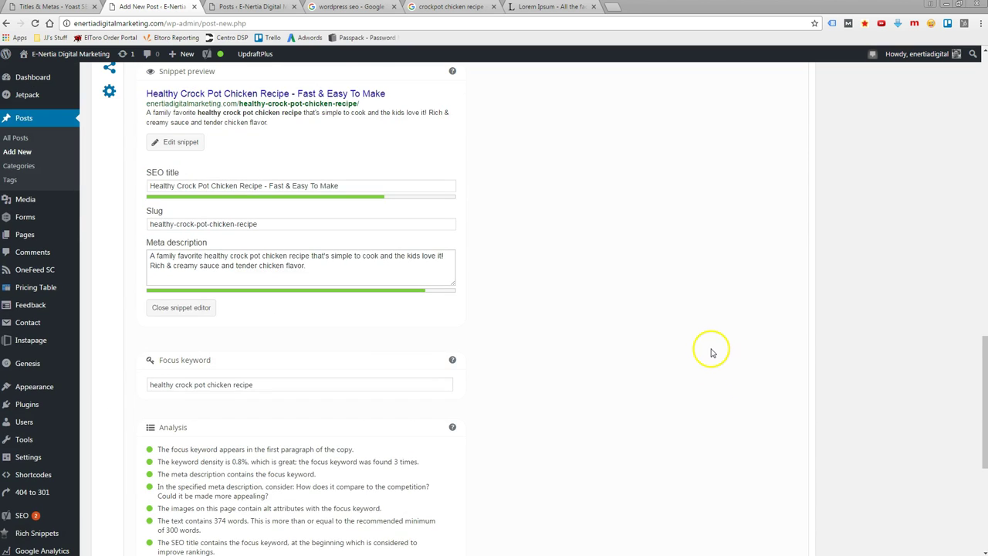
{"action": "scroll", "coordinate": [710, 348], "scroll_direction": "up", "scroll_amount": 8}
{"action": "scroll", "coordinate": [882, 366], "scroll_direction": "up", "scroll_amount": 9}
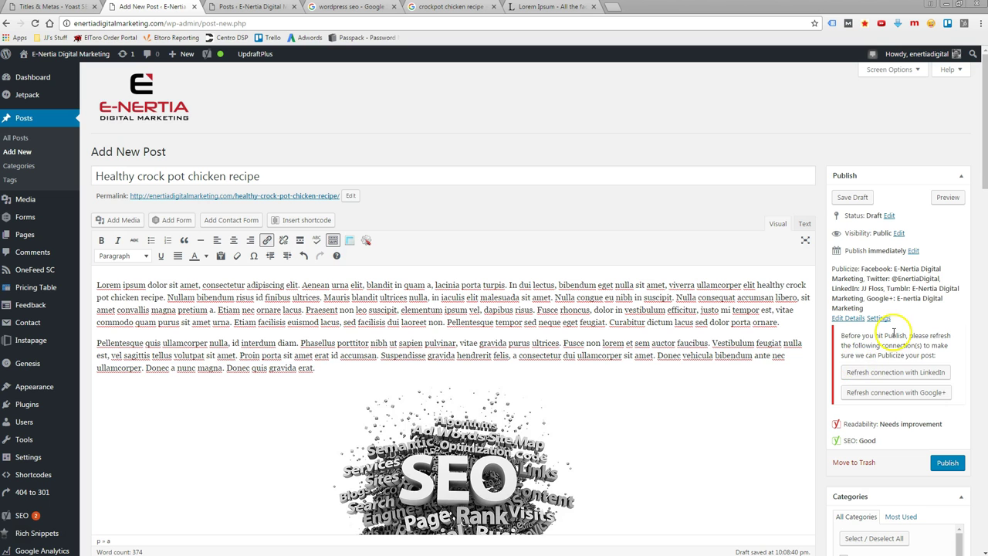
Step: Publish the 'Healthy crock pot chicken recipe' post from the Publish box
{"action": "scroll", "coordinate": [893, 334], "scroll_direction": "down", "scroll_amount": 3}
{"action": "scroll", "coordinate": [884, 336], "scroll_direction": "up", "scroll_amount": 2}
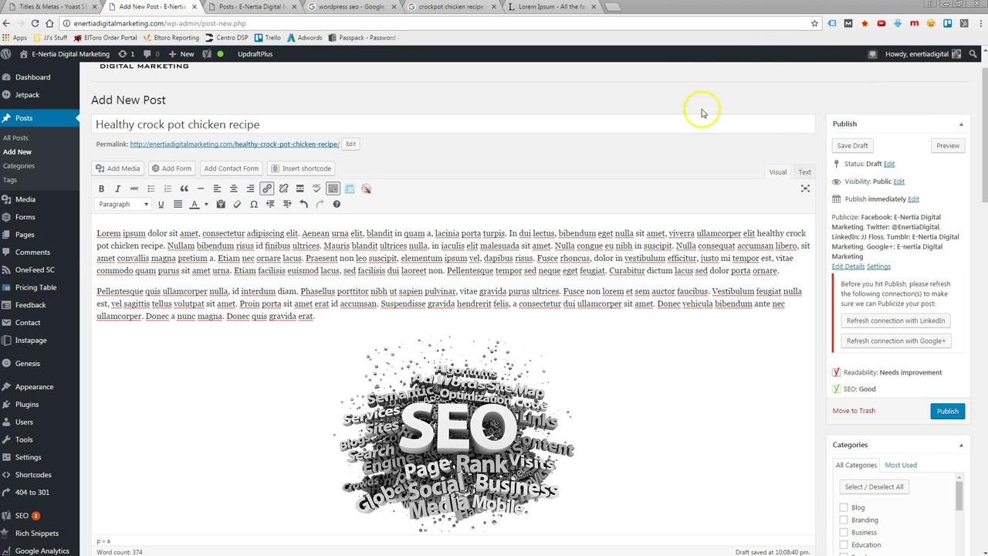
{"action": "left_click", "coordinate": [947, 411]}
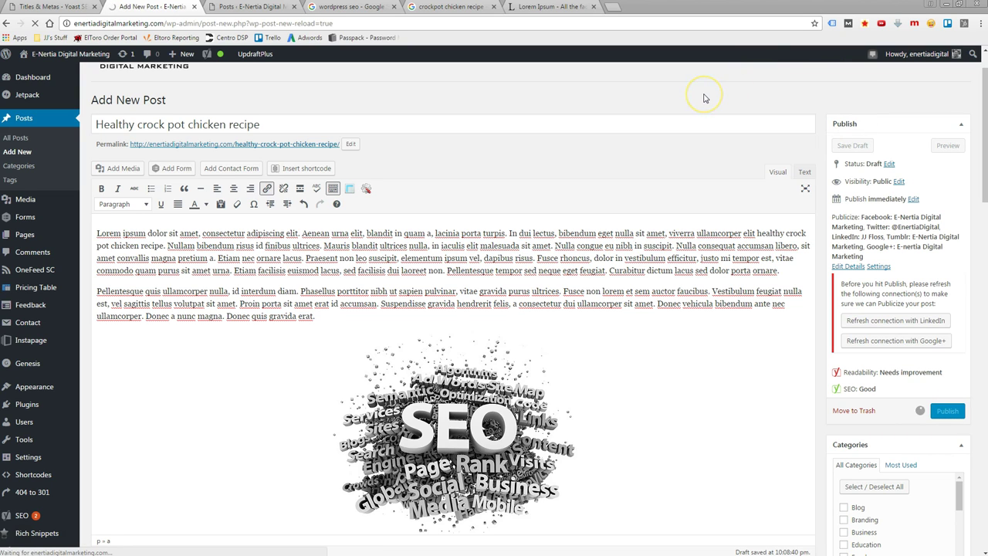